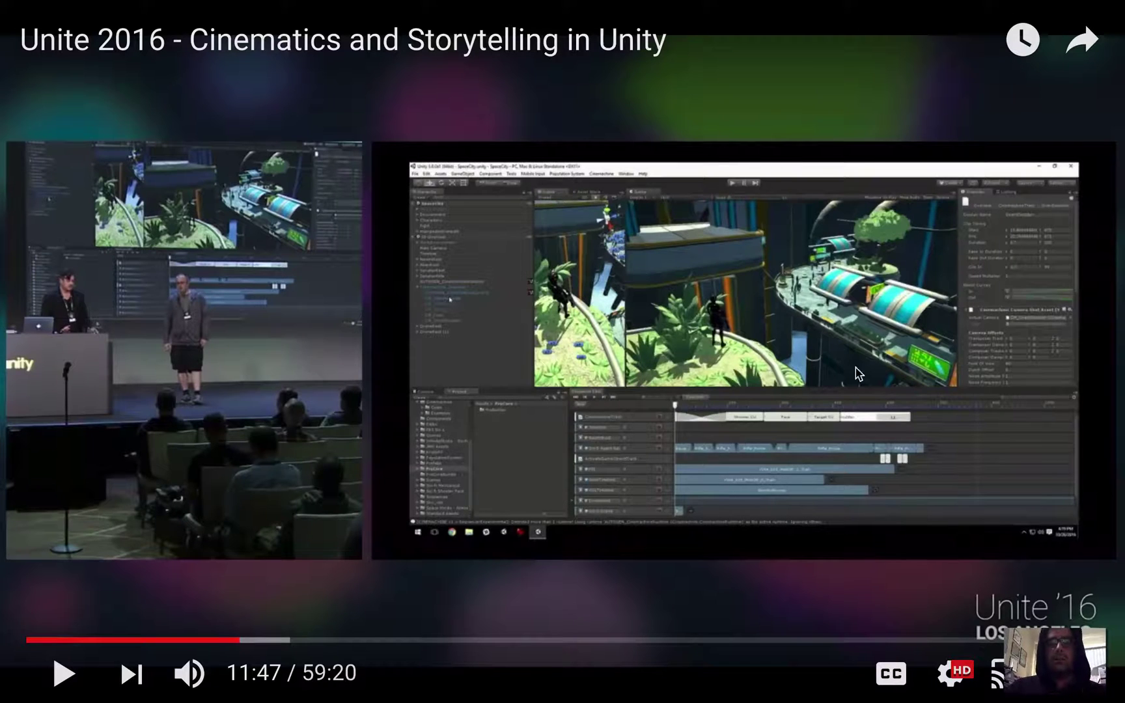
Step: Play the Unite 2016 talk with the volume raised, pause it at 12:10, and exit full screen
left_click(71, 677)
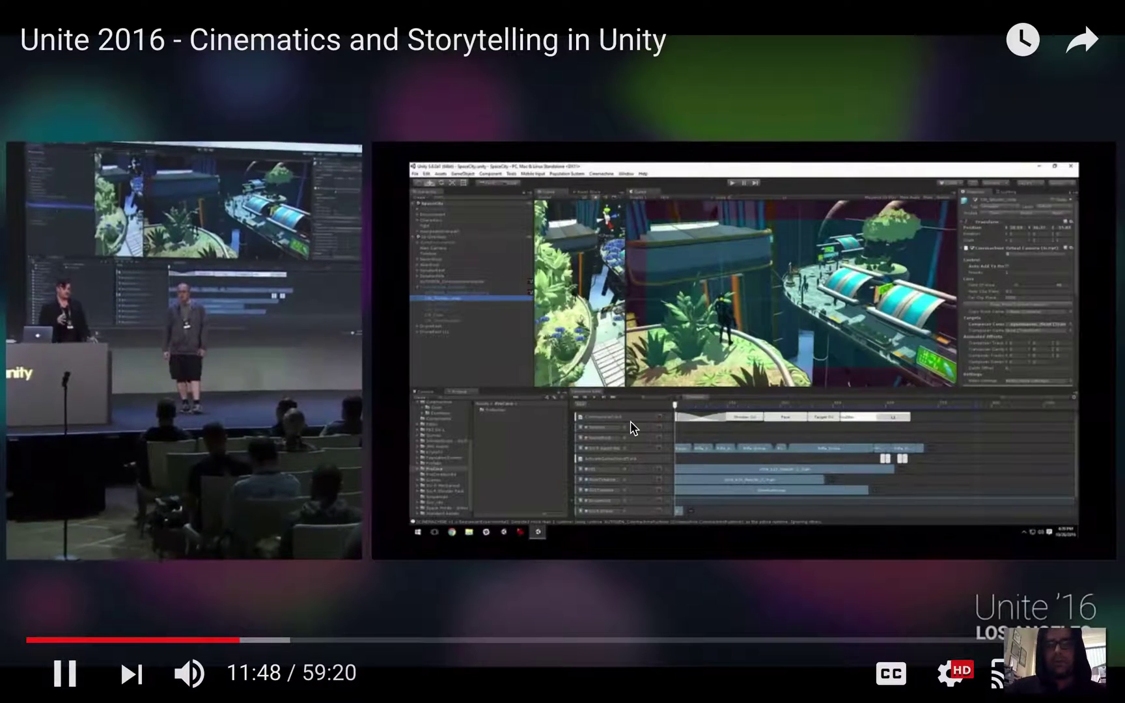
key("XF86AudioRaiseVolume")
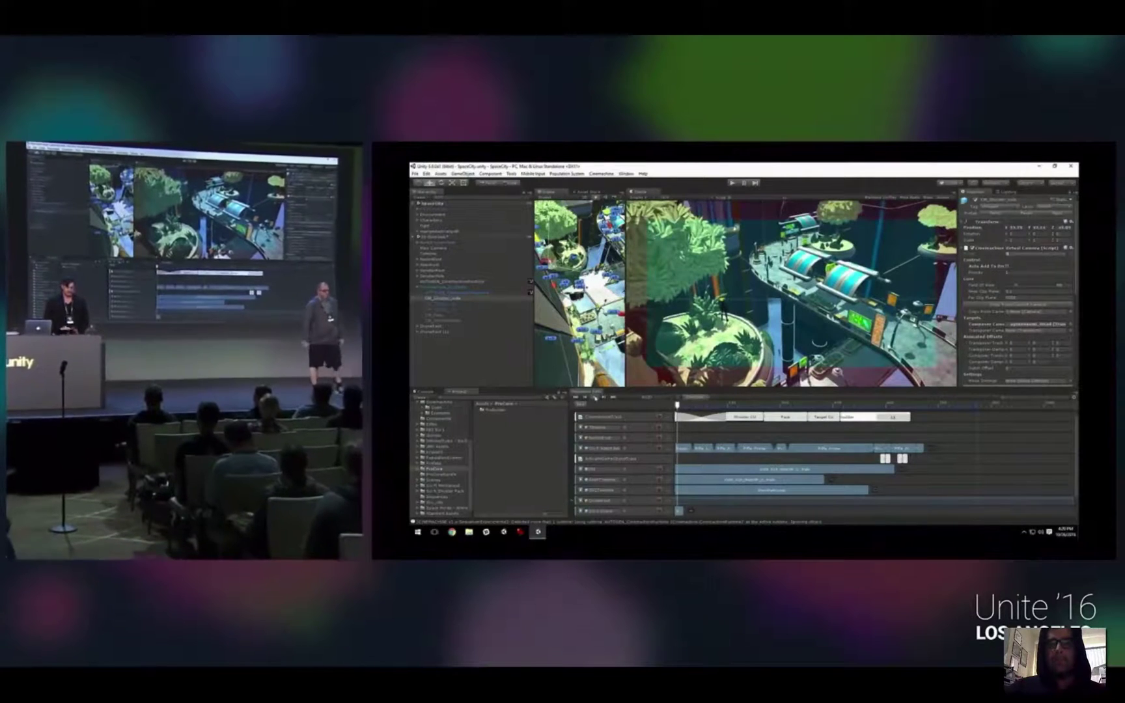
key("space")
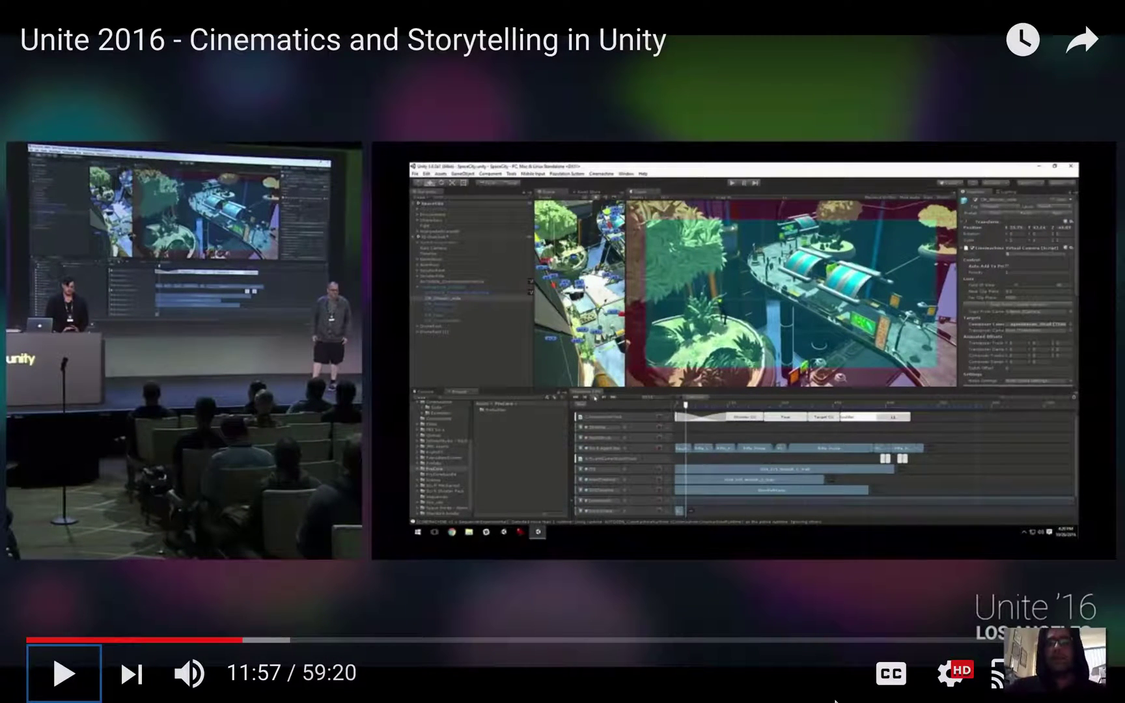
key("space")
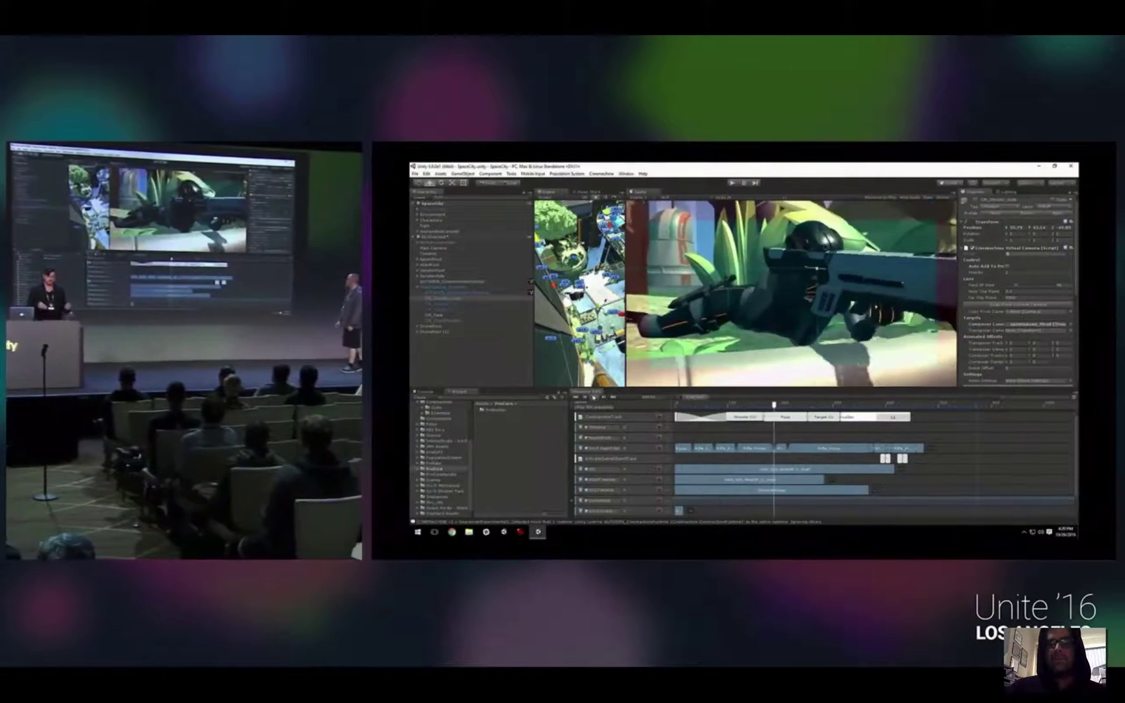
key("space")
key("space")
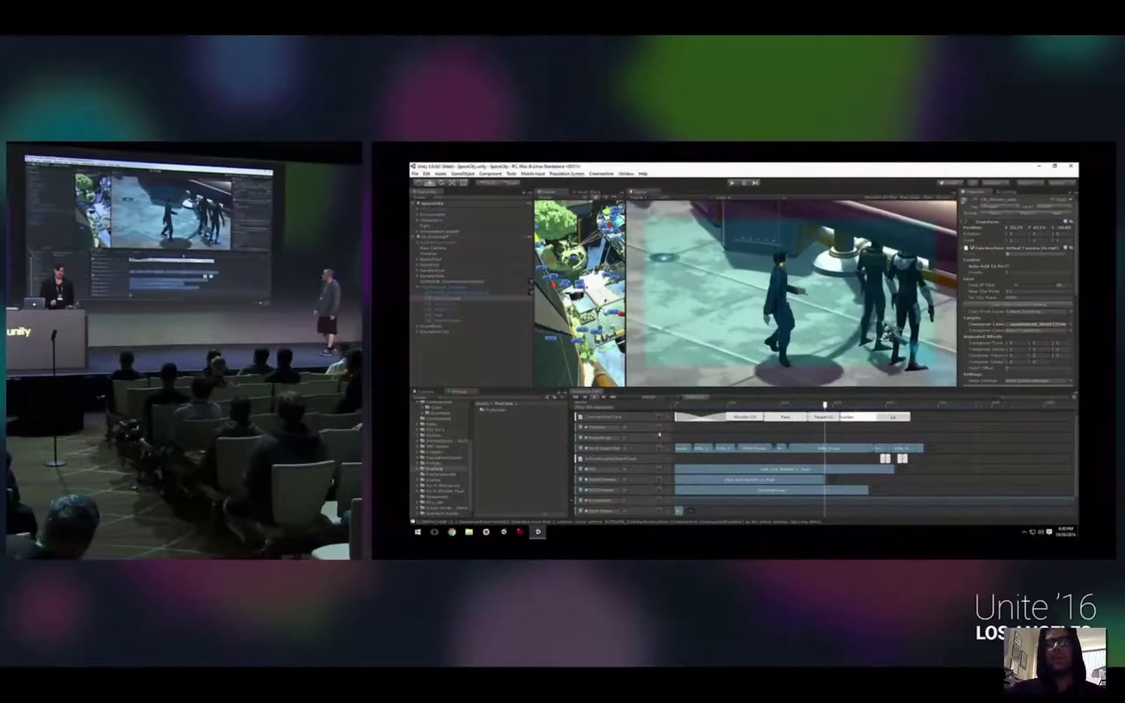
key("space")
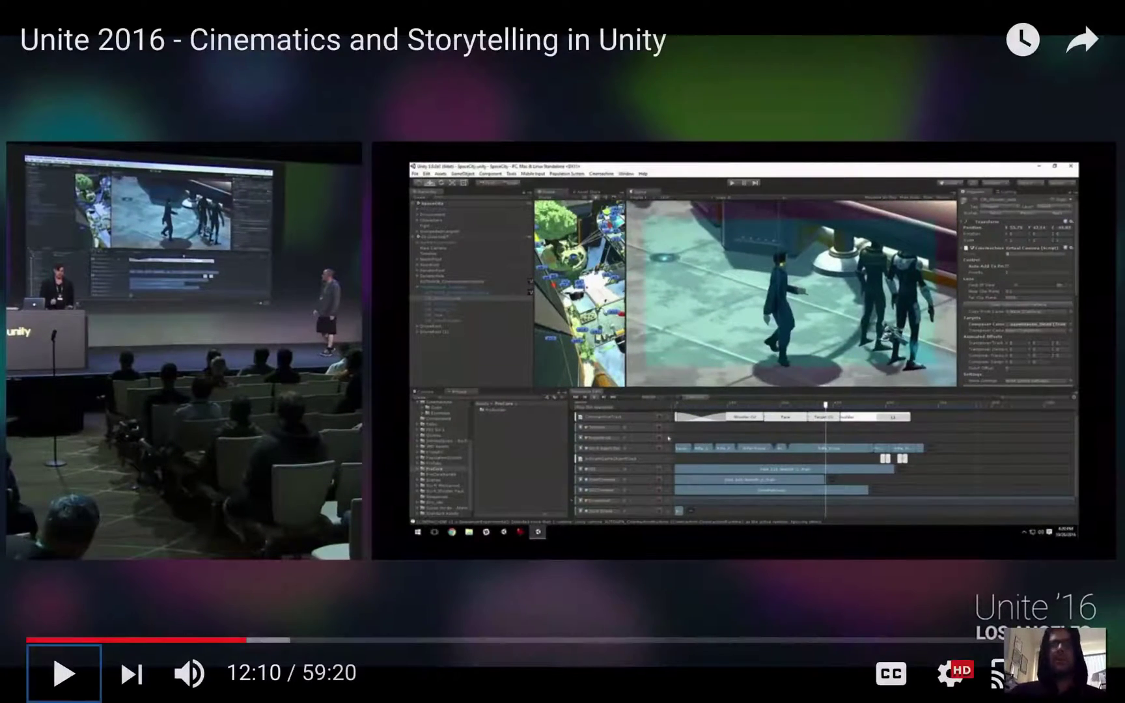
key("Escape")
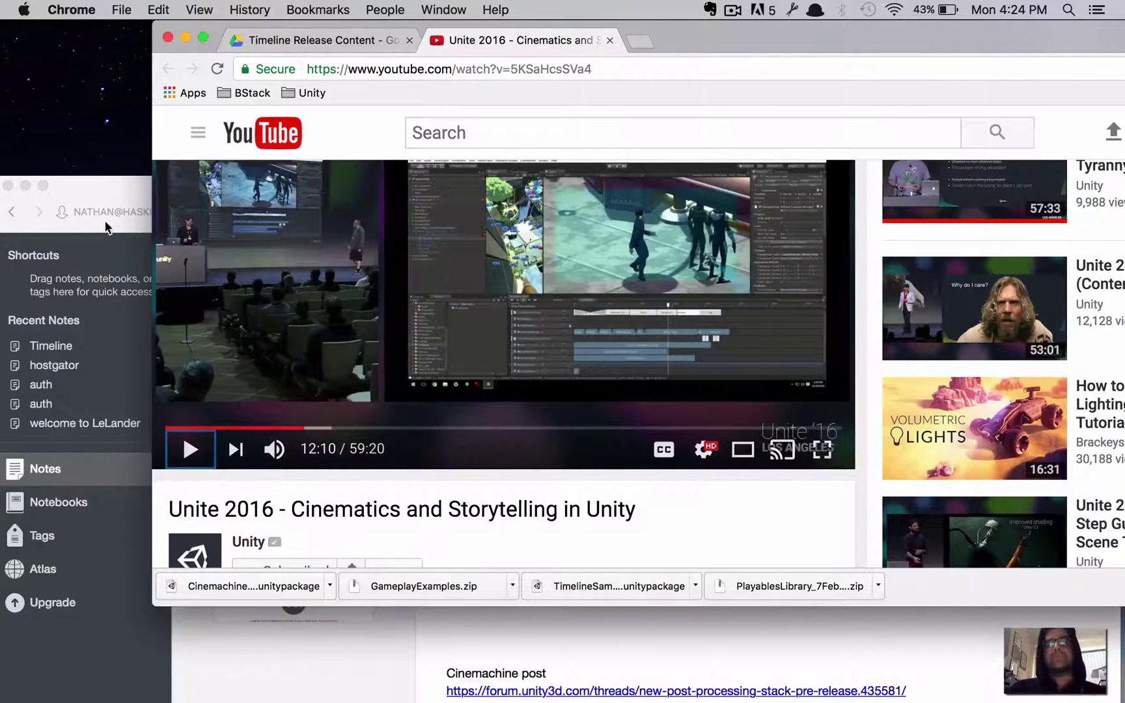
Step: Bring Evernote forward and select the Unity 5.6.0.b6 link line in the Timeline note's install setup
left_click(117, 187)
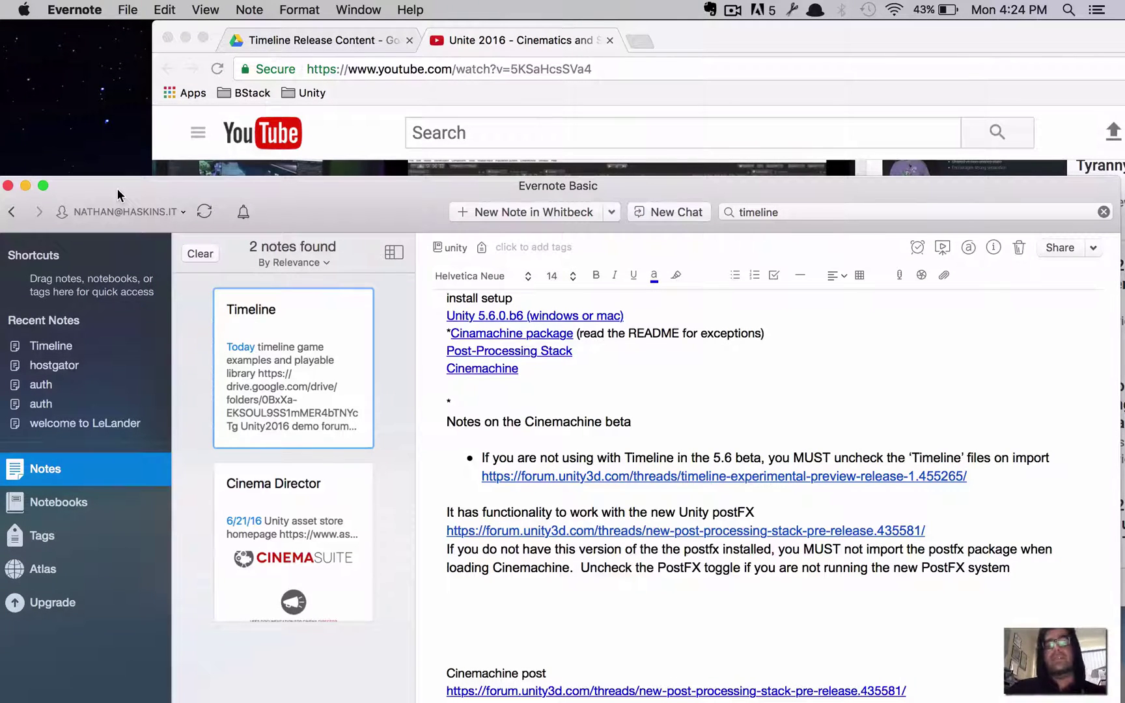
left_click(560, 376)
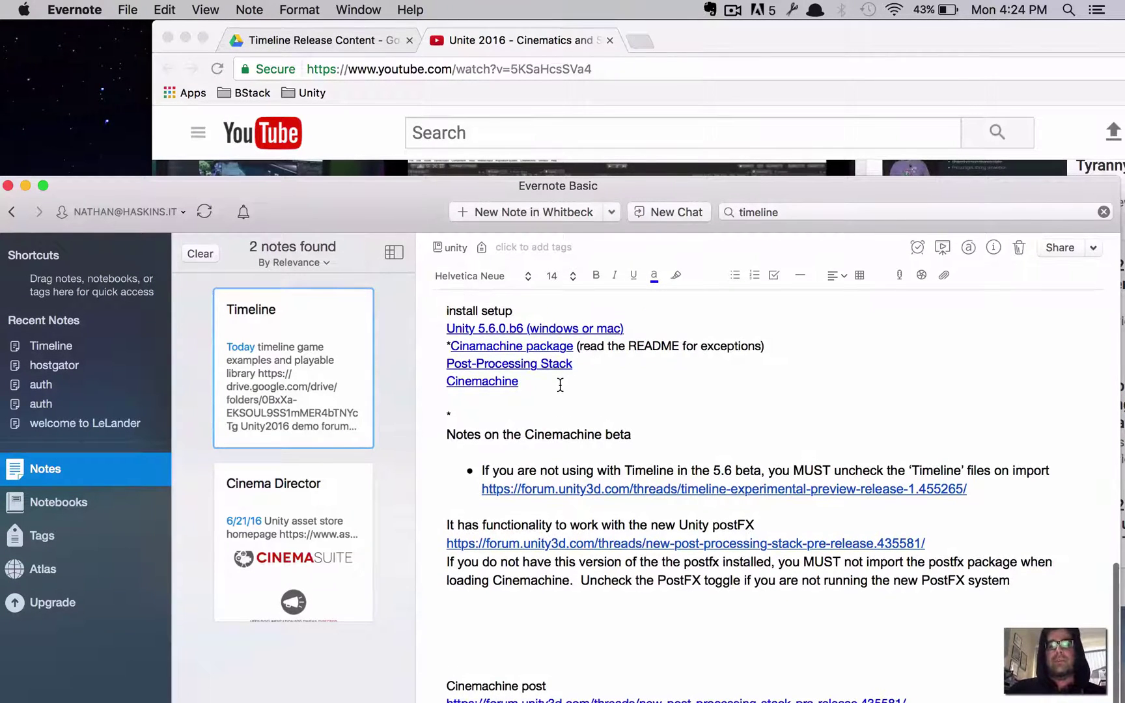
left_click_drag(559, 384, 431, 325)
left_click(848, 321)
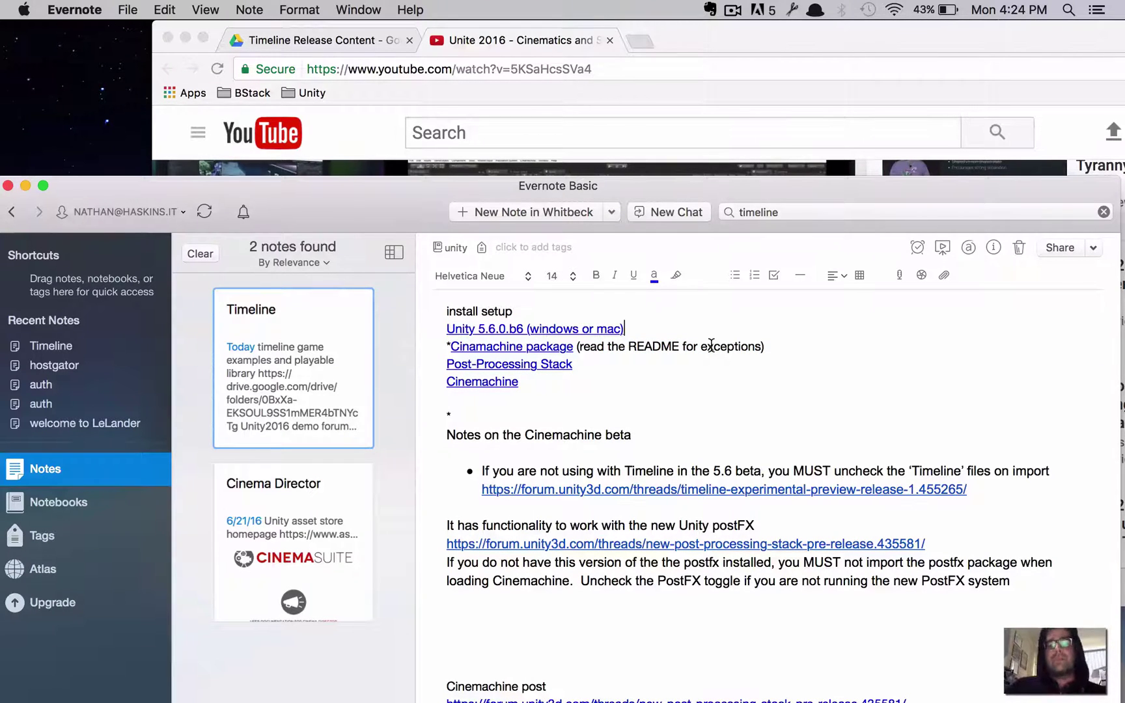
key("super+shift+Left")
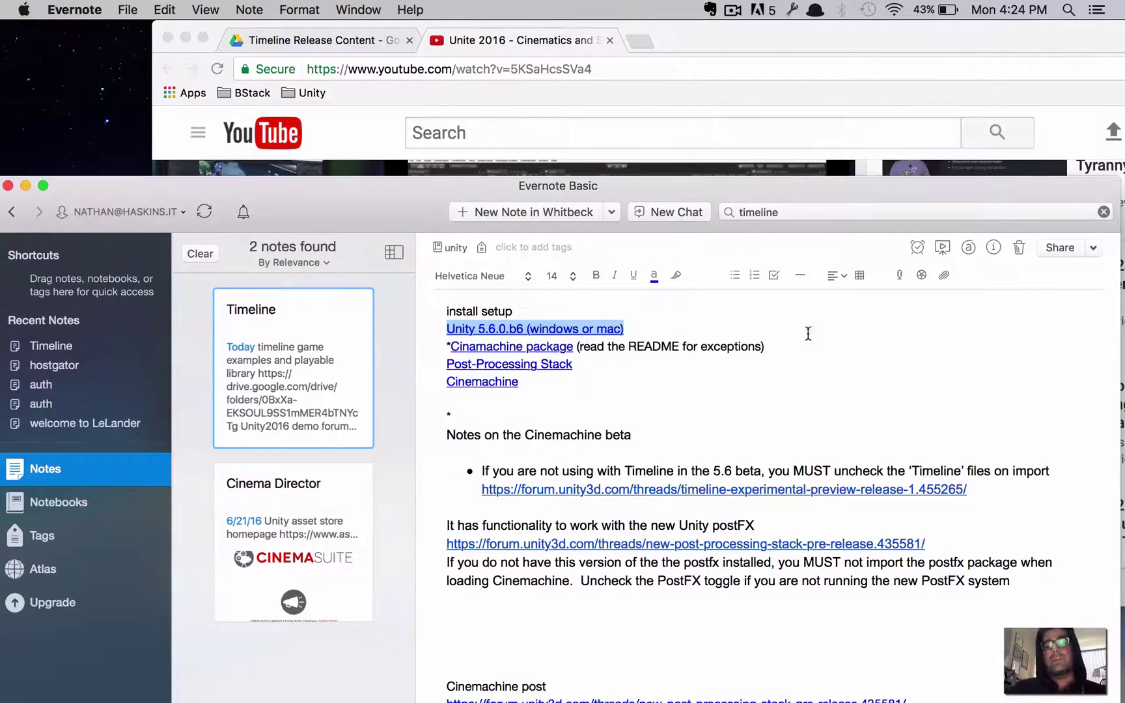
left_click(788, 345)
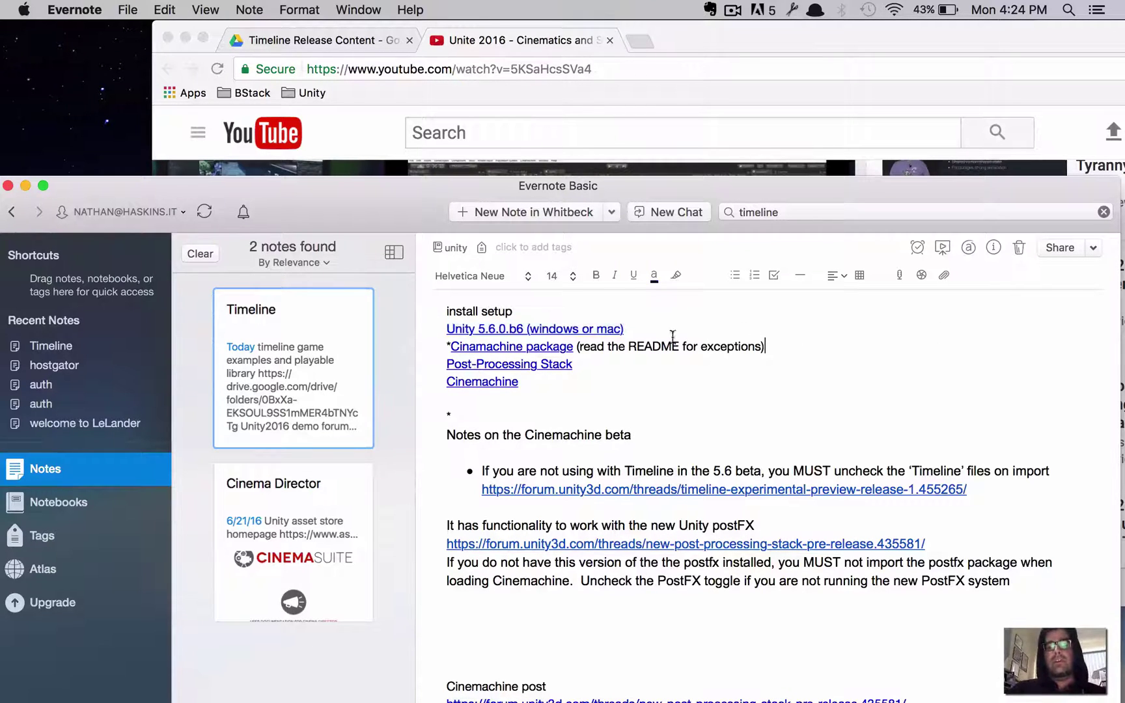
Step: Open the 'Unity 5.6.0.b6 (windows or mac)' note link in a new Chrome tab
left_click(615, 333)
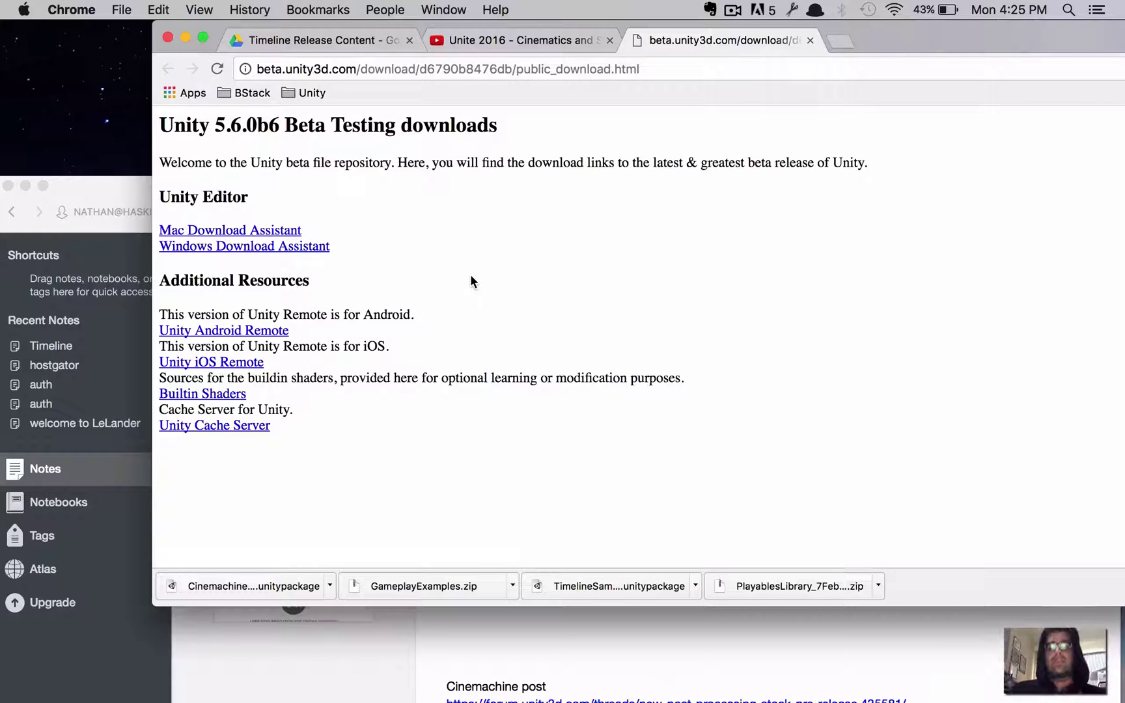
left_click(732, 10)
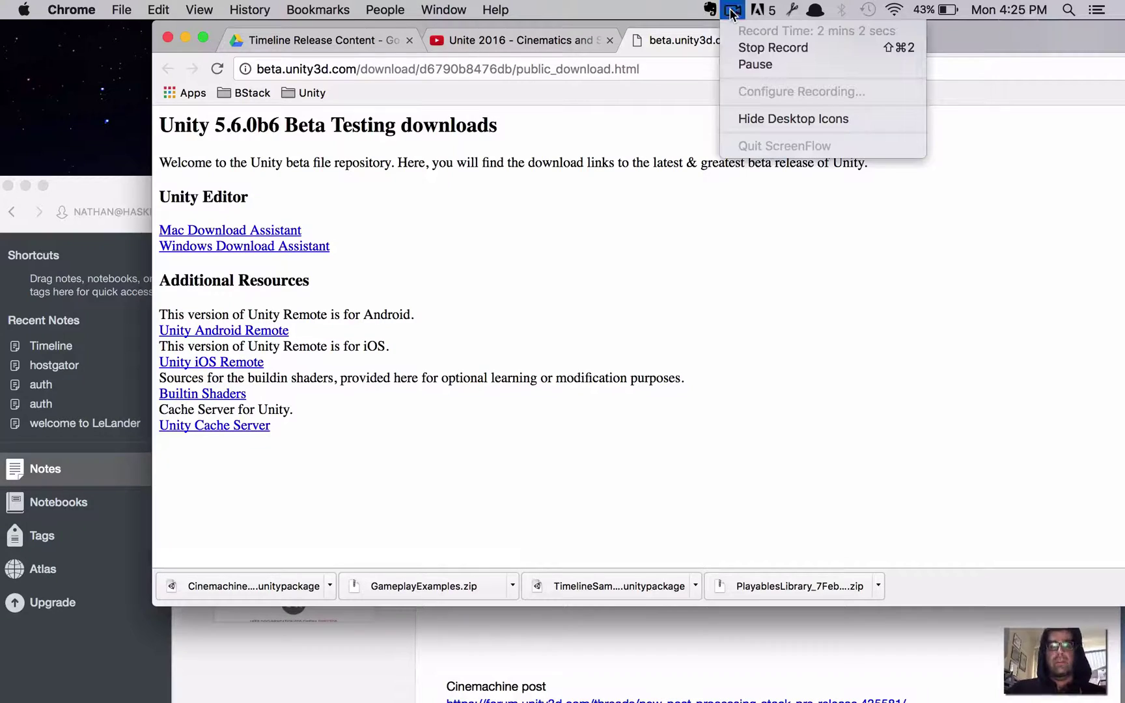
Step: Bring up the Unity launcher and move it higher on screen
left_click(740, 63)
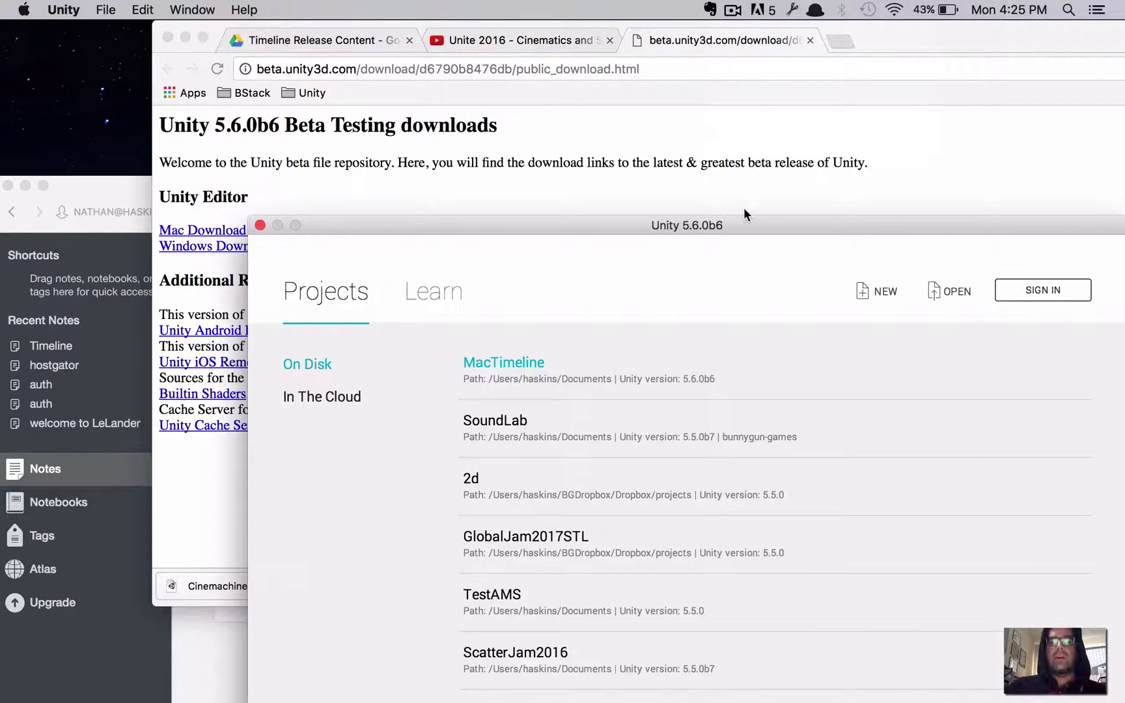
left_click(743, 208)
key("super+Tab")
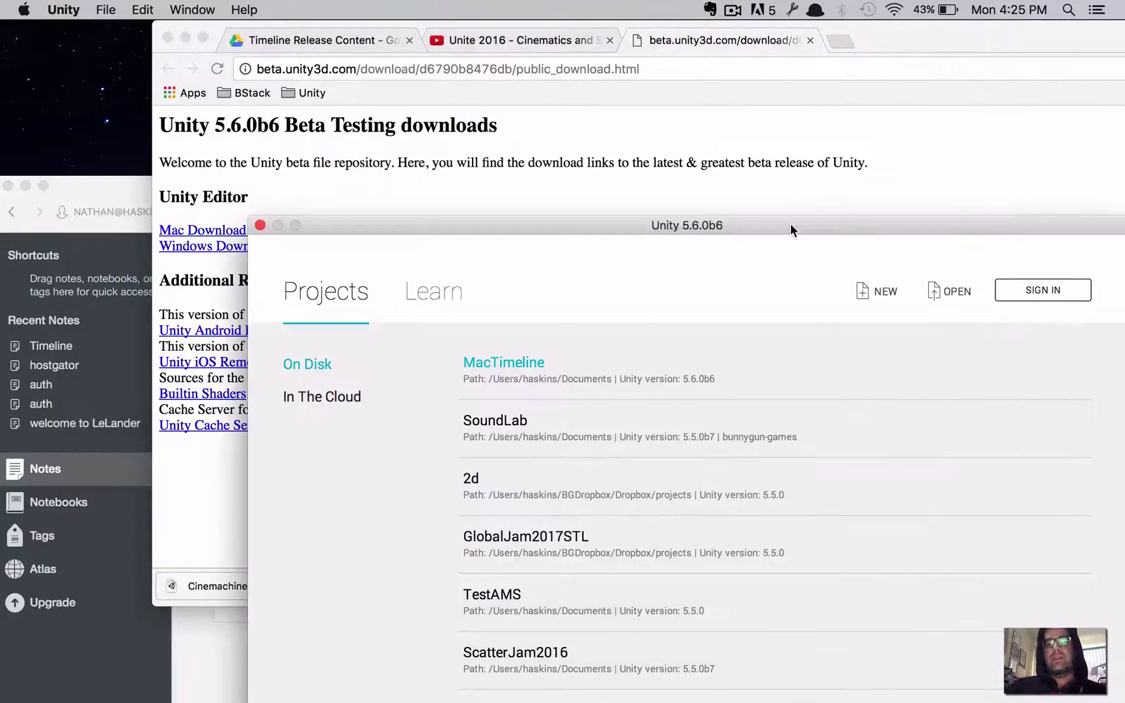
left_click_drag(796, 219, 730, 382)
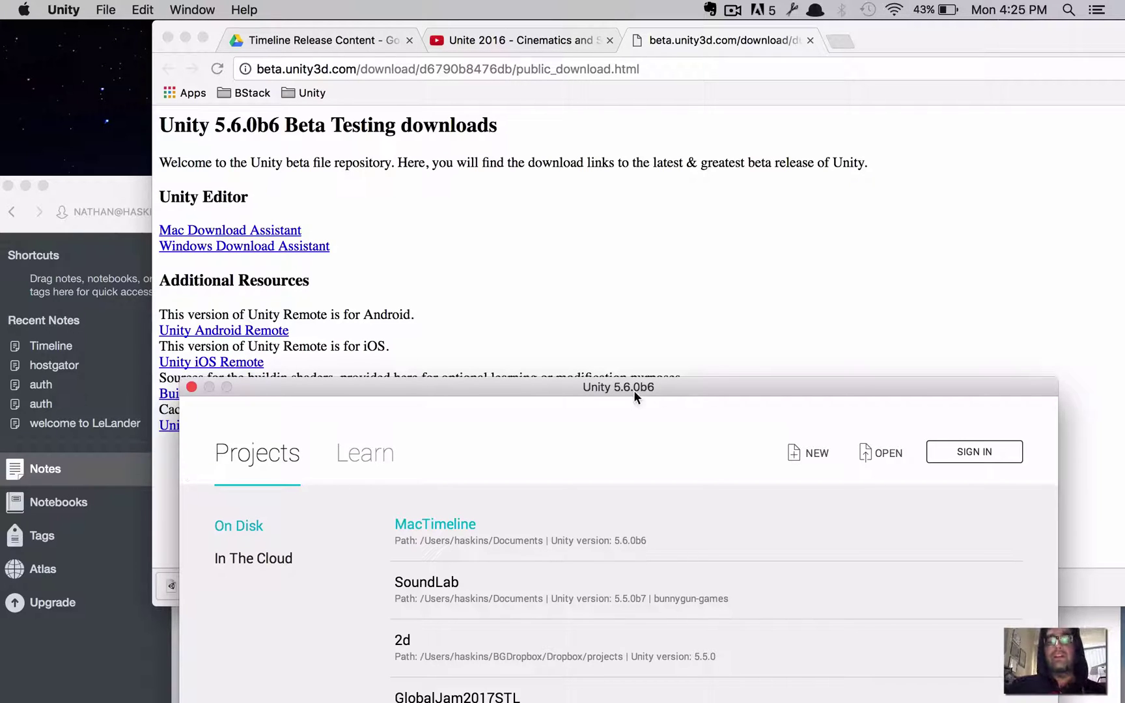
left_click_drag(643, 384, 620, 115)
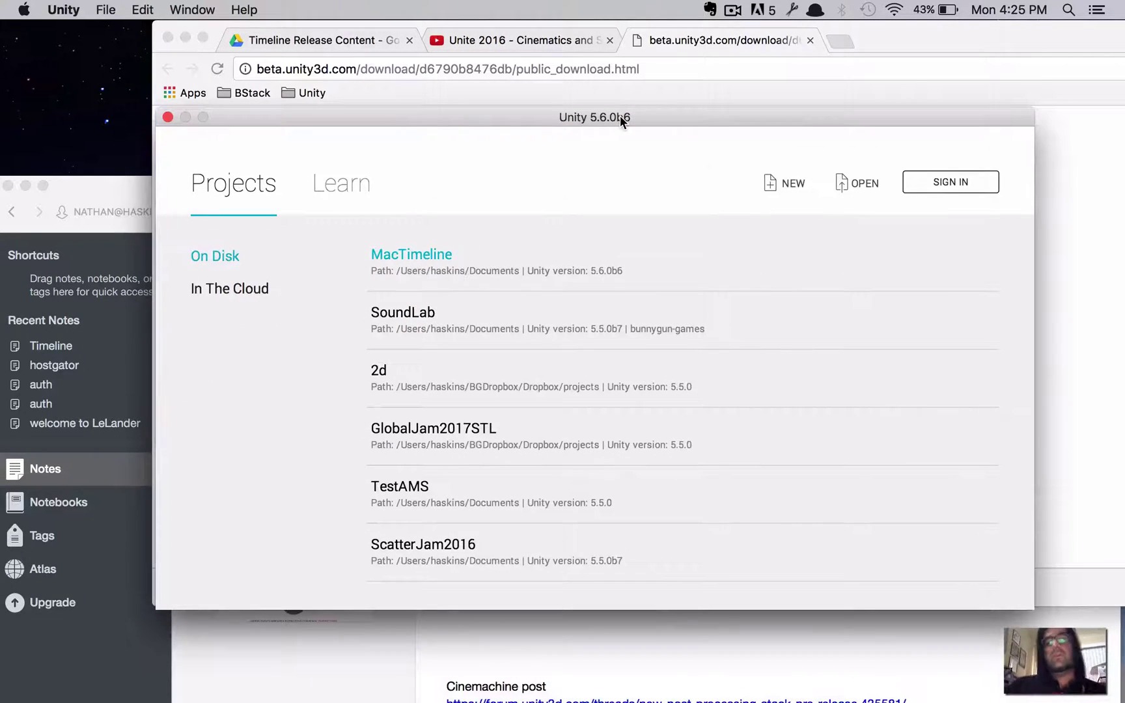
Step: Create a new 3D project named NewTimeline
left_click(792, 179)
left_click_drag(592, 317, 410, 318)
type("N")
key("BackSpace")
type("ewTimel")
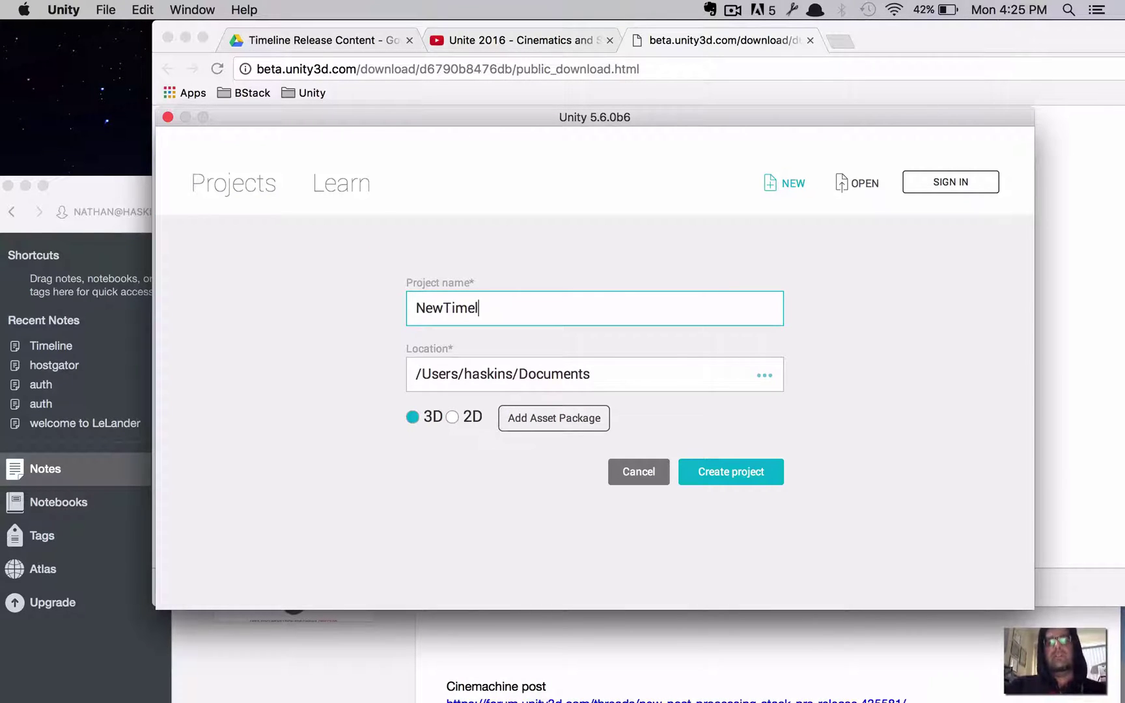
type("ine")
left_click(737, 471)
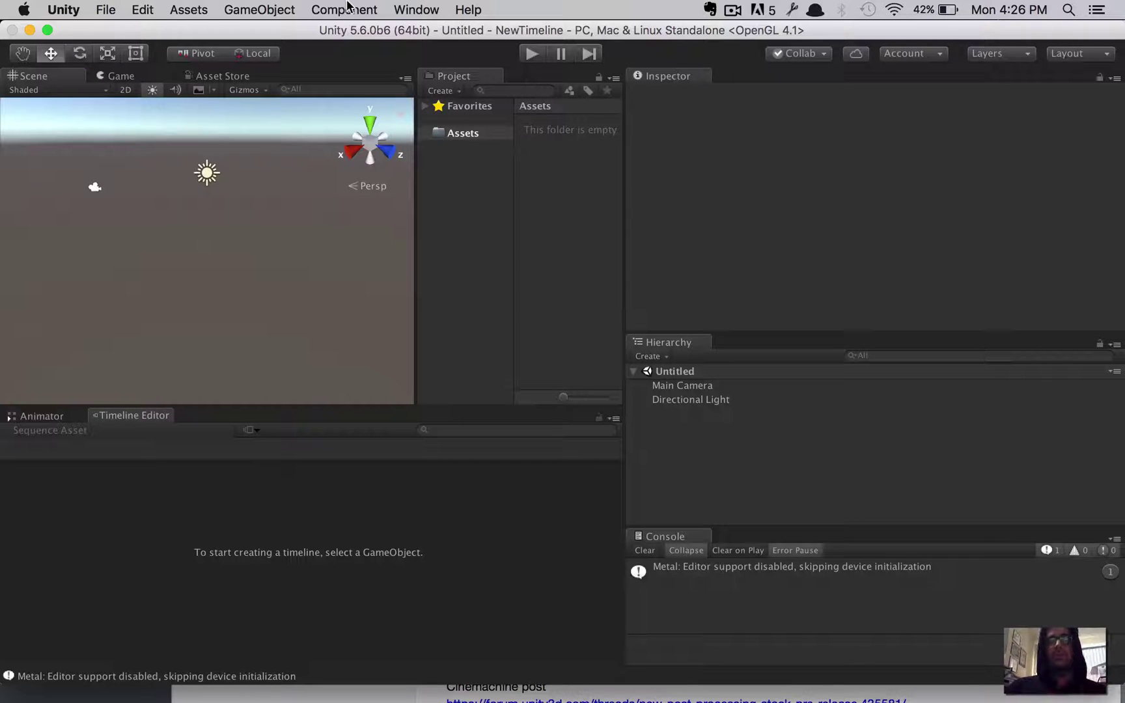
Step: Browse the Assets > Create > Timeline menu in NewTimeline, then dismiss it without choosing anything
left_click(229, 8)
mouse_move(200, 8)
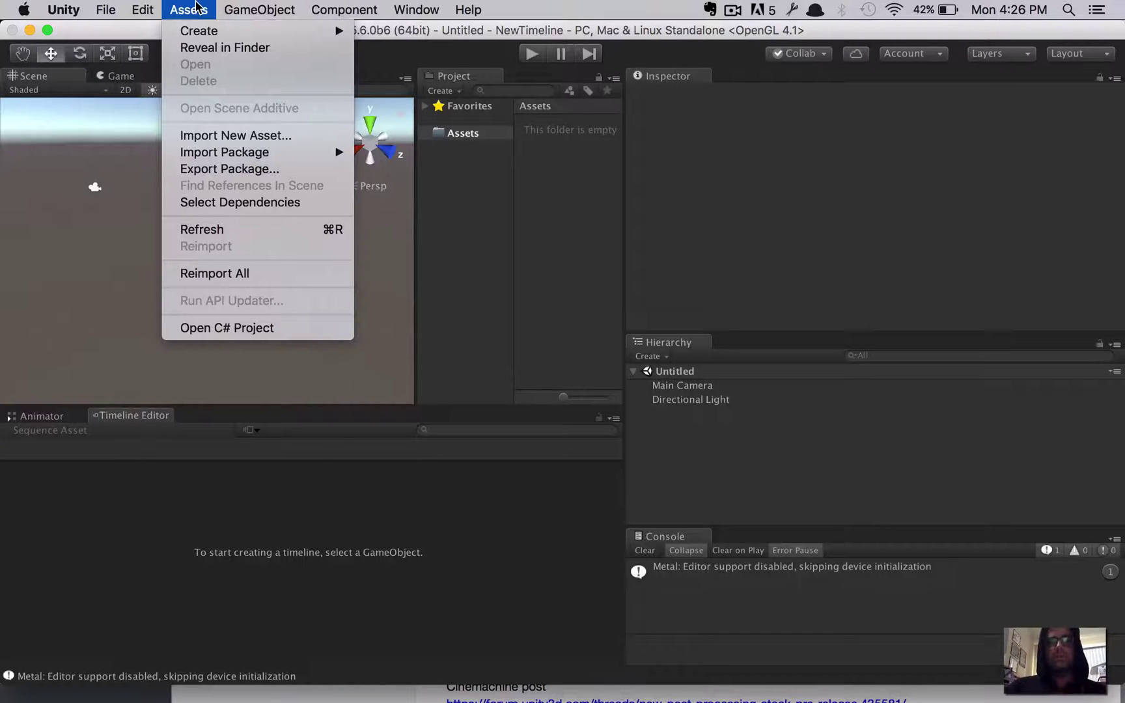
mouse_move(153, 12)
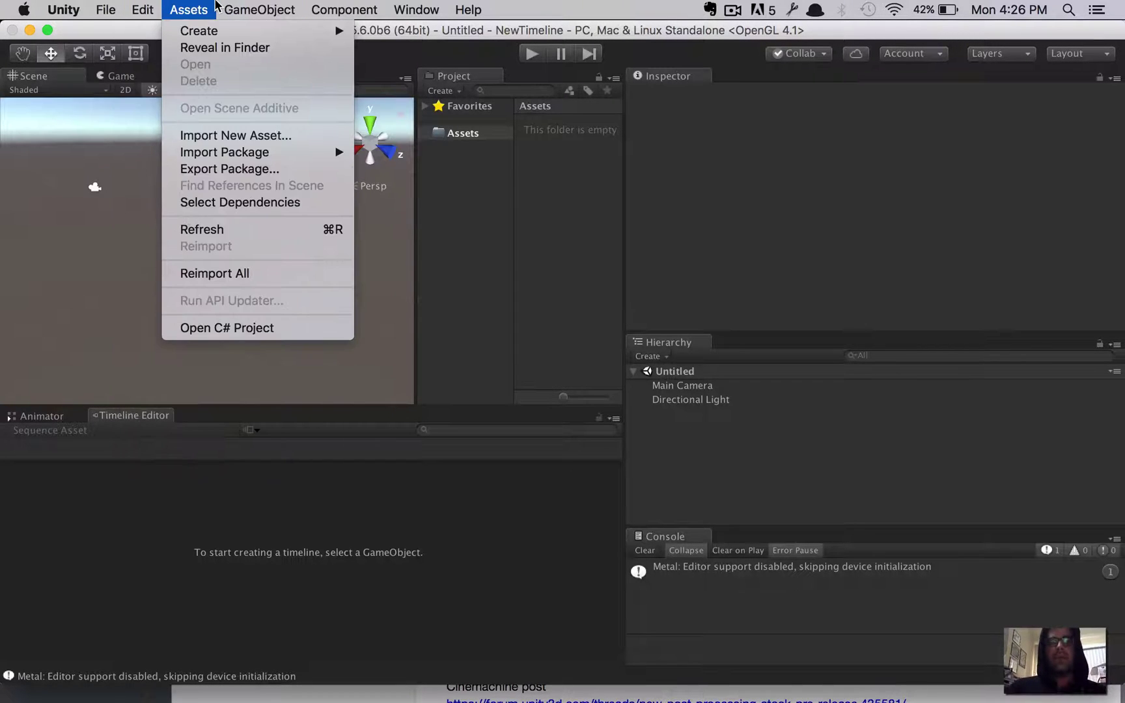
mouse_move(260, 30)
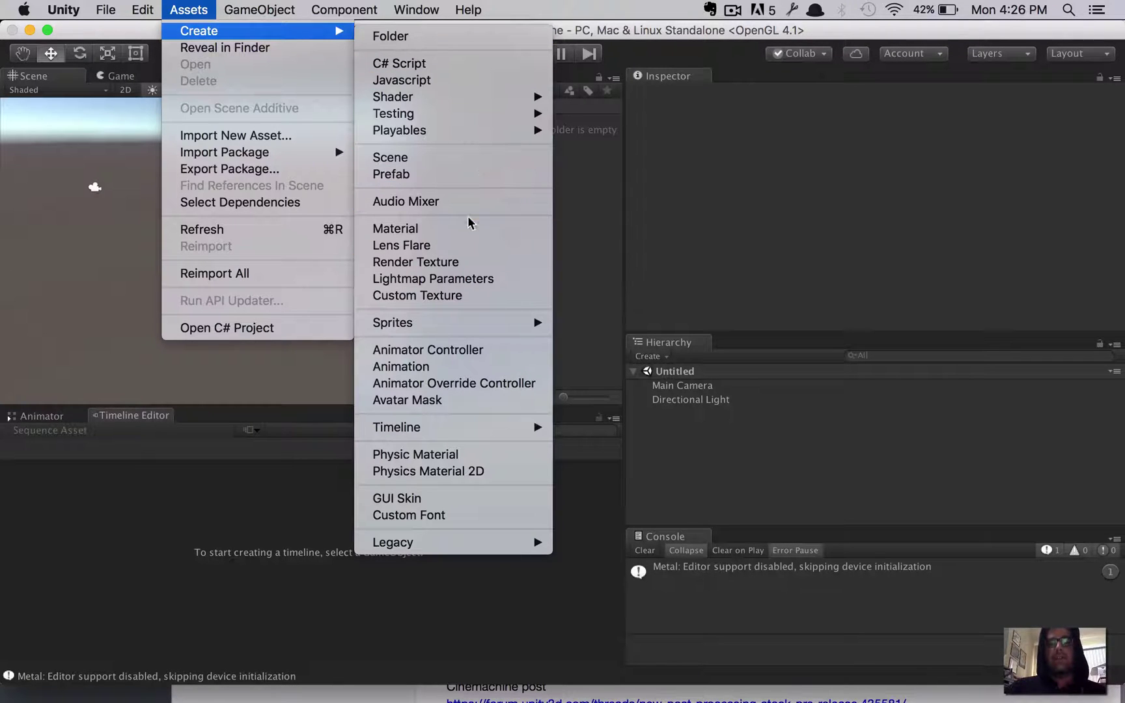
mouse_move(472, 428)
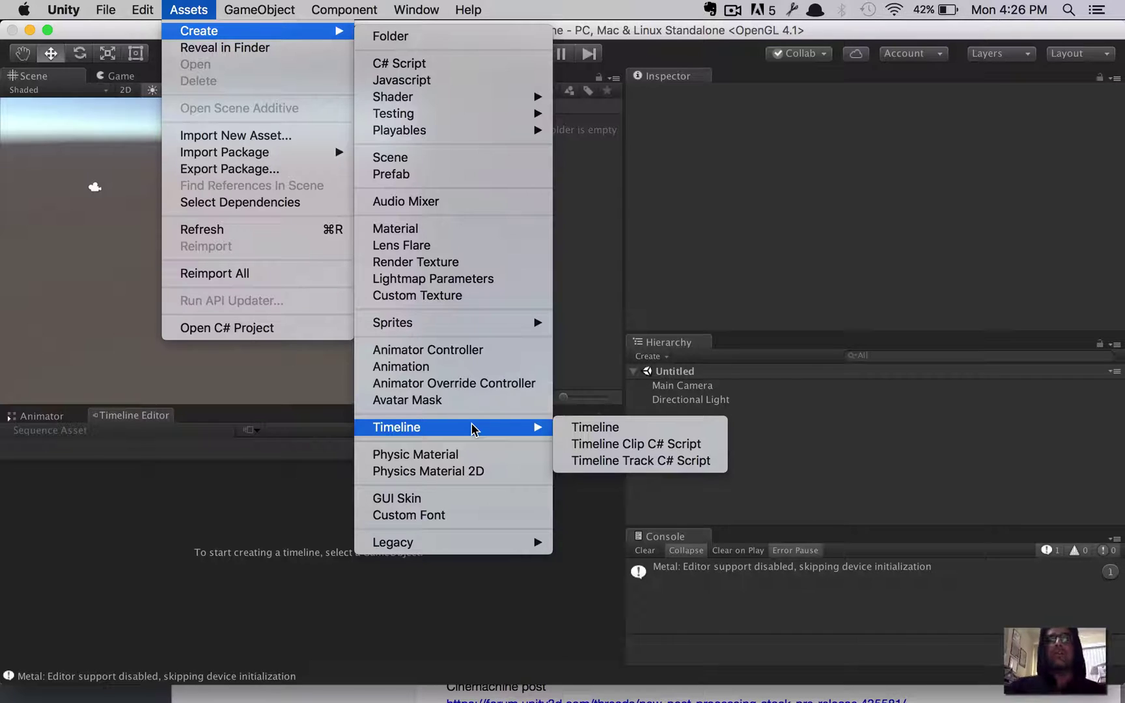
left_click(882, 227)
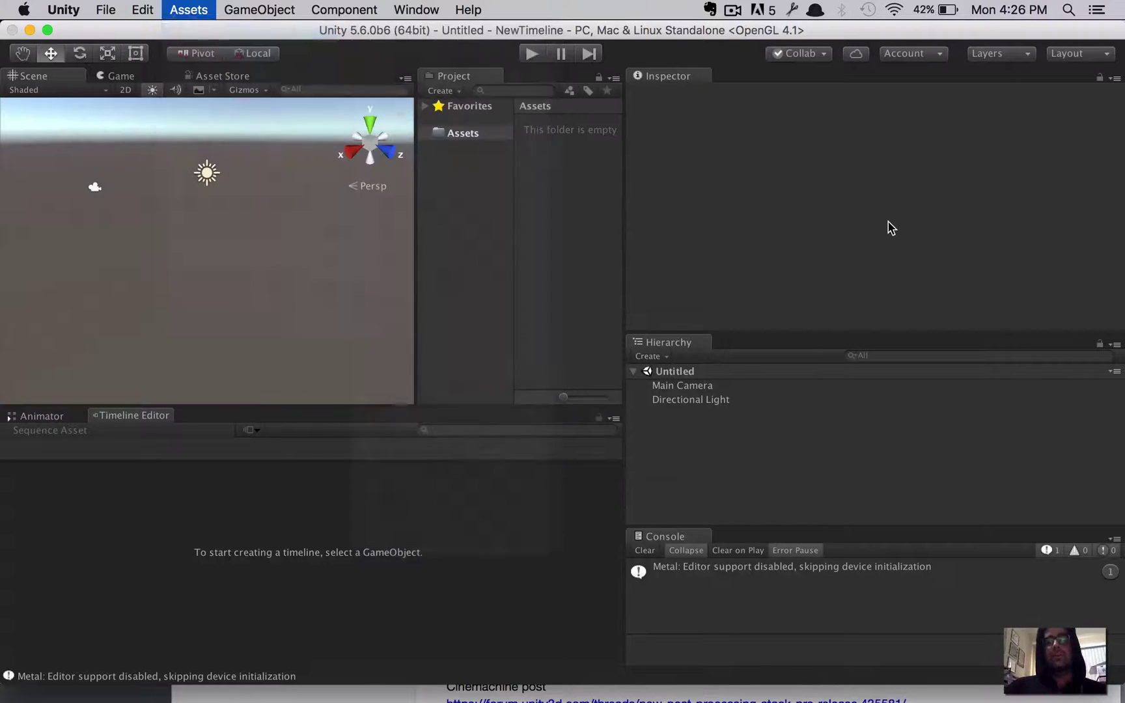
Step: Select the Cinamachine package line in the Evernote note, then show Unity's Asset Store
key("super+Tab")
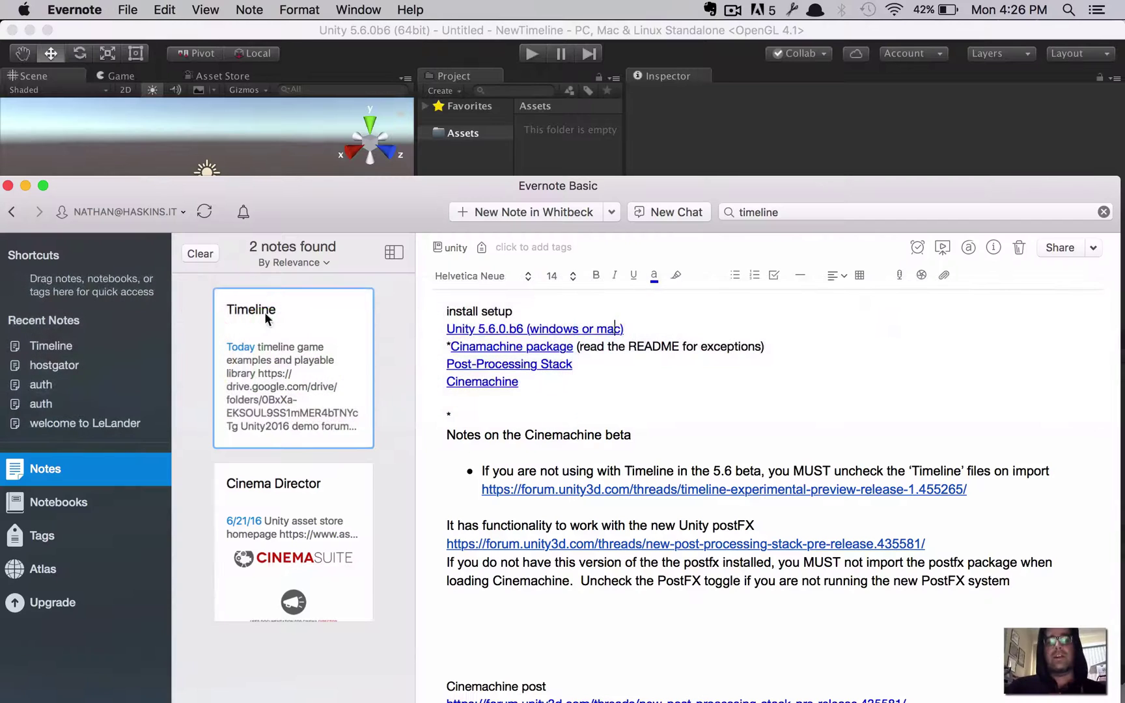
key("super+Left")
key("shift+super+Right")
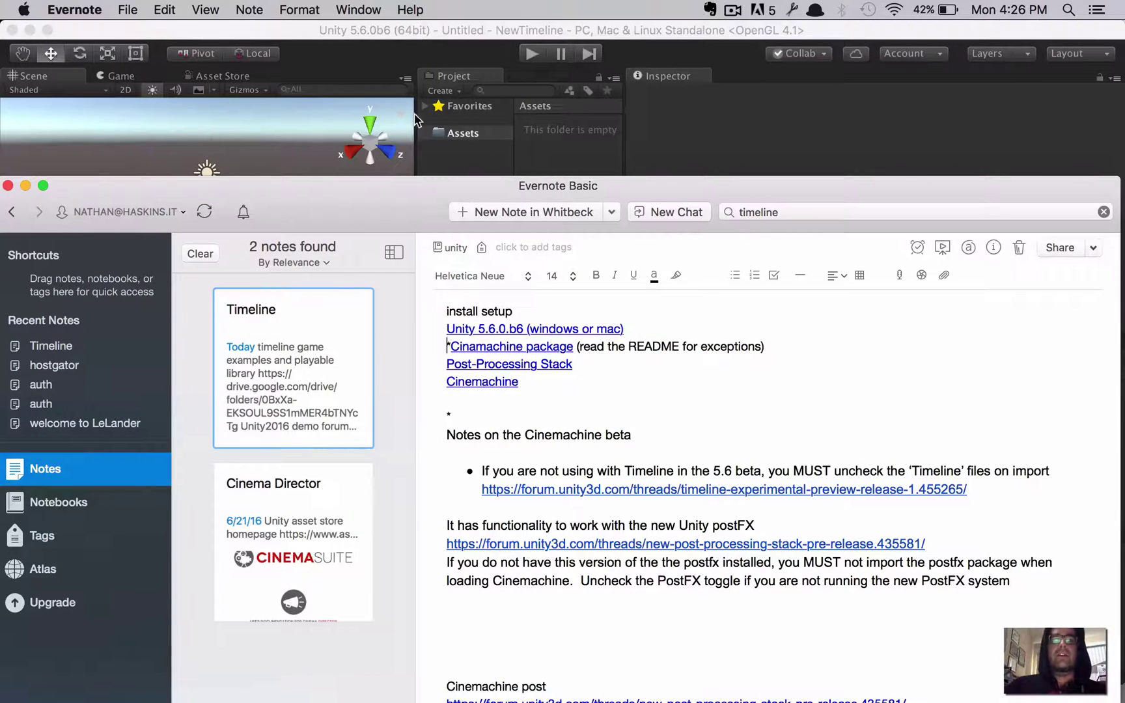
left_click(355, 78)
left_click(190, 75)
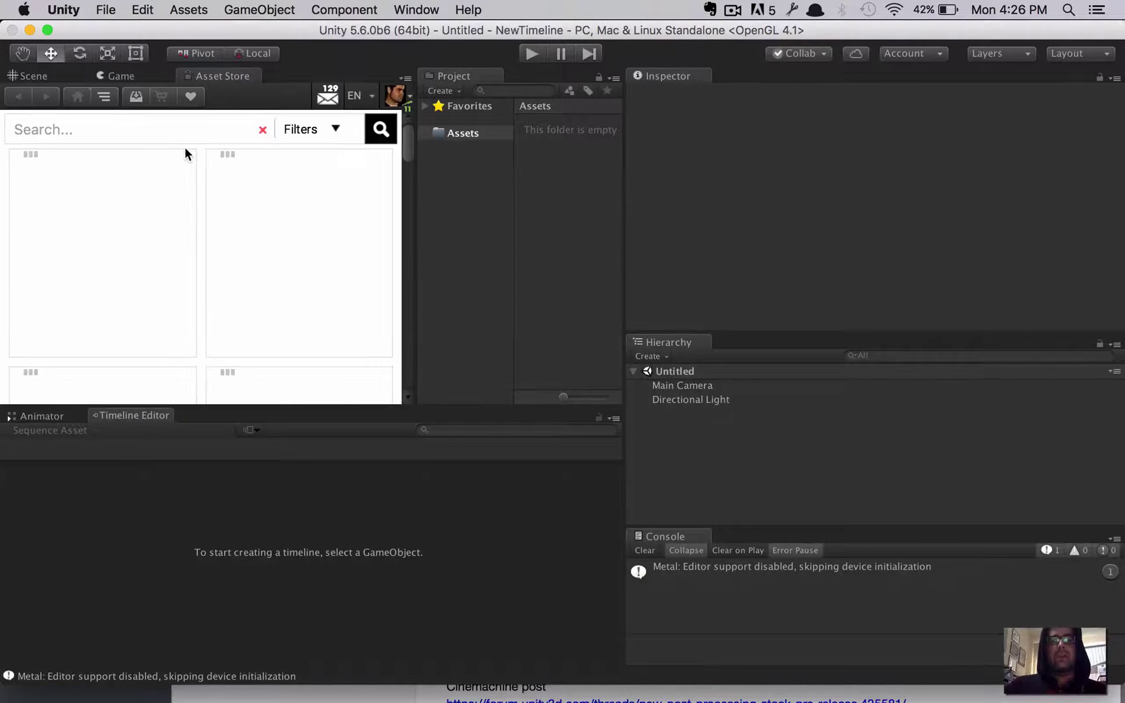
Step: Search the Asset Store for the pasted Cinamachine term and browse the results
left_click(134, 132)
type("Cinemachine")
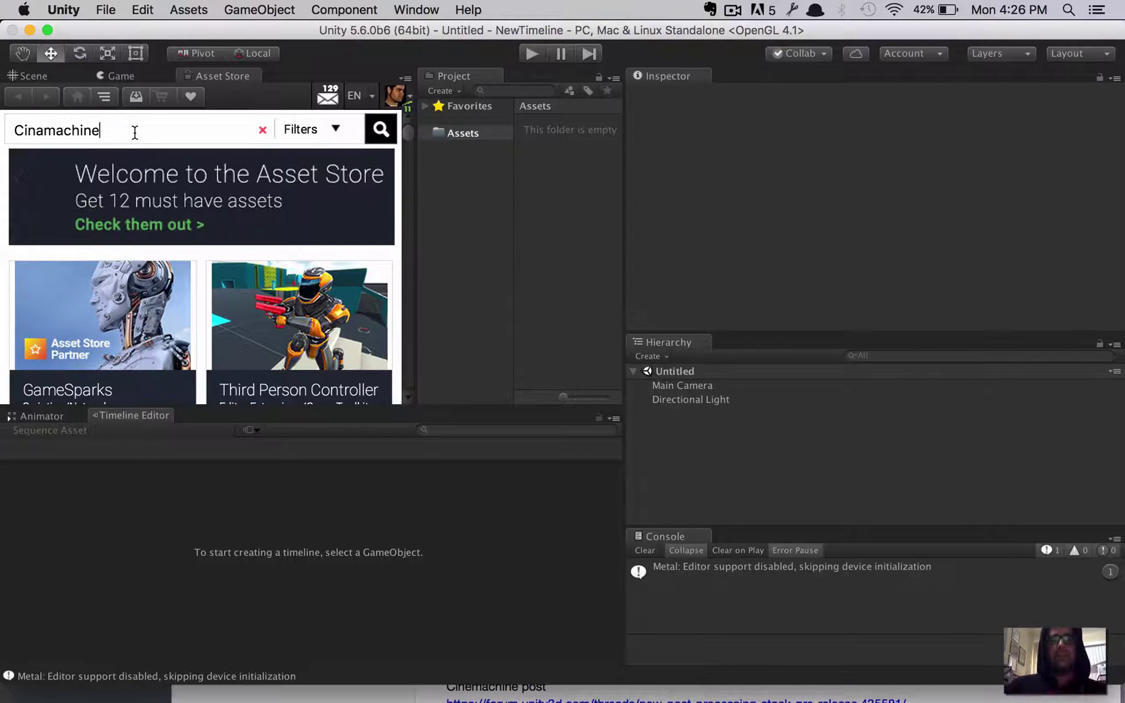
left_click(381, 133)
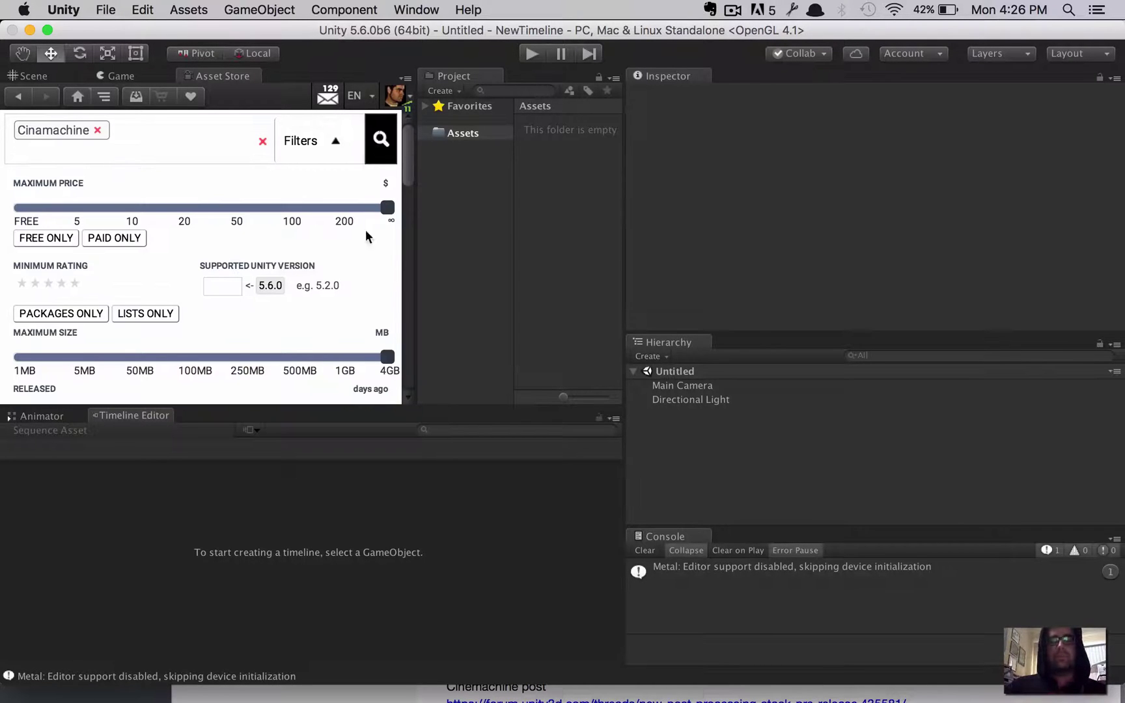
scroll(358, 242, "down", 5)
scroll(359, 249, "down", 5)
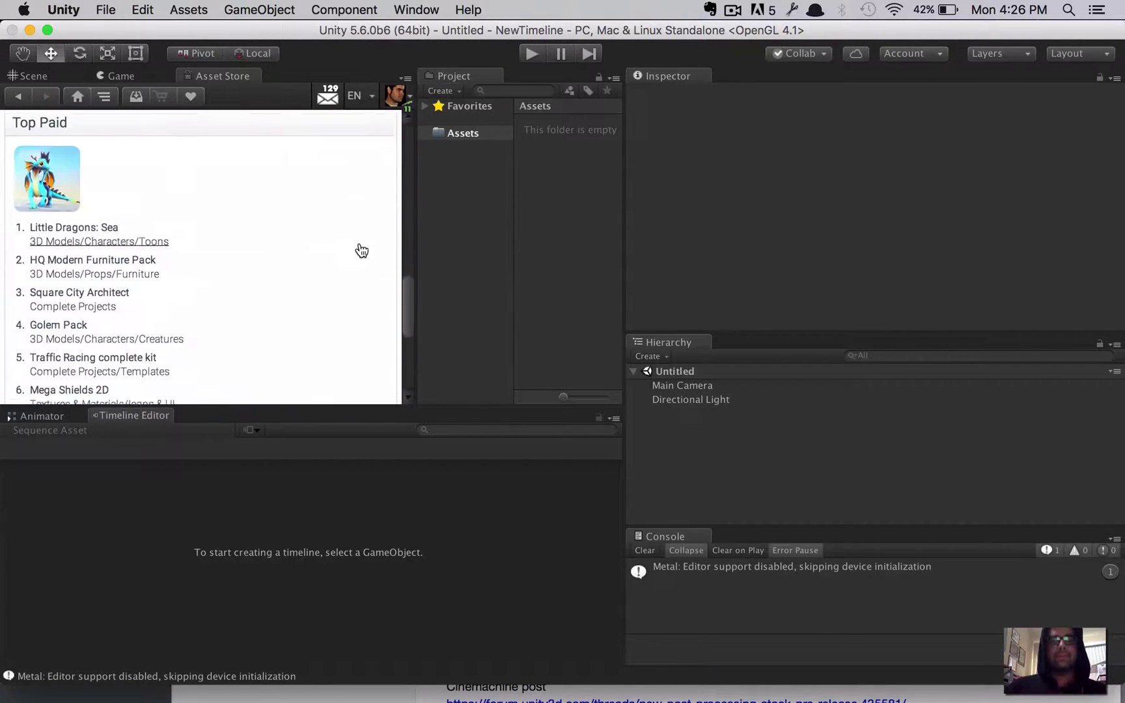
scroll(360, 250, "up", 3)
scroll(361, 249, "up", 5)
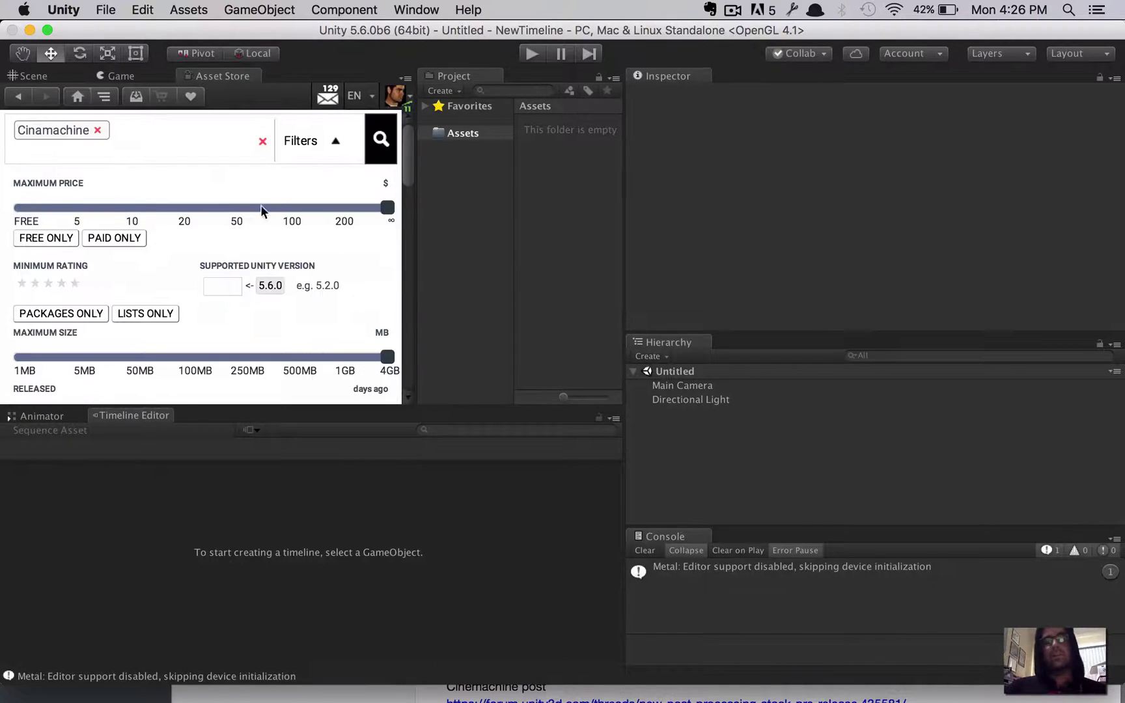
left_click(98, 130)
Step: Find and copy the correctly spelled 'Cinemachine' name from the Evernote setup note
key("super+Tab")
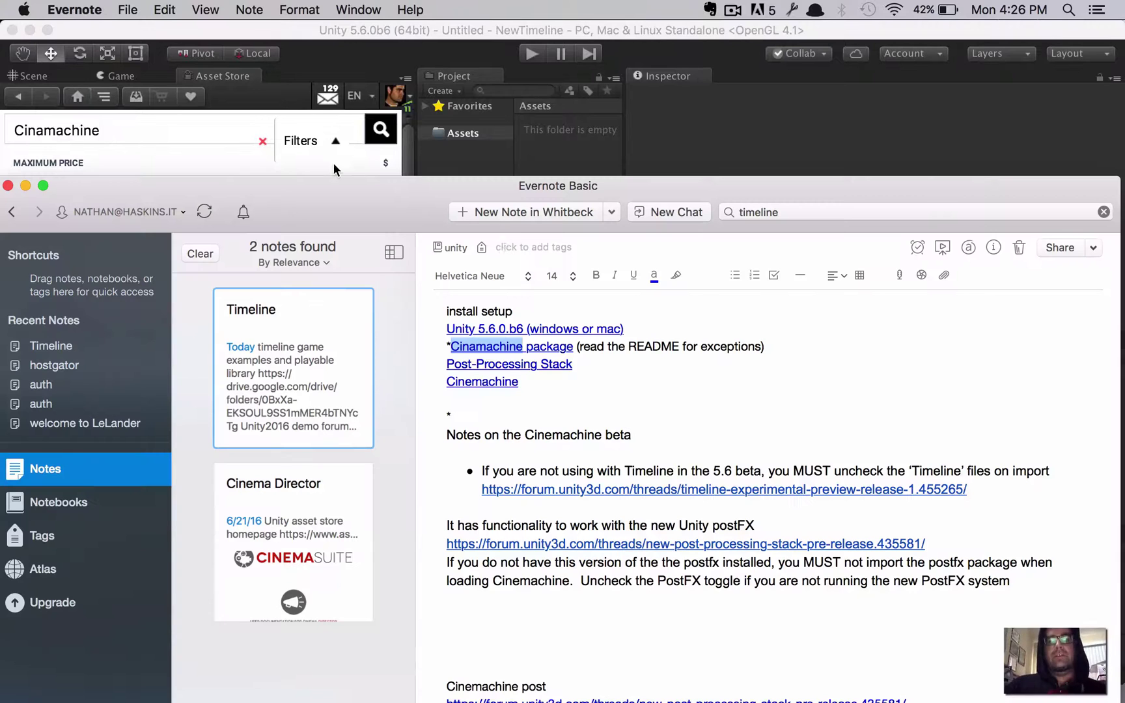
key("super+f")
type("cin")
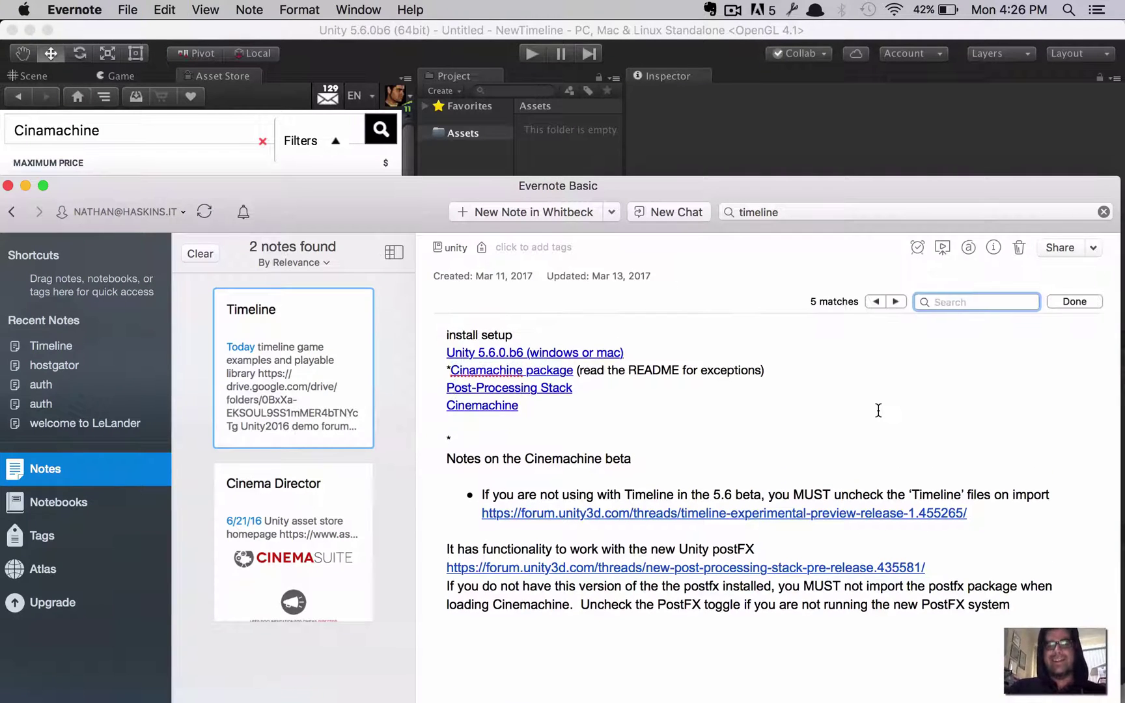
key("Escape")
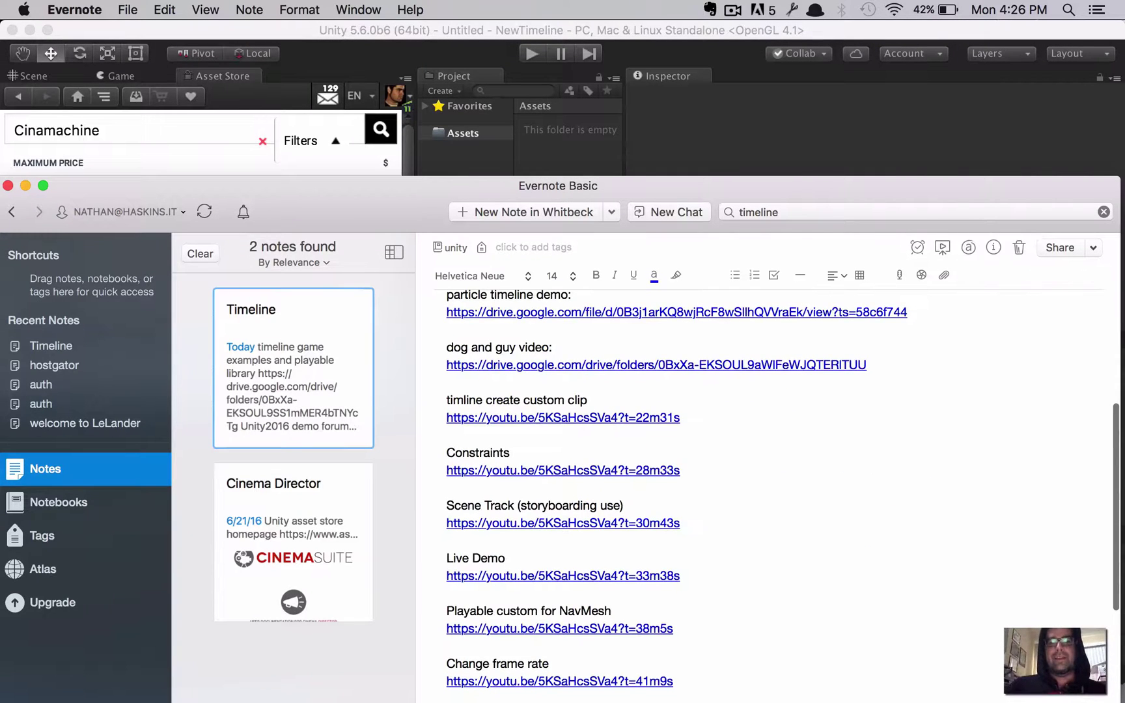
scroll(774, 485, "up", 3)
key("super+f")
type("Cinamachine")
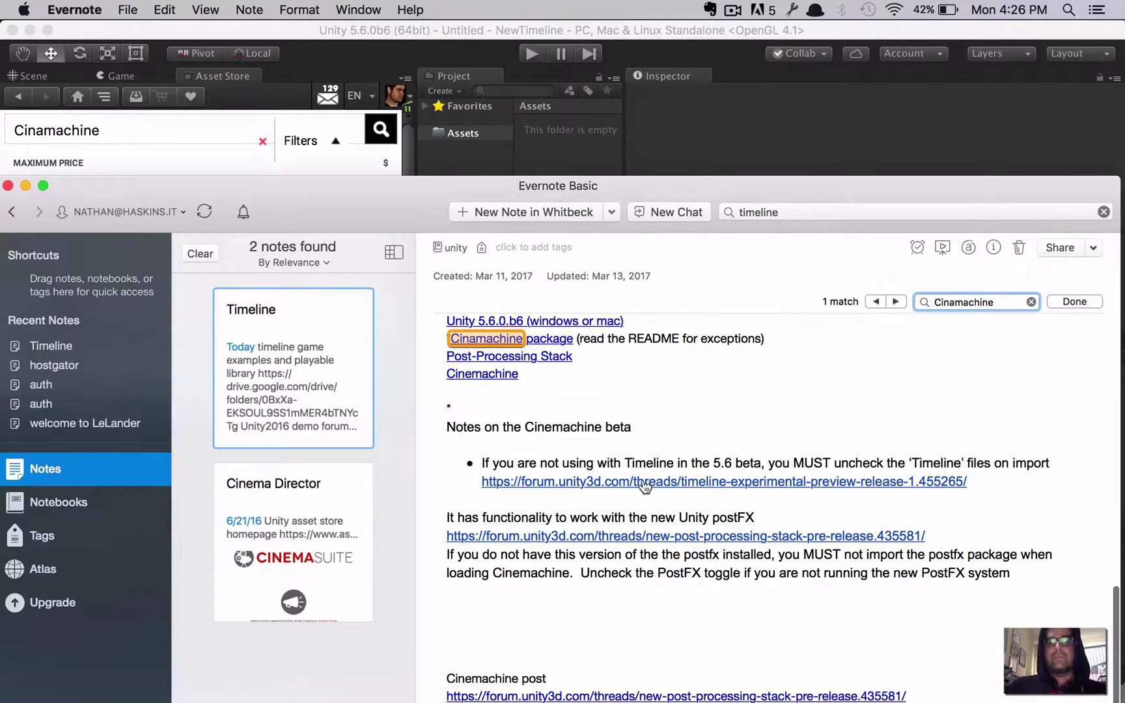
key("super+c")
key("super+Tab")
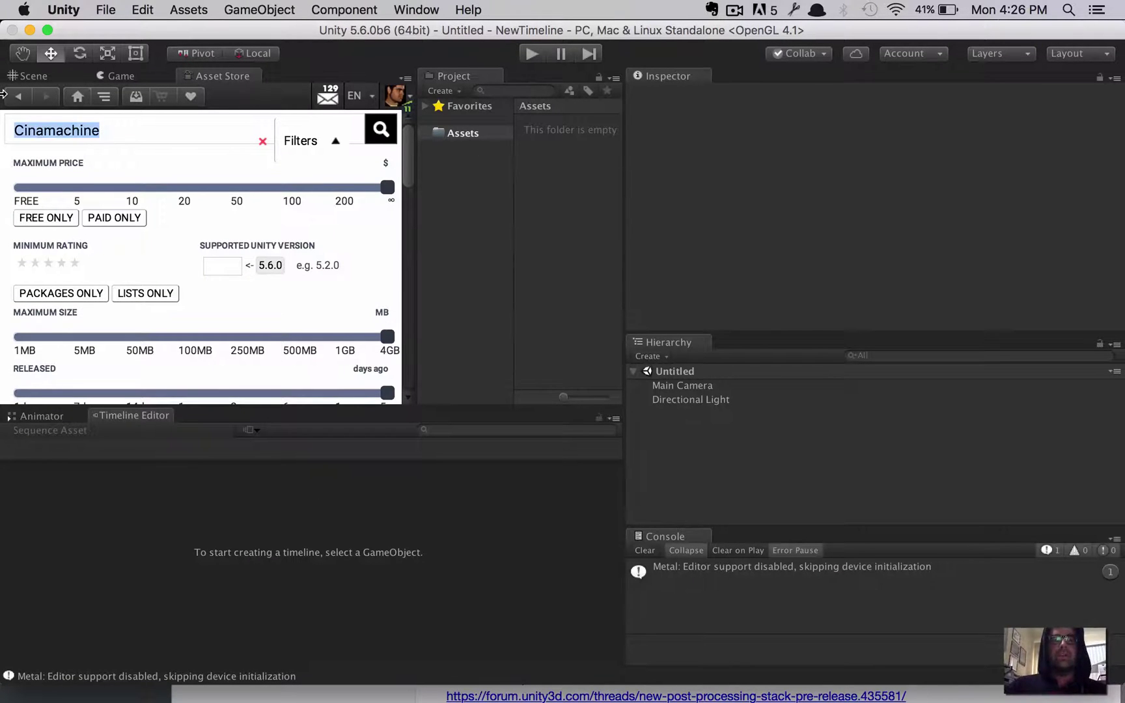
Step: Search the Asset Store for Cinemachine and open the free Cinemachine BaseRig page
key("super+v")
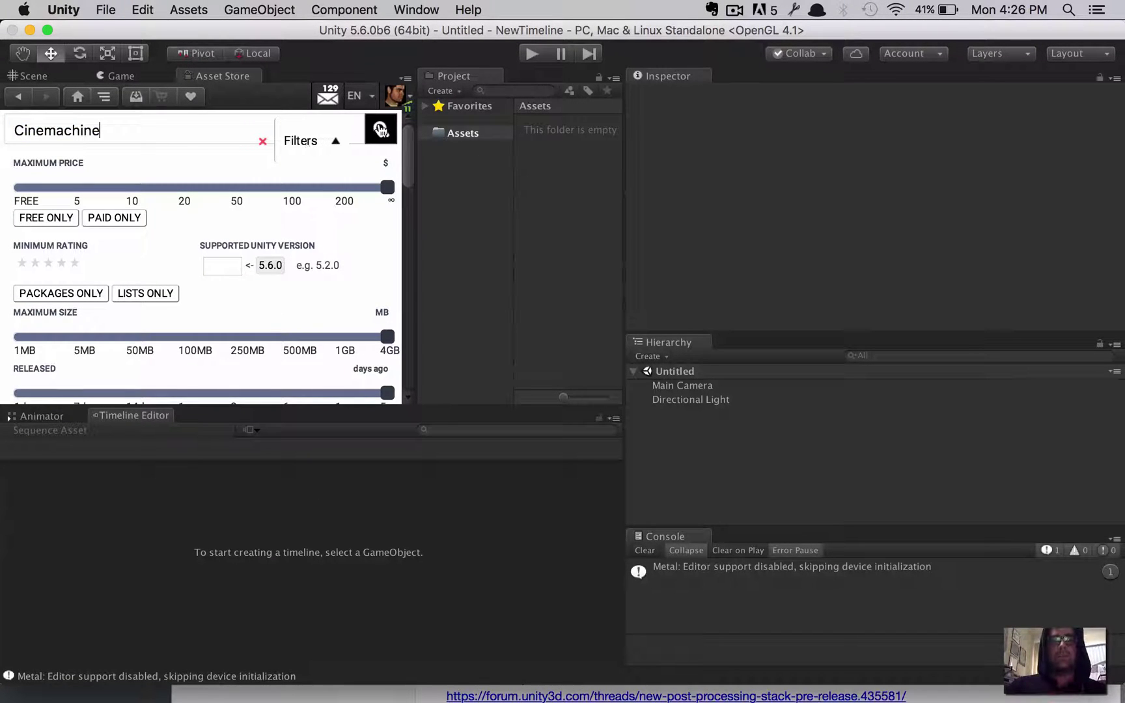
left_click(381, 130)
scroll(231, 211, "down", 10)
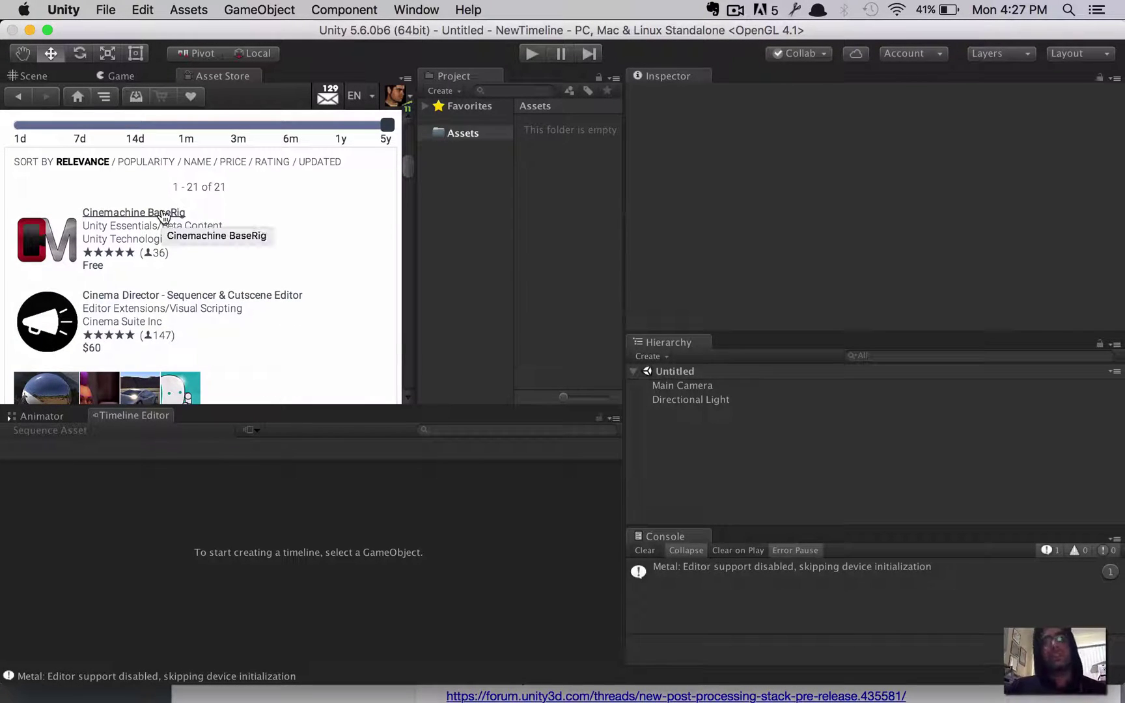
left_click(164, 213)
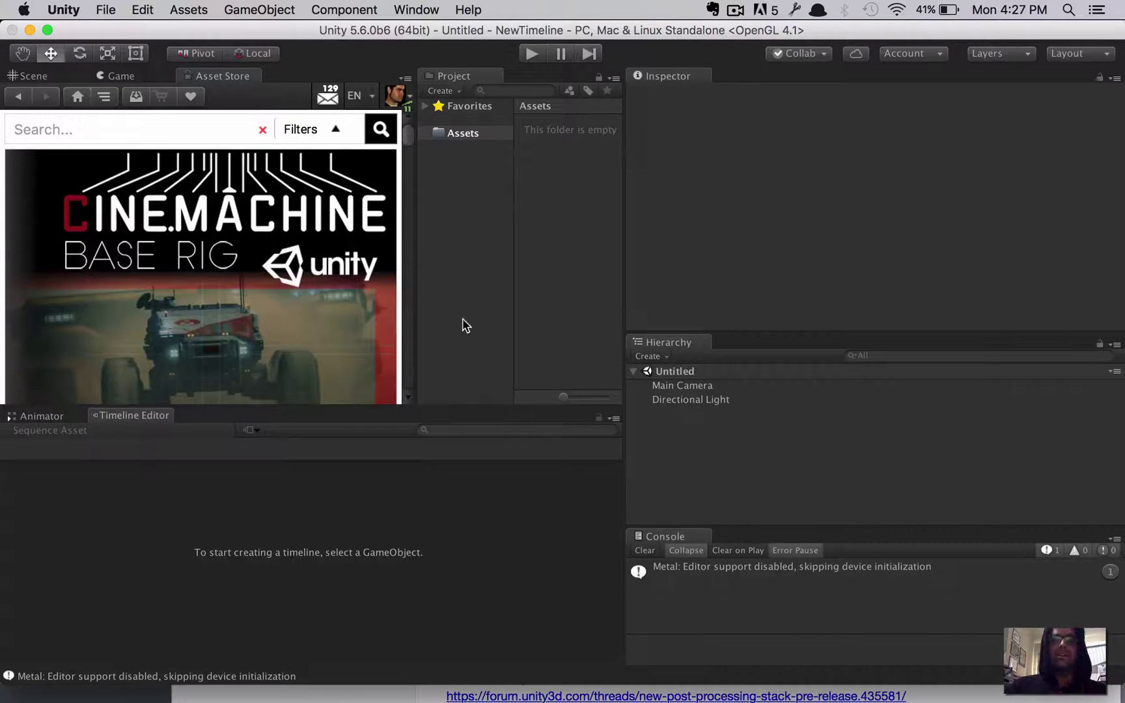
left_click_drag(413, 335, 627, 348)
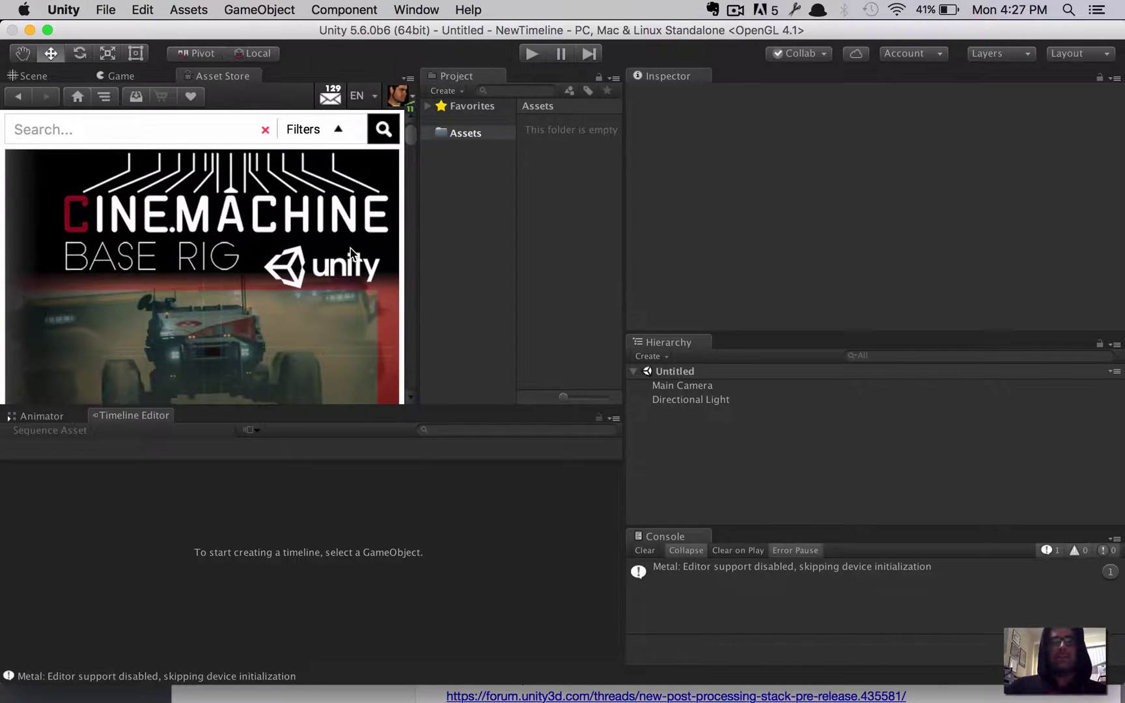
scroll(351, 254, "down", 5)
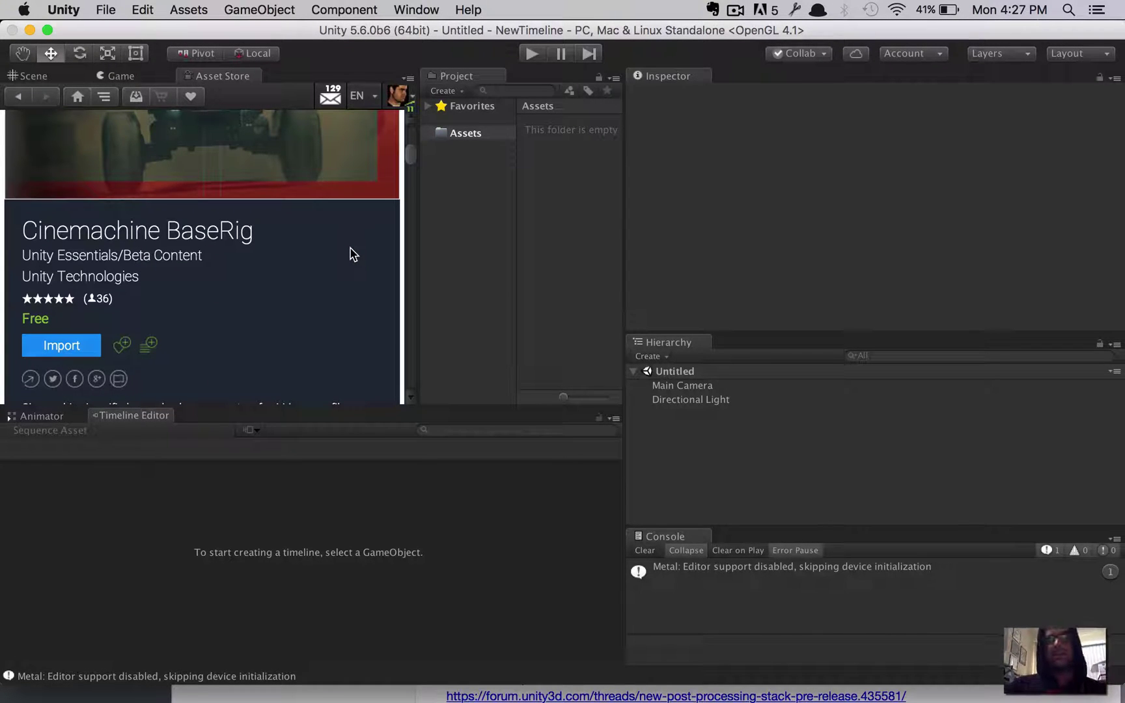
scroll(351, 254, "down", 5)
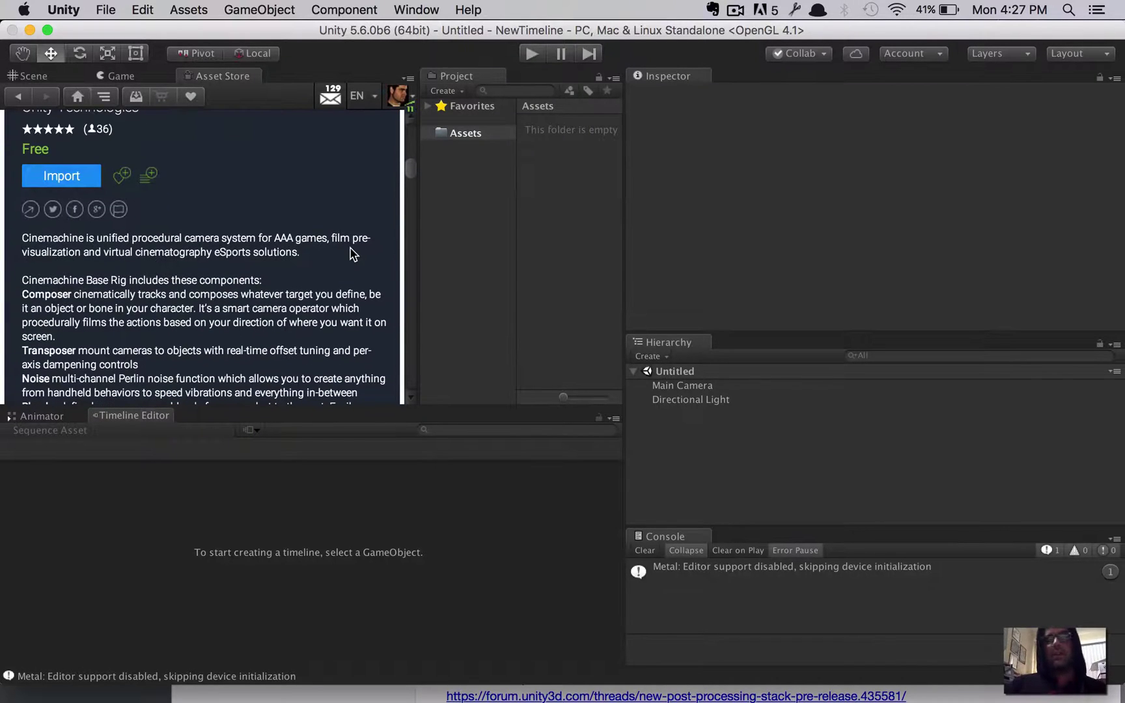
scroll(352, 254, "down", 2)
scroll(351, 254, "up", 2)
scroll(351, 253, "down", 5)
scroll(352, 253, "down", 3)
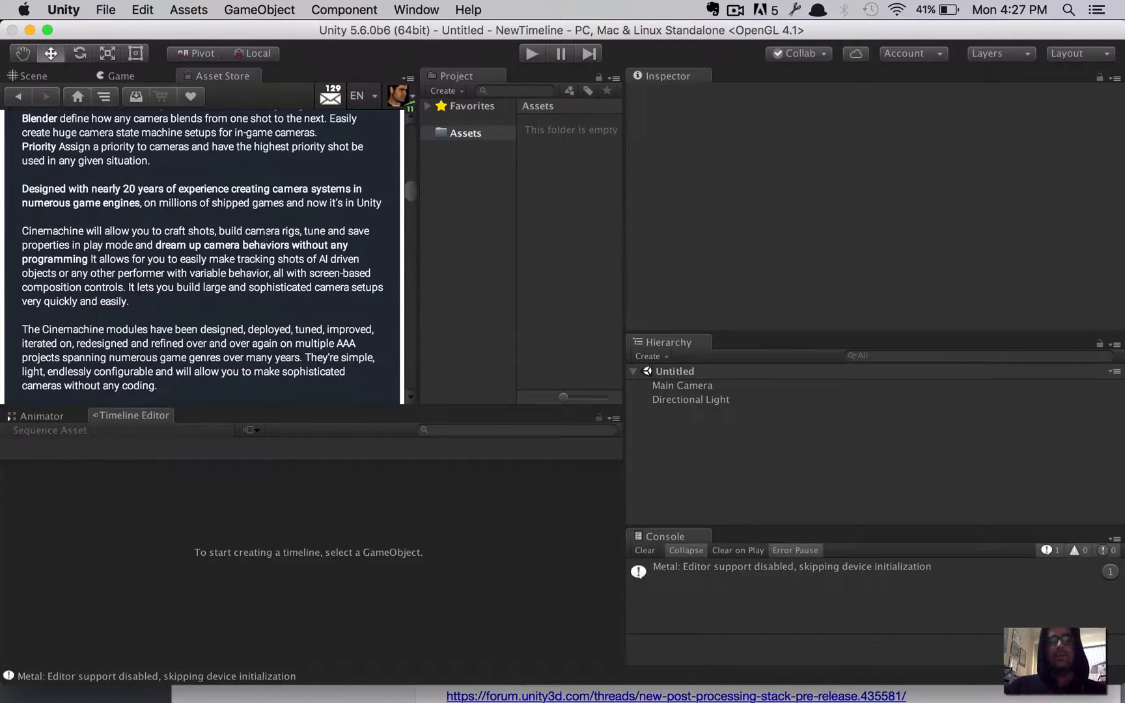
scroll(190, 192, "up", 10)
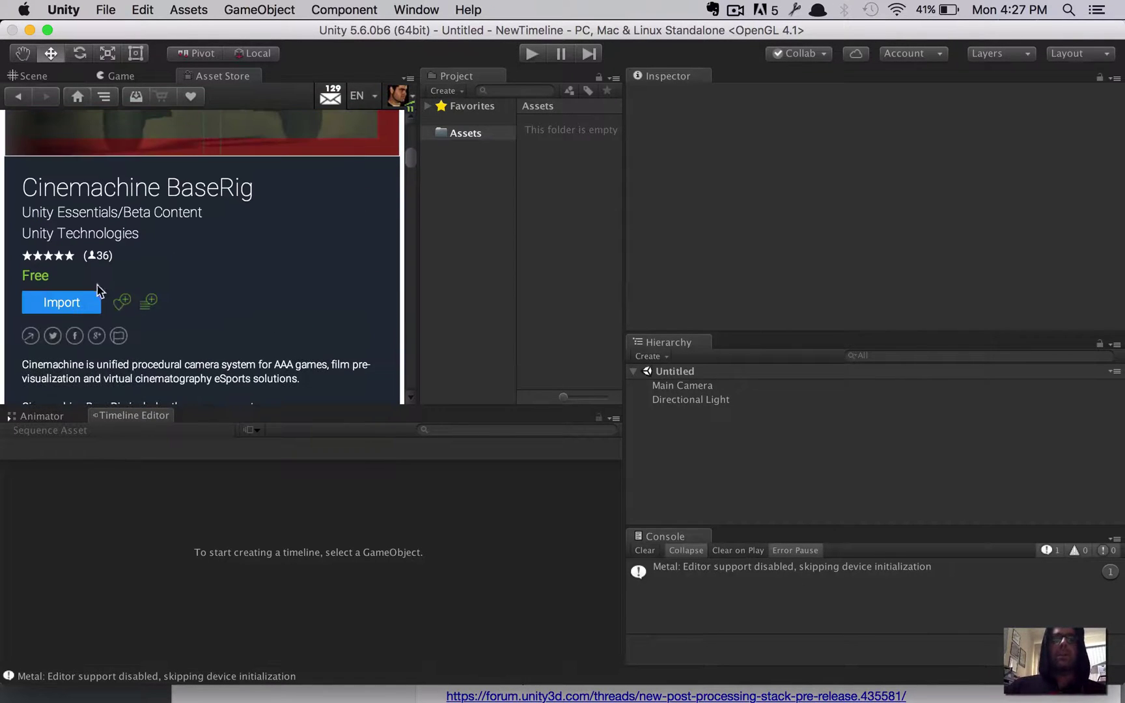
Step: Import all Cinemachine BaseRig package files and open the new Cinemachine folder
left_click(75, 310)
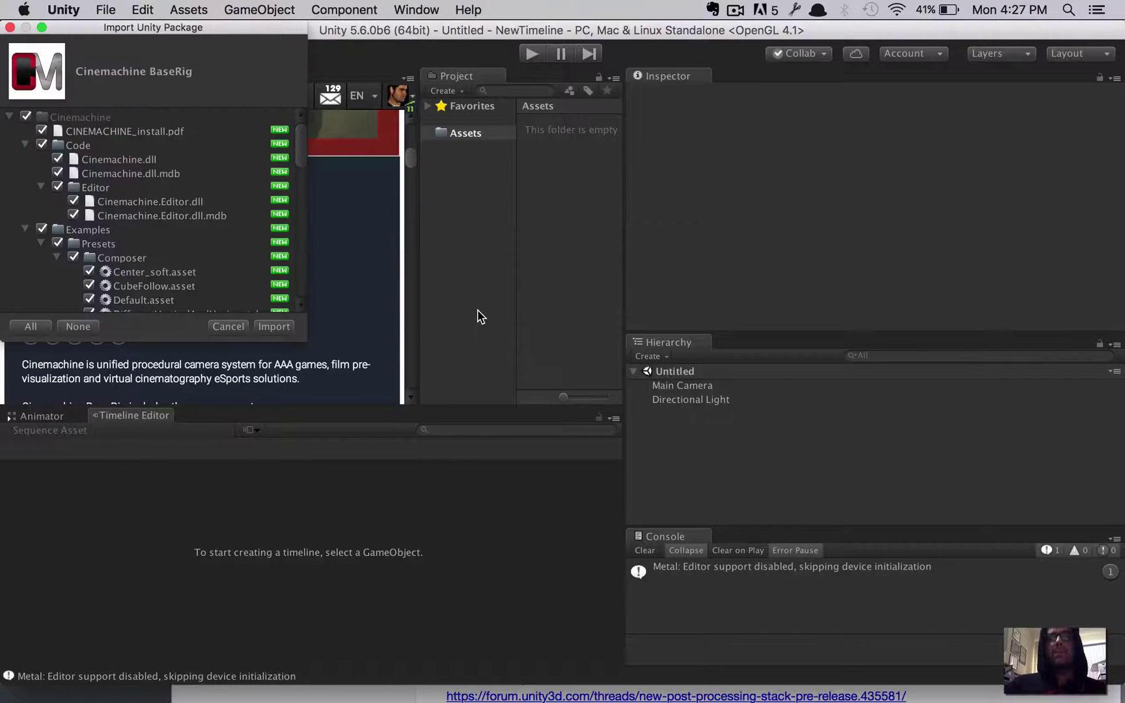
scroll(200, 207, "down", 5)
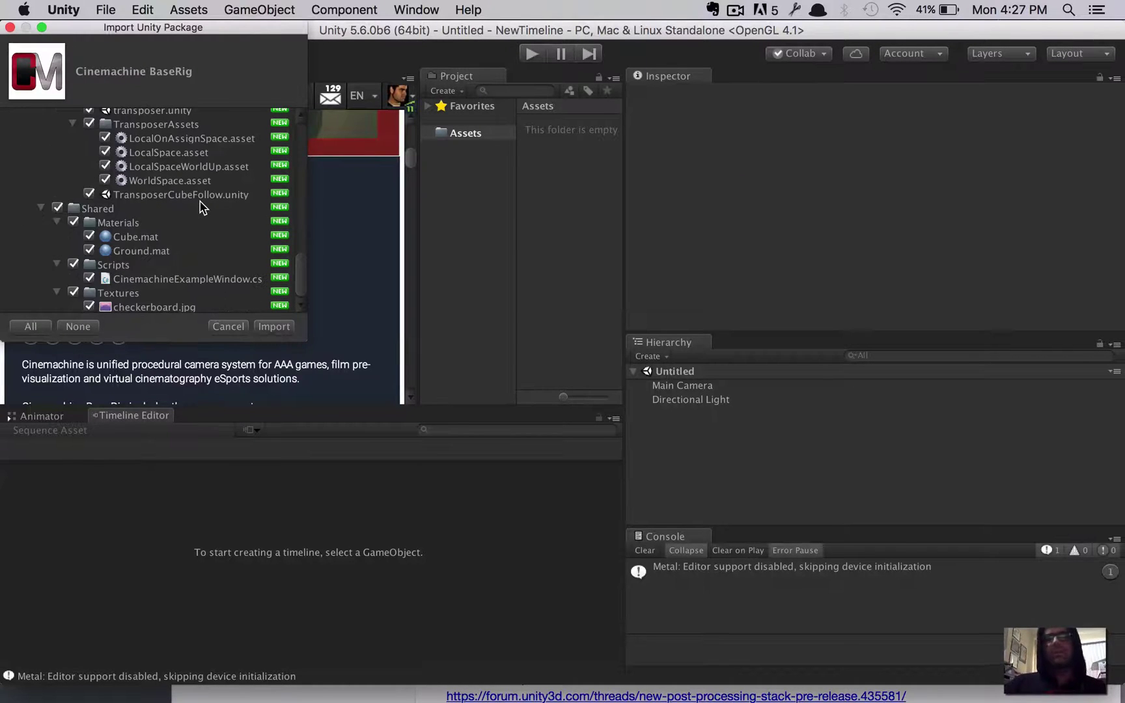
left_click(227, 326)
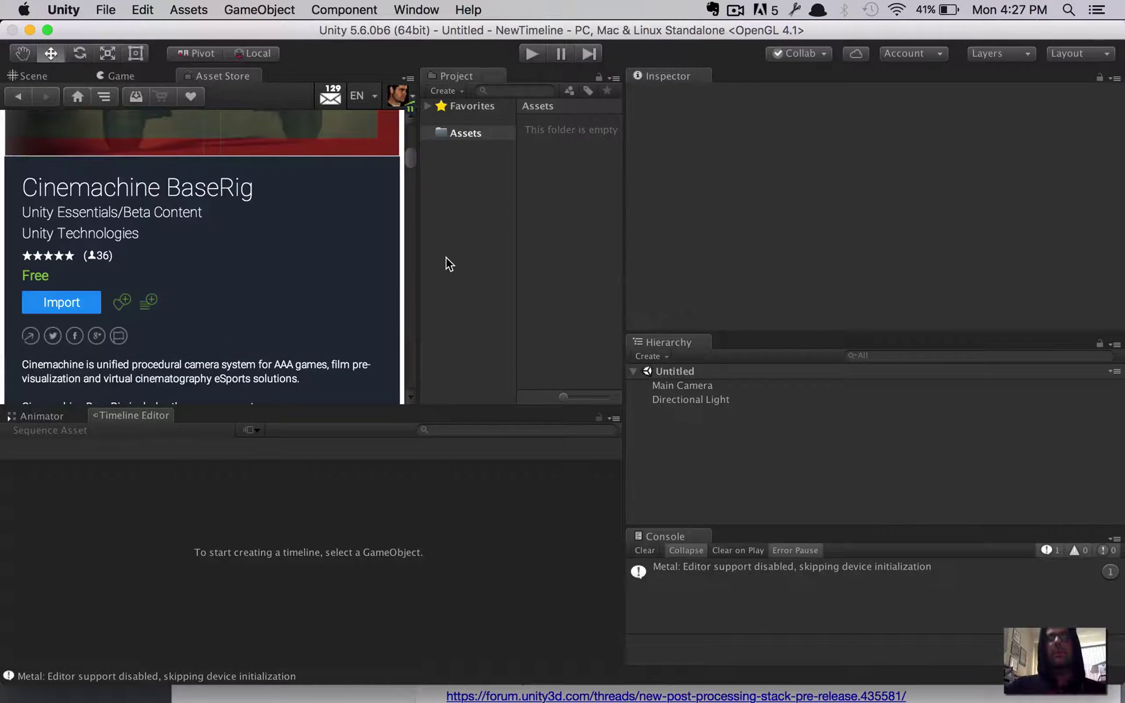
scroll(170, 241, "up", 1)
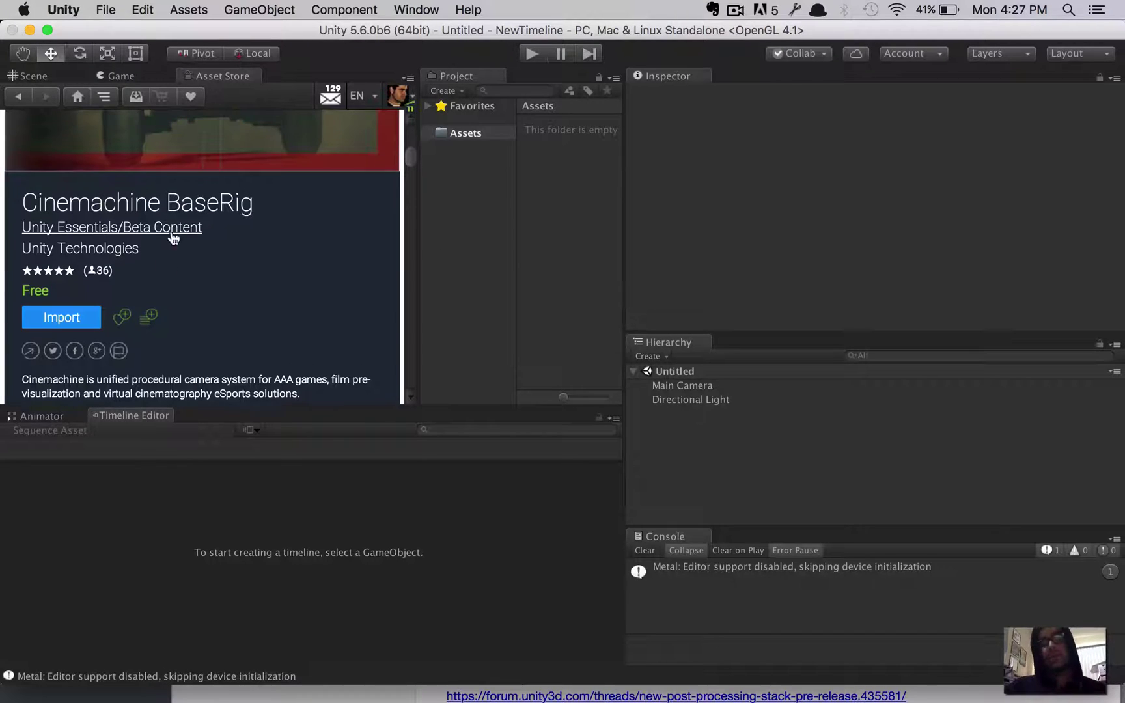
left_click(62, 318)
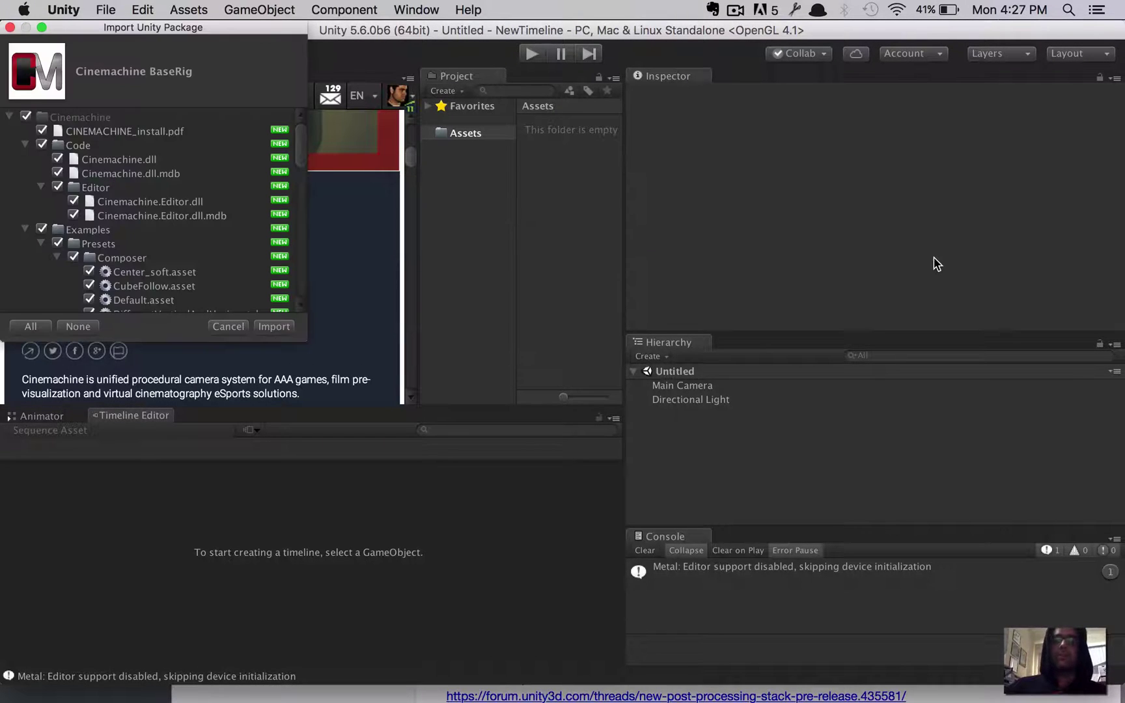
left_click(274, 326)
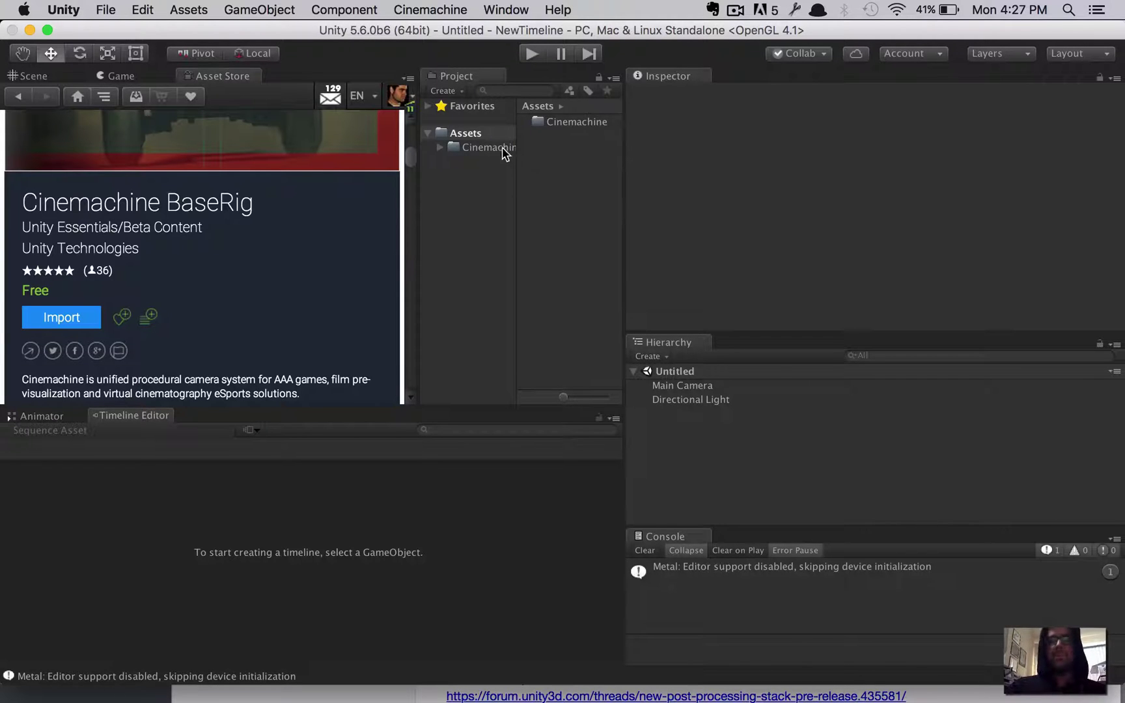
left_click(503, 150)
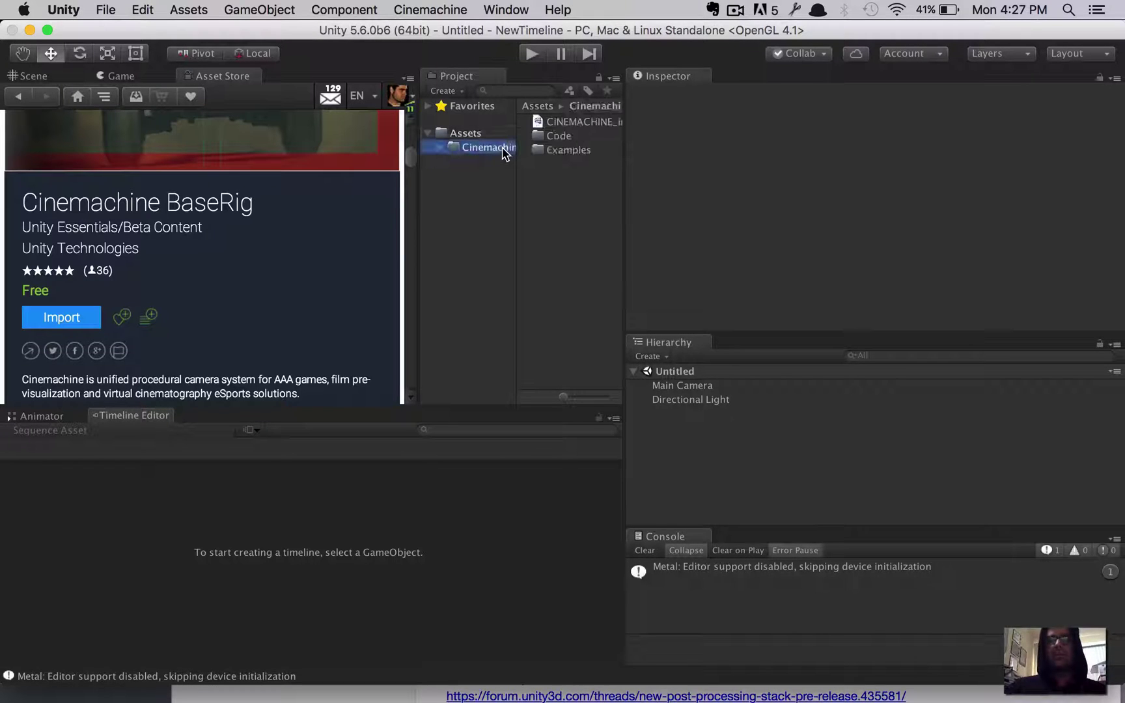
double_click(581, 122)
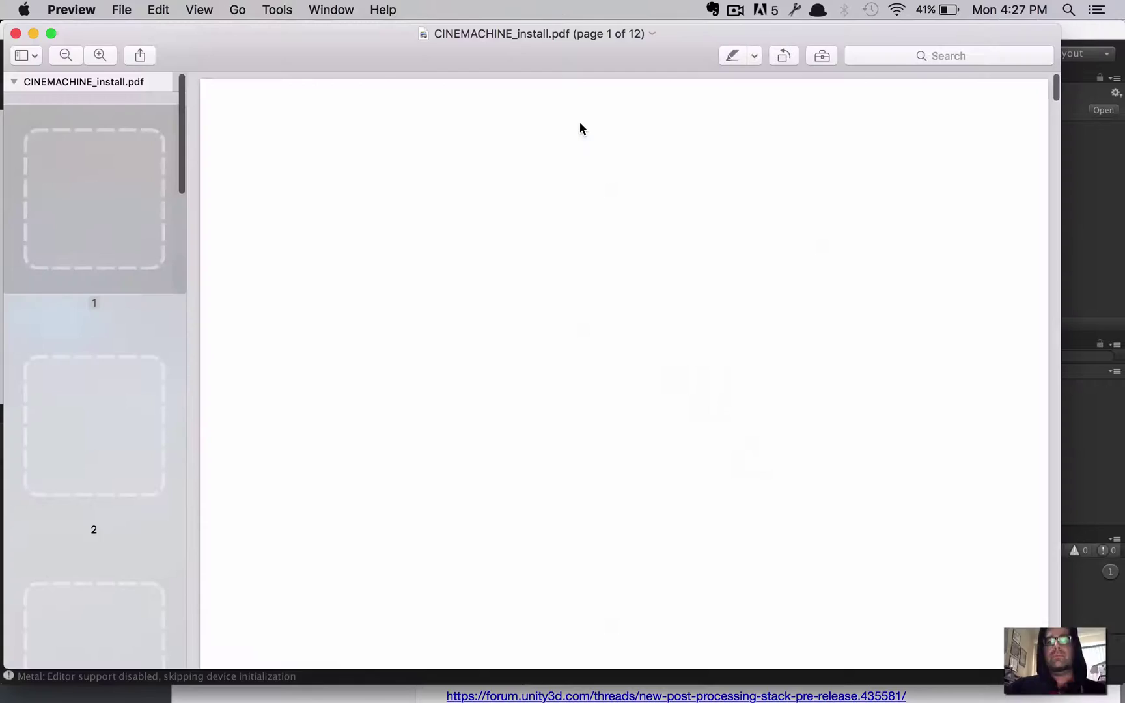
scroll(602, 276, "down", 20)
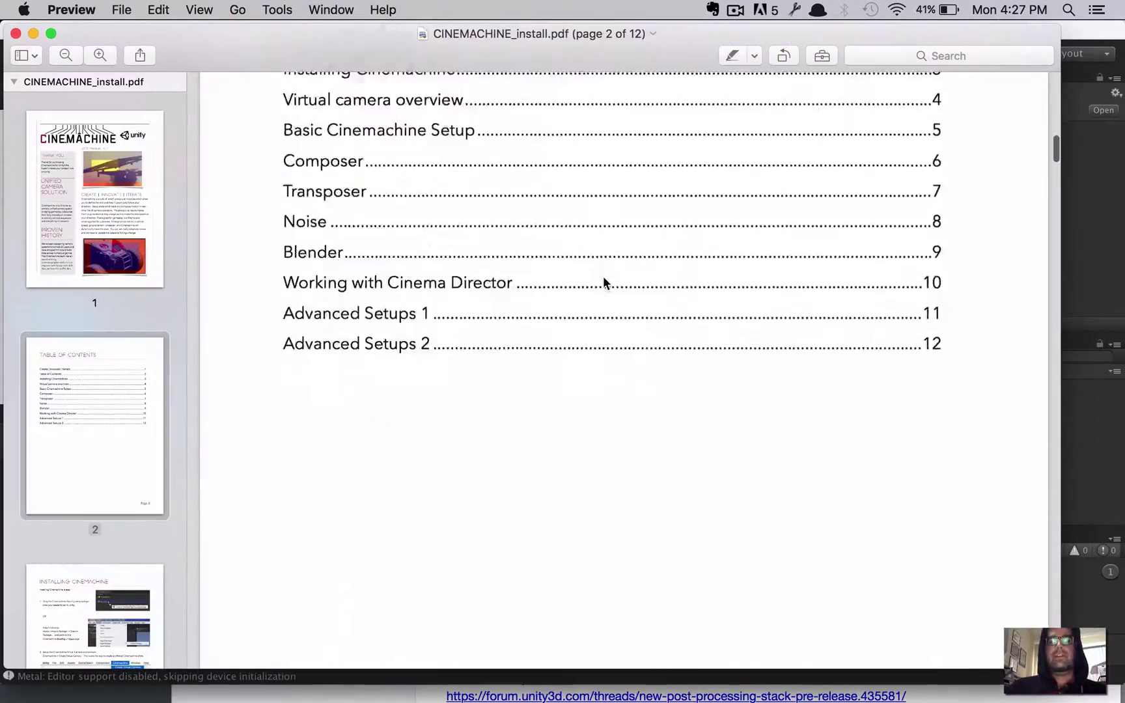
scroll(603, 282, "down", 20)
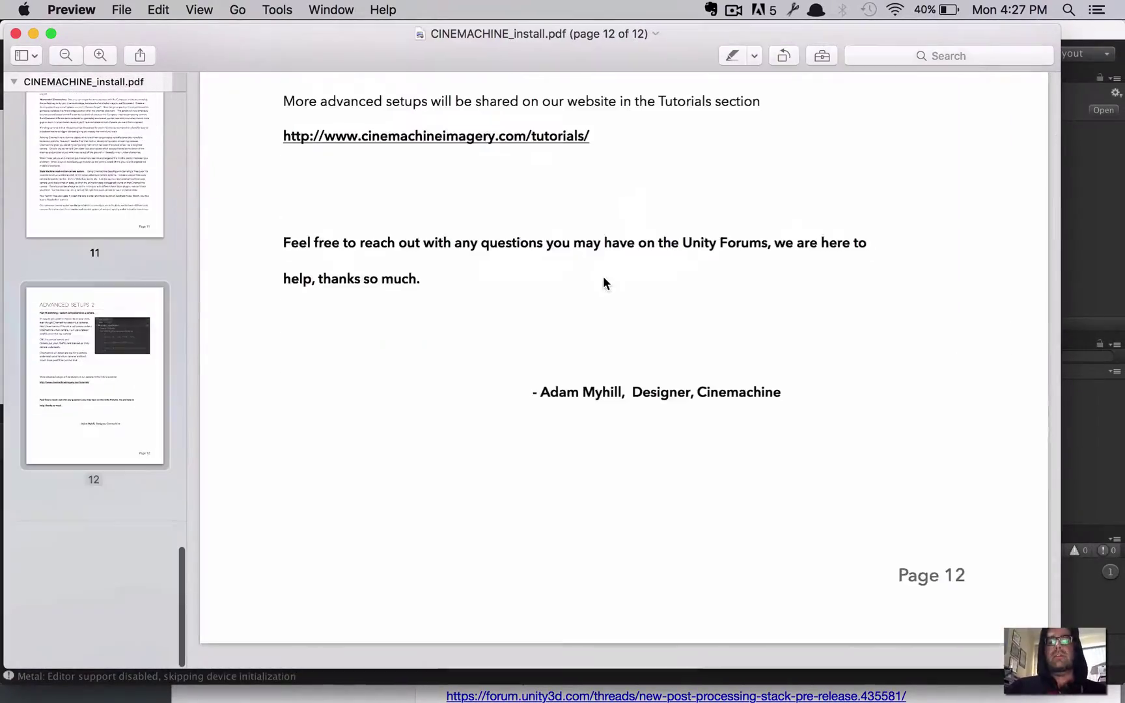
scroll(602, 276, "up", 15)
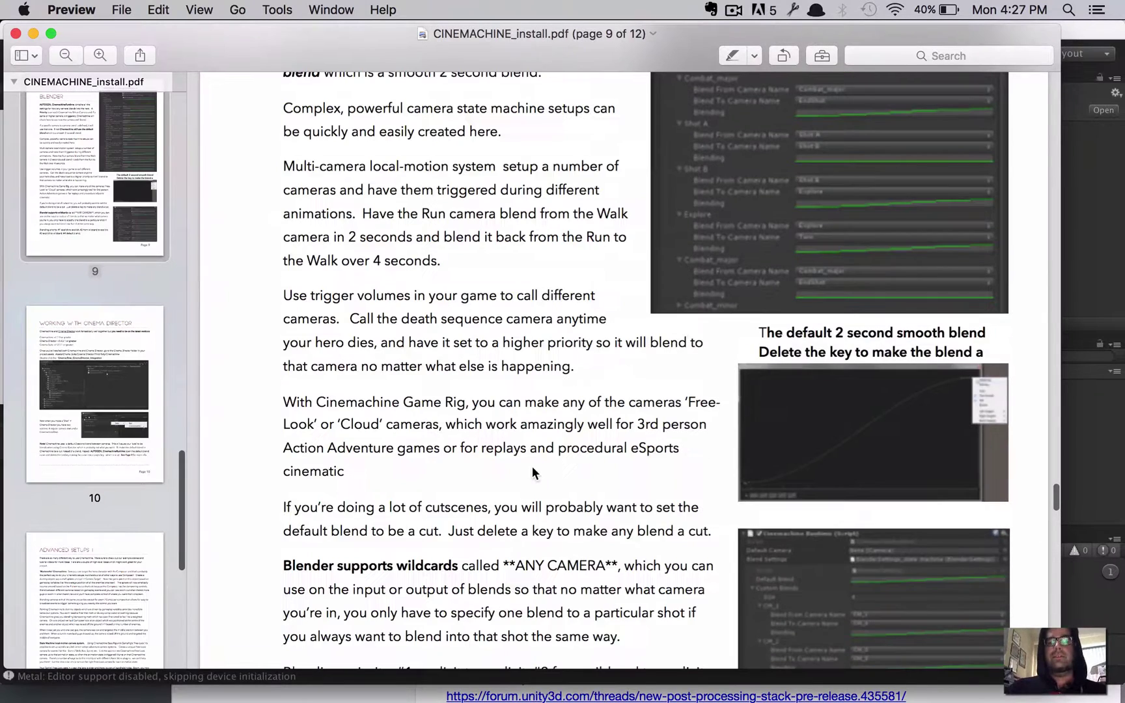
key("super+w")
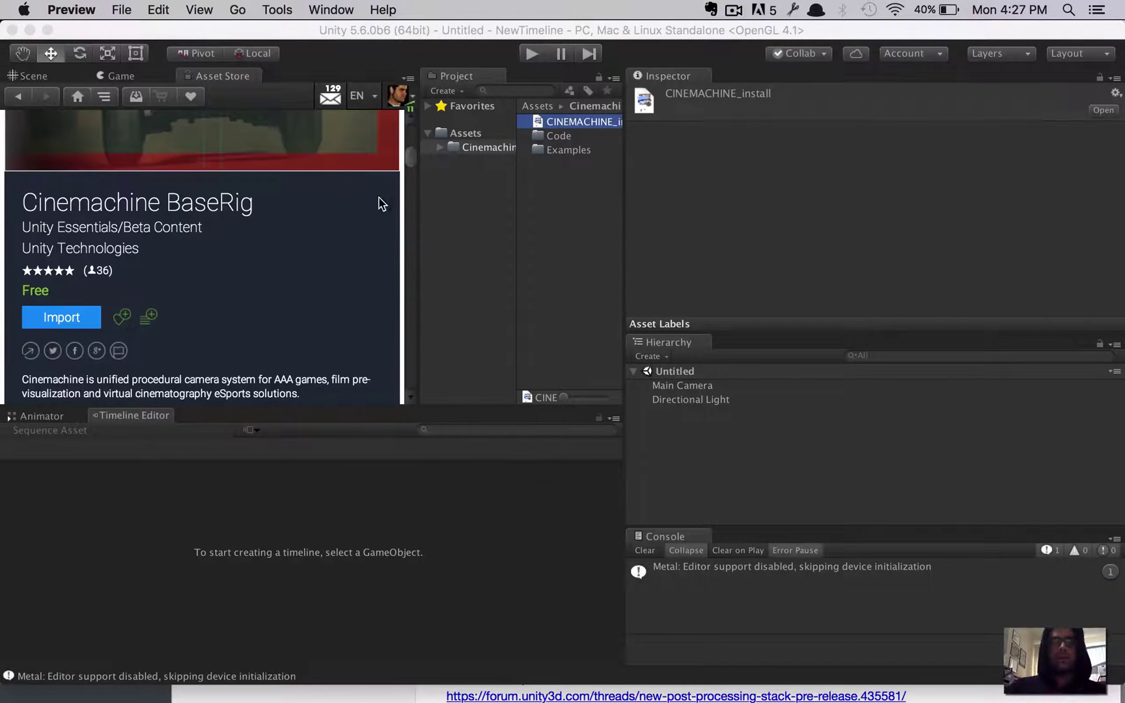
Step: Copy the 'Post-Processing Stack' line from the Evernote setup note and return to Unity
left_click(446, 190)
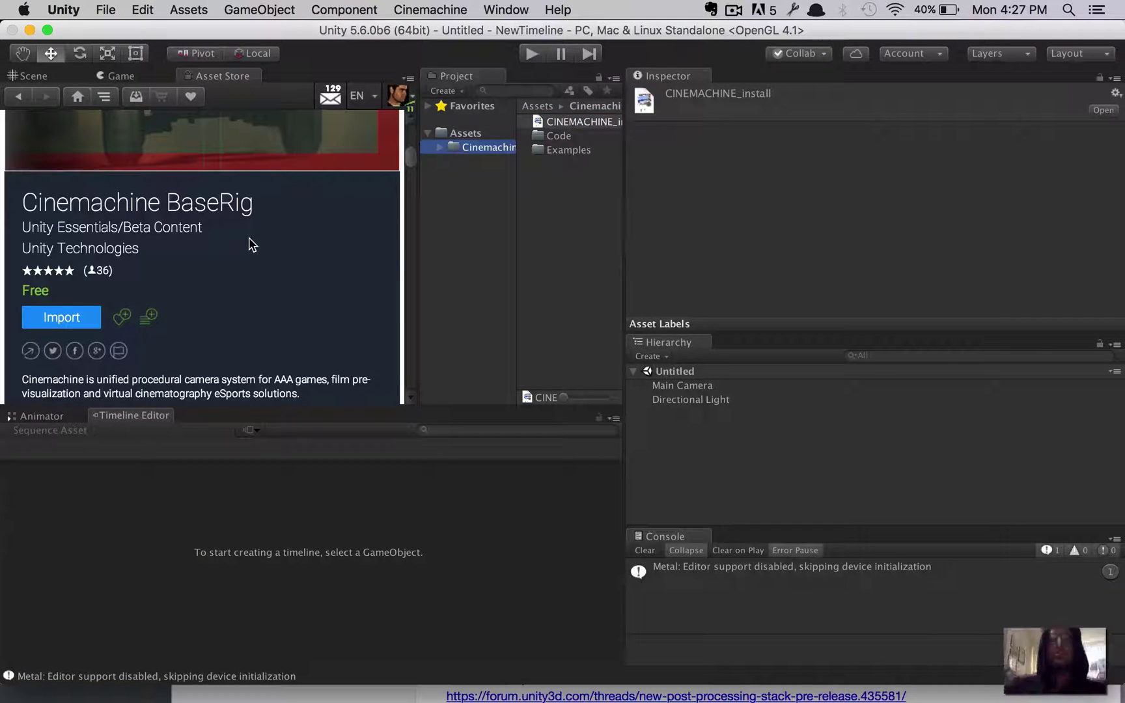
key("super+Tab")
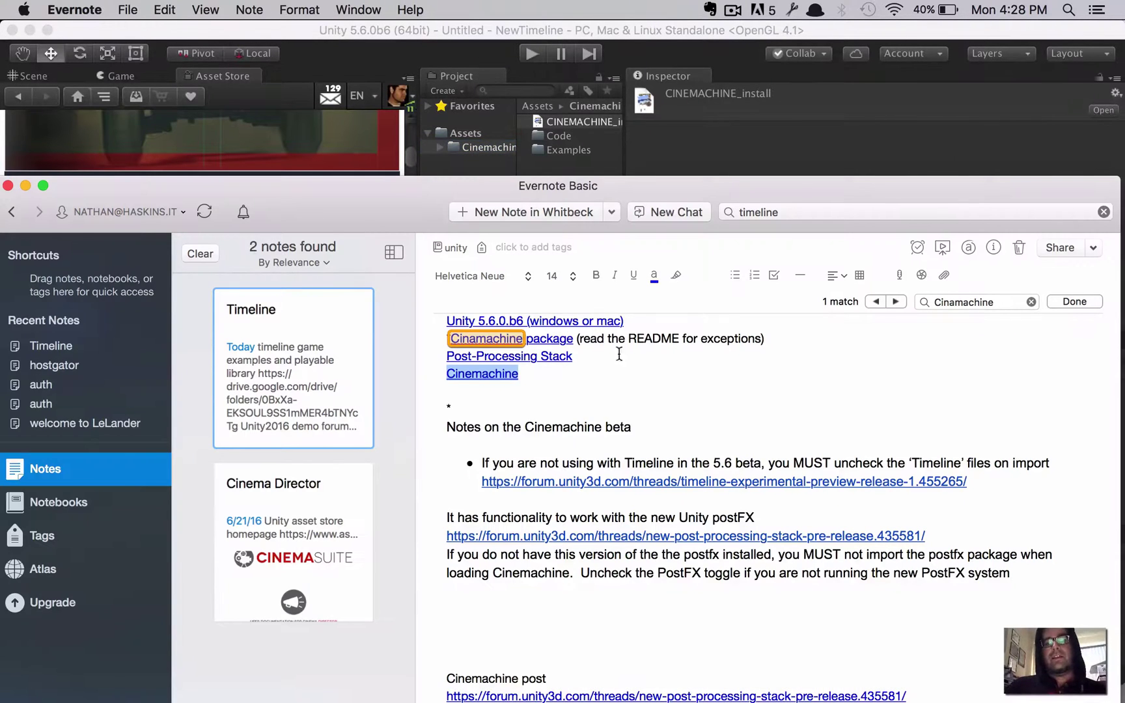
left_click(623, 356)
triple_click(623, 356)
key("super+c")
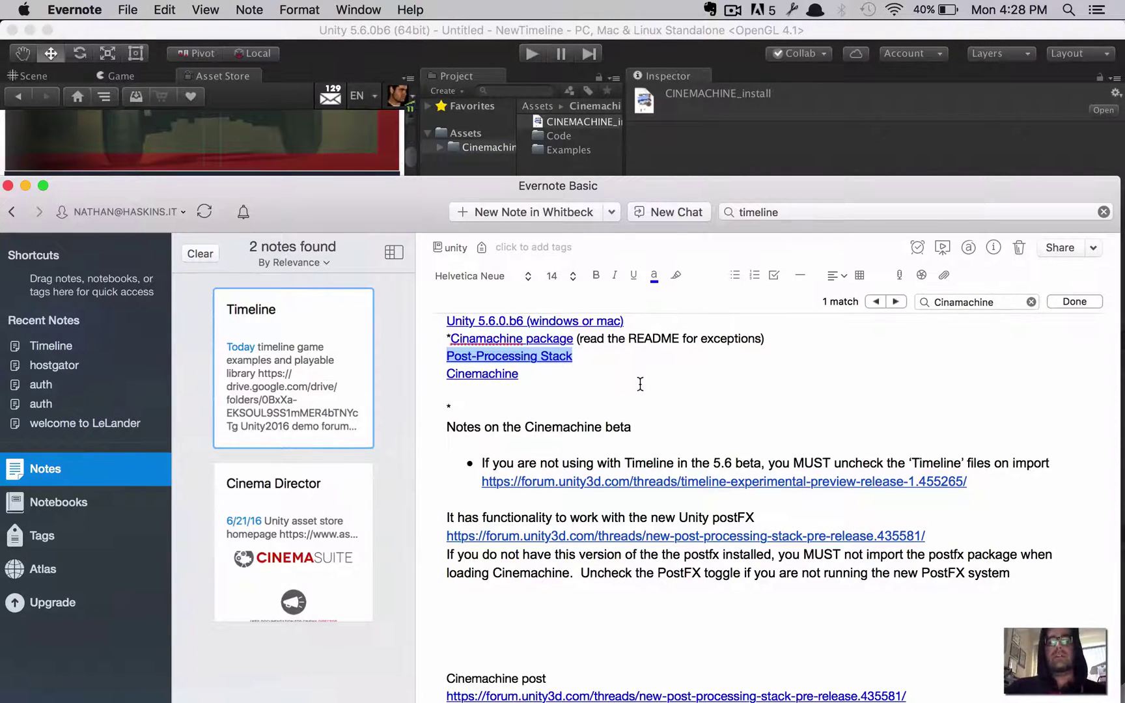
key("super+Tab")
Step: Search the Asset Store for Post-Processing Stack and open the Post Processing Stack page
left_click(33, 76)
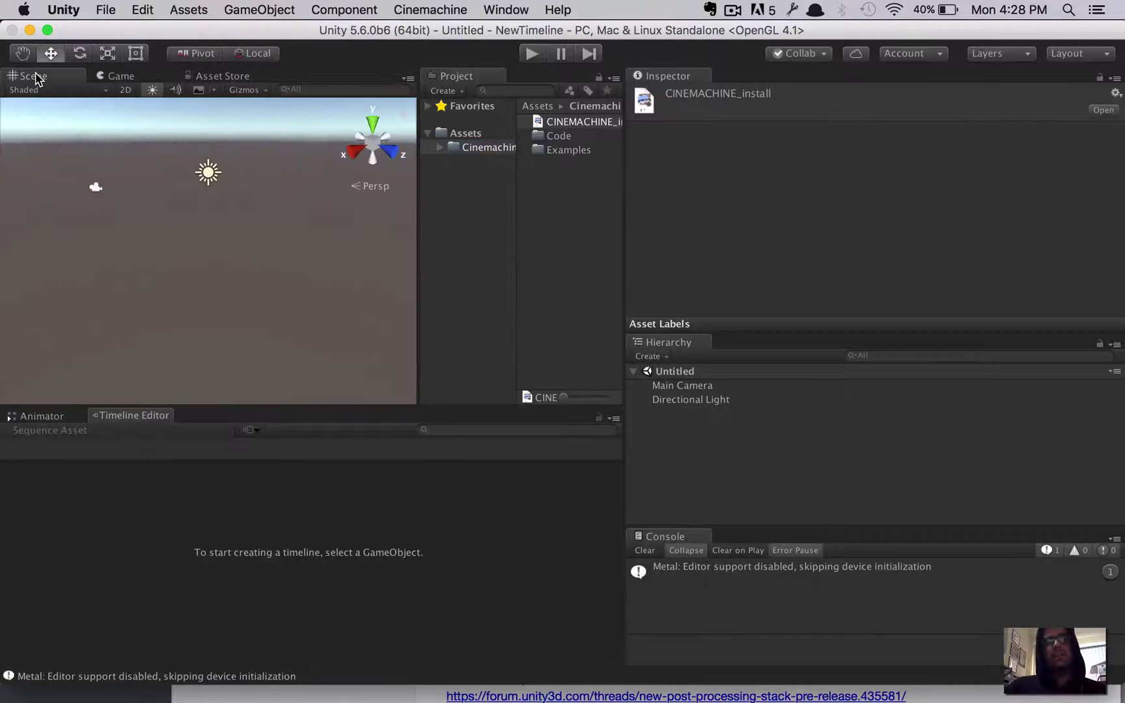
left_click(113, 76)
left_click(189, 77)
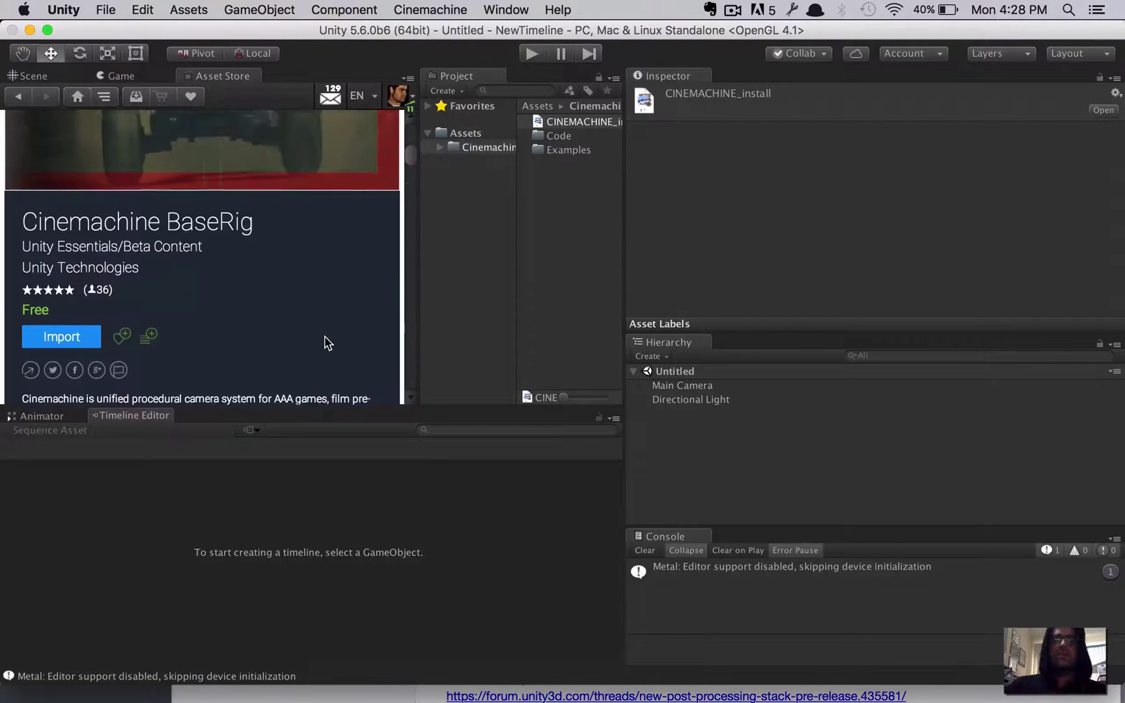
left_click(164, 134)
key("super+v")
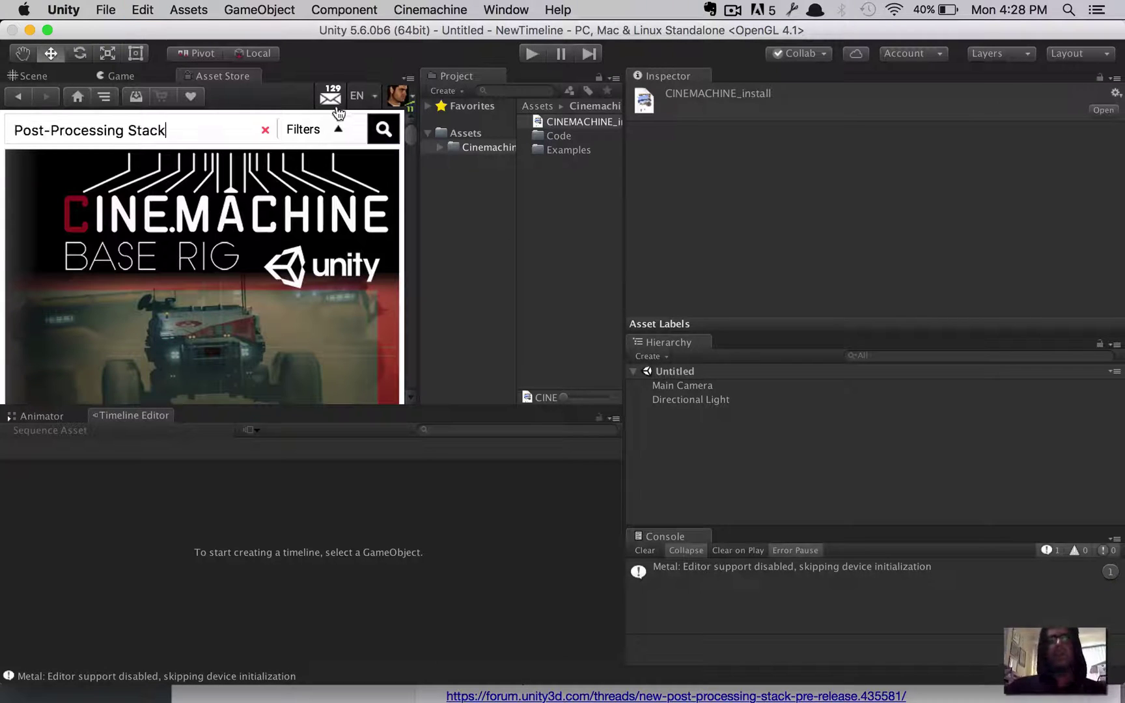
left_click(383, 129)
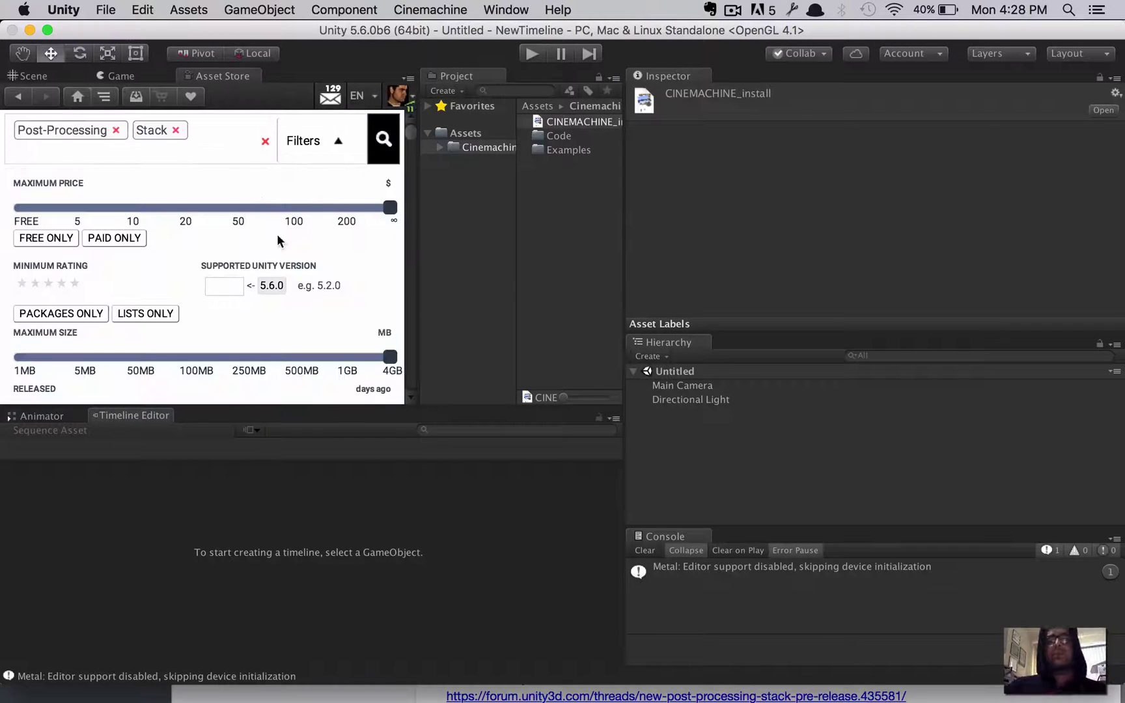
scroll(277, 240, "down", 5)
left_click(149, 253)
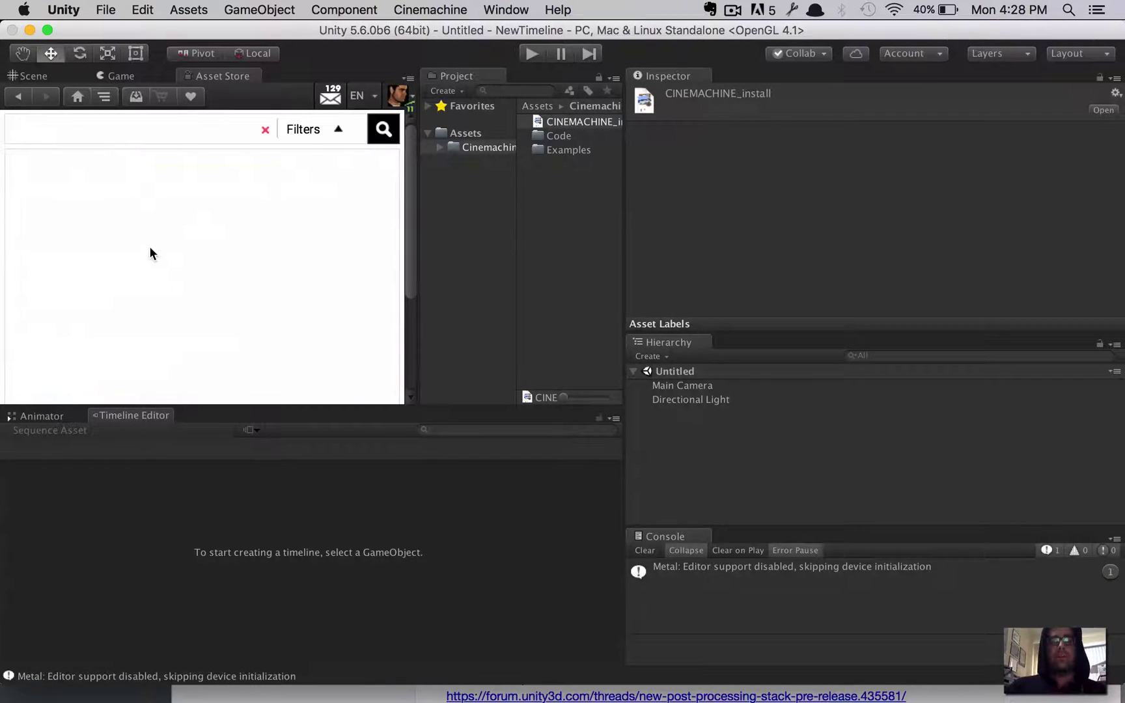
Step: Import all Post Processing Stack package files into Assets
scroll(265, 231, "down", 5)
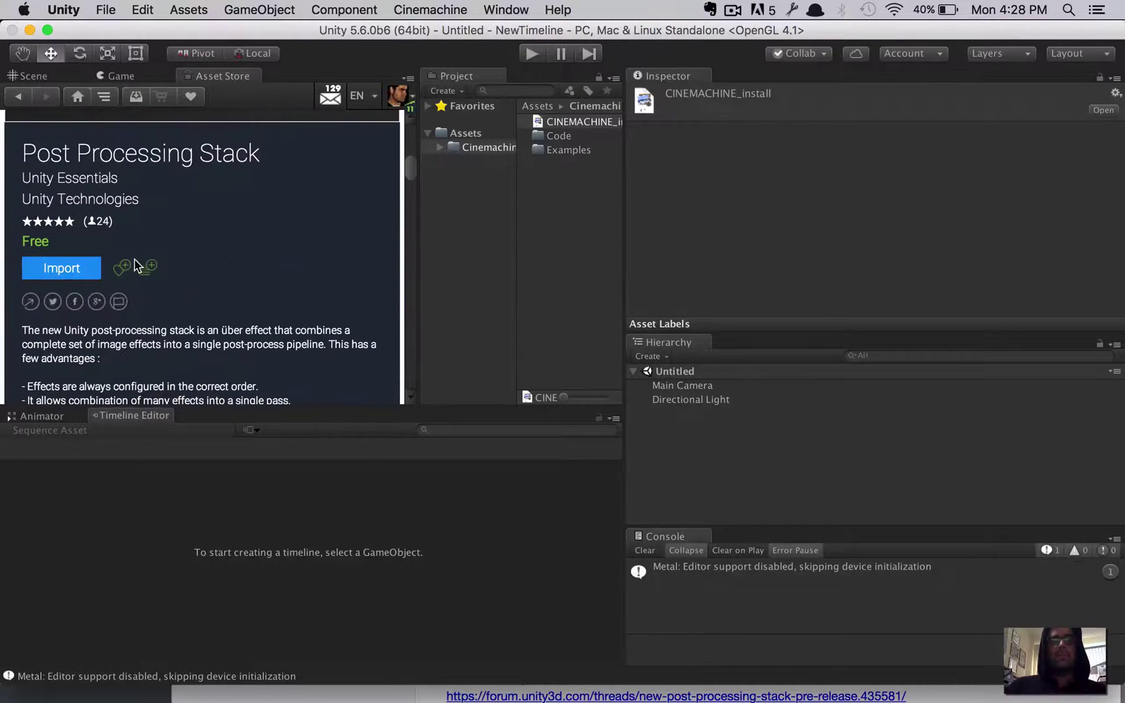
left_click(76, 263)
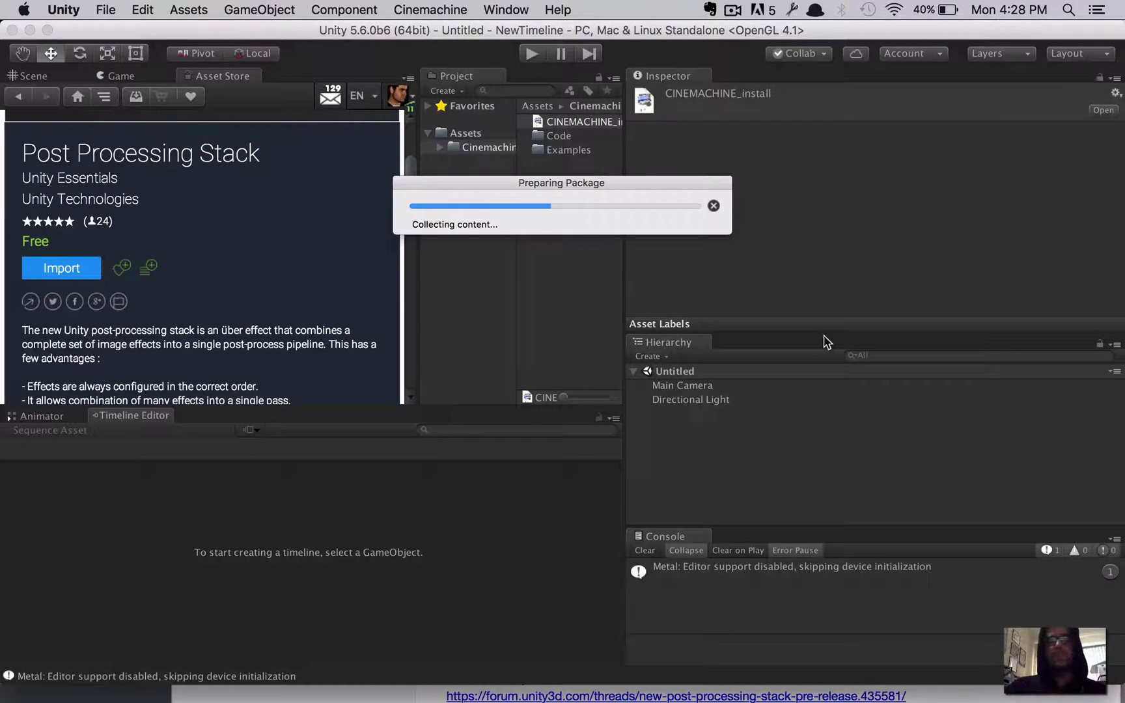
left_click(274, 324)
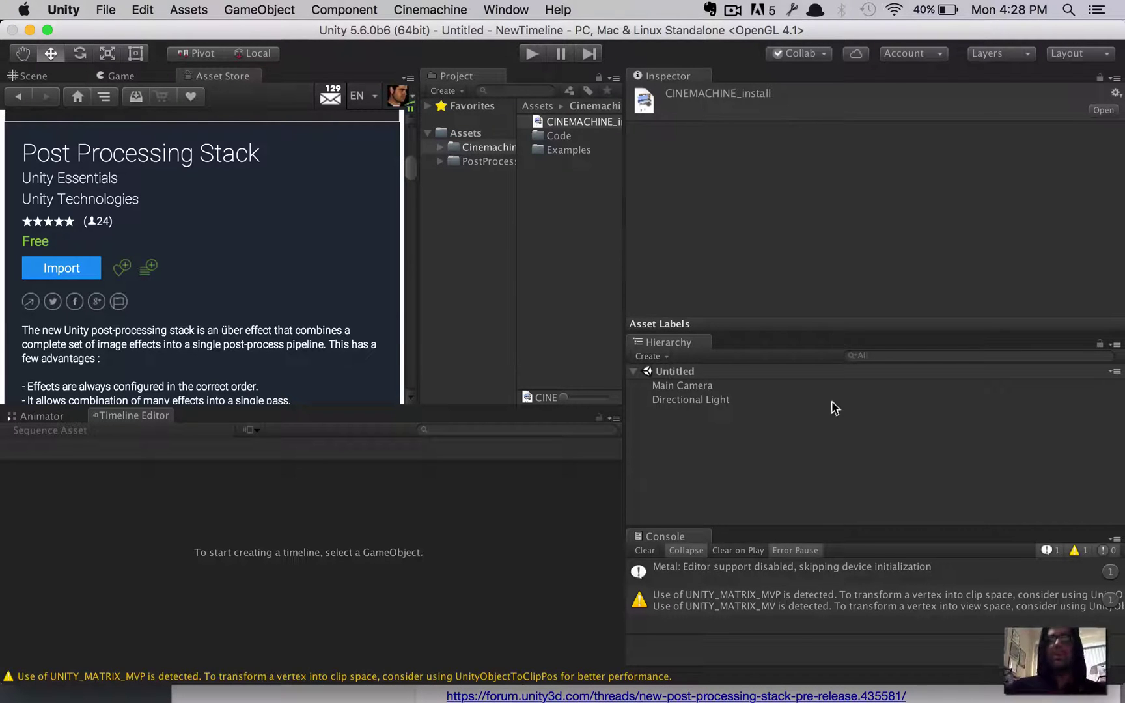
Step: Clear the console warnings and return to the Scene view
left_click(646, 551)
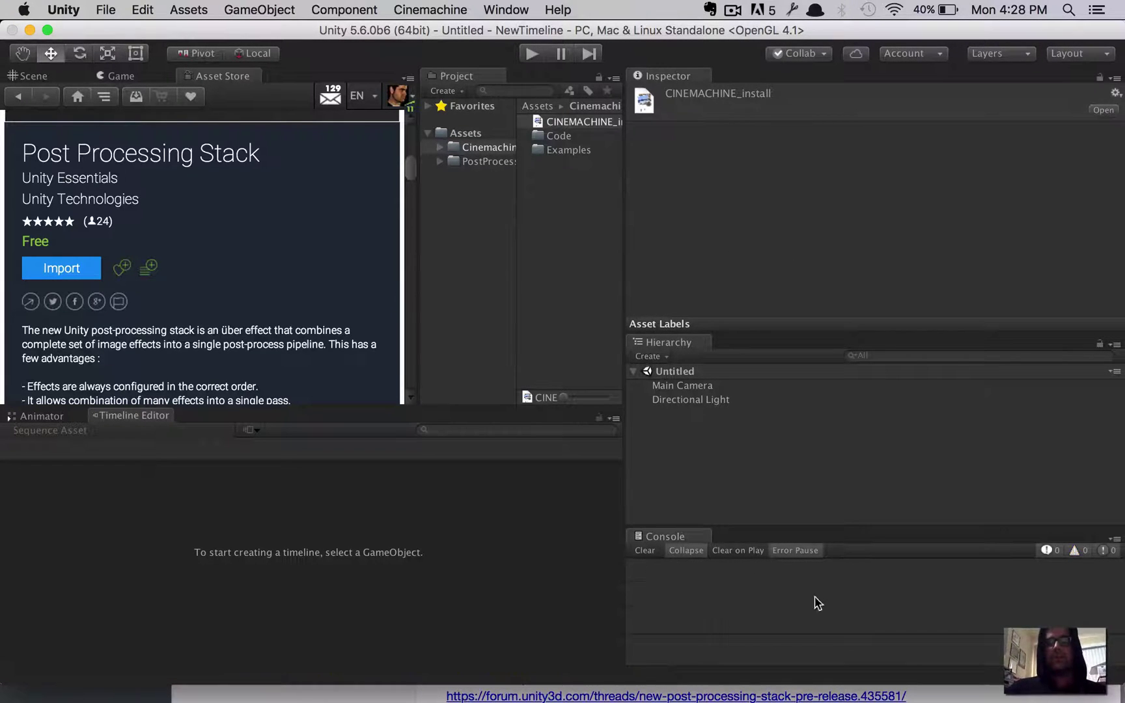
left_click(20, 93)
left_click(30, 76)
Step: Play-test the empty scene briefly, then bring the Evernote notes forward
left_click(531, 52)
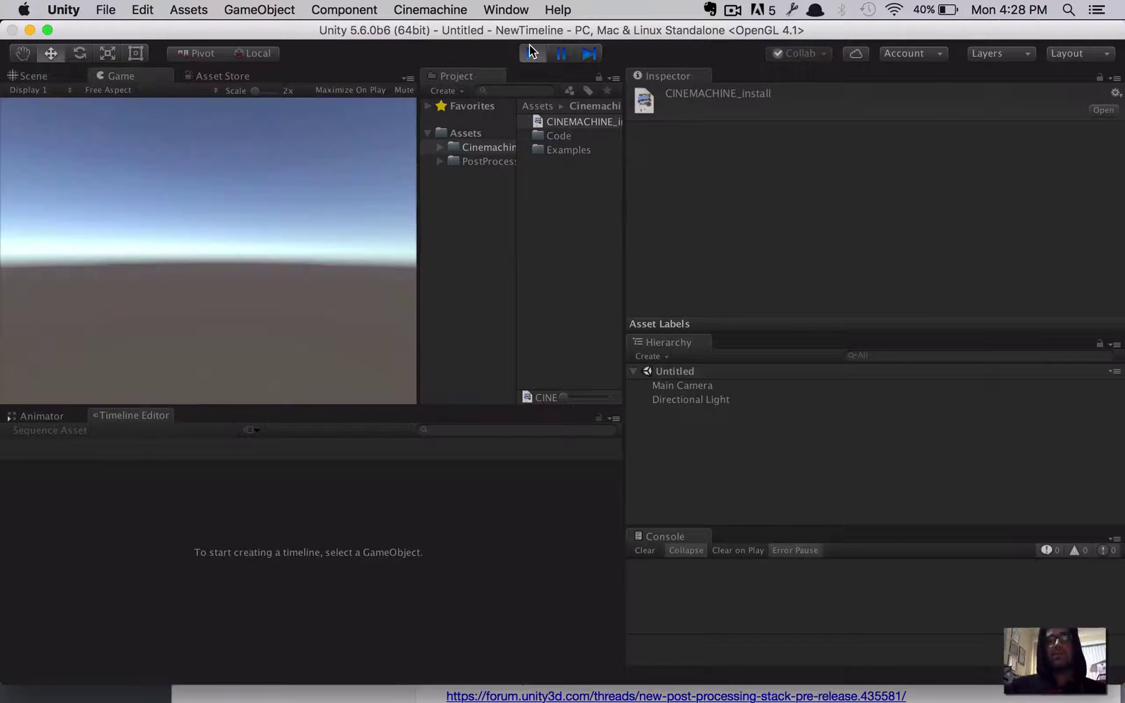
left_click(531, 52)
key("super+Tab")
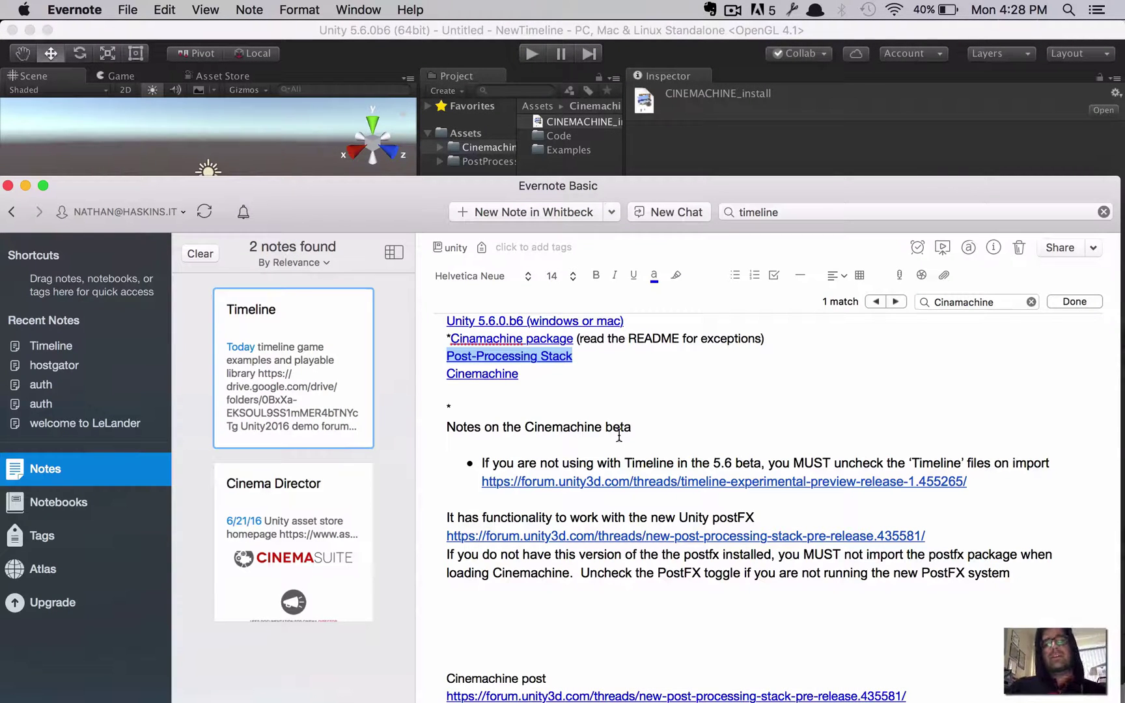
Step: Follow the 'Cinamachine package' link in the Evernote notes to its shared Google Drive folder
key("Left")
key("Down")
key("shift+End")
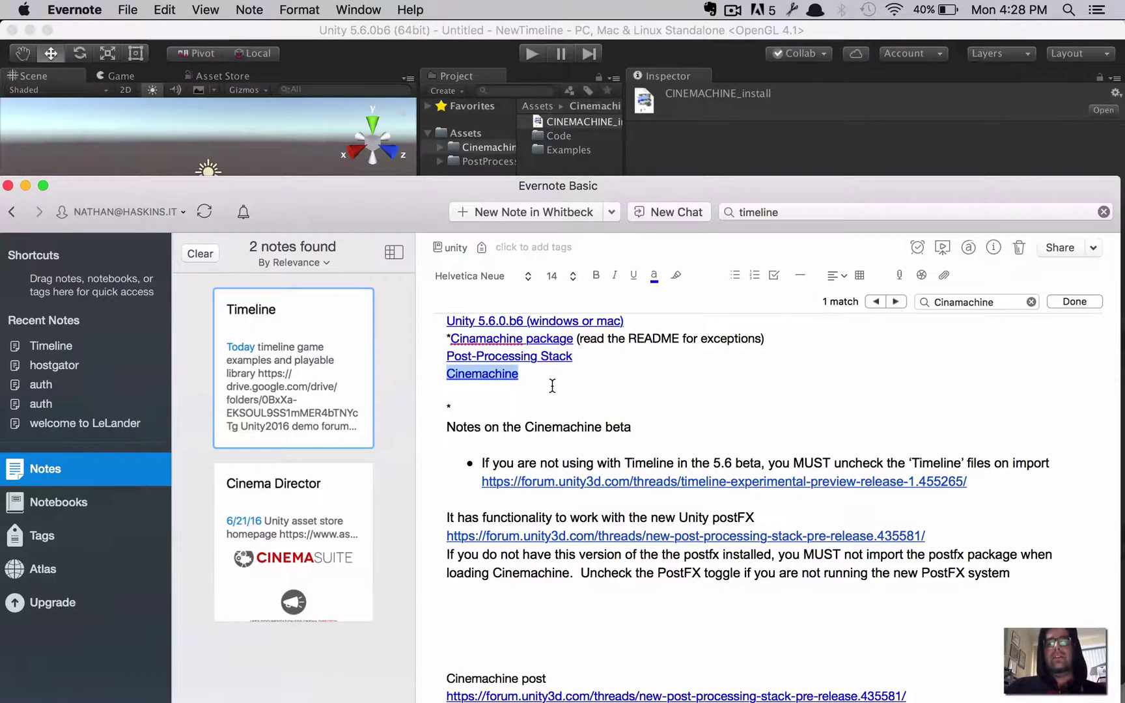
scroll(552, 386, "up", 1)
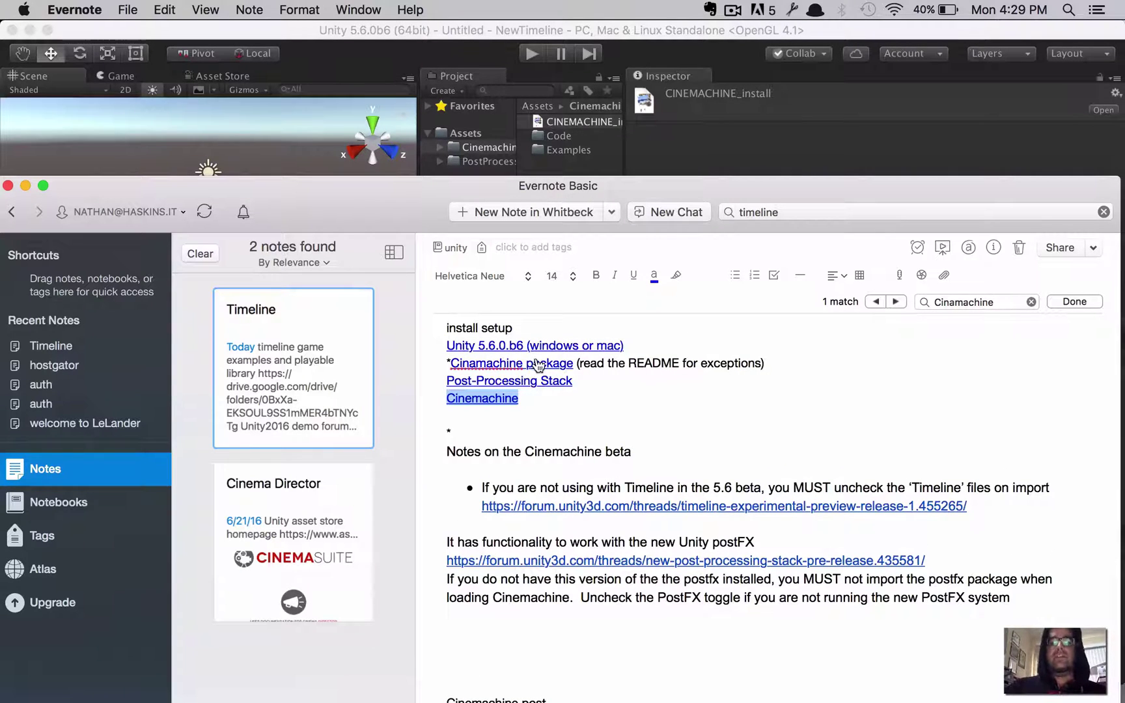
left_click(535, 363)
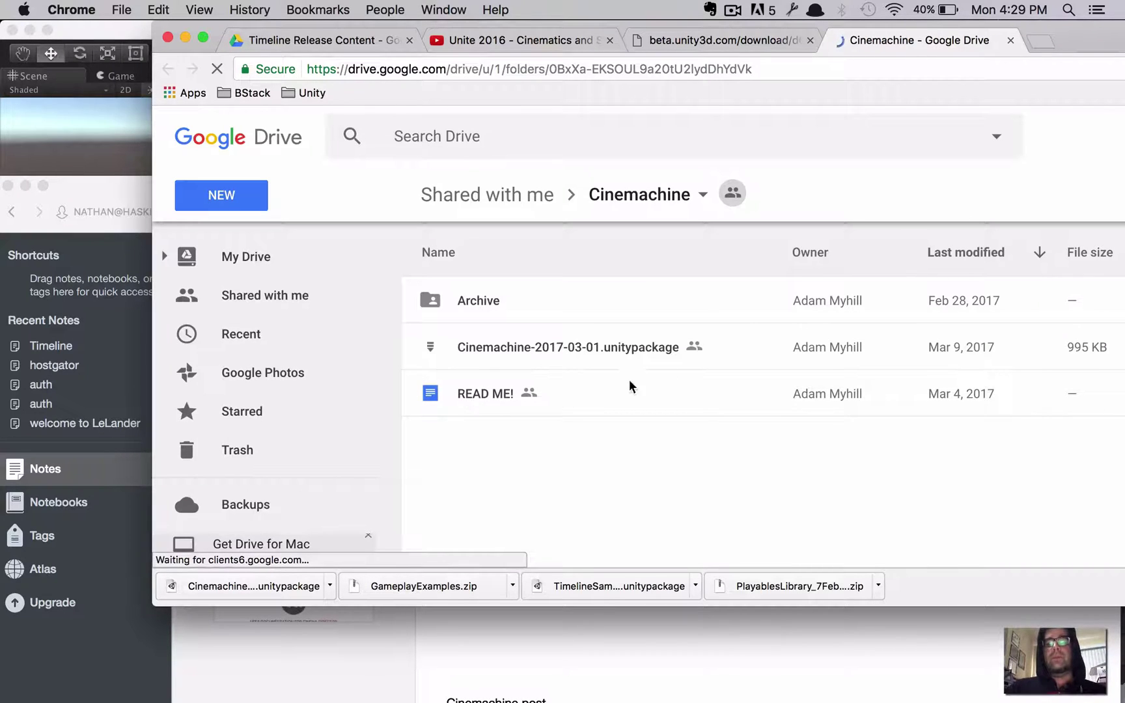
Step: Preview Cinemachine-2017-03-01.unitypackage in Google Drive and download it
left_click(590, 351)
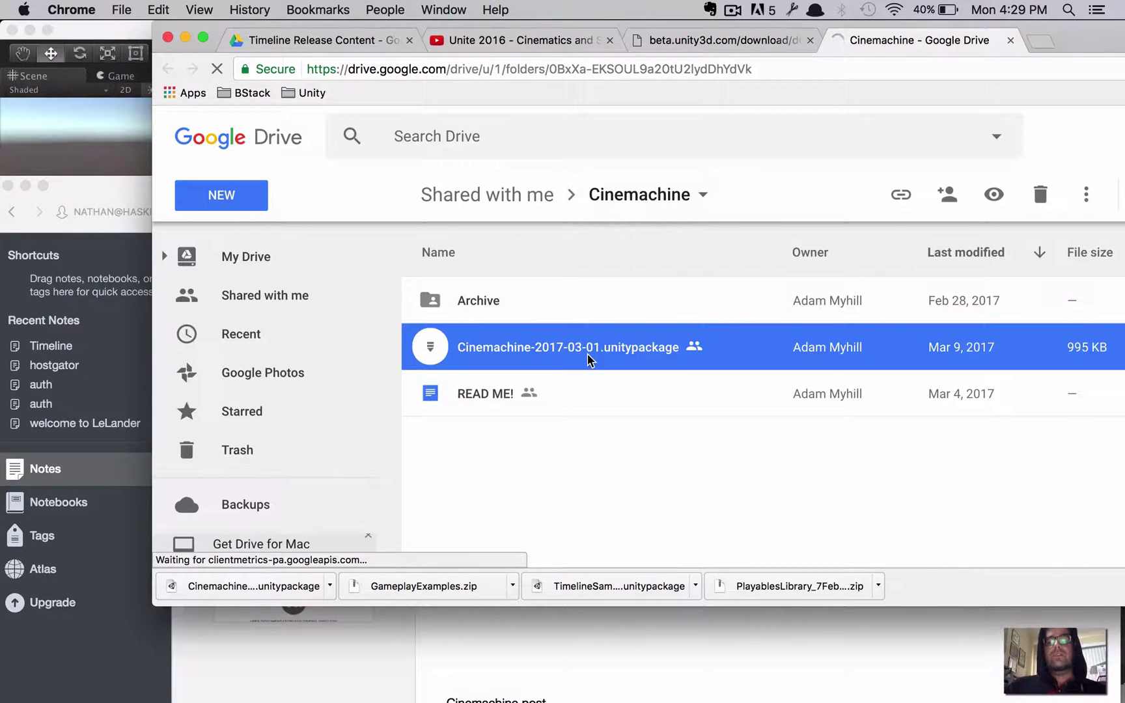
double_click(587, 358)
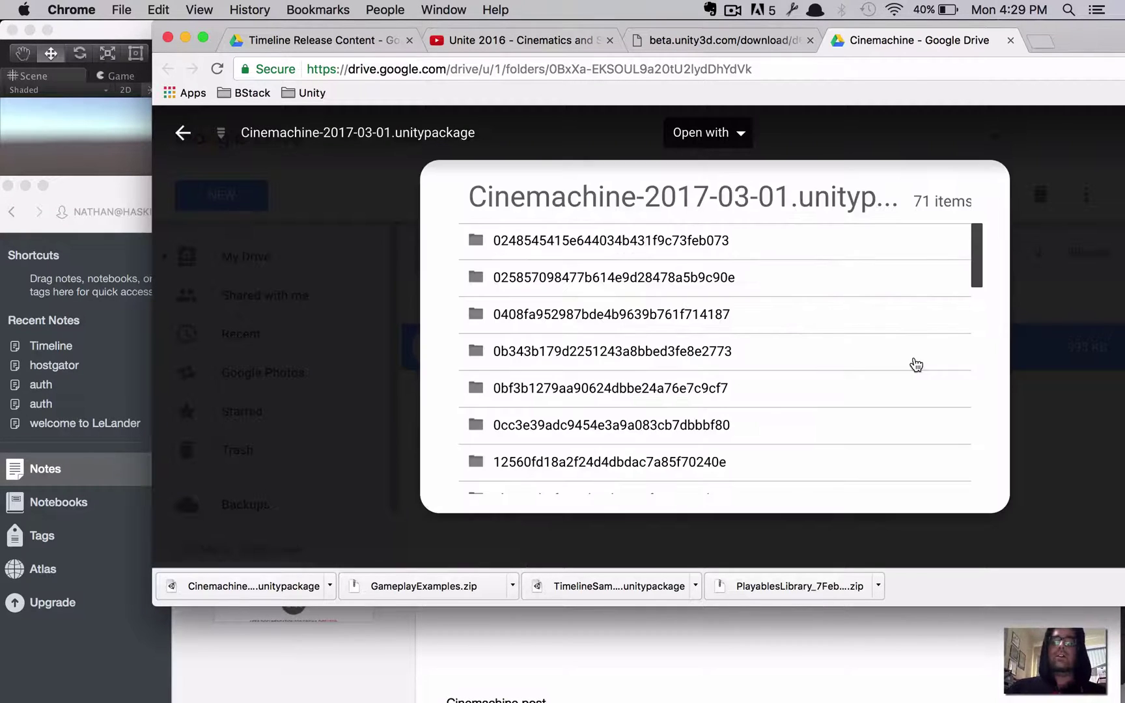
scroll(916, 365, "down", 5)
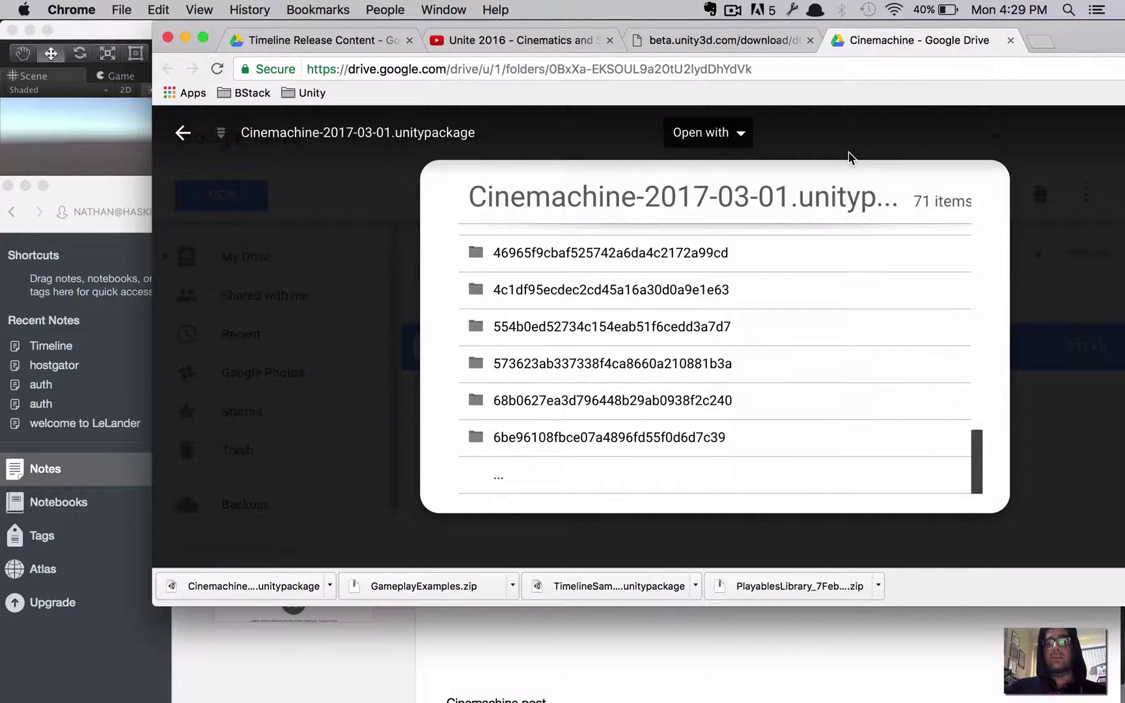
left_click_drag(1089, 32, 999, 35)
left_click(1002, 153)
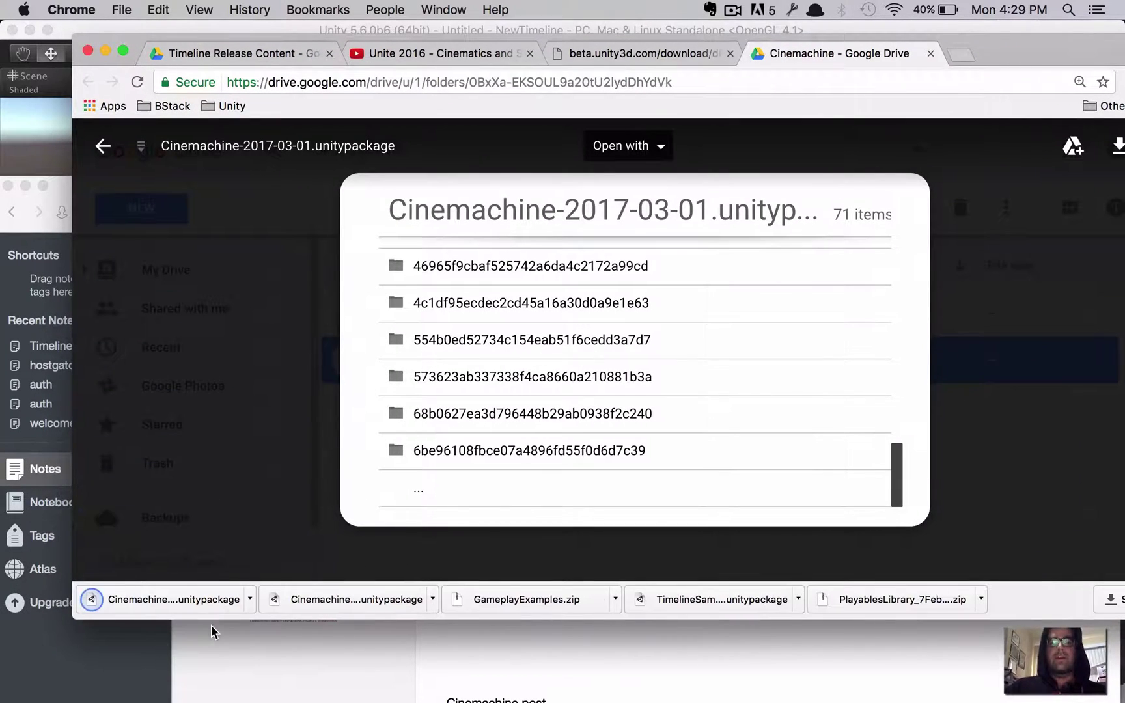
Step: Open the downloaded Cinemachine-2017-03-01 package and import all of its files into Unity
left_click(209, 599)
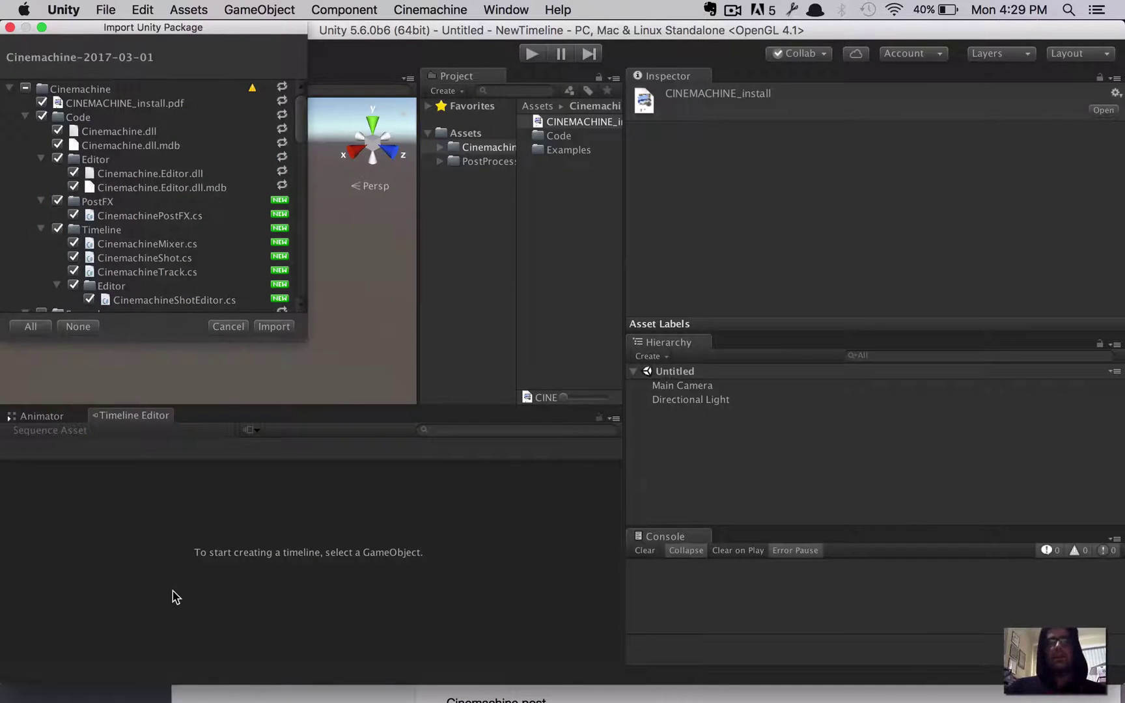
scroll(143, 150, "down", 10)
scroll(163, 166, "up", 10)
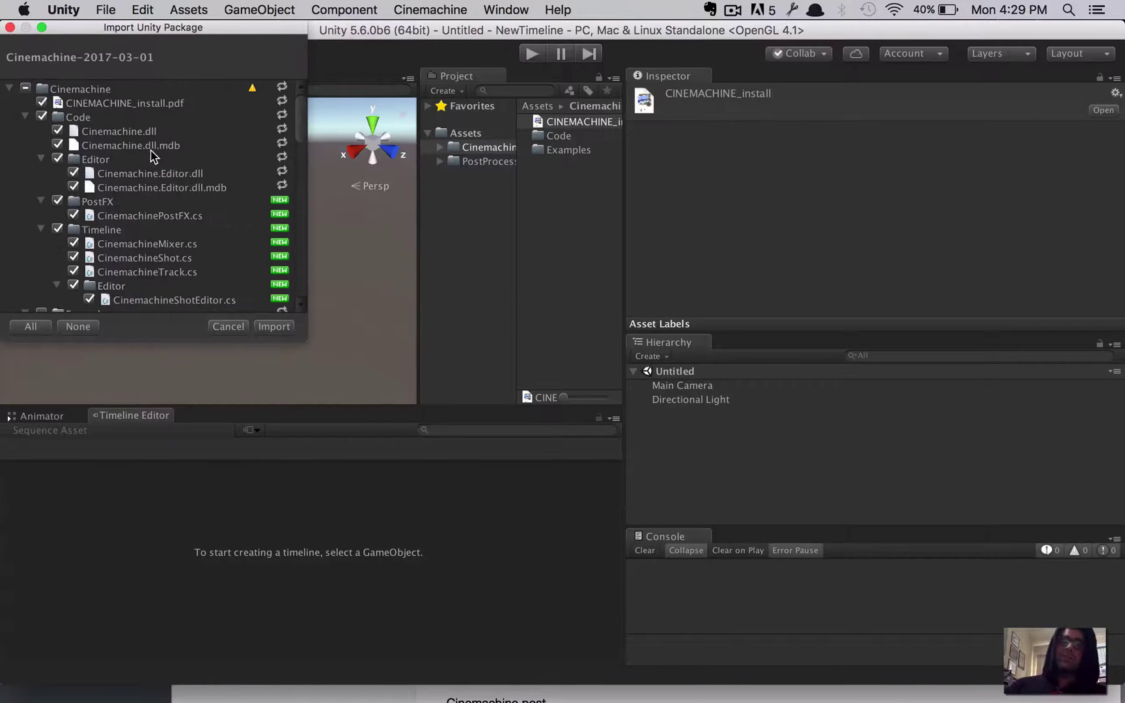
left_click(272, 326)
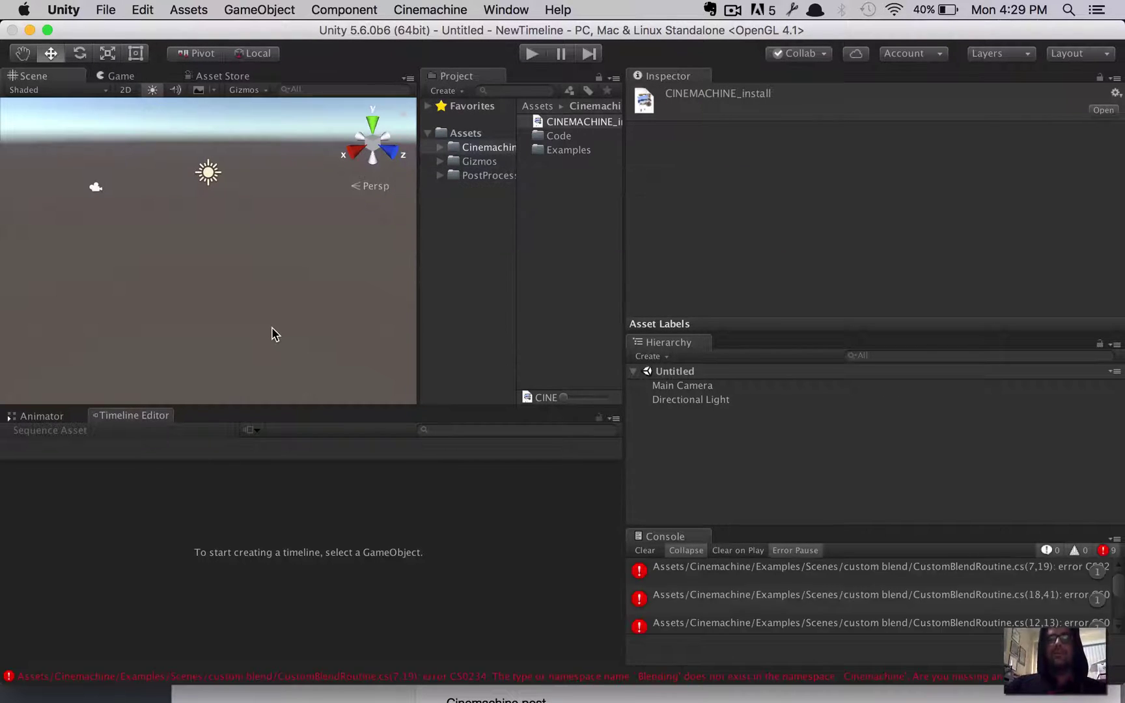
Step: Trace the CustomBlendRoutine compile error to the Cinemachine Examples folder
left_click(846, 624)
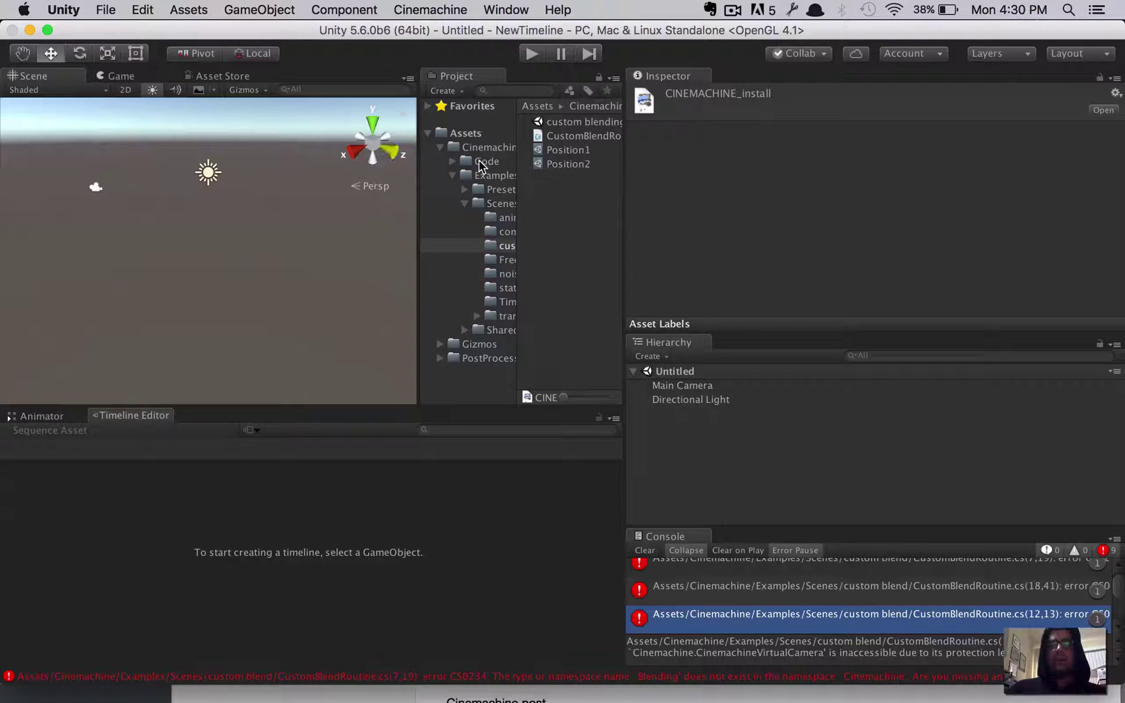
left_click(498, 176)
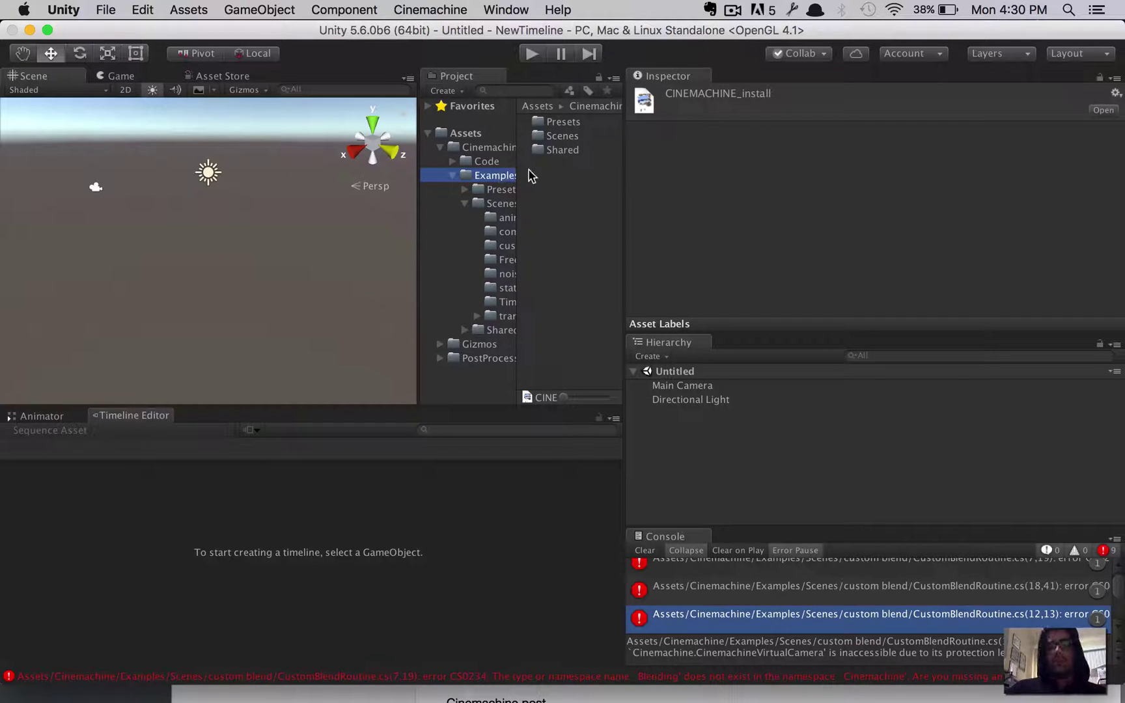
left_click(567, 186)
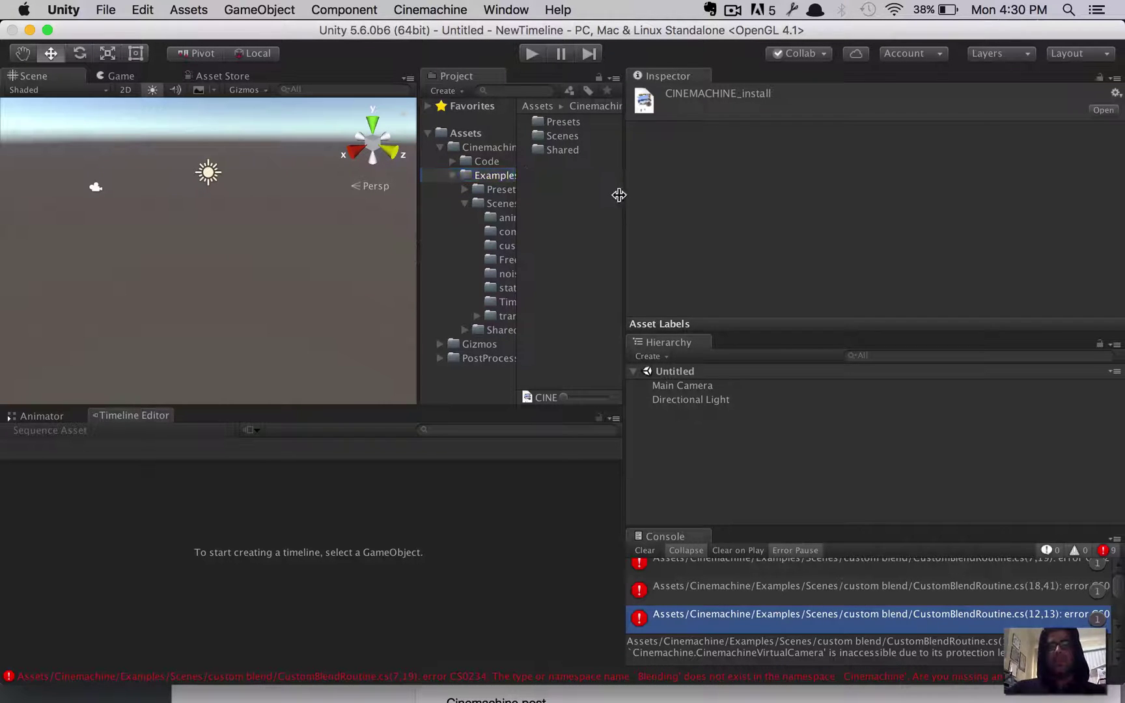
Step: Delete the Examples folder, clear the console, and switch back to Evernote
right_click(494, 183)
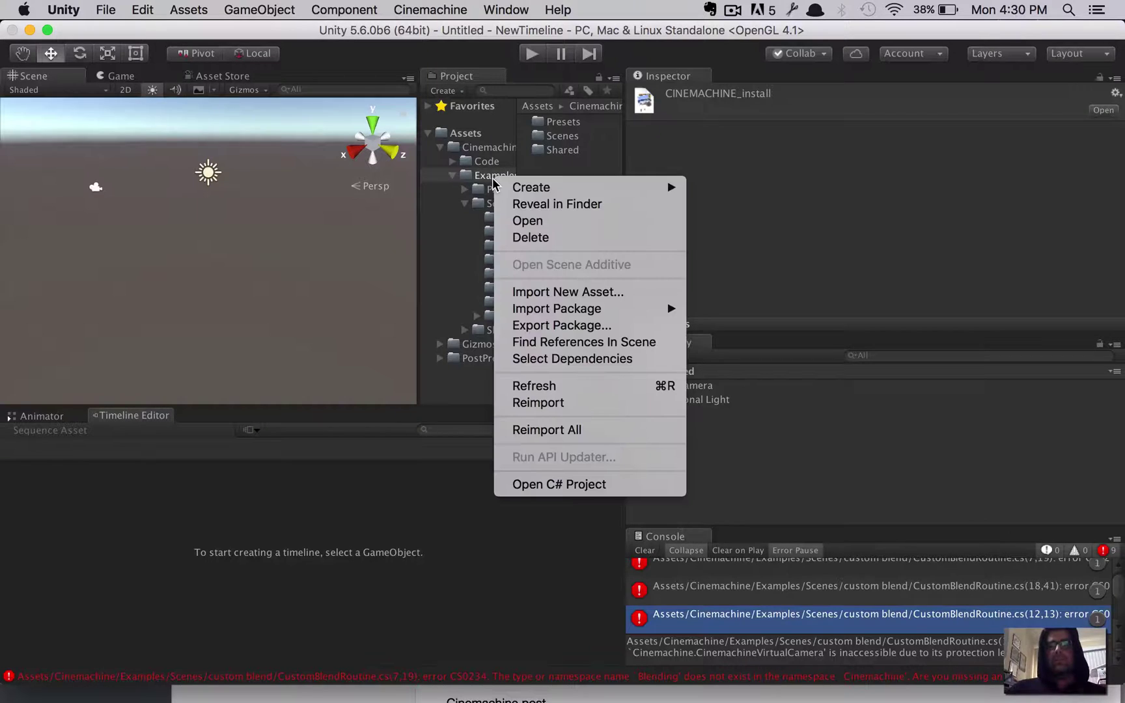
left_click(531, 236)
left_click(681, 268)
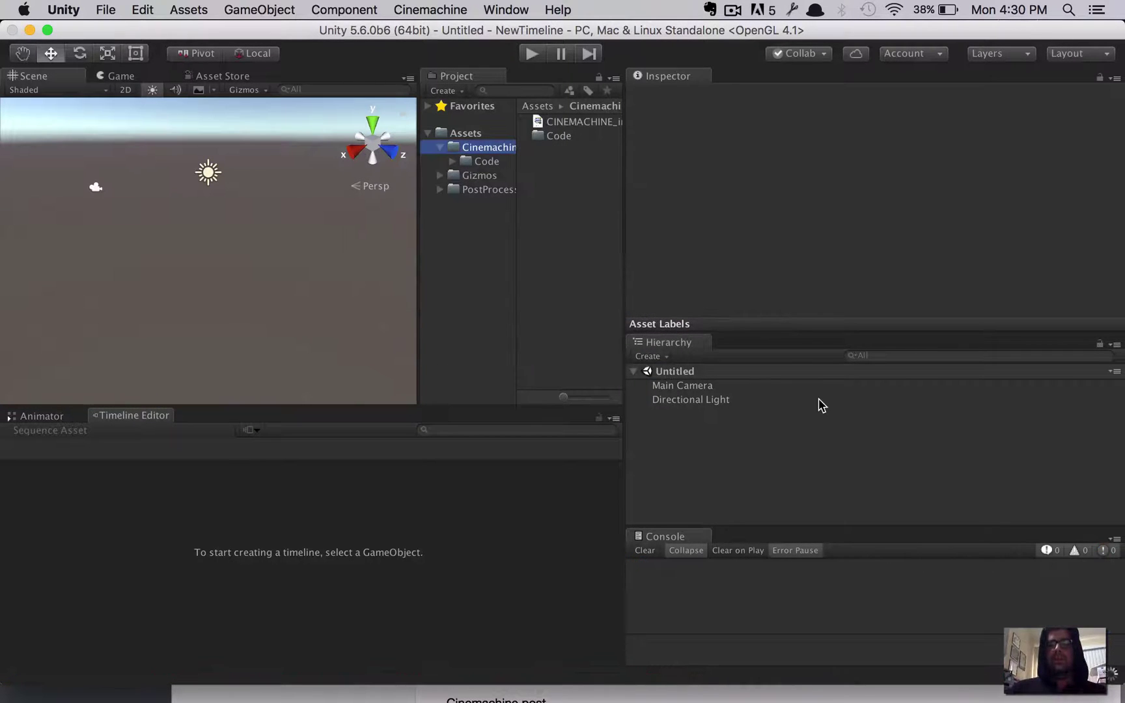
left_click(643, 552)
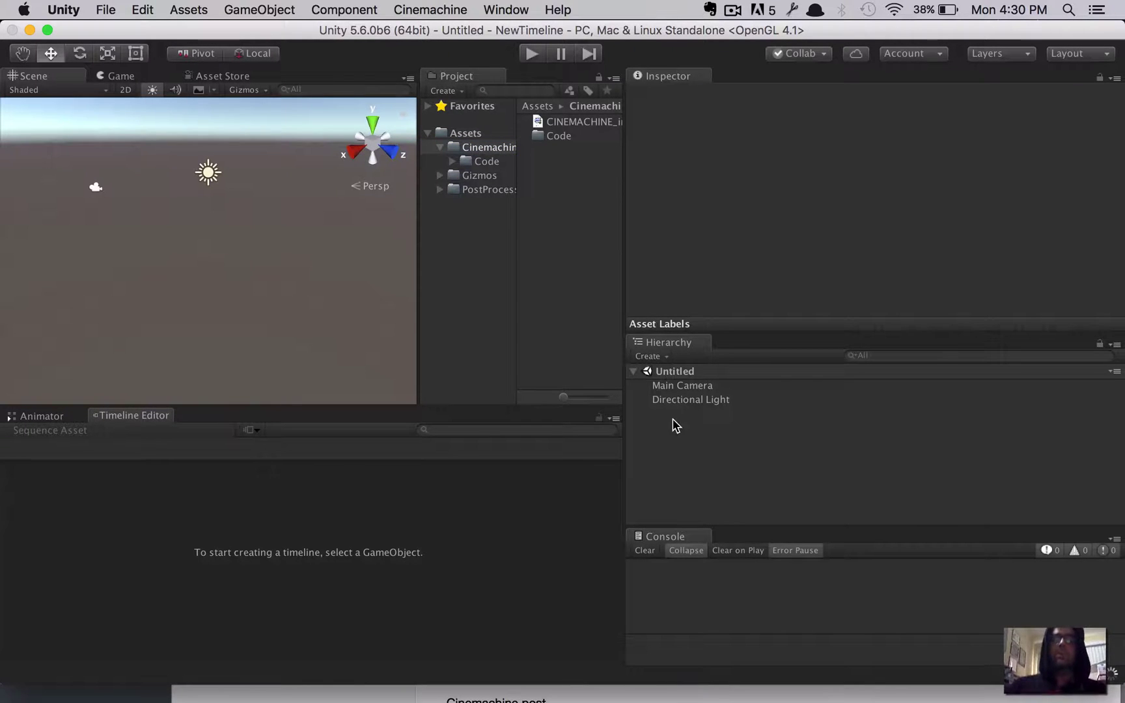
key("super+Tab")
key("super+Tab")
key("super+Tab")
key("super+Tab")
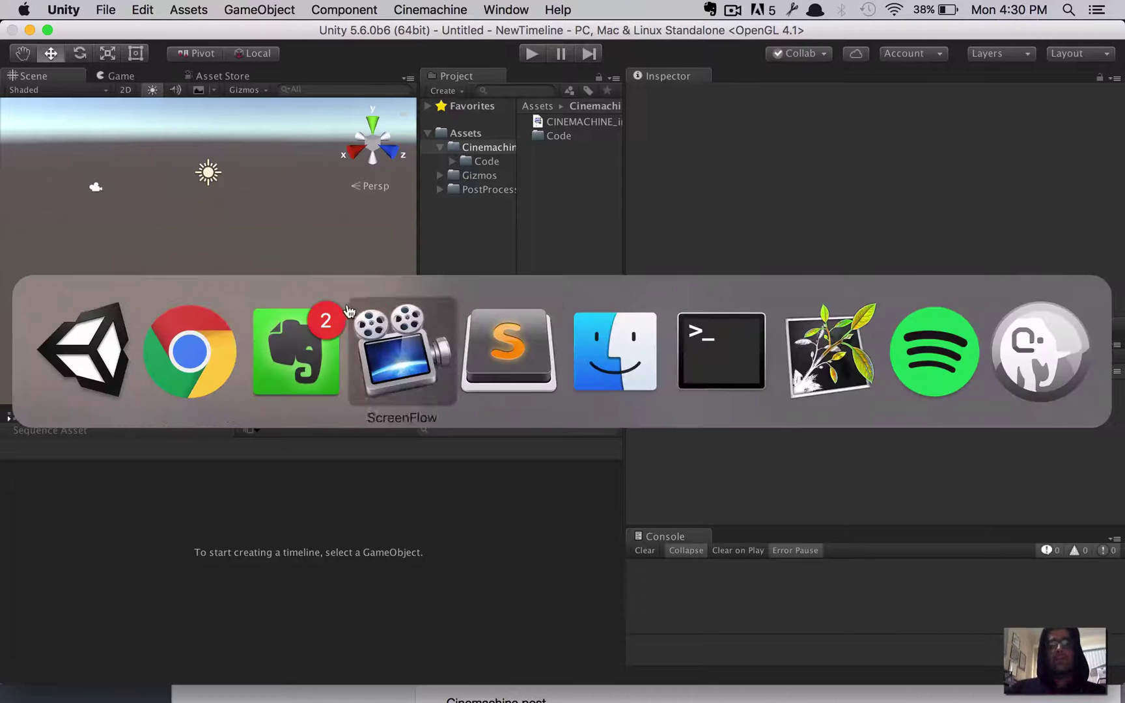
Step: Browse the Evernote Timeline note, briefly checking Unity, to find the 'timeline manual' link
scroll(589, 454, "up", 3)
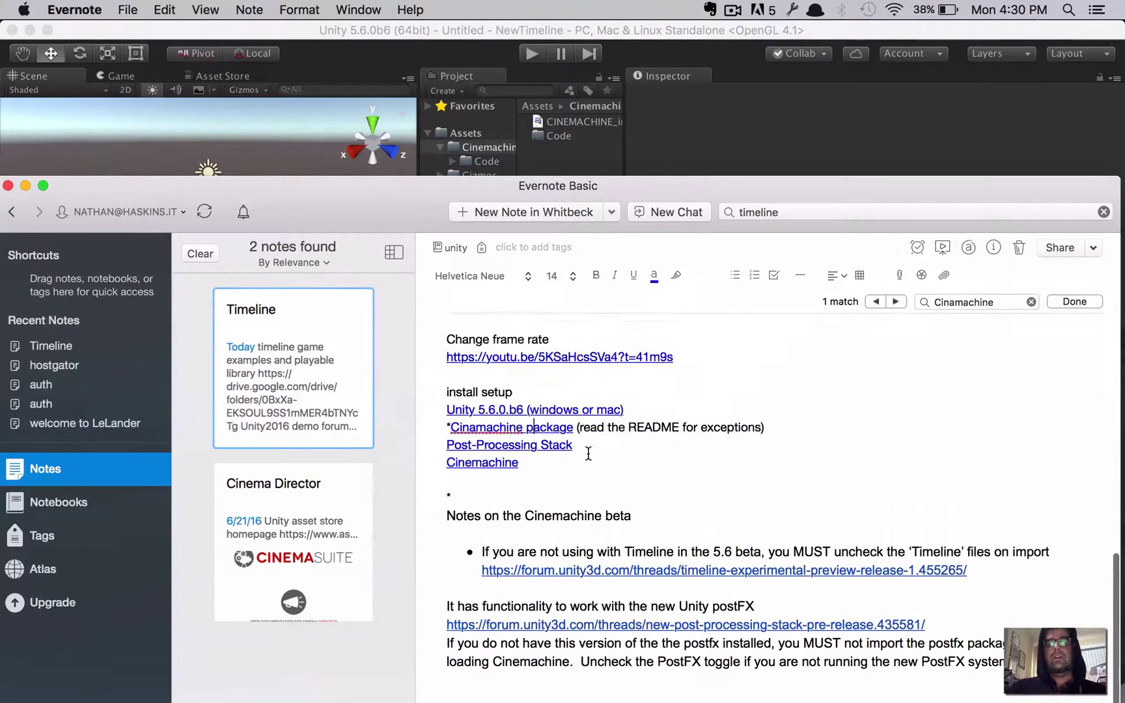
scroll(589, 454, "down", 4)
scroll(588, 453, "down", 1)
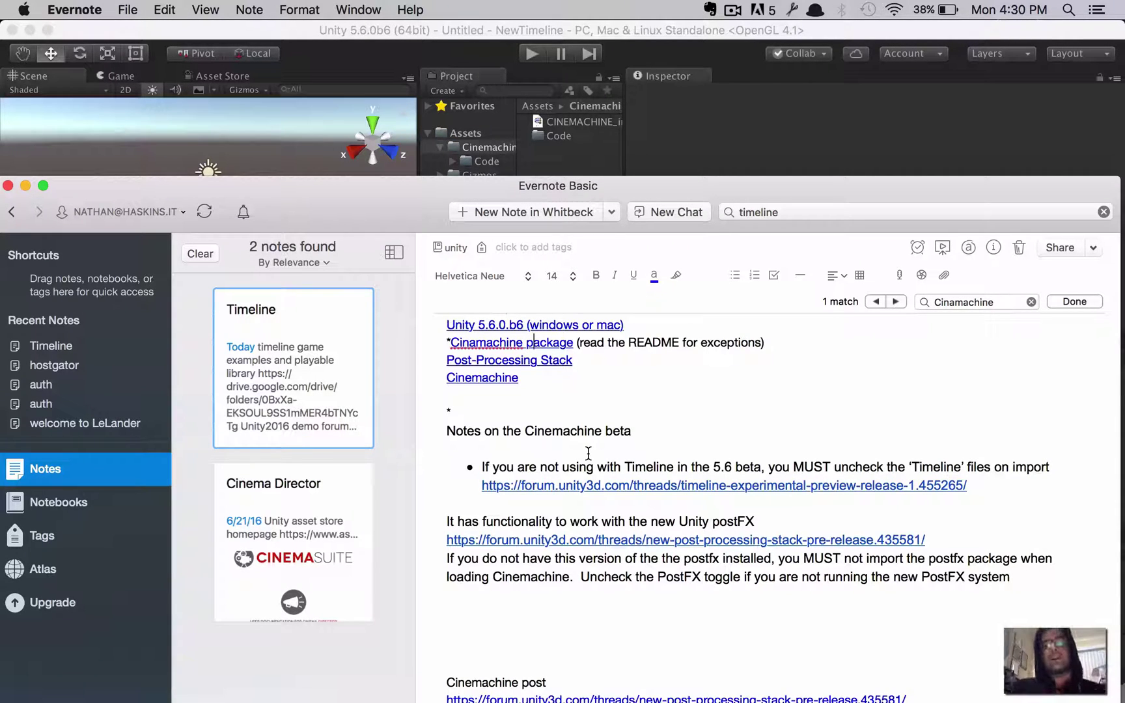
left_click(761, 160)
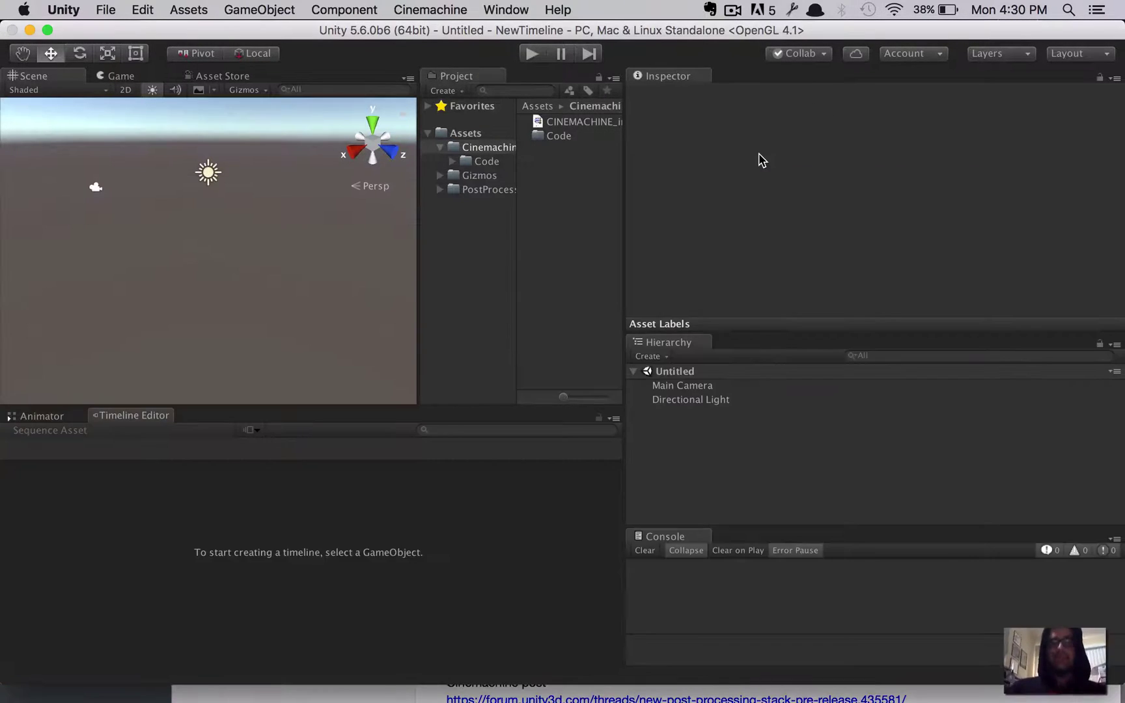
key("super+Tab")
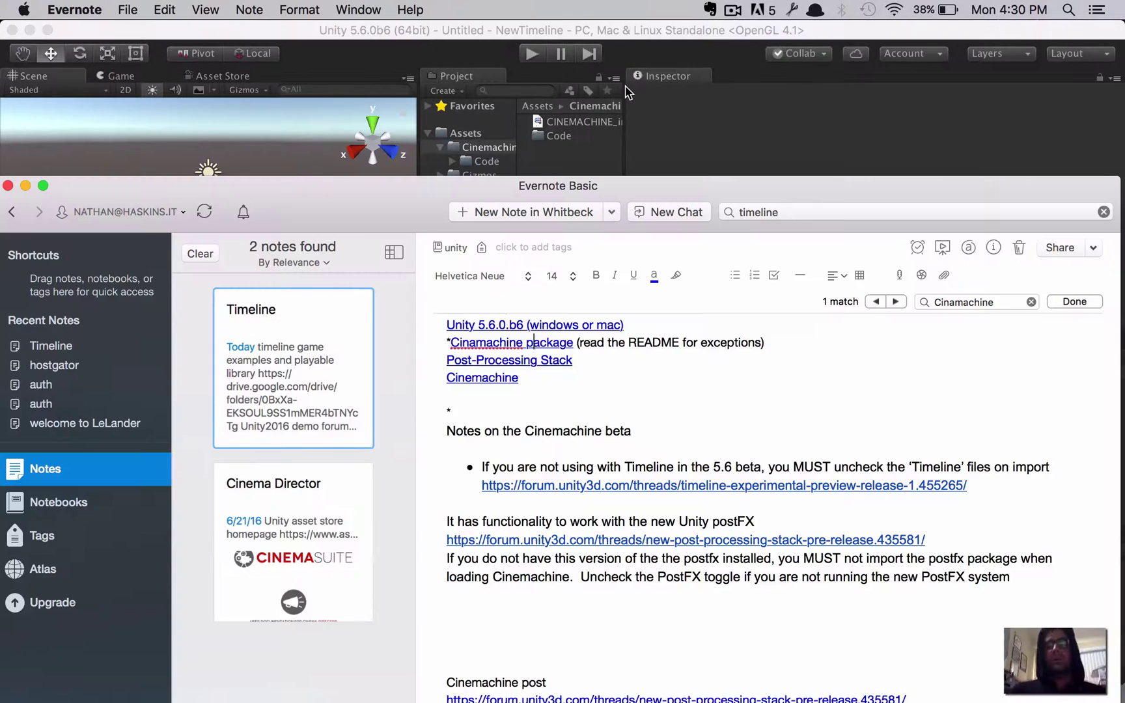
scroll(663, 354, "down", 5)
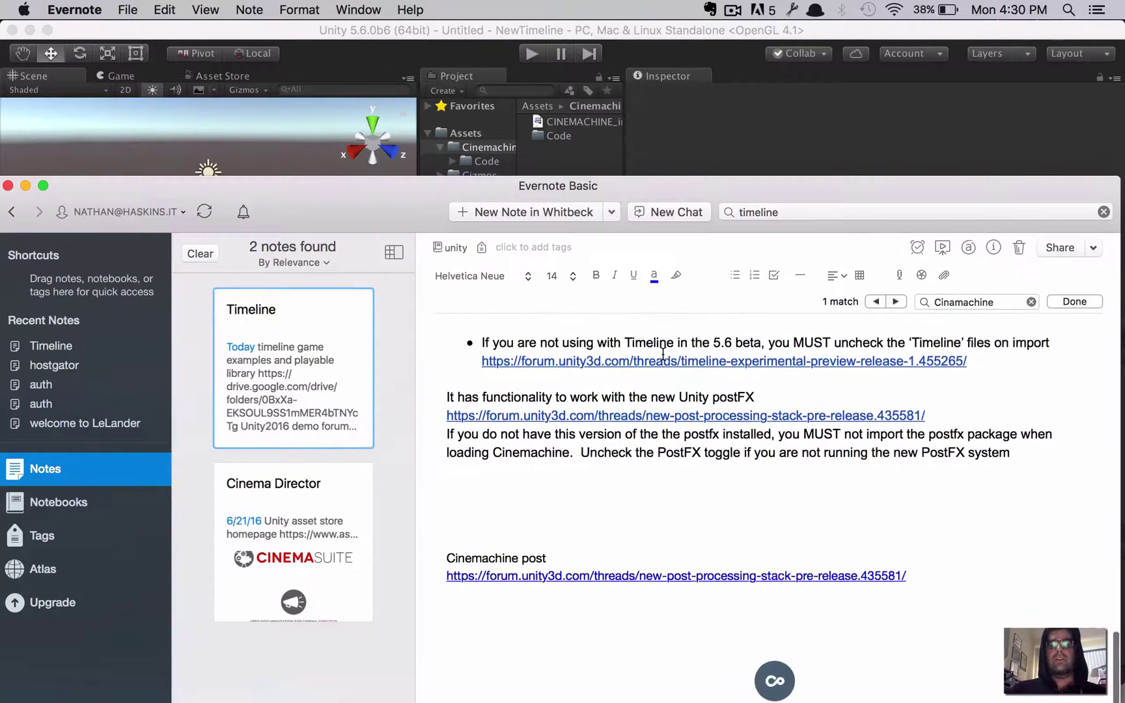
scroll(663, 354, "up", 8)
scroll(663, 354, "up", 10)
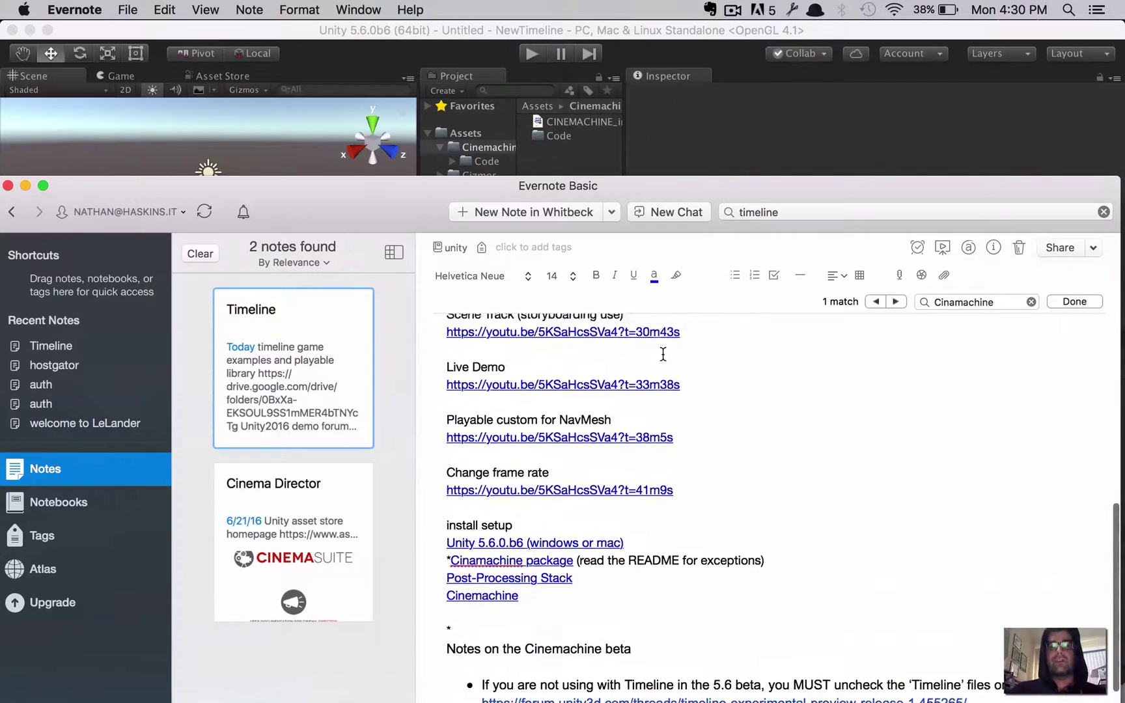
scroll(663, 353, "down", 3)
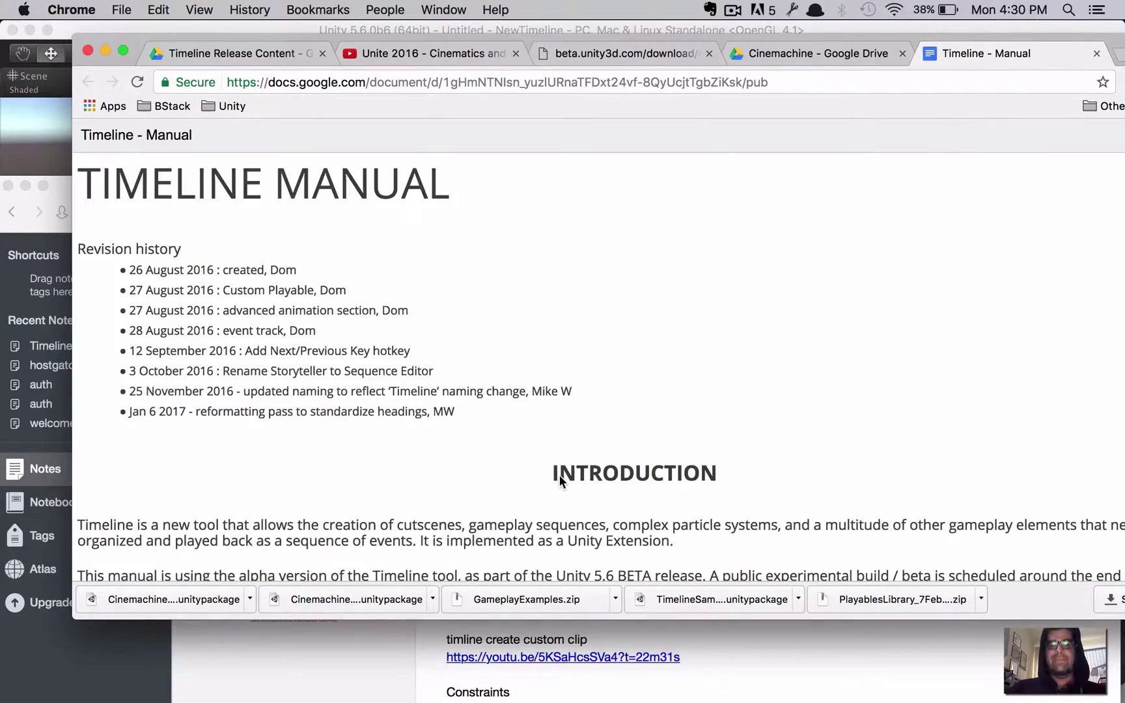
Step: Skim through the Timeline Manual document in Google Docs
scroll(559, 475, "down", 15)
scroll(559, 475, "down", 20)
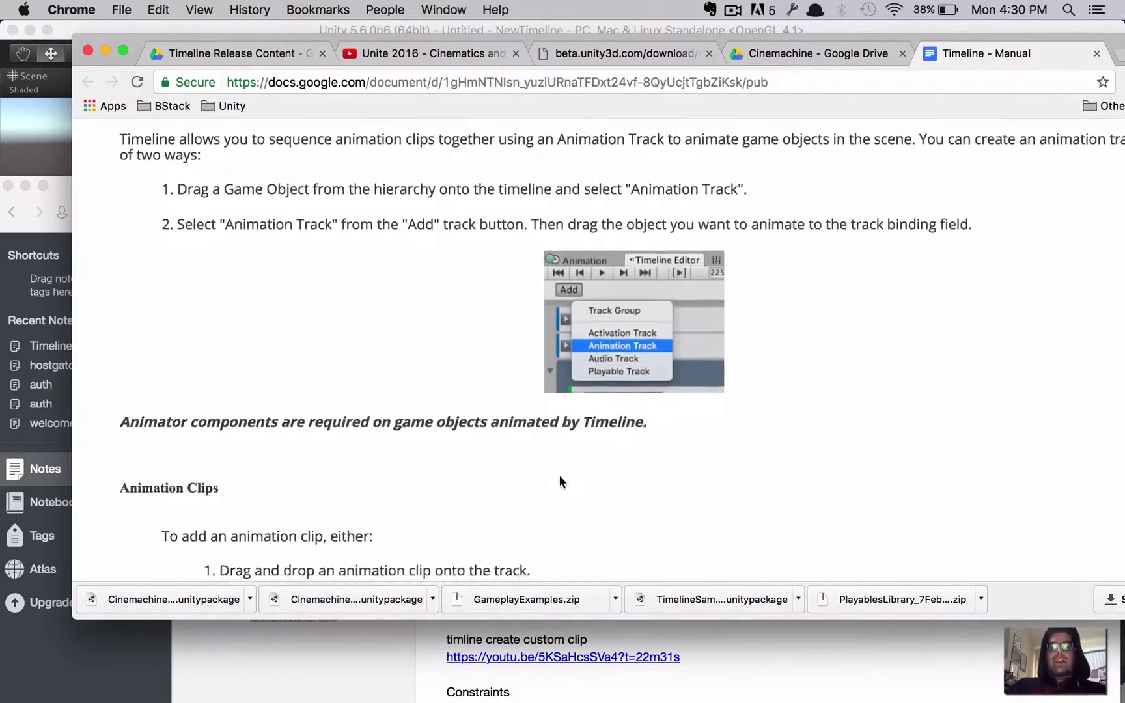
scroll(559, 482, "down", 20)
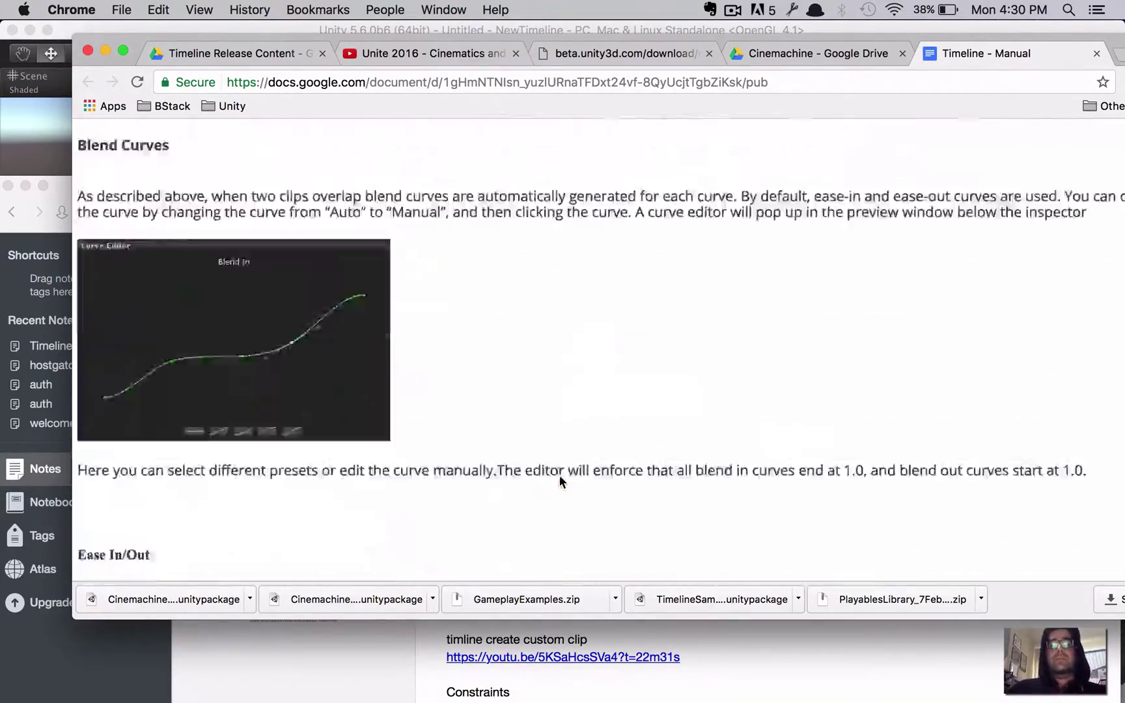
scroll(559, 475, "up", 20)
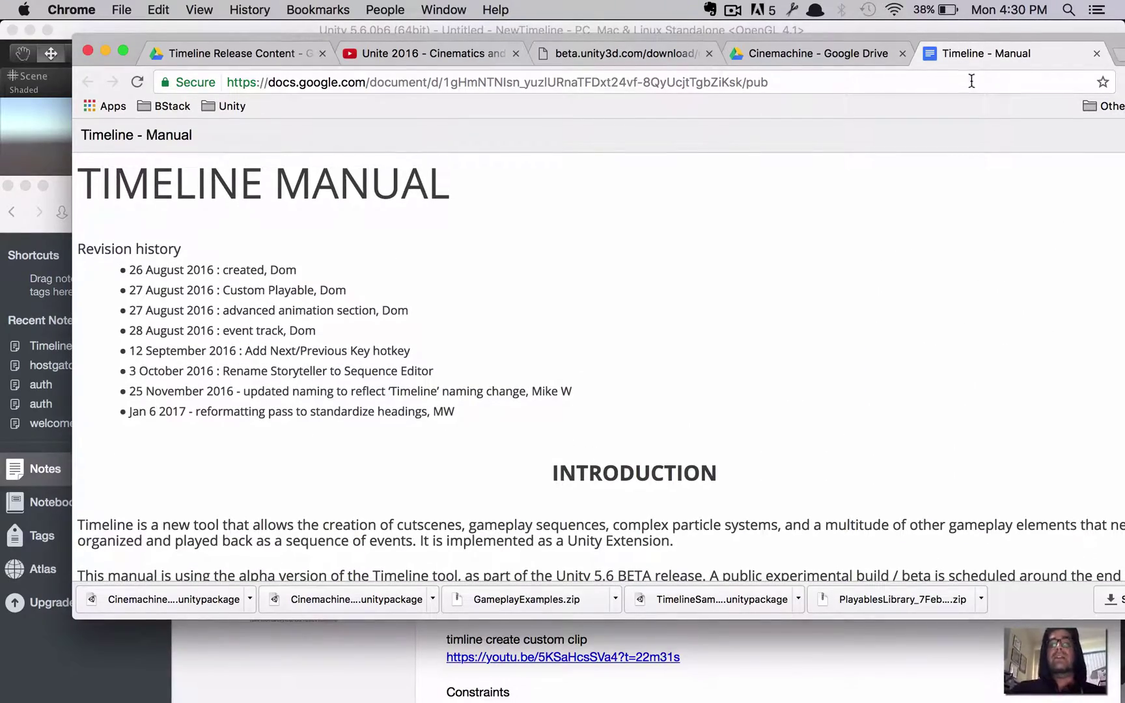
Step: Return to the Cinemachine Drive folder with the preview closed, then bring the Evernote Timeline note forward
left_click(948, 81)
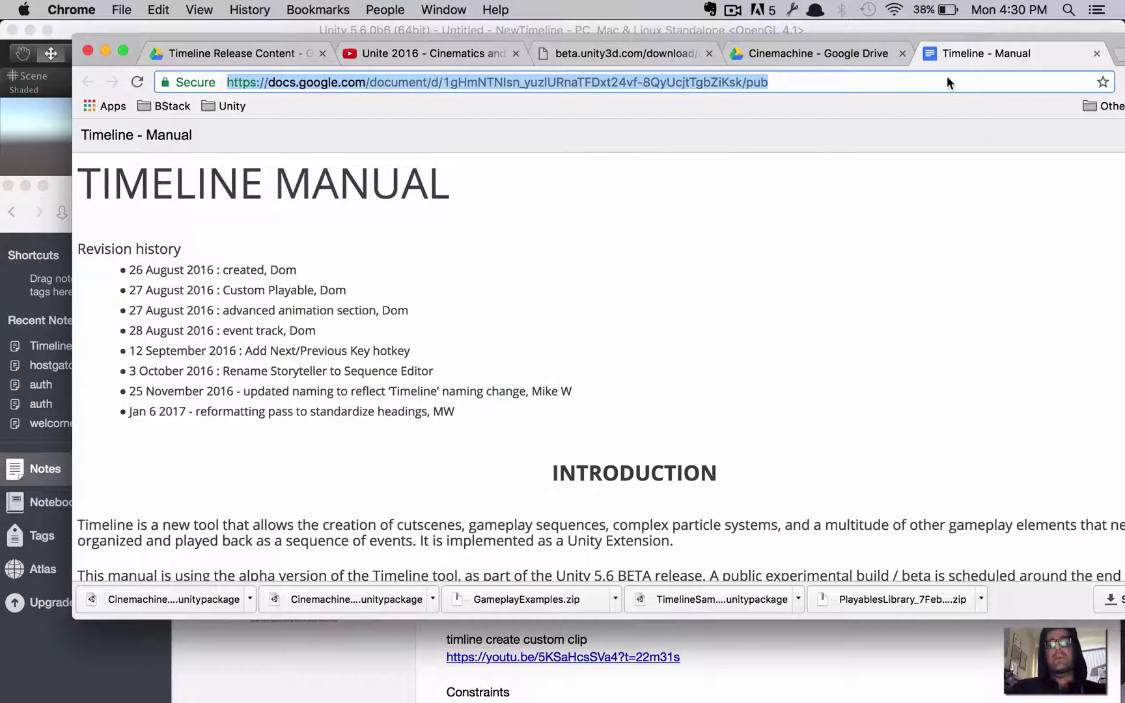
left_click(794, 58)
key("Escape")
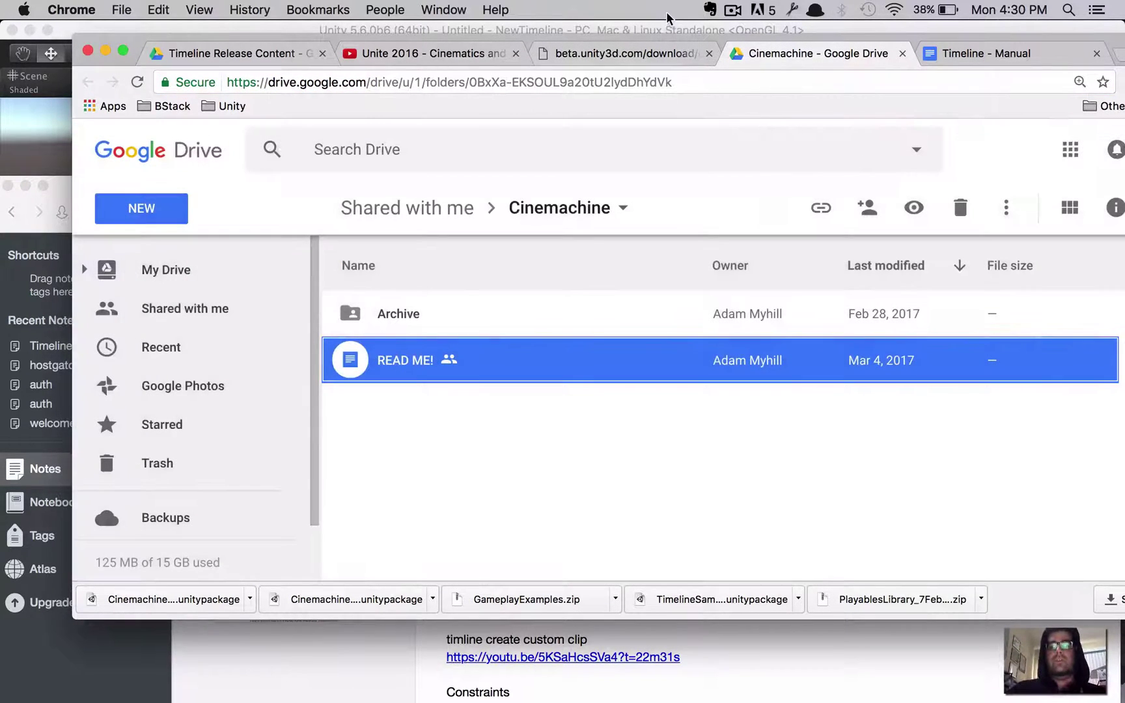
key("super+Tab")
scroll(879, 535, "down", 3)
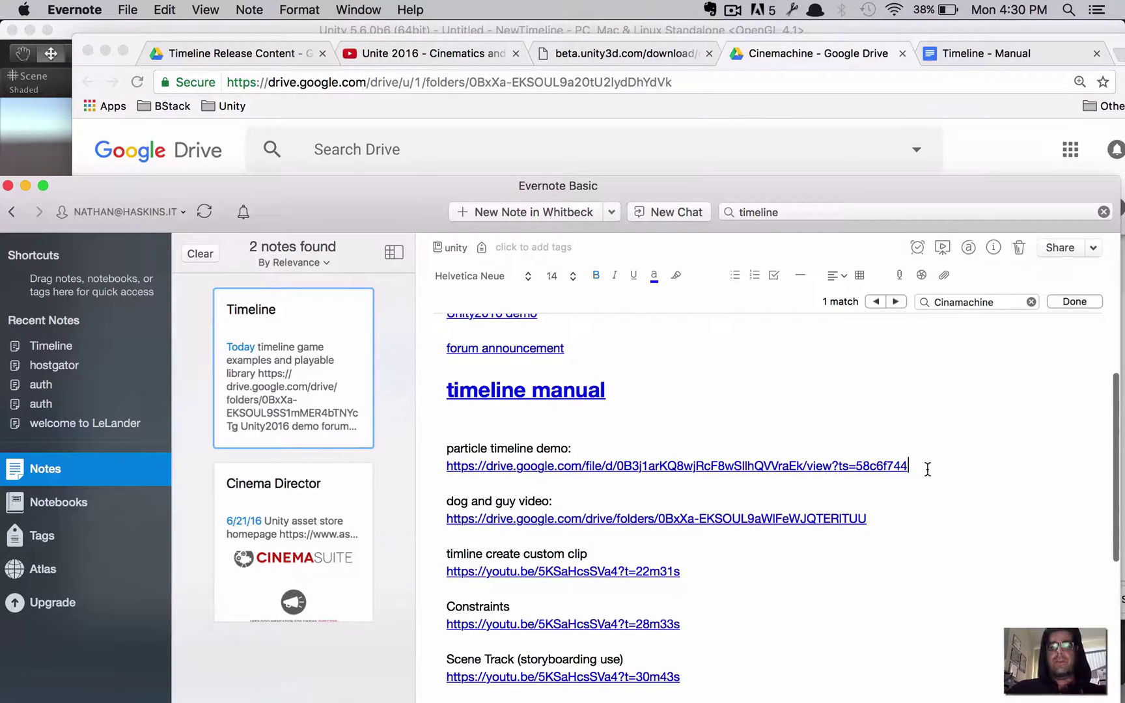
Step: Copy the particle timeline demo link from Evernote and open it in a new Chrome tab
triple_click(927, 469)
key("super+c")
left_click(815, 98)
key("super+t")
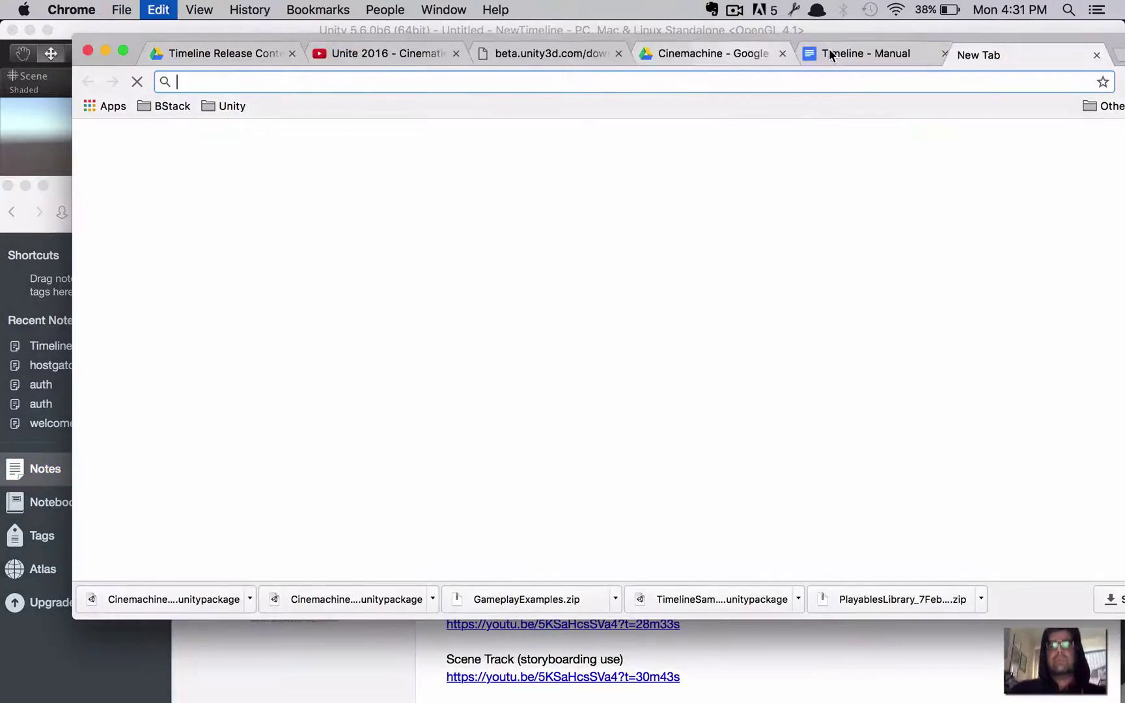
key("super+v")
key("Return")
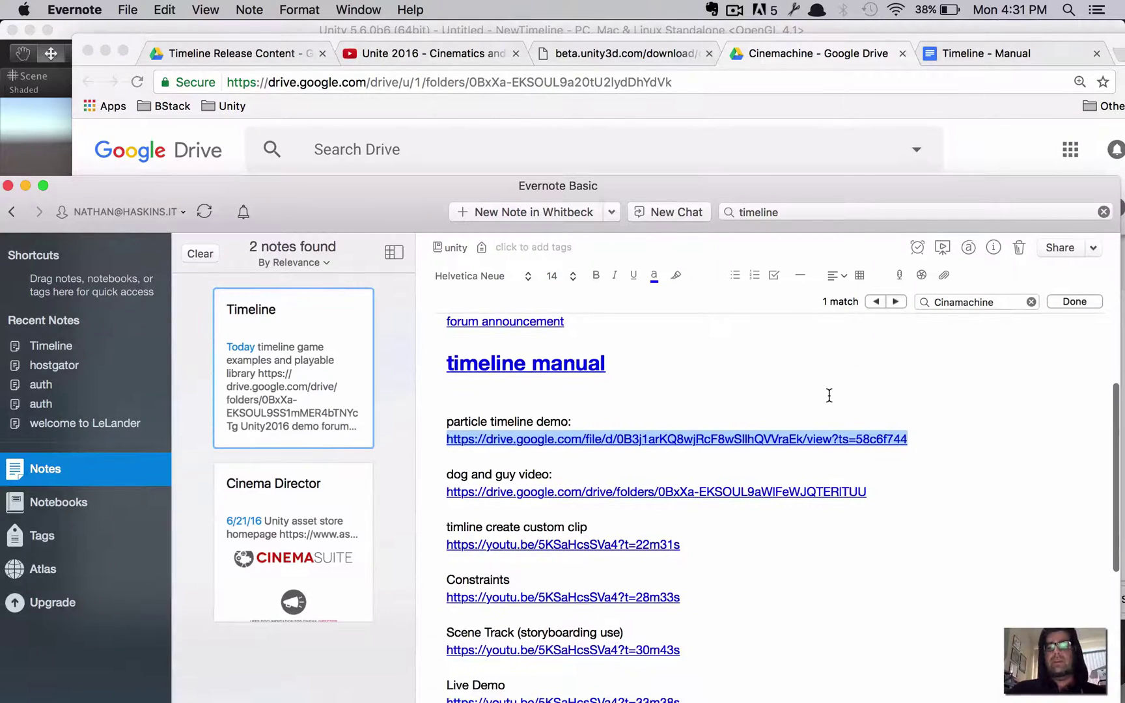
scroll(615, 504, "down", 3)
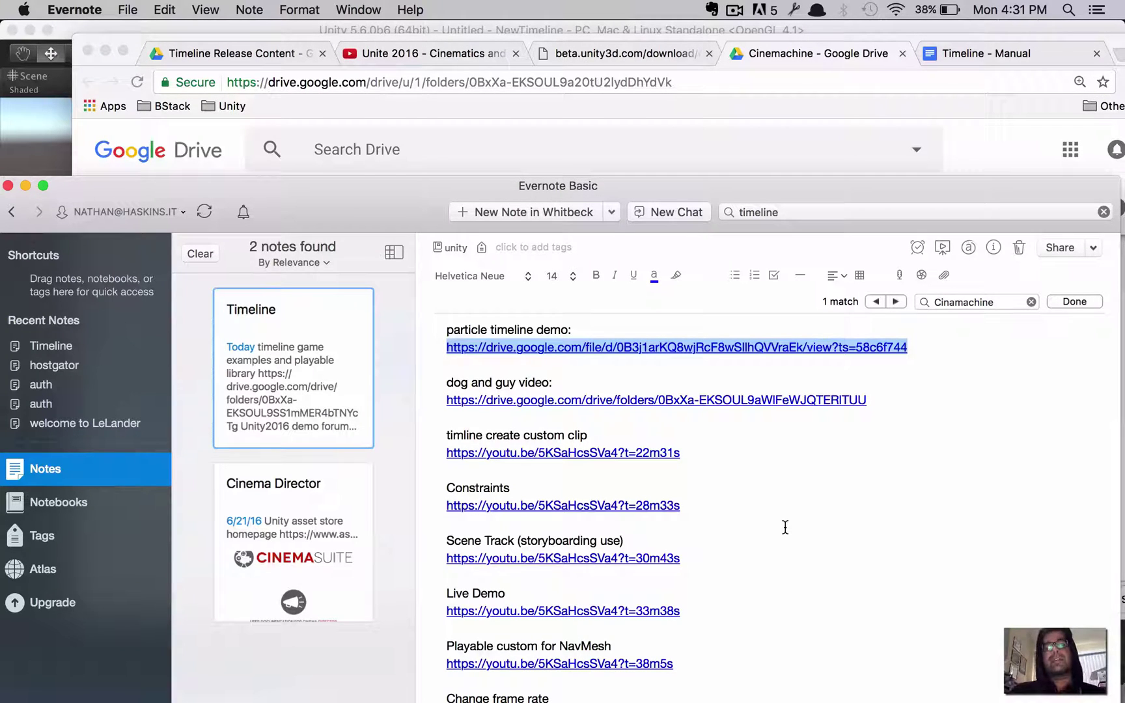
key("super+Tab")
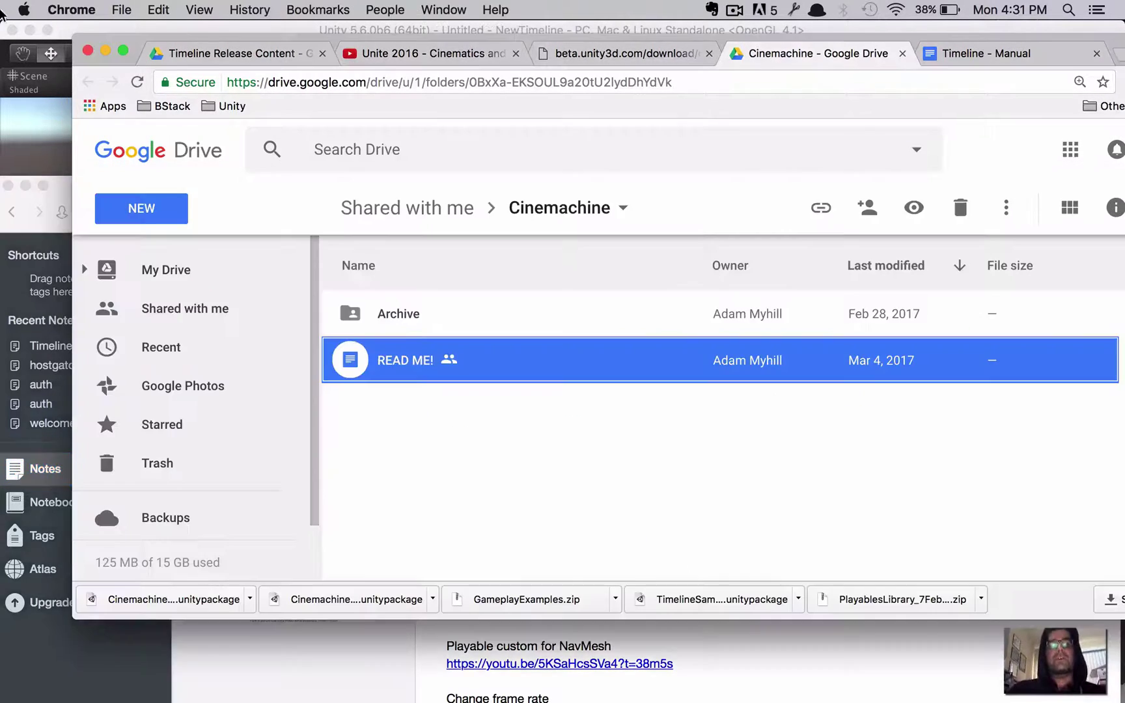
Step: Add a Cube and a Plane to the scene via GameObject > 3D Object
left_click(50, 109)
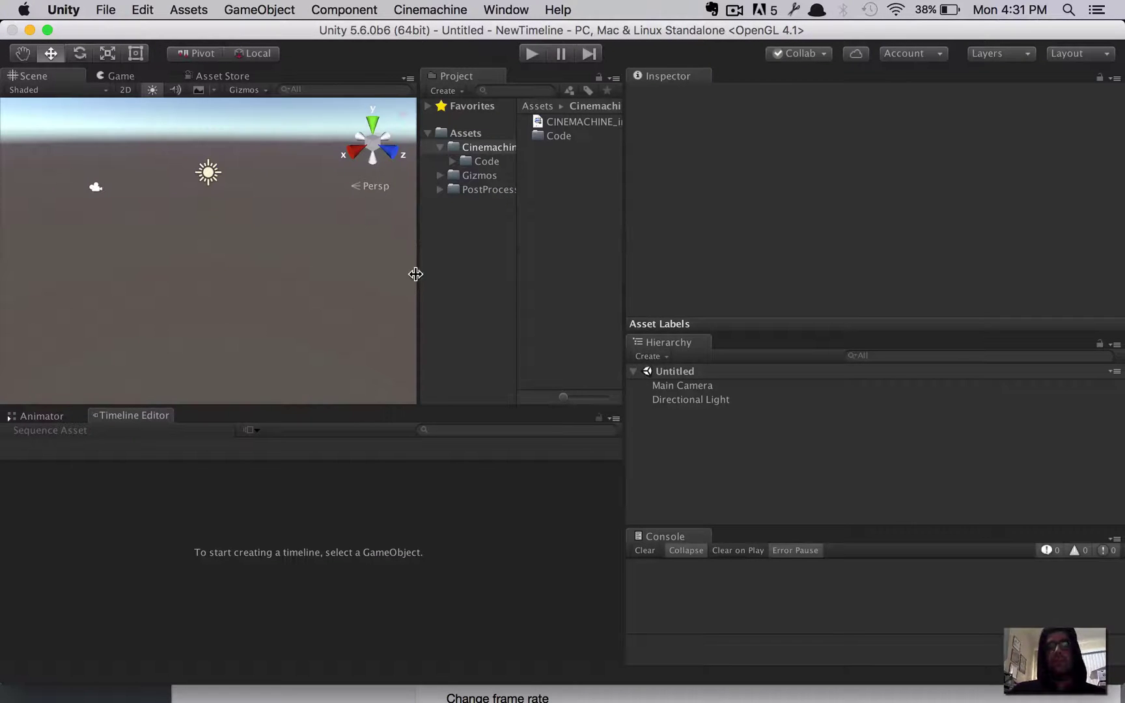
left_click(253, 8)
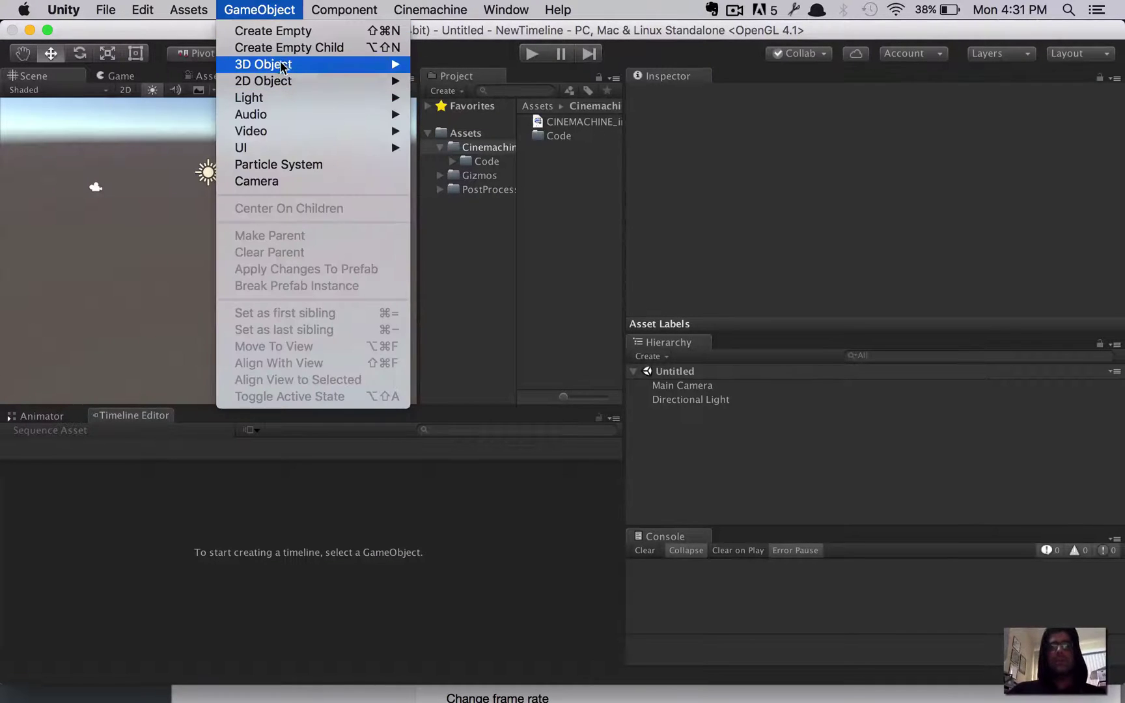
mouse_move(288, 64)
left_click(472, 65)
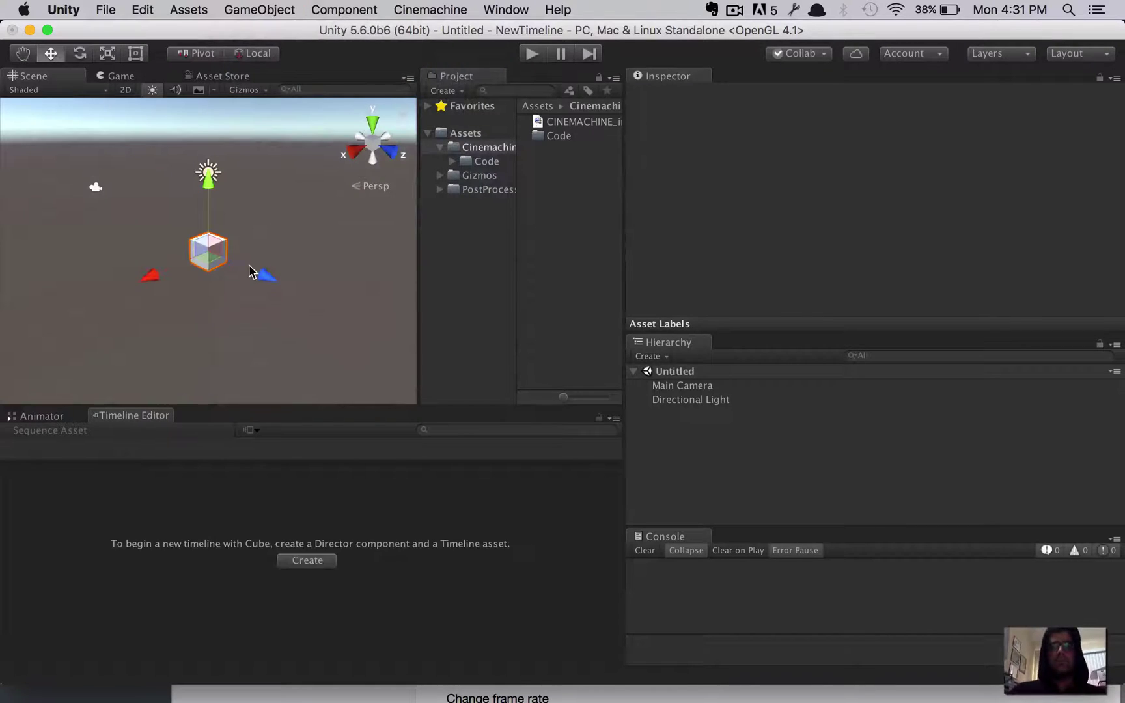
left_click(261, 8)
mouse_move(269, 70)
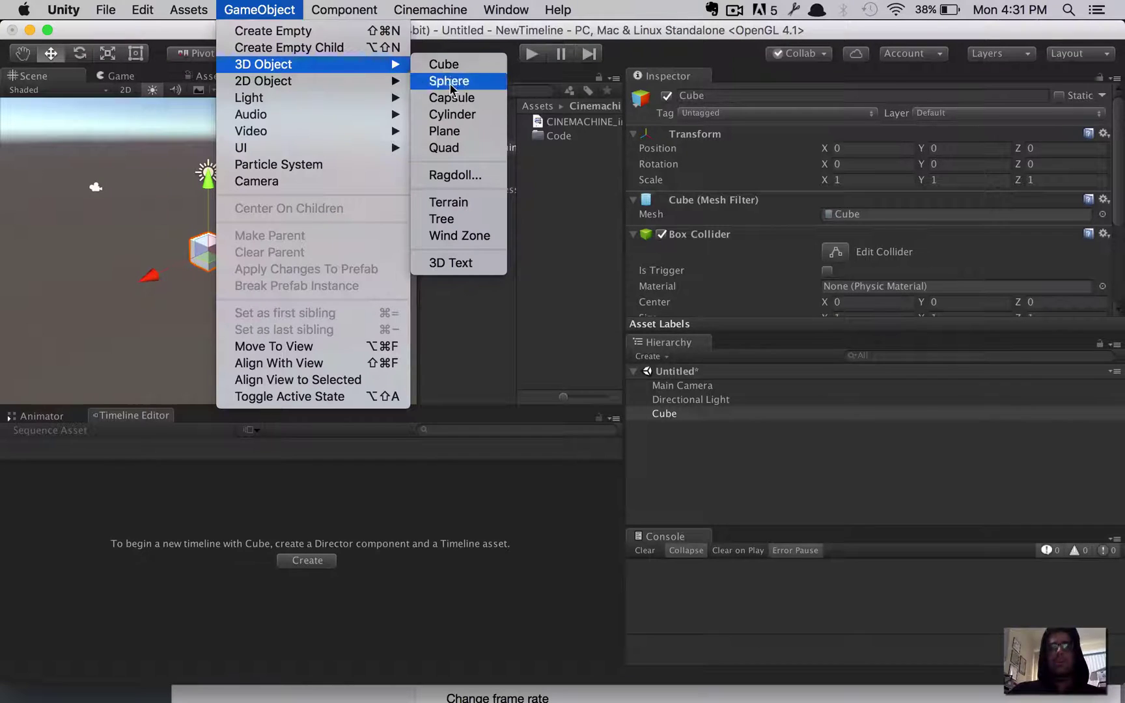
left_click(464, 131)
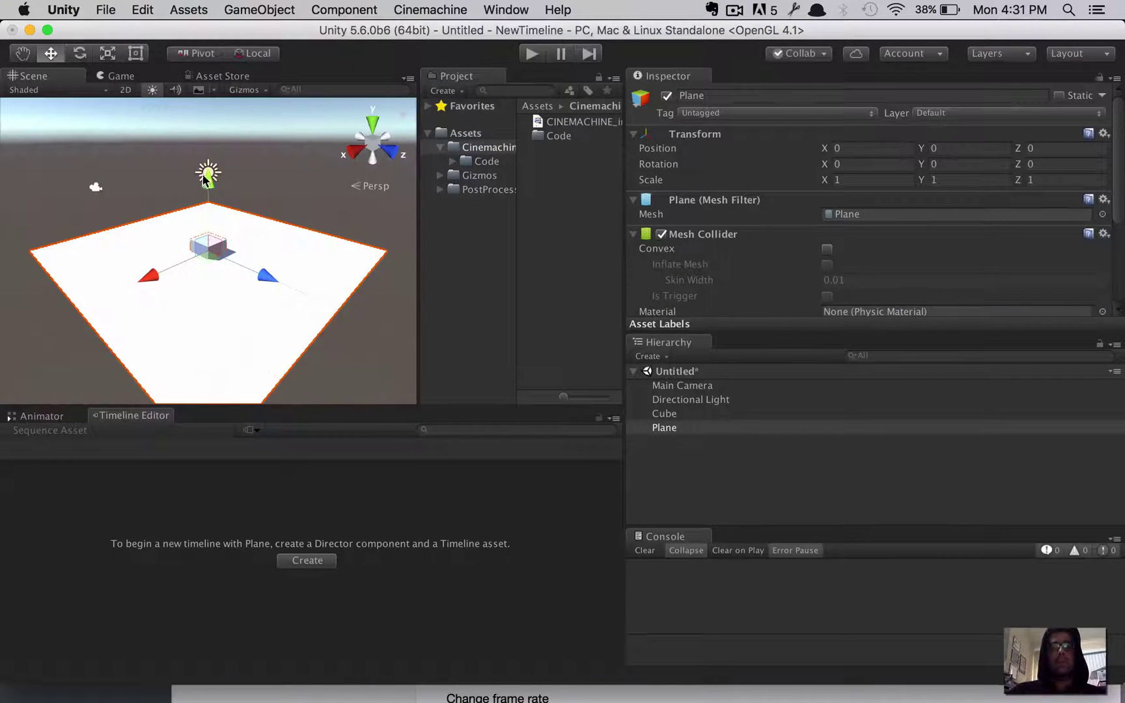
left_click_drag(206, 185, 205, 167)
key("super+z")
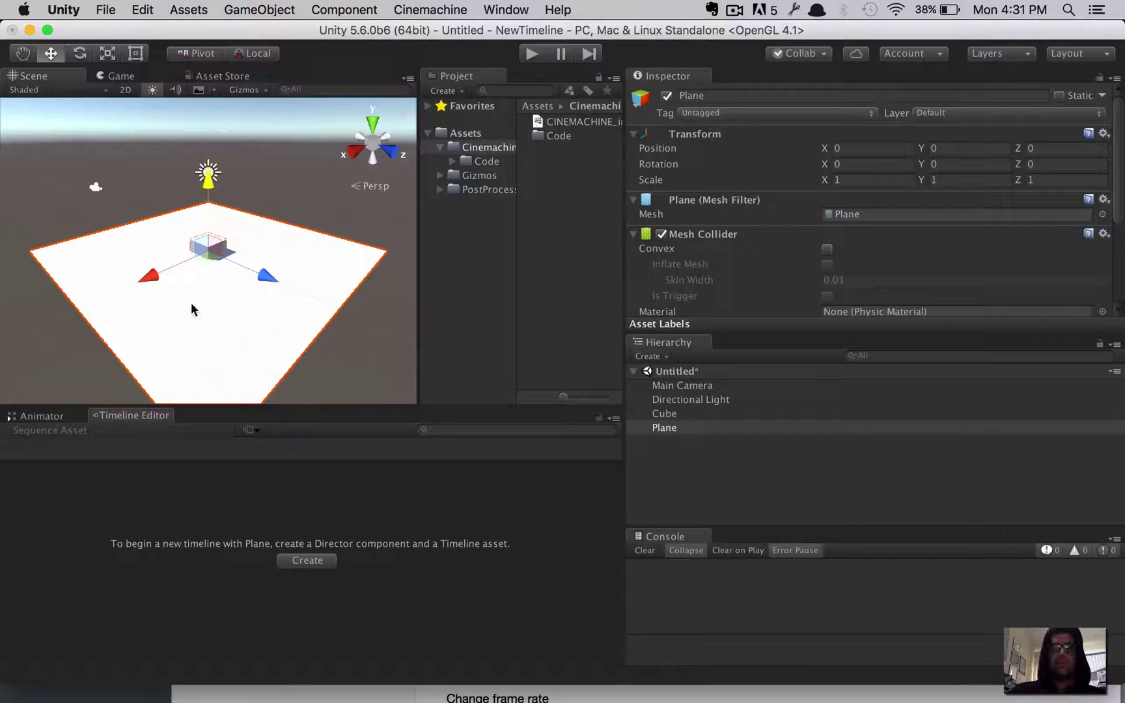
Step: Scale the cube to about twice its size and shift it along X to -4.24
scroll(206, 261, "up", 5)
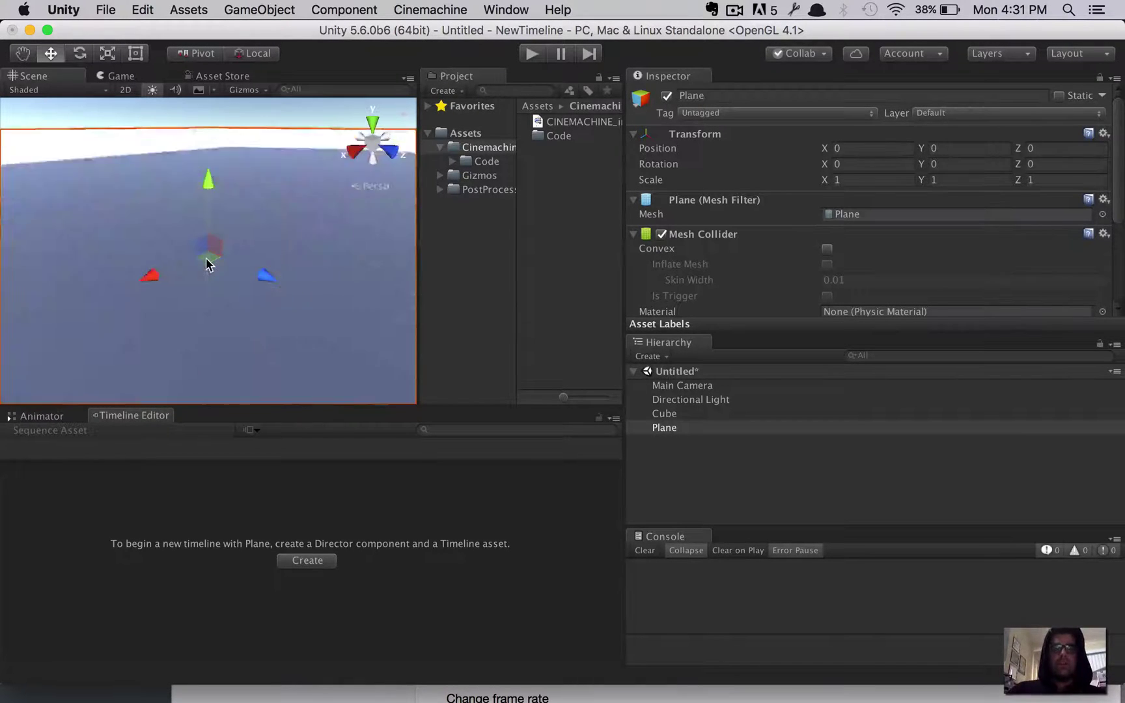
scroll(258, 210, "down", 5)
left_click(228, 246)
key("r")
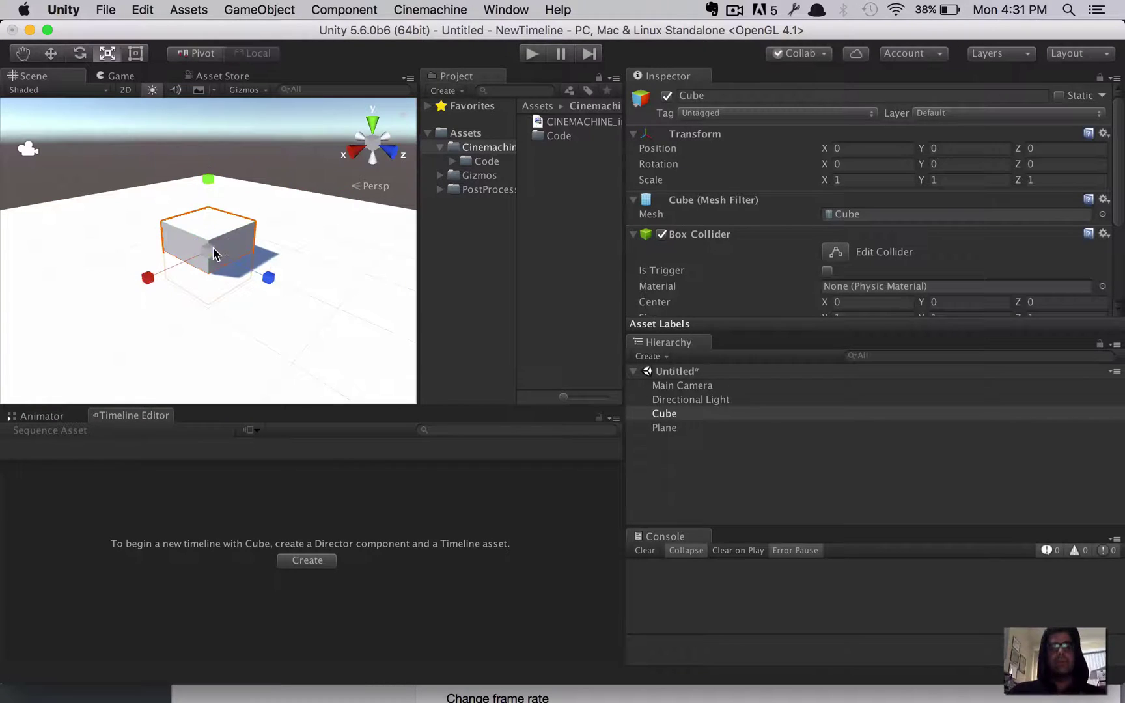
left_click_drag(215, 254, 314, 237)
key("w")
left_click_drag(145, 276, 311, 208)
scroll(311, 208, "down", 3)
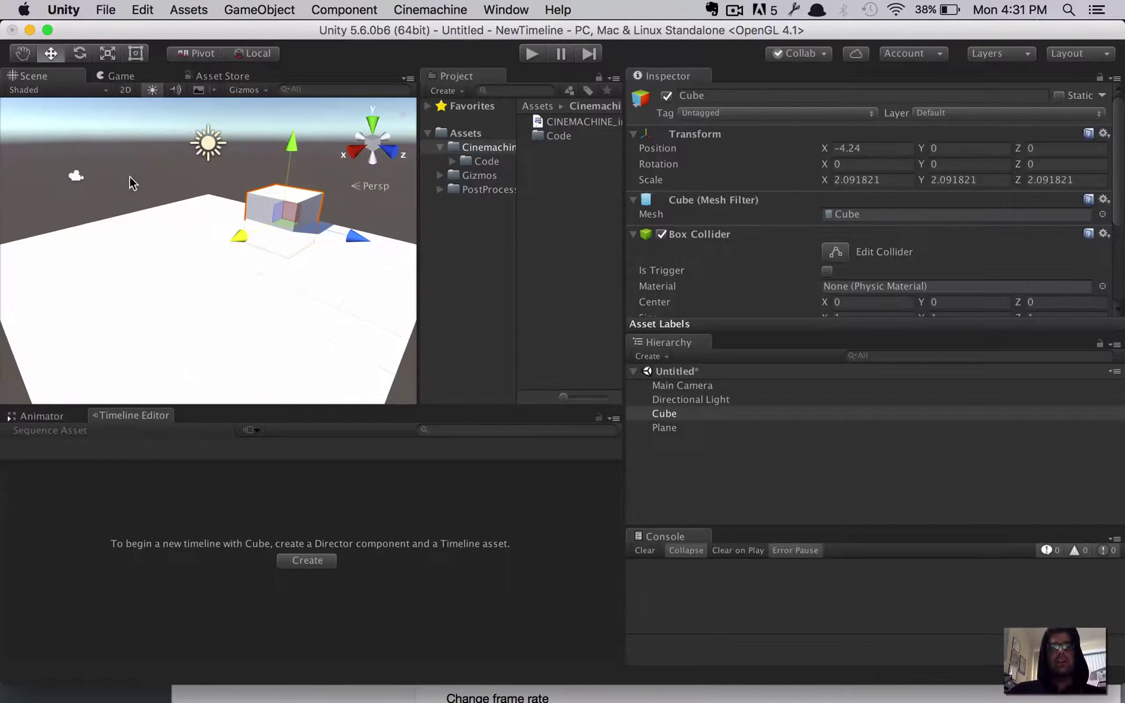
left_click(76, 176)
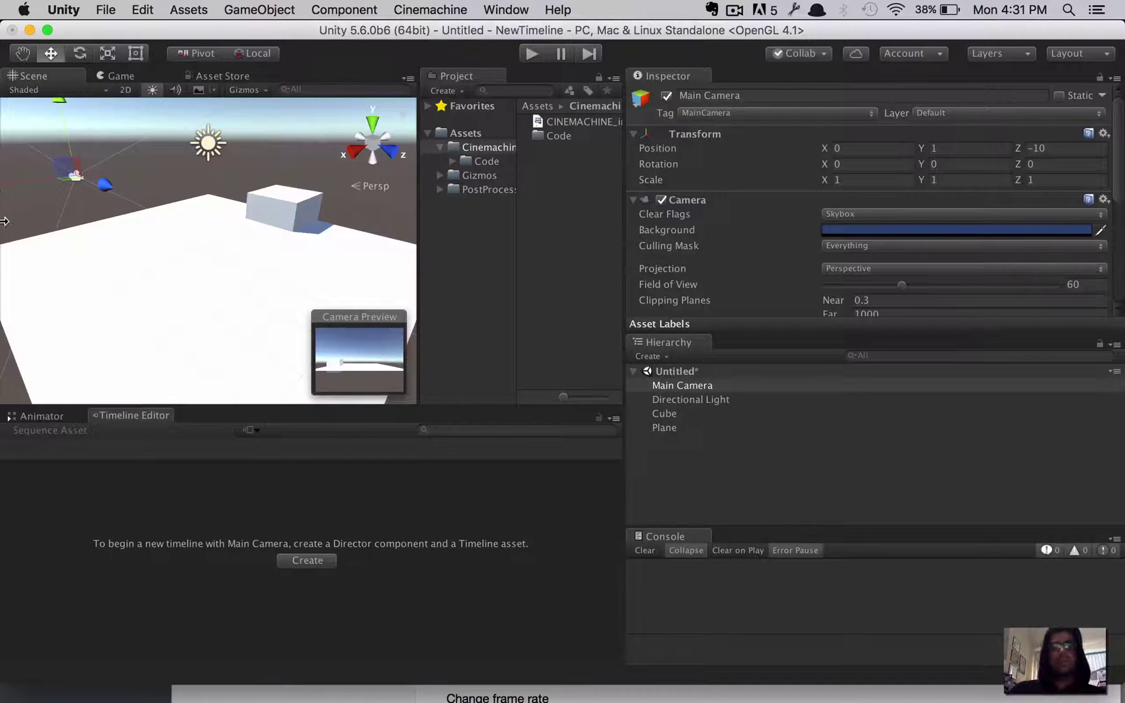
scroll(168, 186, "up", 2)
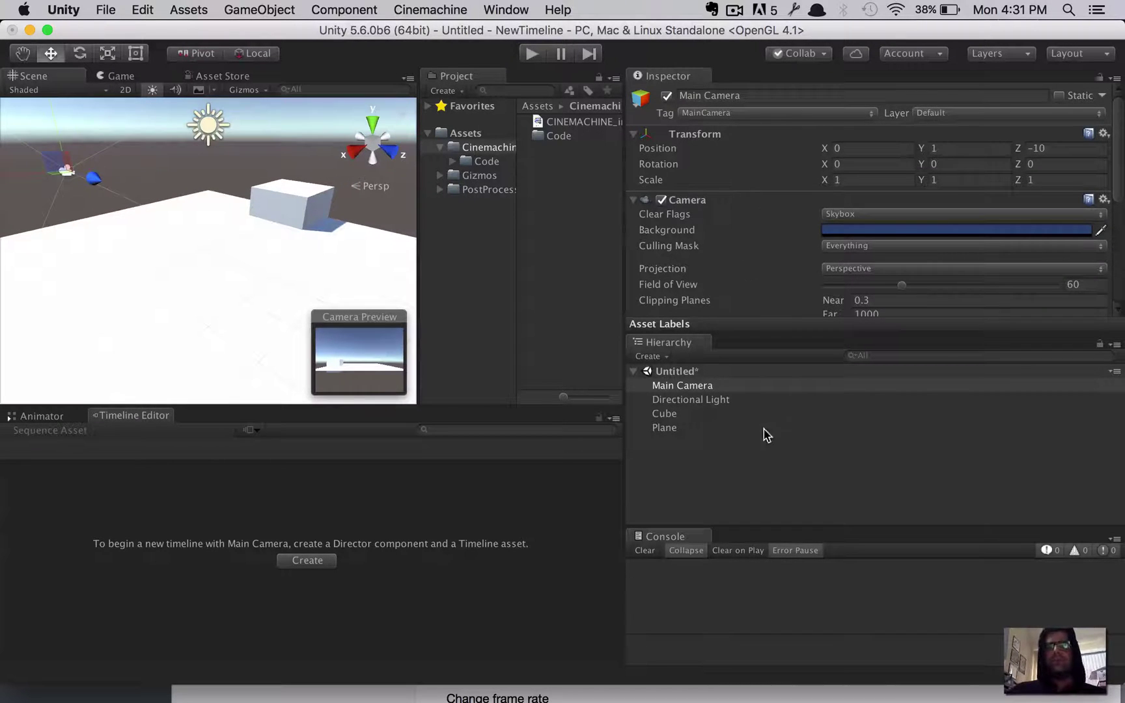
left_click(732, 444)
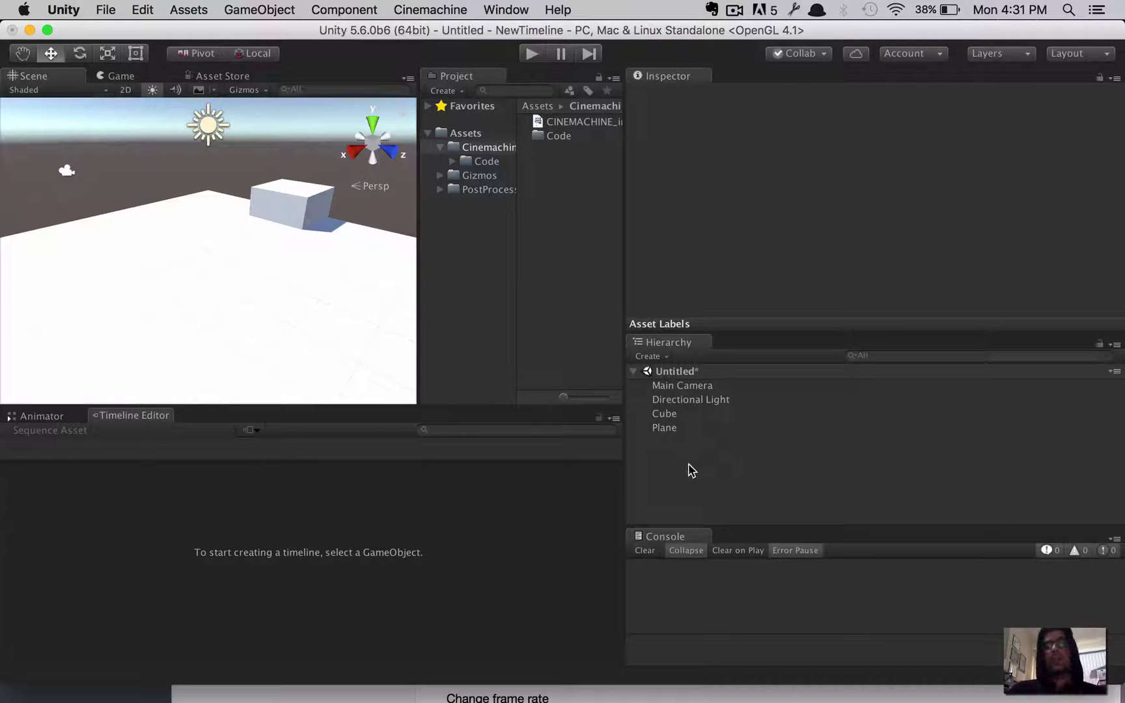
Step: Create an empty GameObject named myTimline
right_click(688, 465)
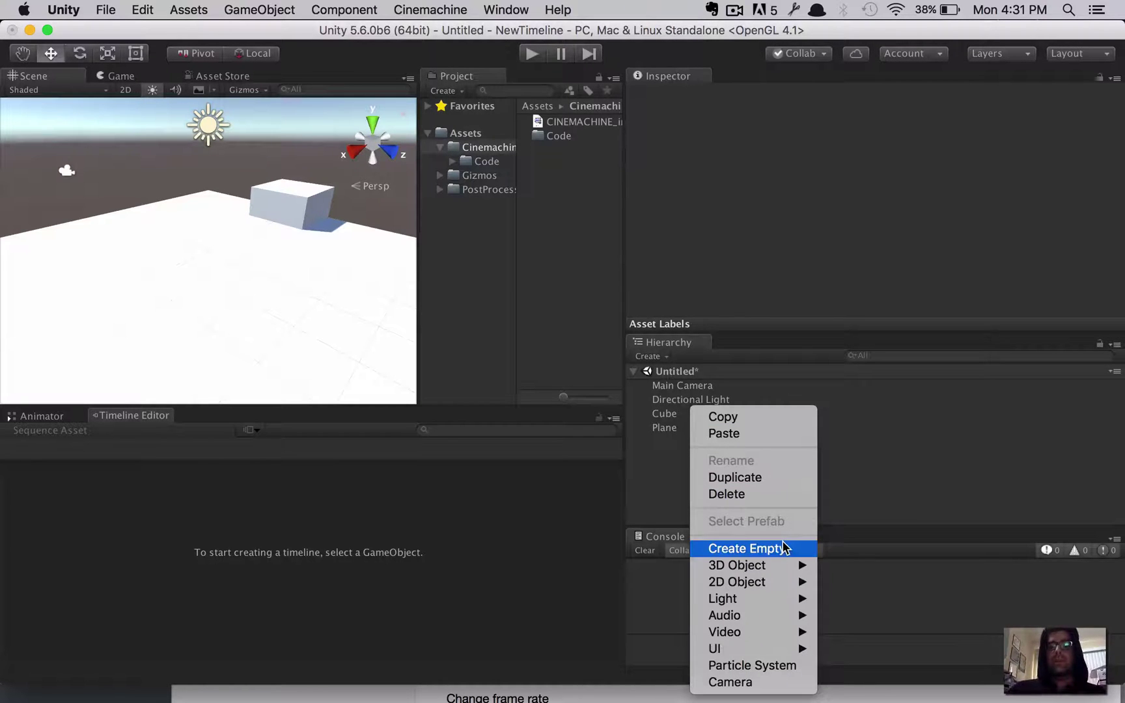
left_click(783, 547)
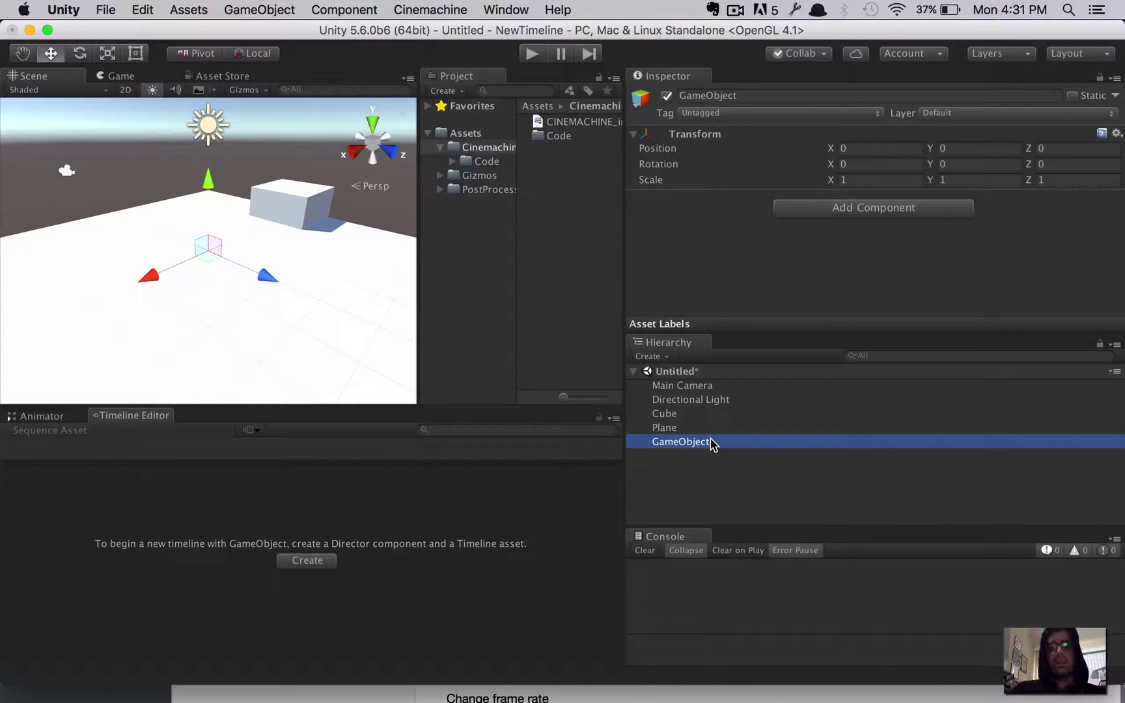
key("F2")
key("Return")
type("m")
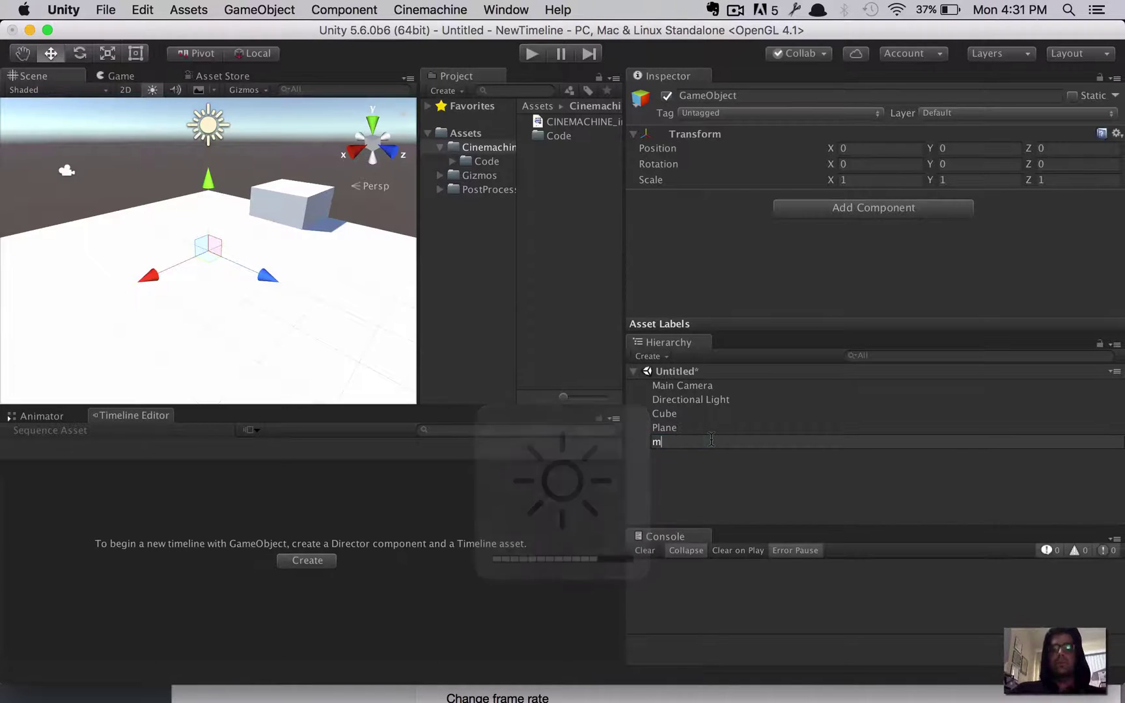
type("yTimline")
key("Return")
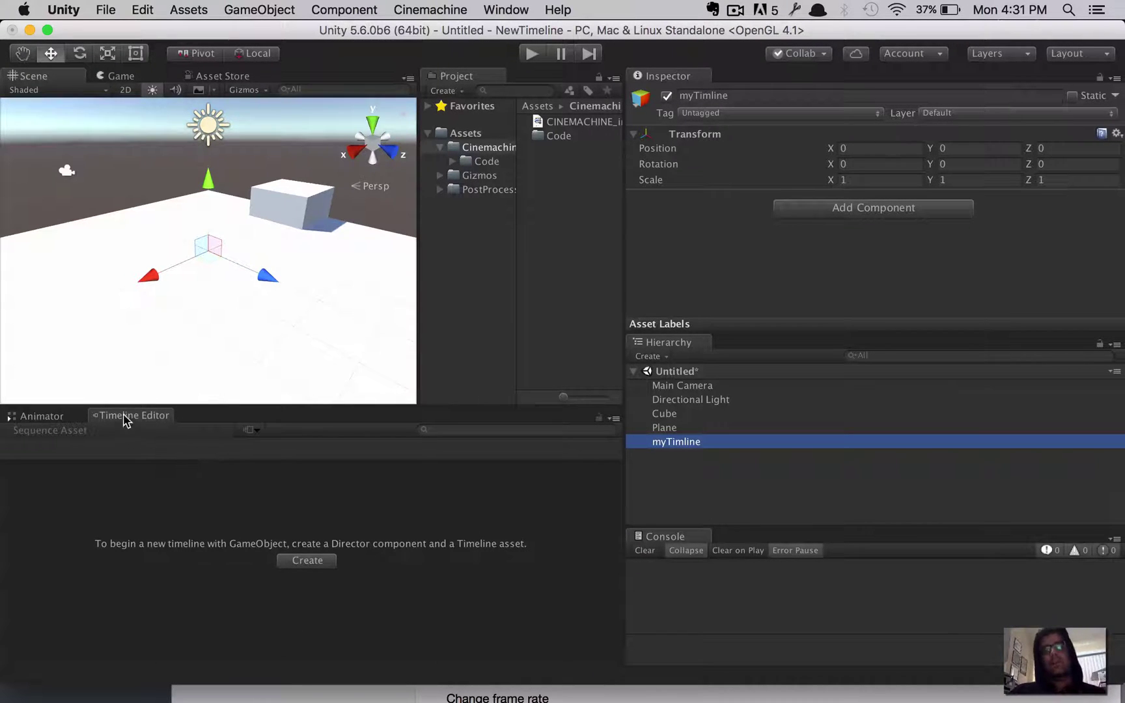
Step: Open the Timeline Editor and create a Director and Timeline asset for myTimline
left_click(261, 7)
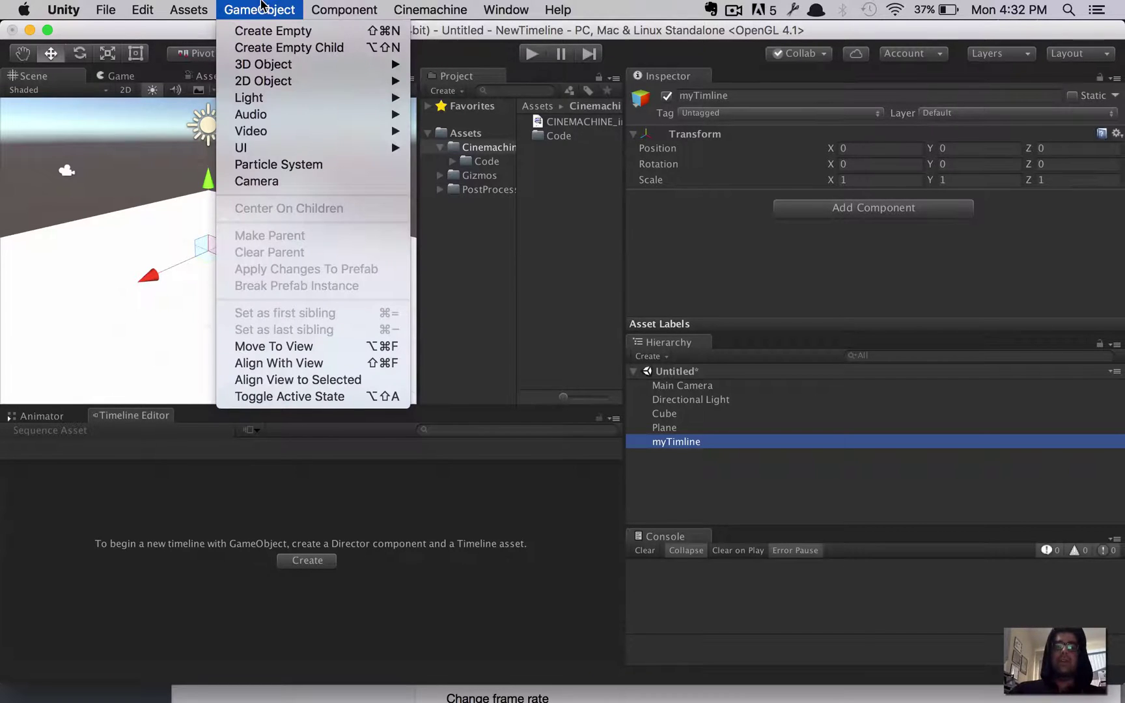
mouse_move(514, 6)
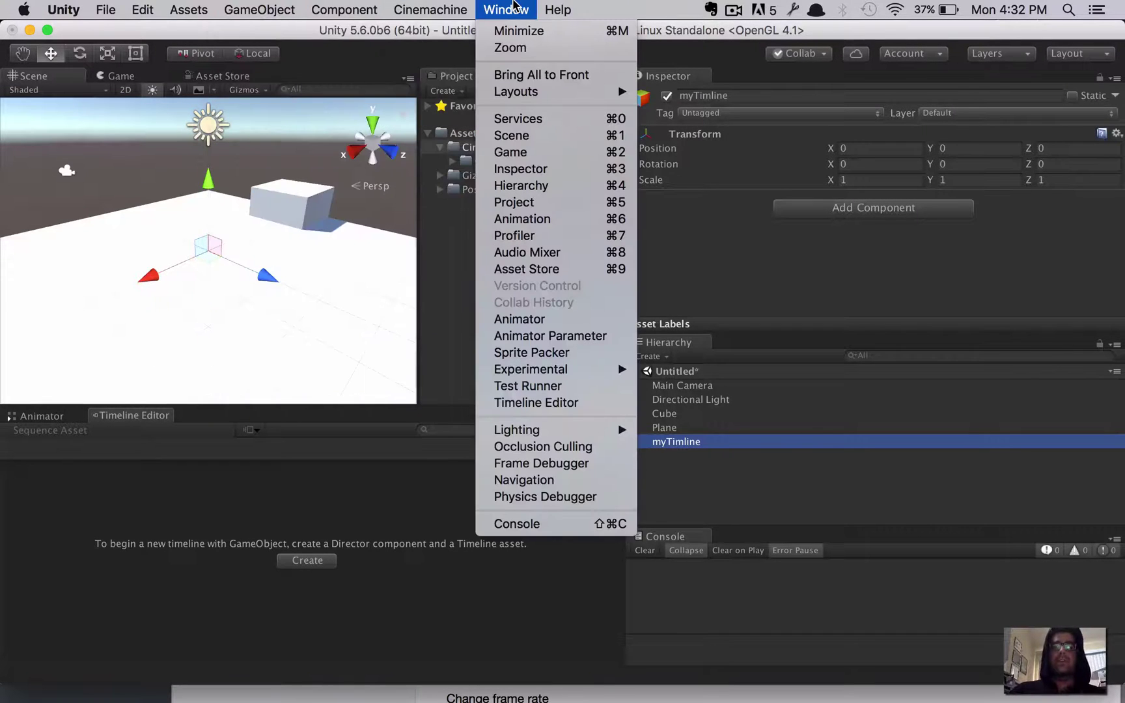
left_click(548, 403)
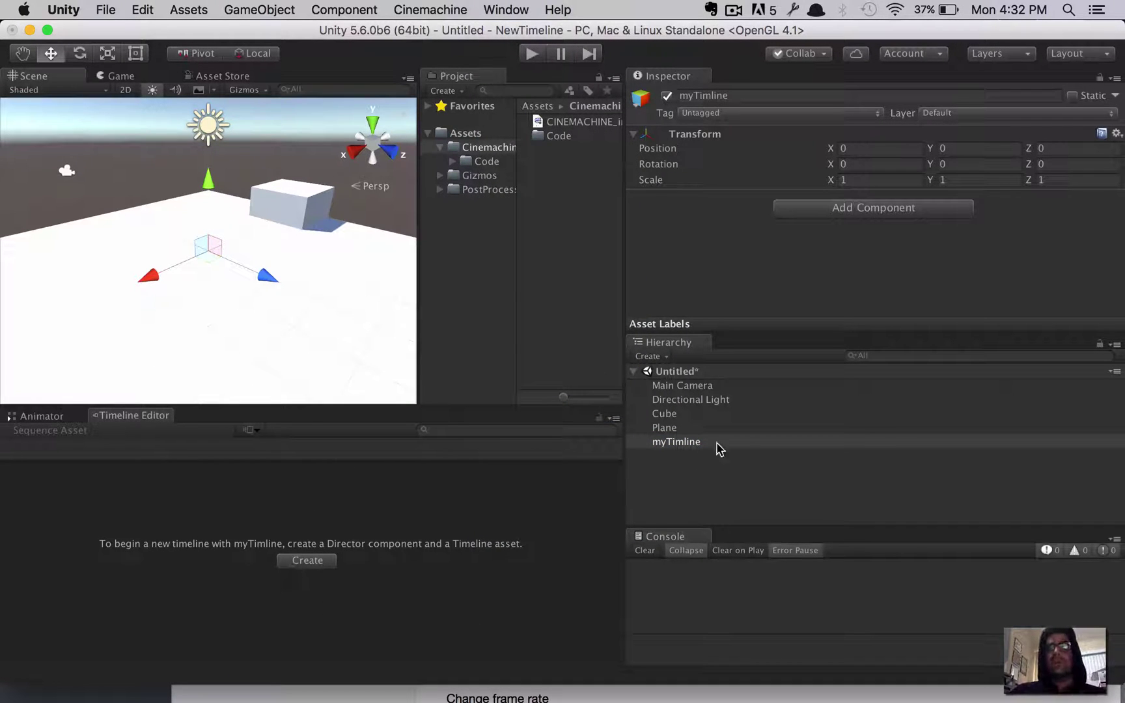
left_click(676, 441)
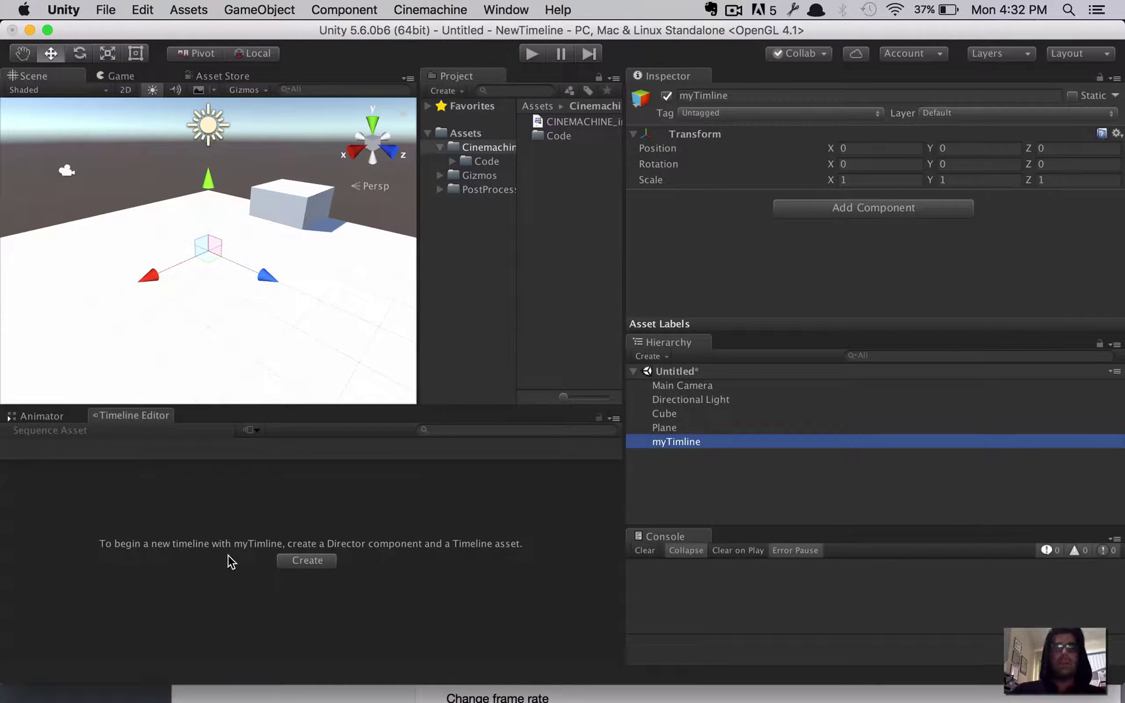
left_click(311, 562)
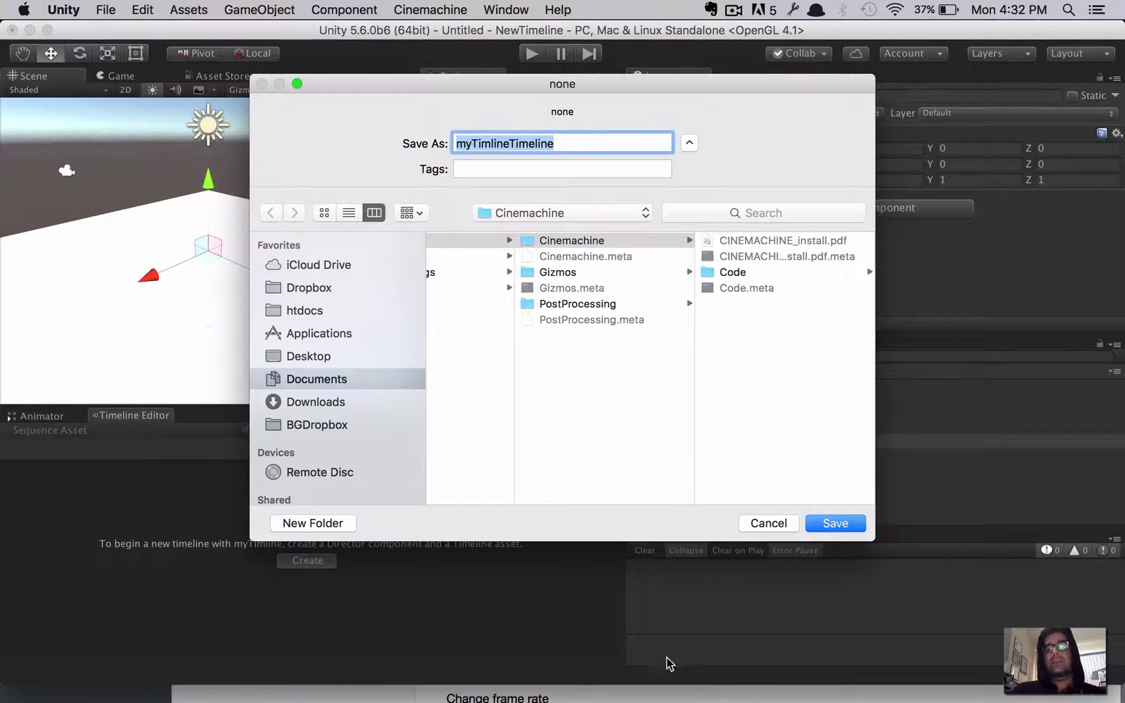
Step: Save myTimlineTimeline in the Assets folder and review the Playable Director in the Inspector
scroll(630, 365, "left", 5)
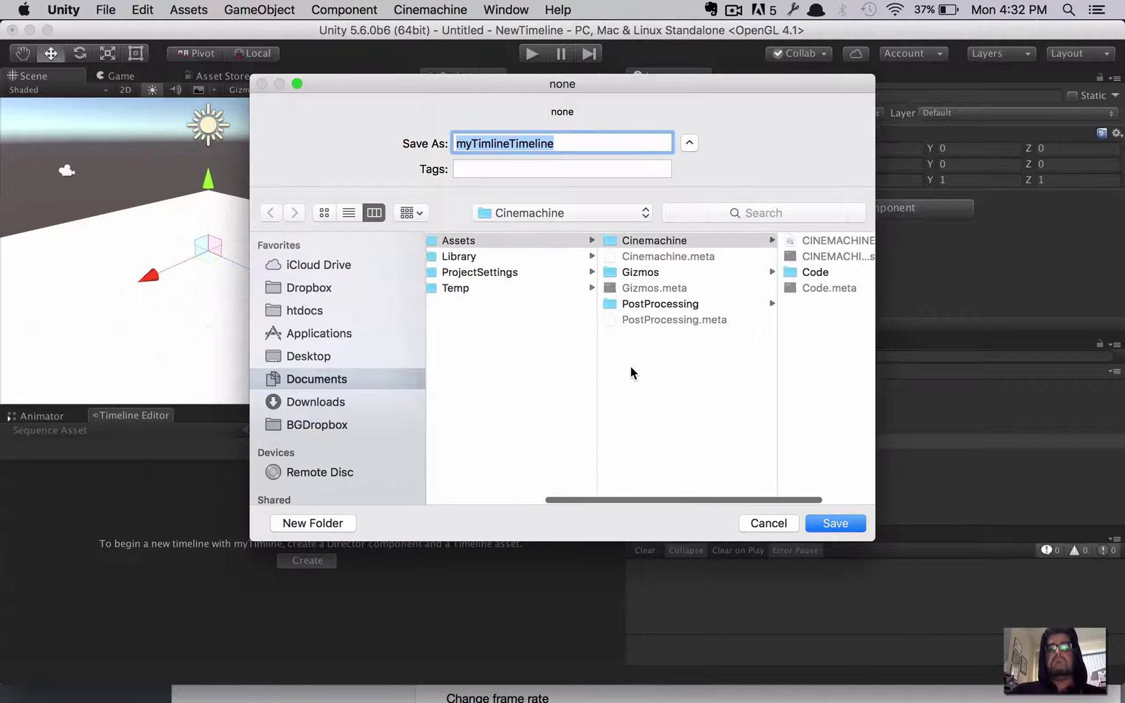
left_click(603, 244)
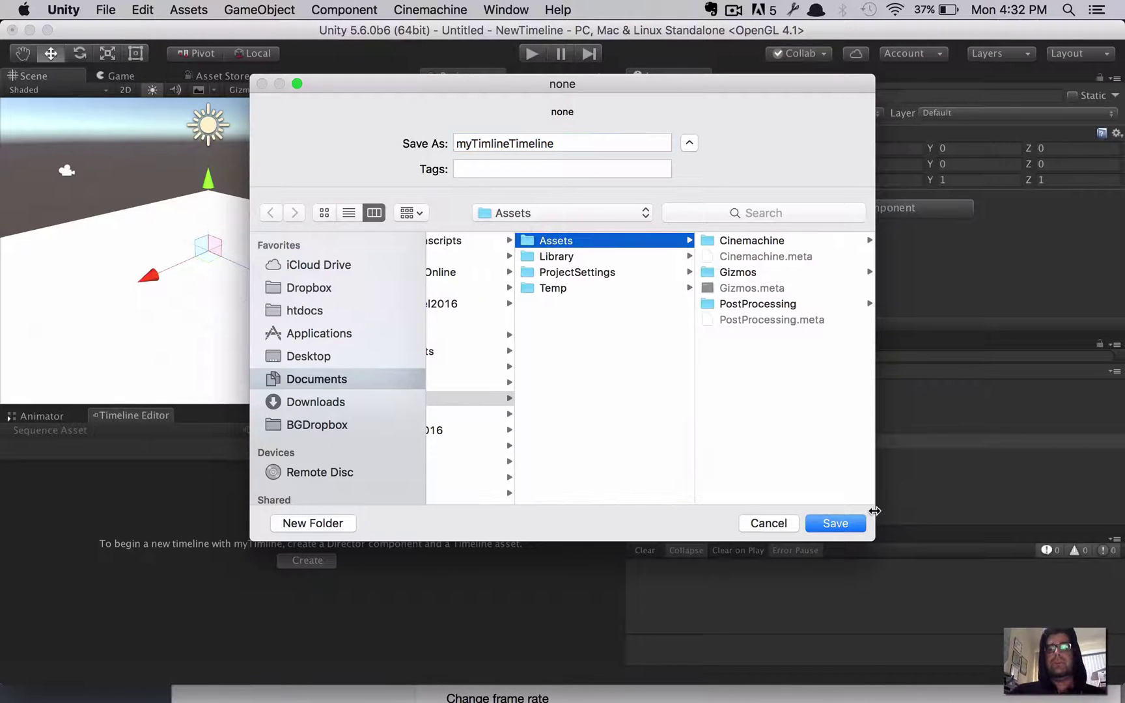
left_click(857, 524)
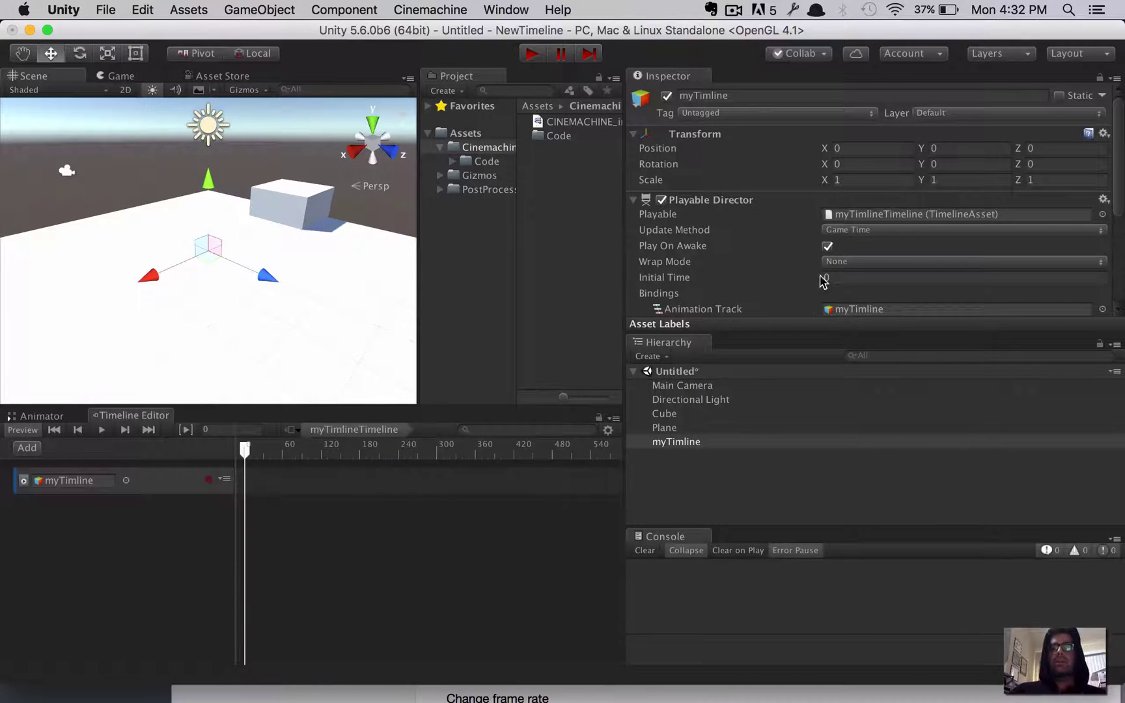
scroll(798, 176, "down", 5)
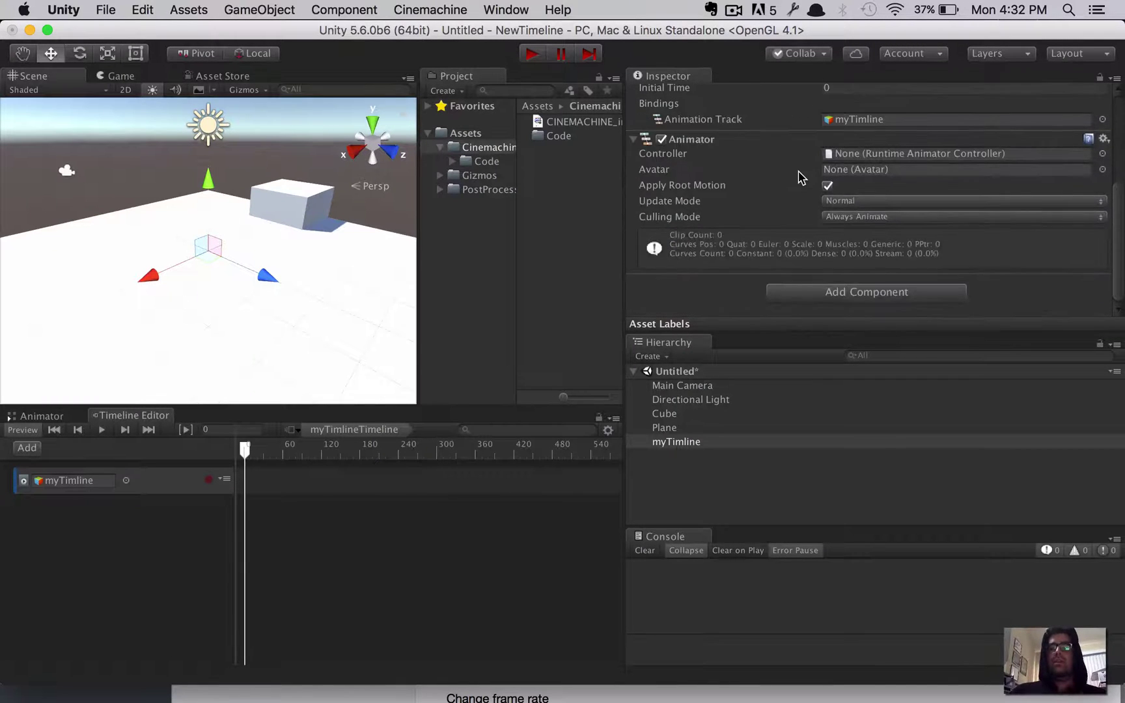
scroll(803, 221, "up", 5)
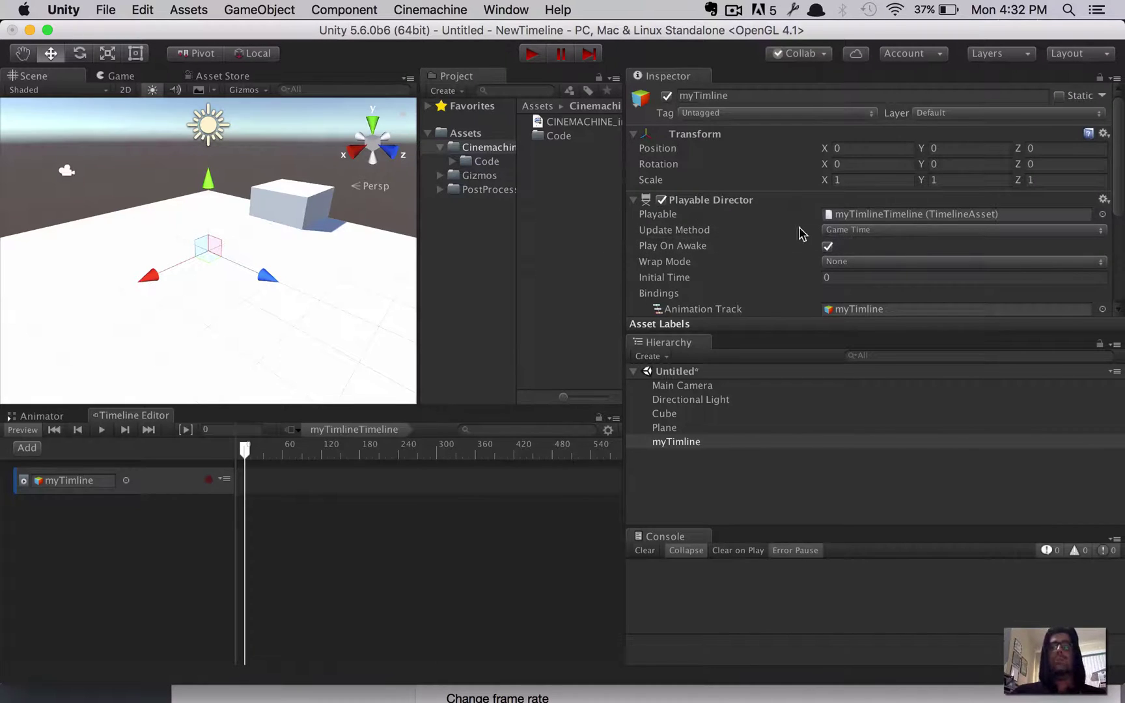
scroll(799, 233, "down", 2)
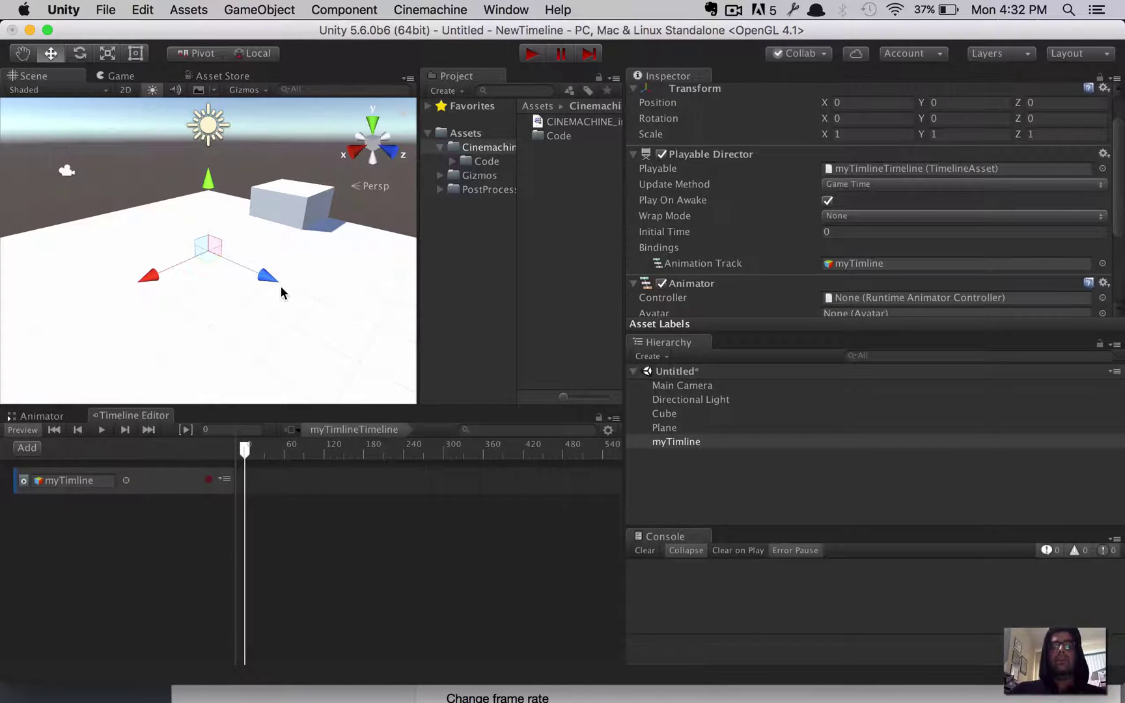
Step: Deselect the timeline object and browse the creation menus, closing them without adding anything
left_click(703, 486)
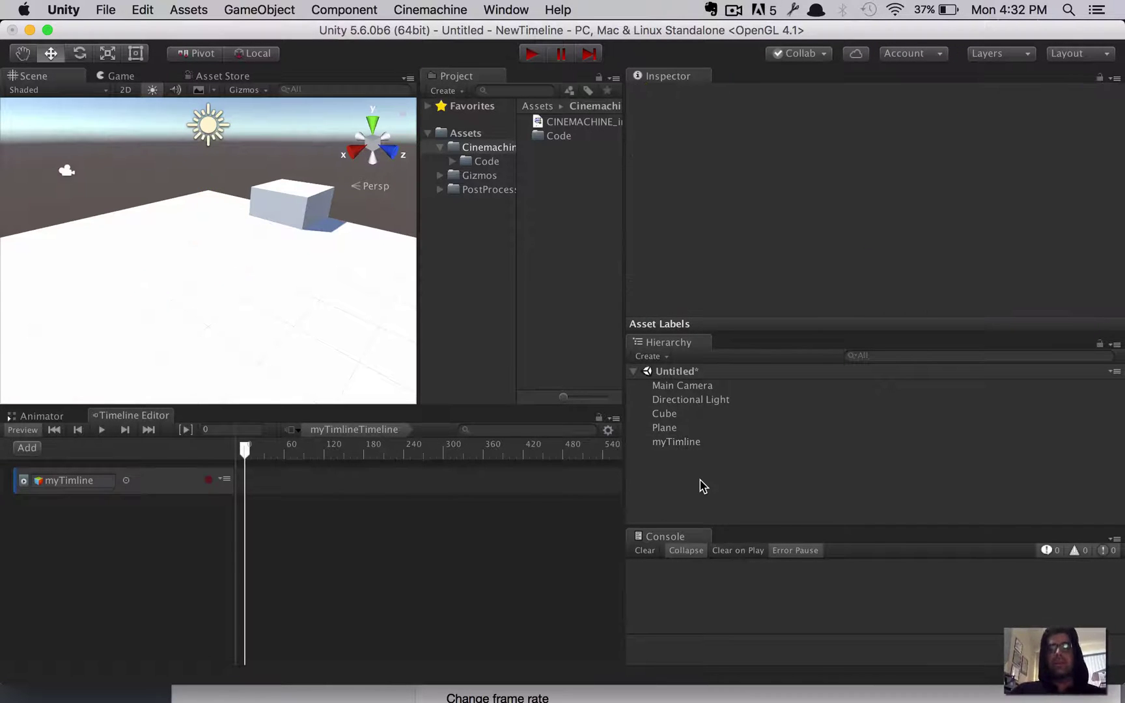
left_click(258, 9)
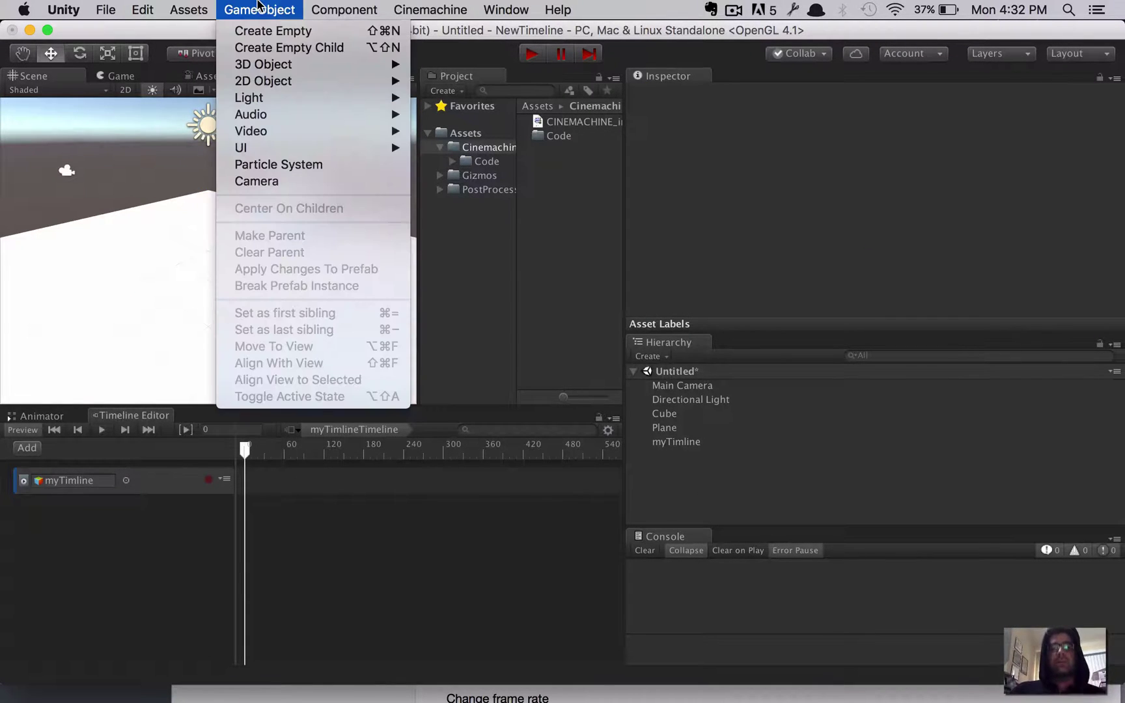
mouse_move(190, 5)
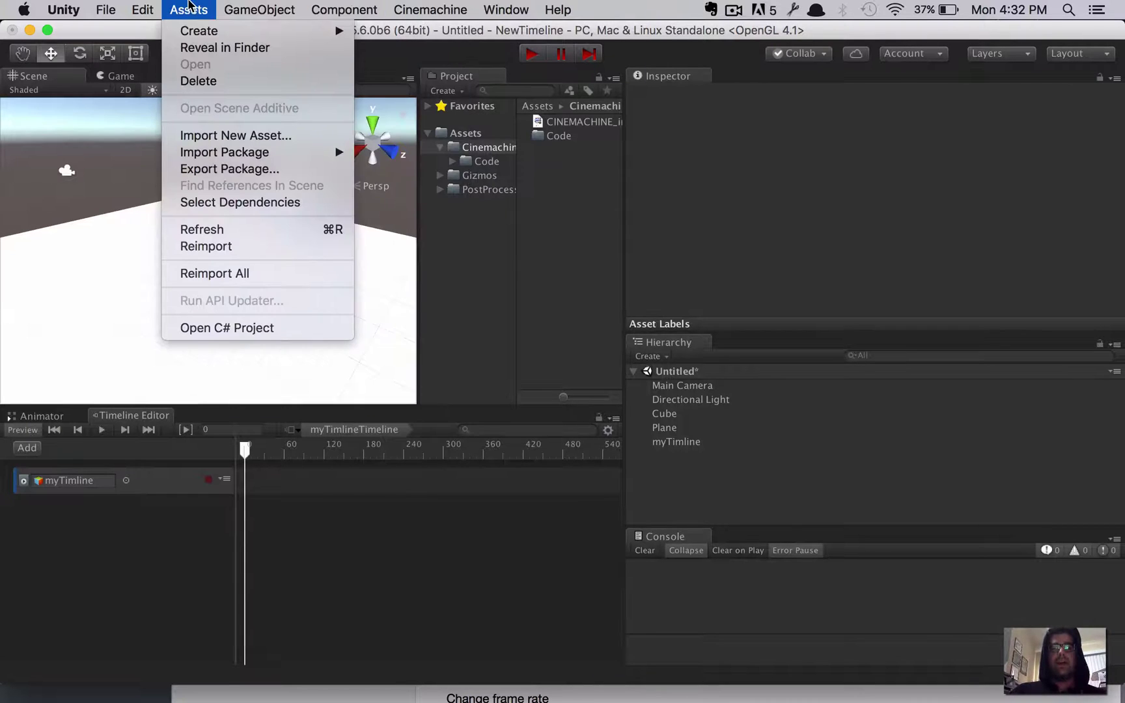
mouse_move(194, 31)
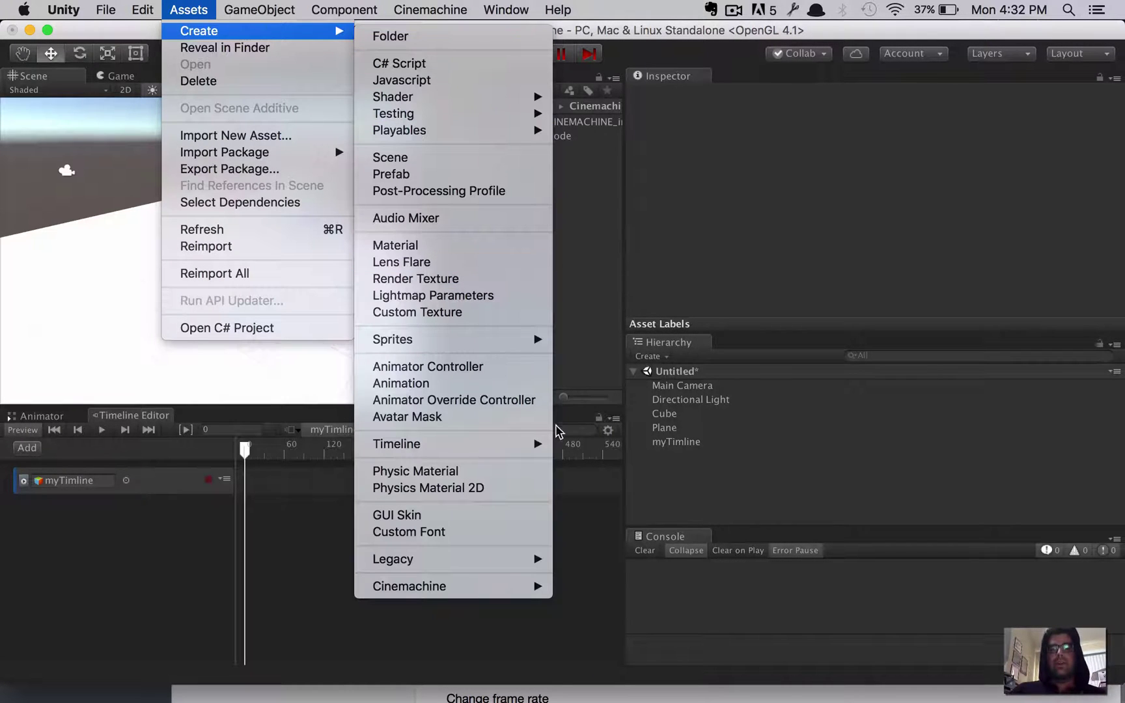
mouse_move(513, 589)
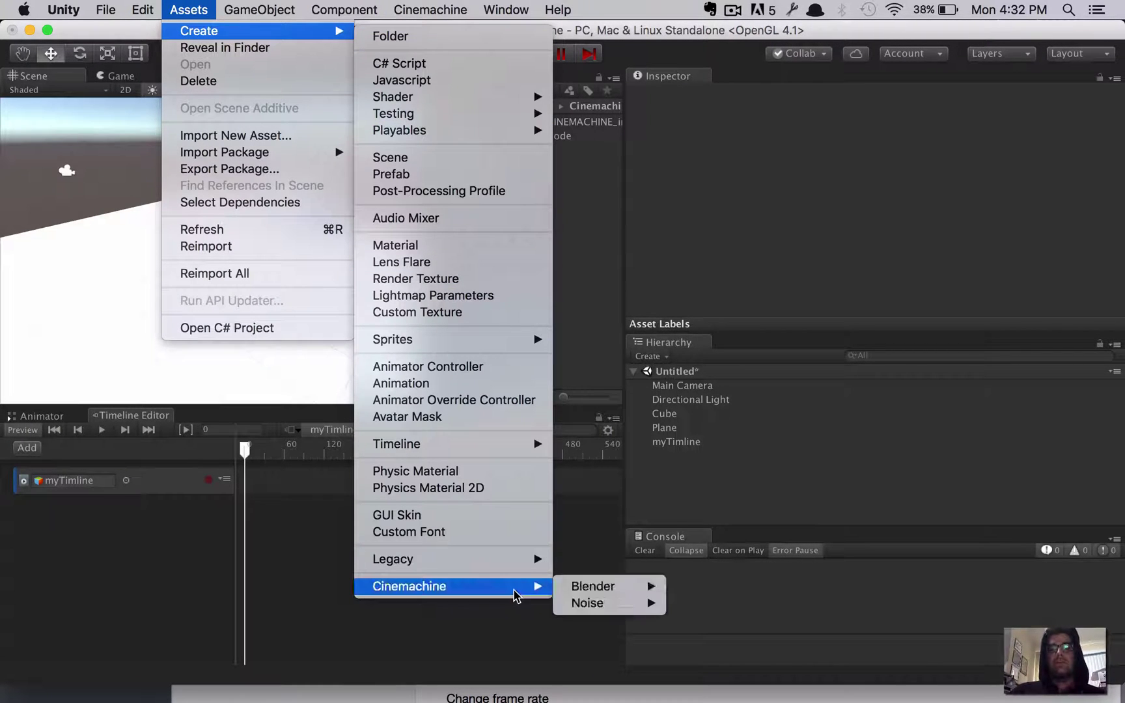
mouse_move(612, 600)
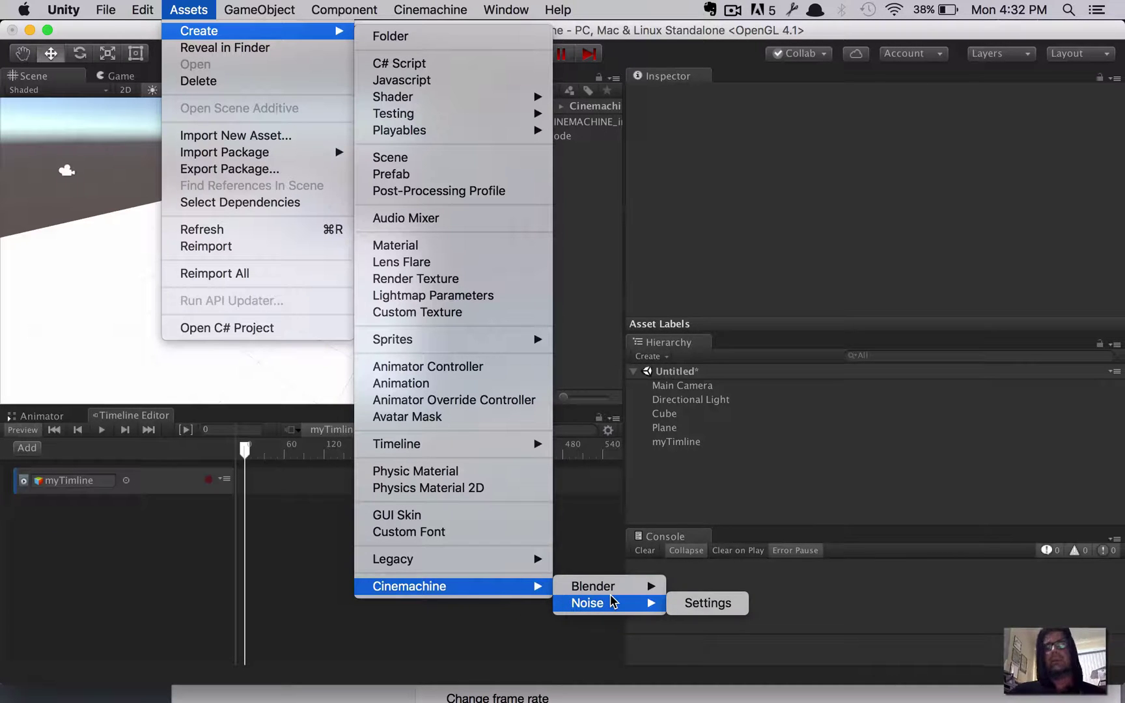
left_click(291, 610)
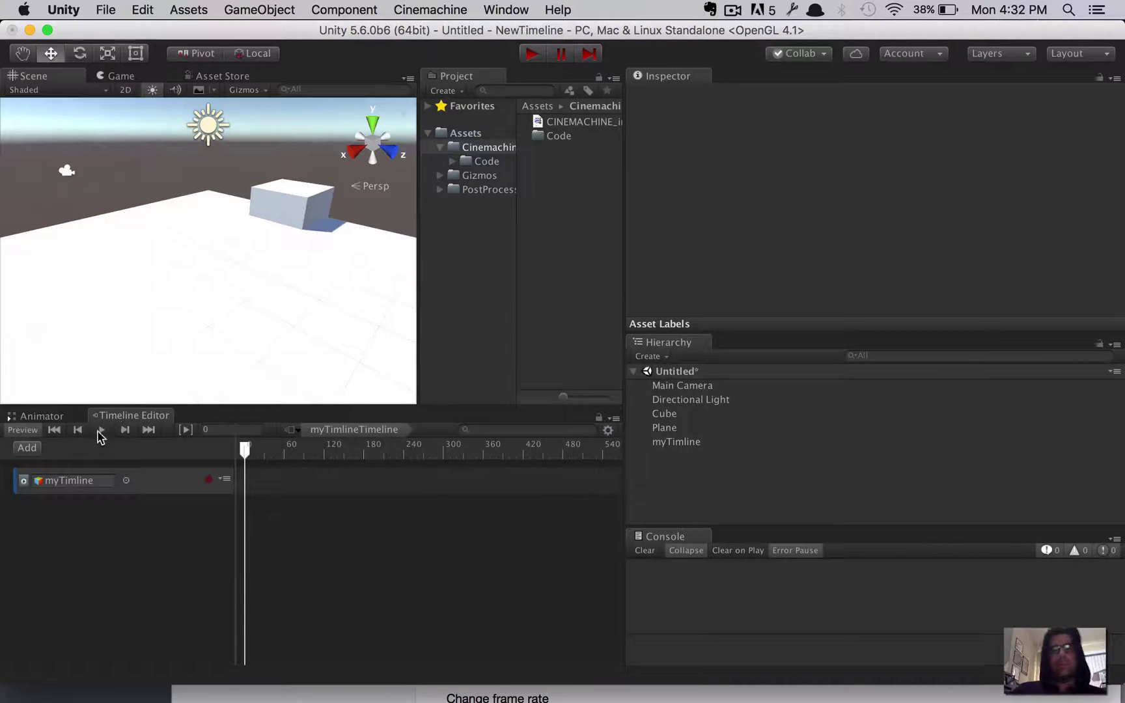
Step: Add a Cinemachine Track below the myTimline animation track and select it
left_click(34, 450)
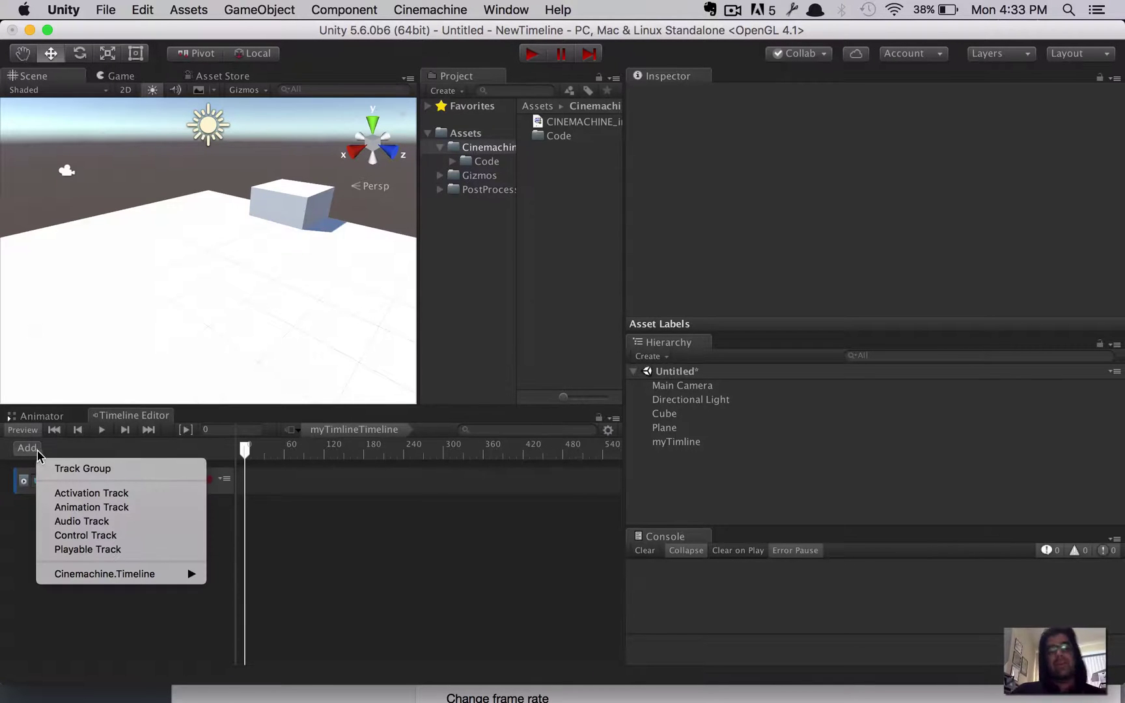
mouse_move(161, 579)
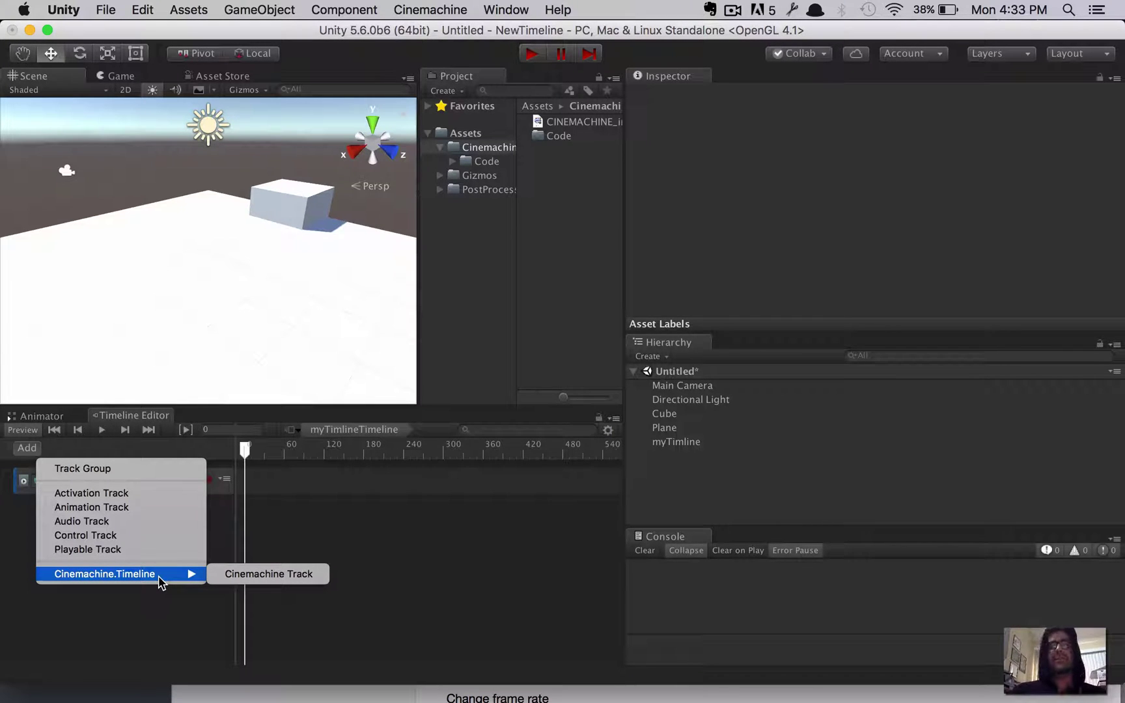
left_click(246, 581)
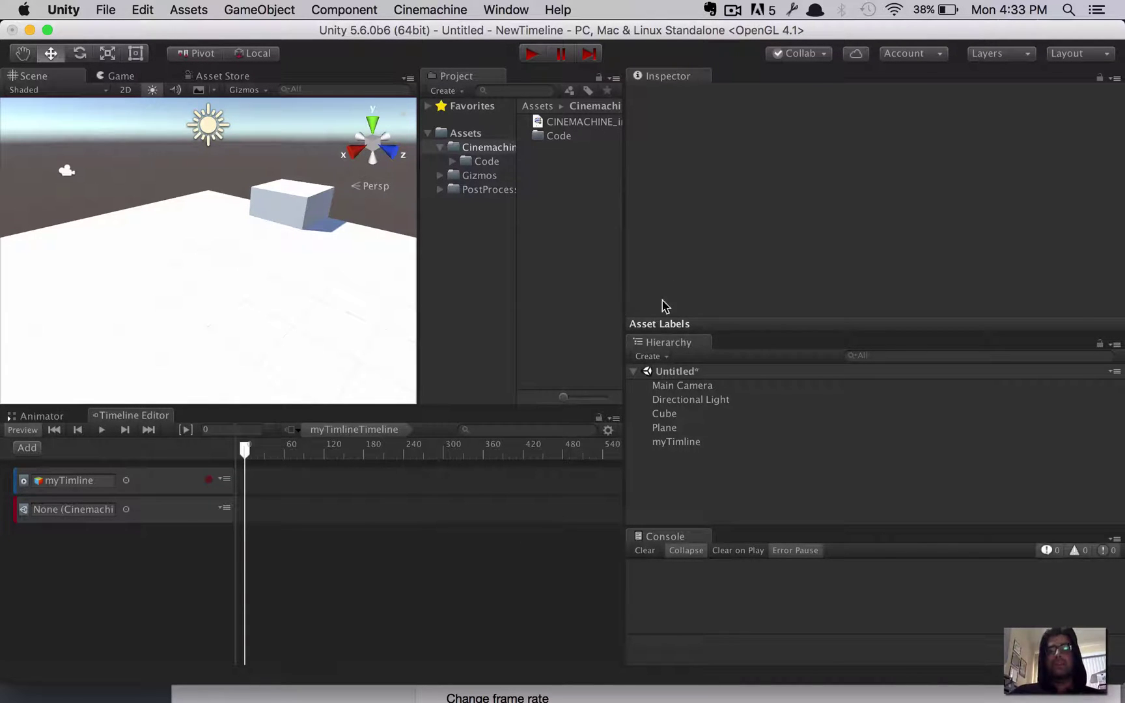
left_click(146, 514)
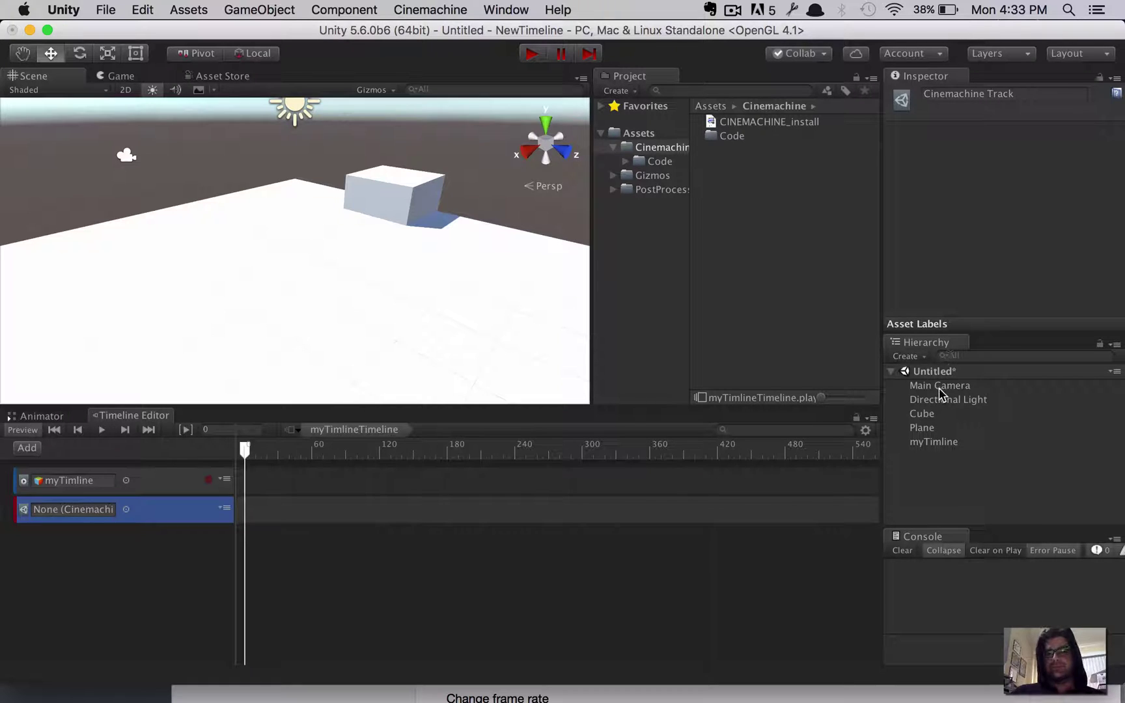
Step: Bind the Cinemachine track to Main Camera, creating a CinemachineBrain on the camera
left_click_drag(947, 388, 417, 571)
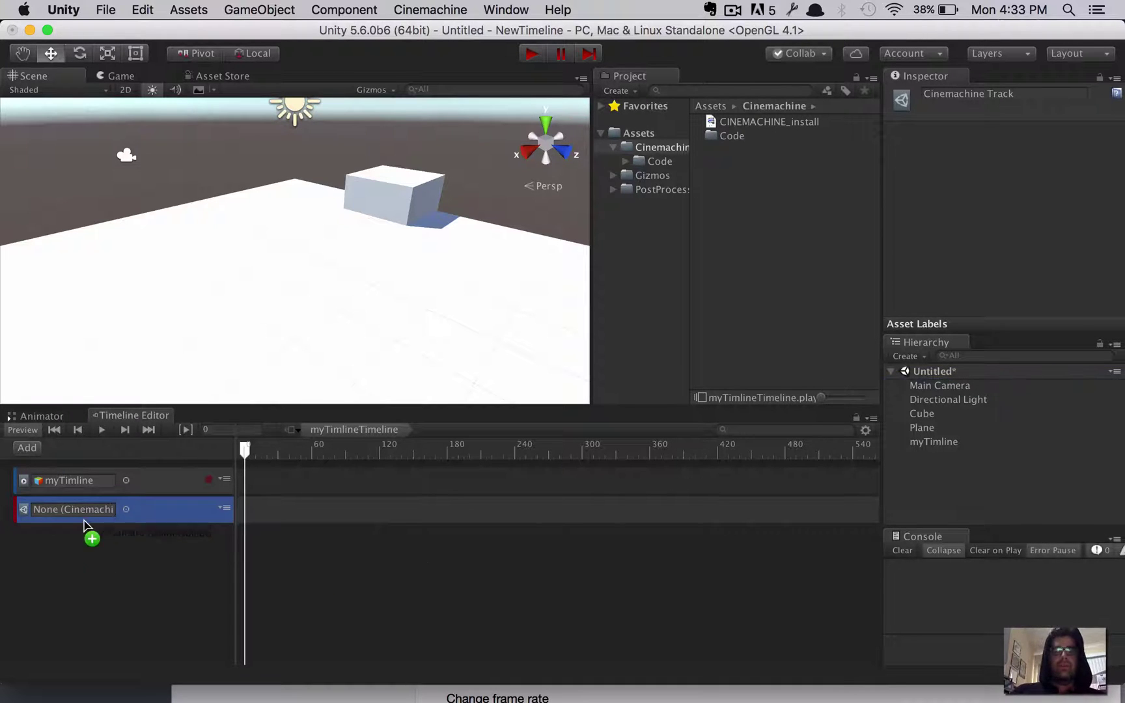
left_click_drag(85, 519, 82, 518)
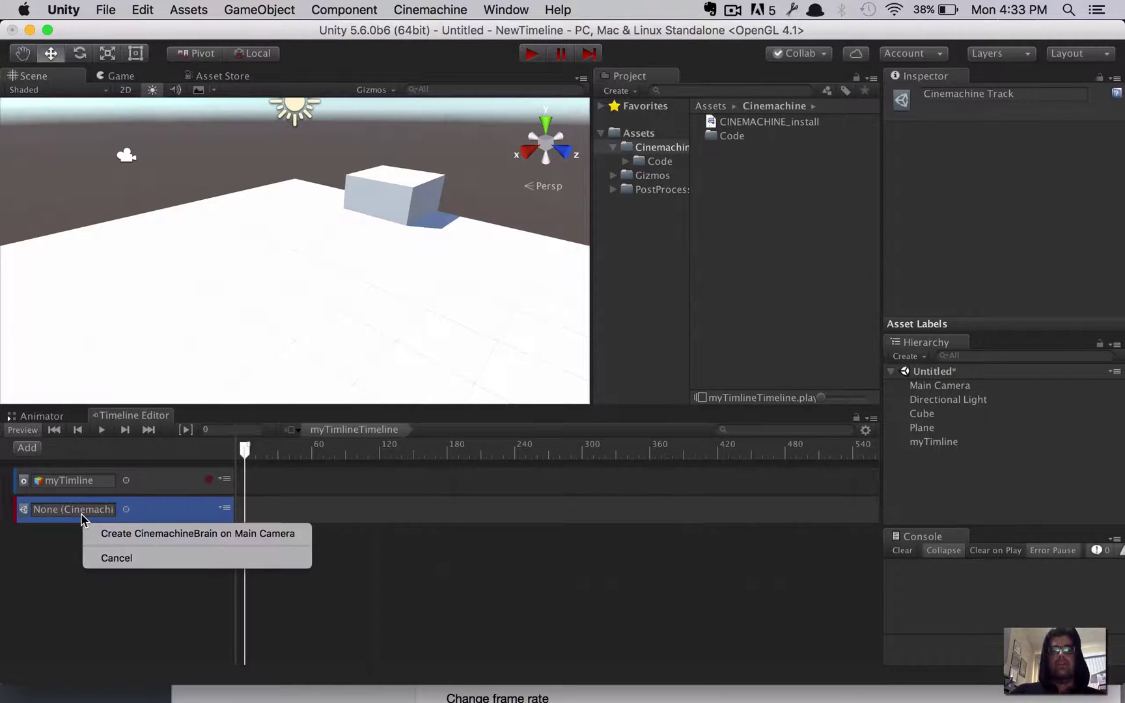
left_click(178, 534)
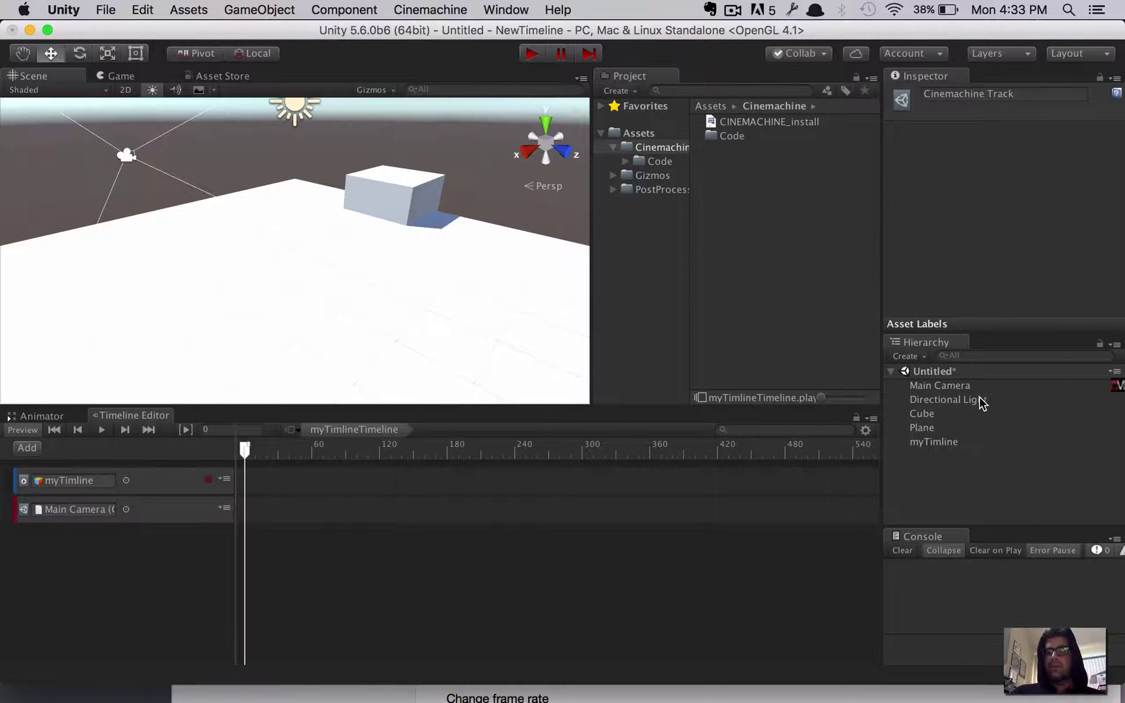
Step: Review Main Camera's components, then select myTimline to show its tracks
left_click(982, 401)
left_click(995, 381)
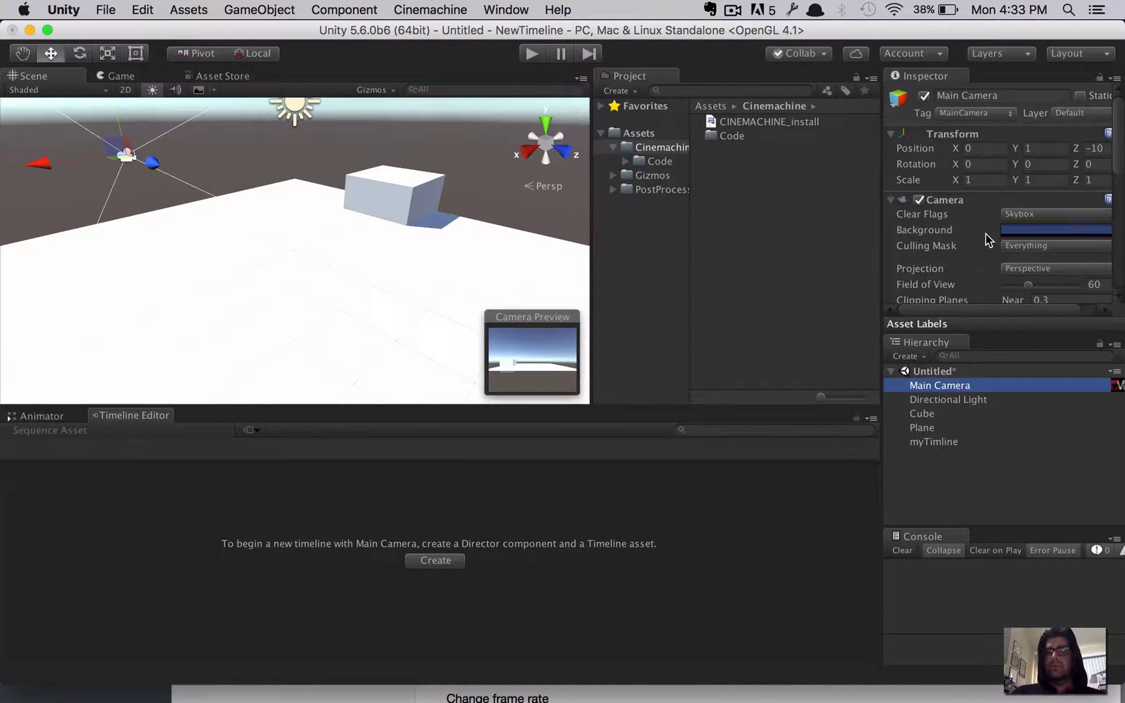
scroll(986, 240, "down", 5)
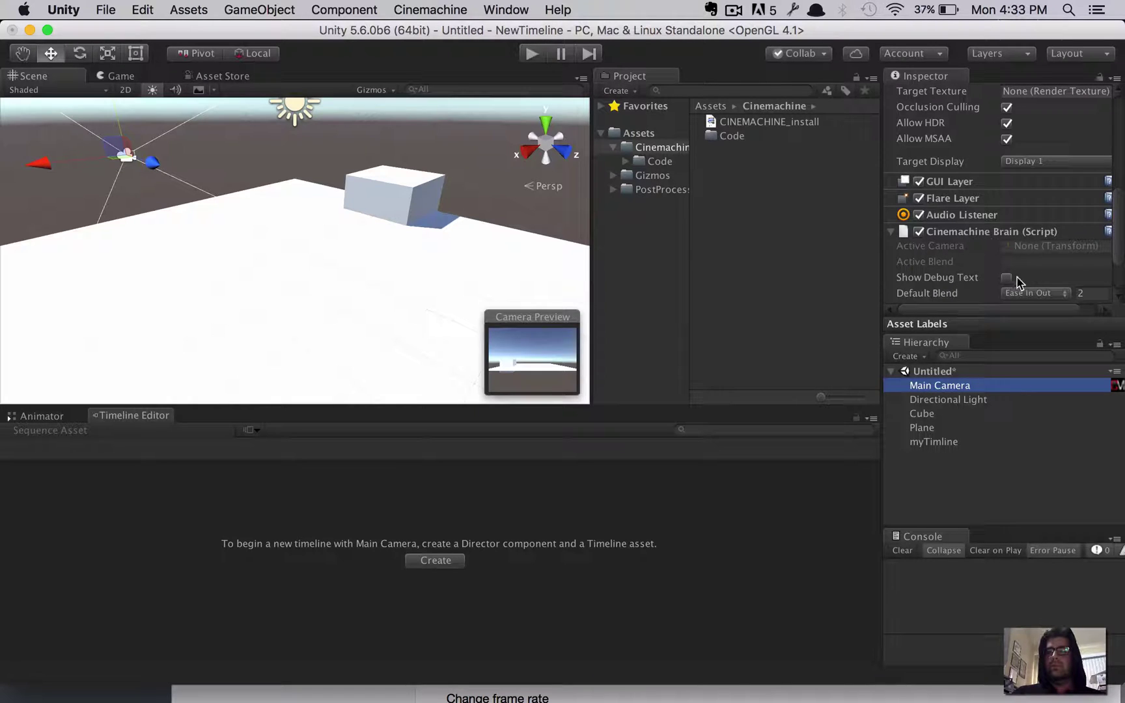
left_click(923, 505)
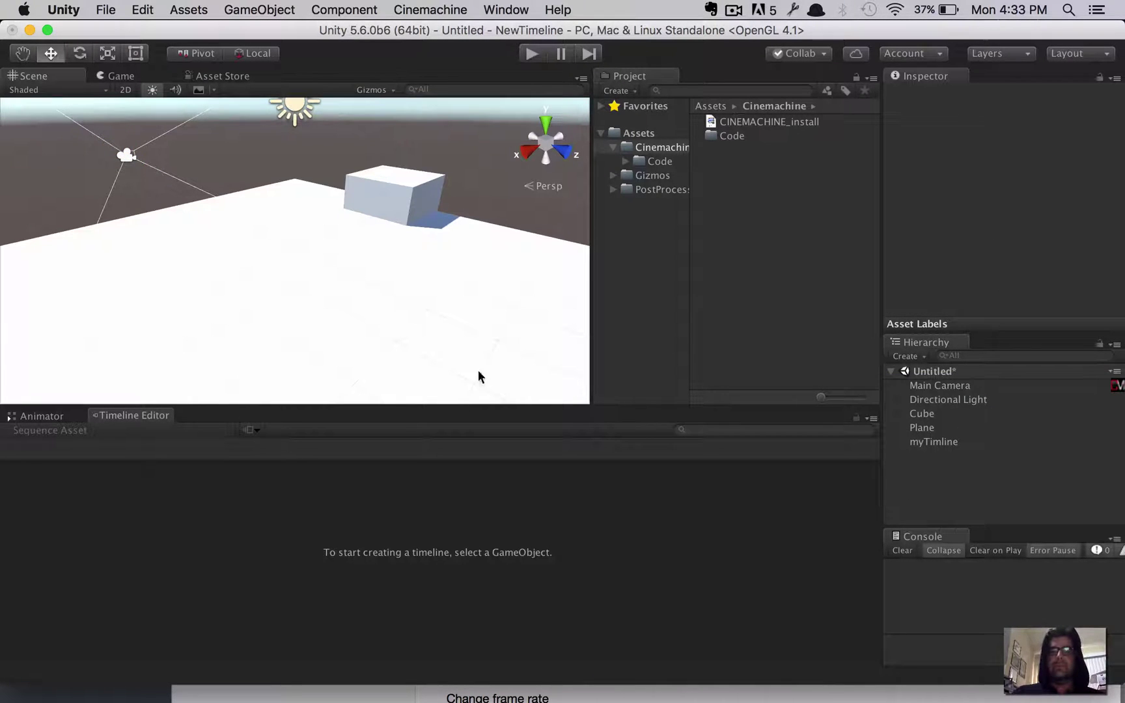
left_click(945, 444)
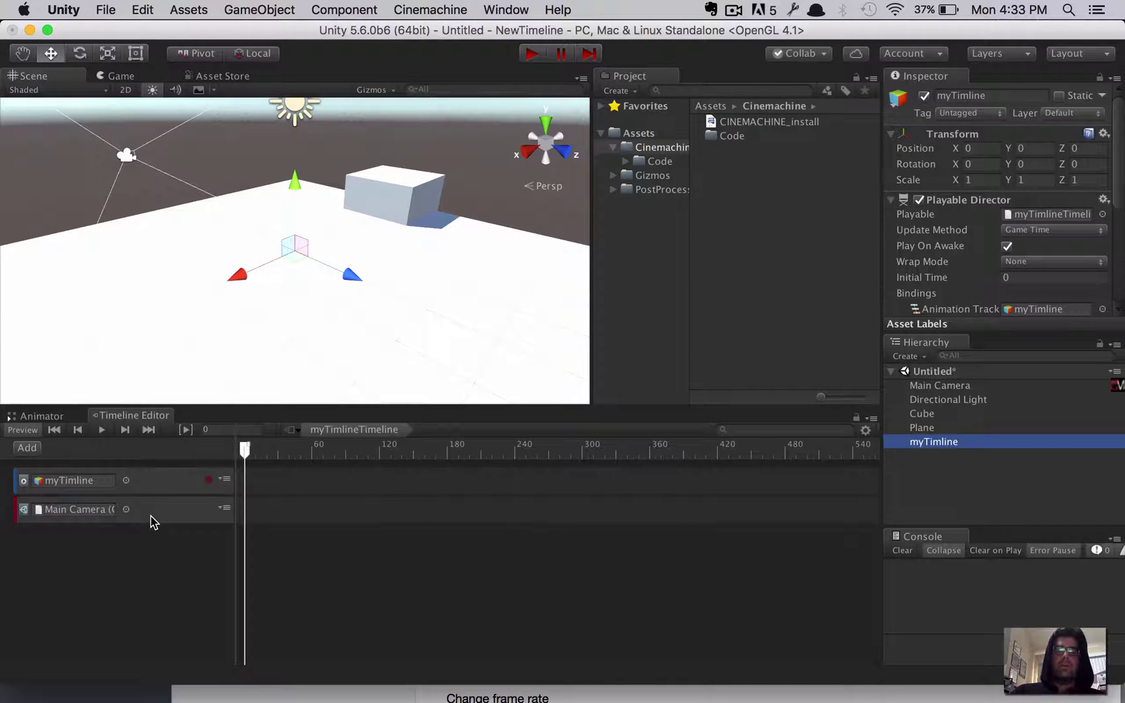
Step: Add two Cinemachine Shot clips to the Main Camera track
right_click(153, 522)
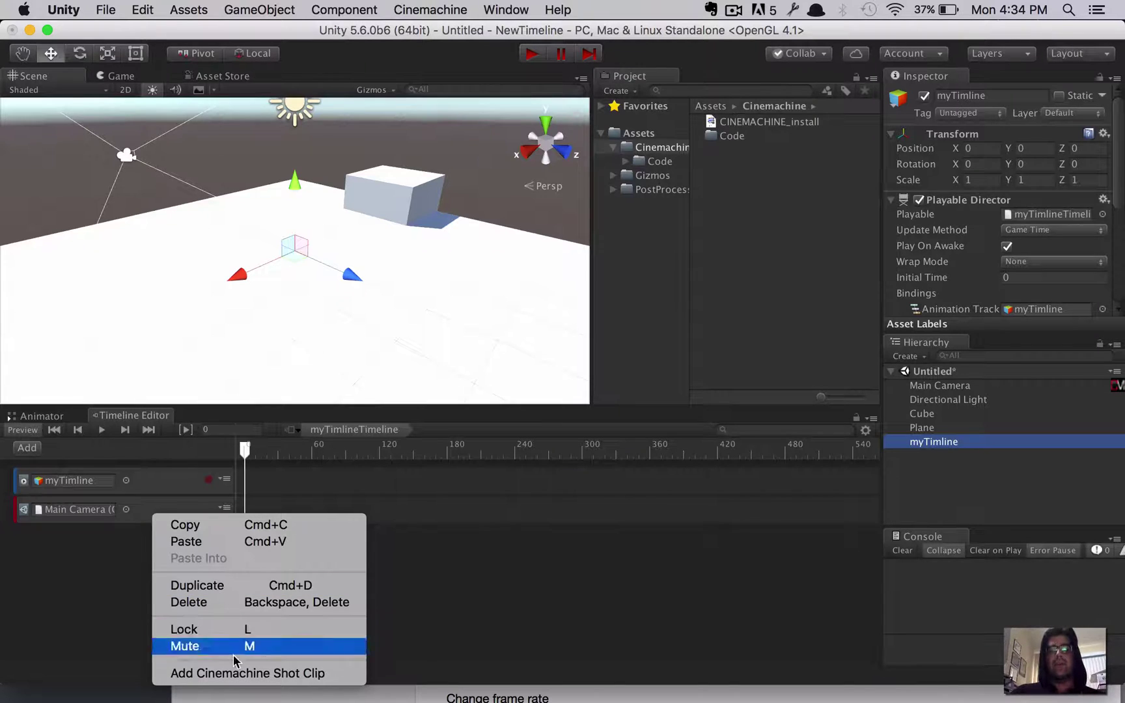
left_click(293, 673)
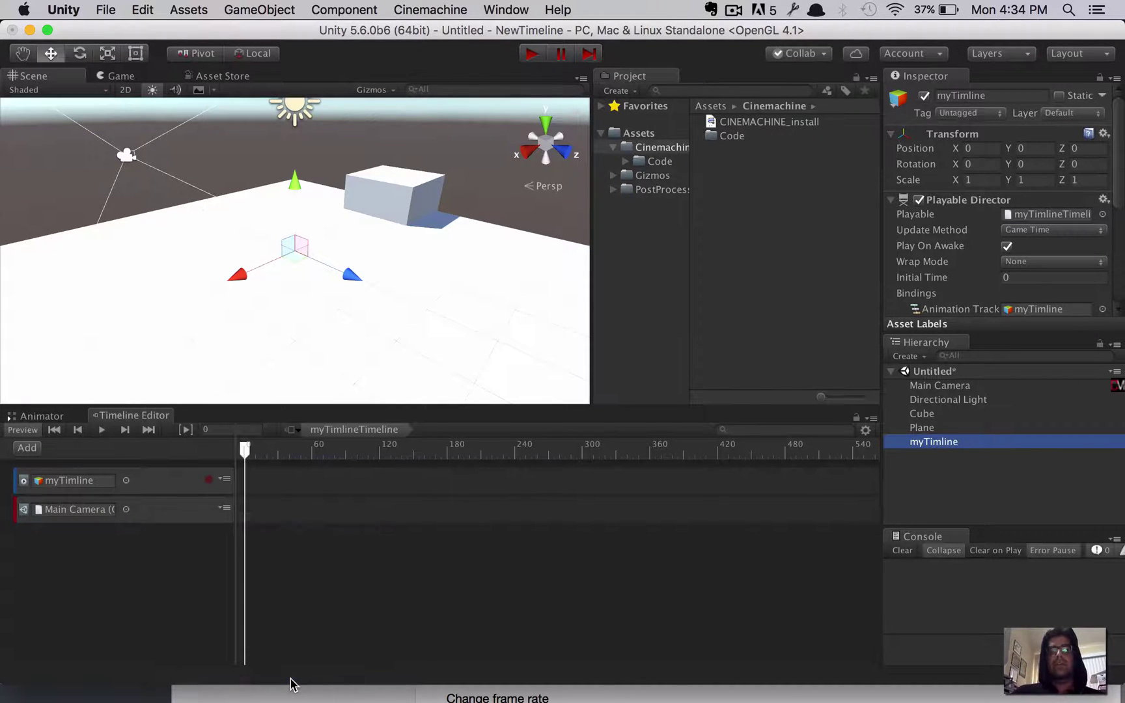
right_click(164, 512)
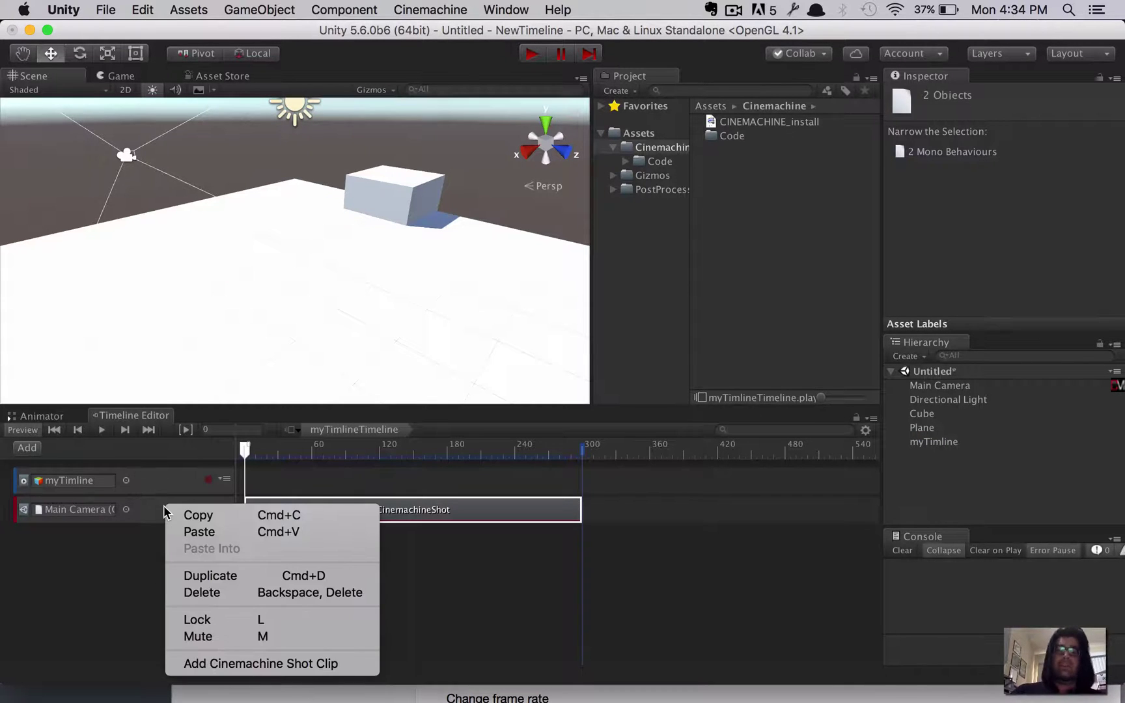
left_click(224, 666)
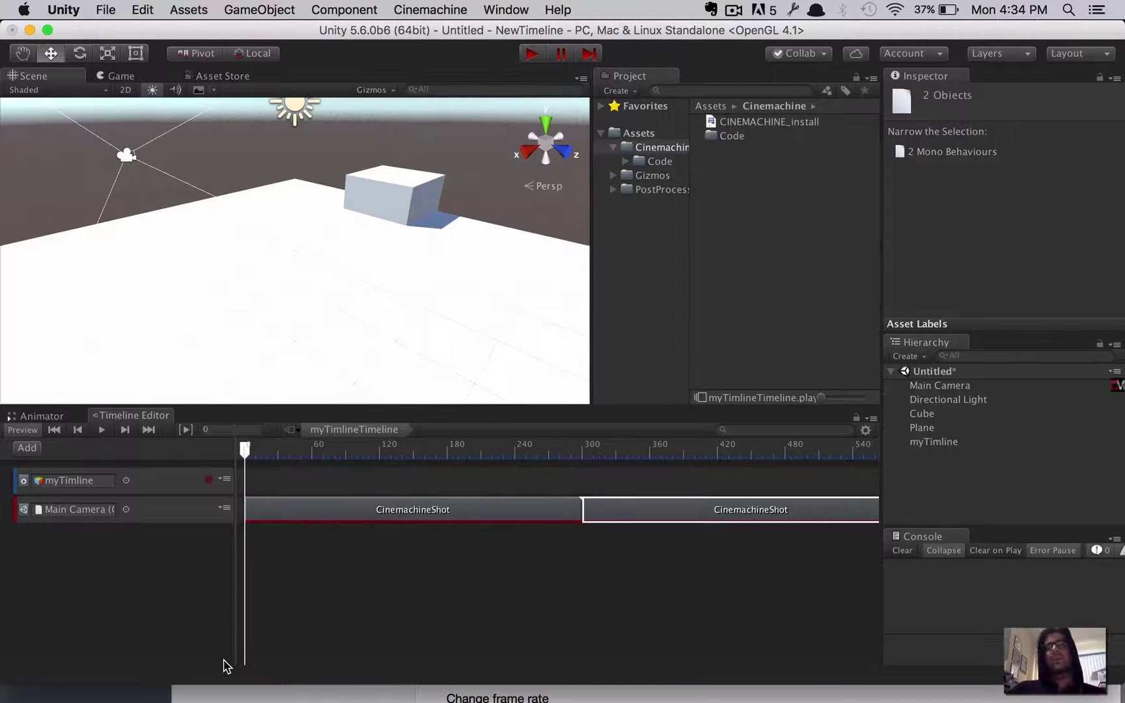
Step: Check the clip timings, confirming the second shot runs from 5 to 10 seconds
left_click(436, 531)
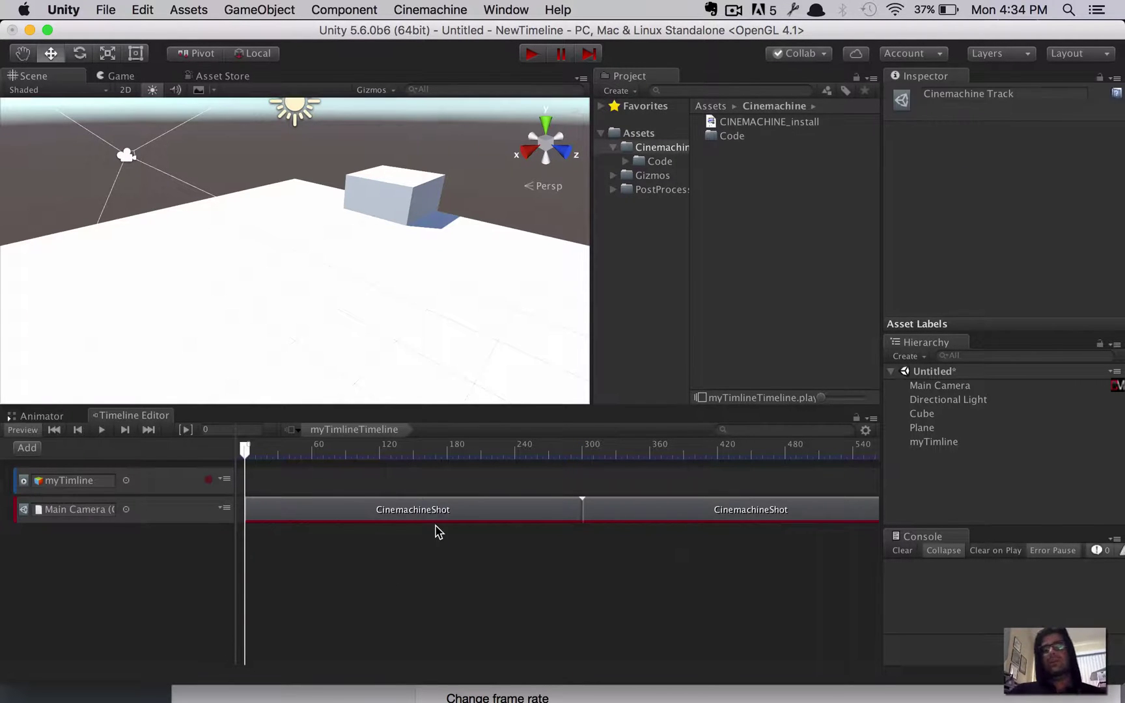
left_click(466, 511)
left_click(662, 501)
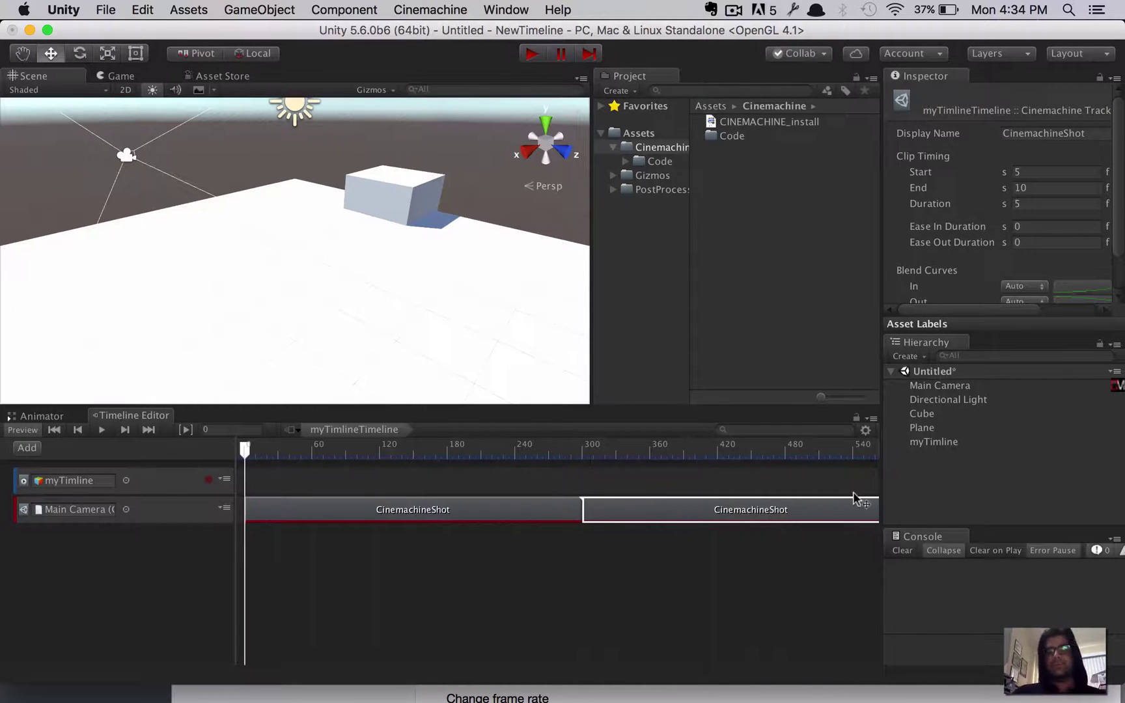
Step: Review the first CinemachineShot clip's start and end times
left_click(466, 510)
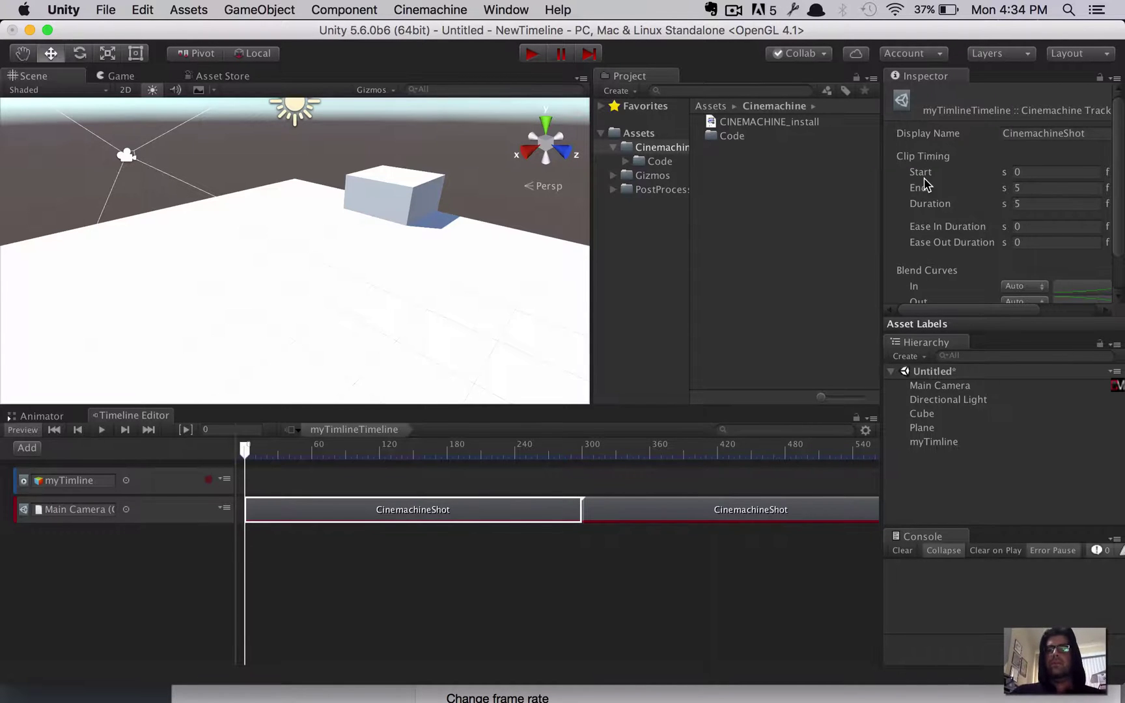
scroll(928, 184, "right", 5)
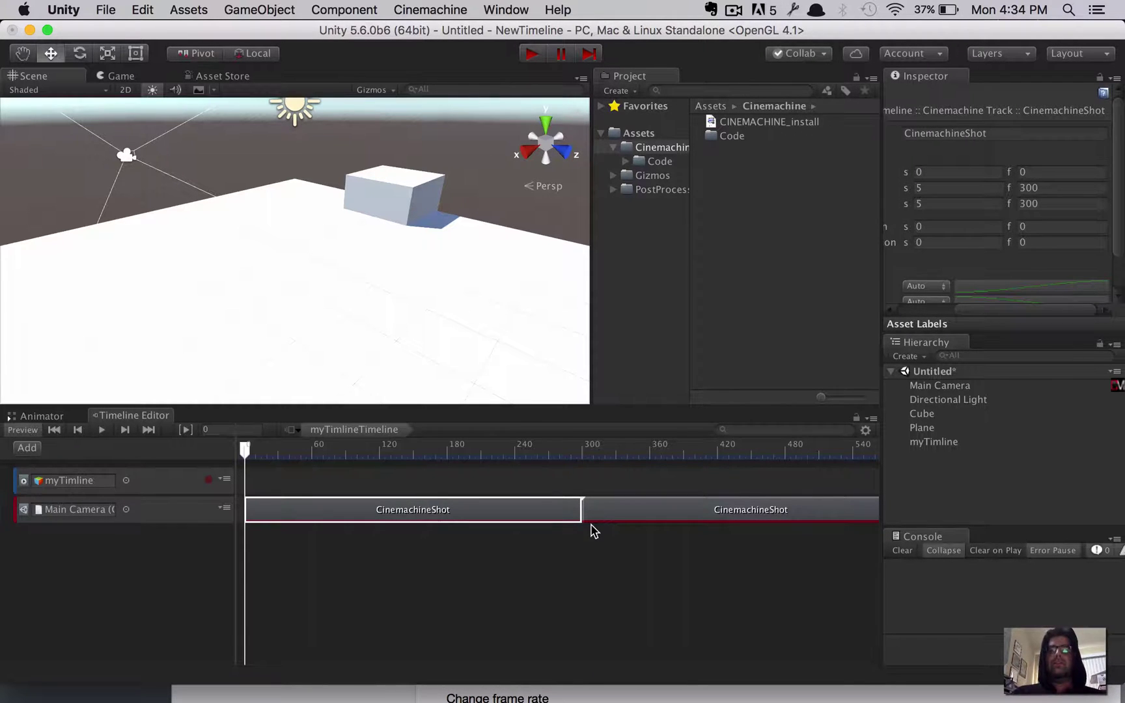
scroll(592, 528, "right", 5)
scroll(605, 636, "left", 5)
scroll(1022, 174, "down", 2)
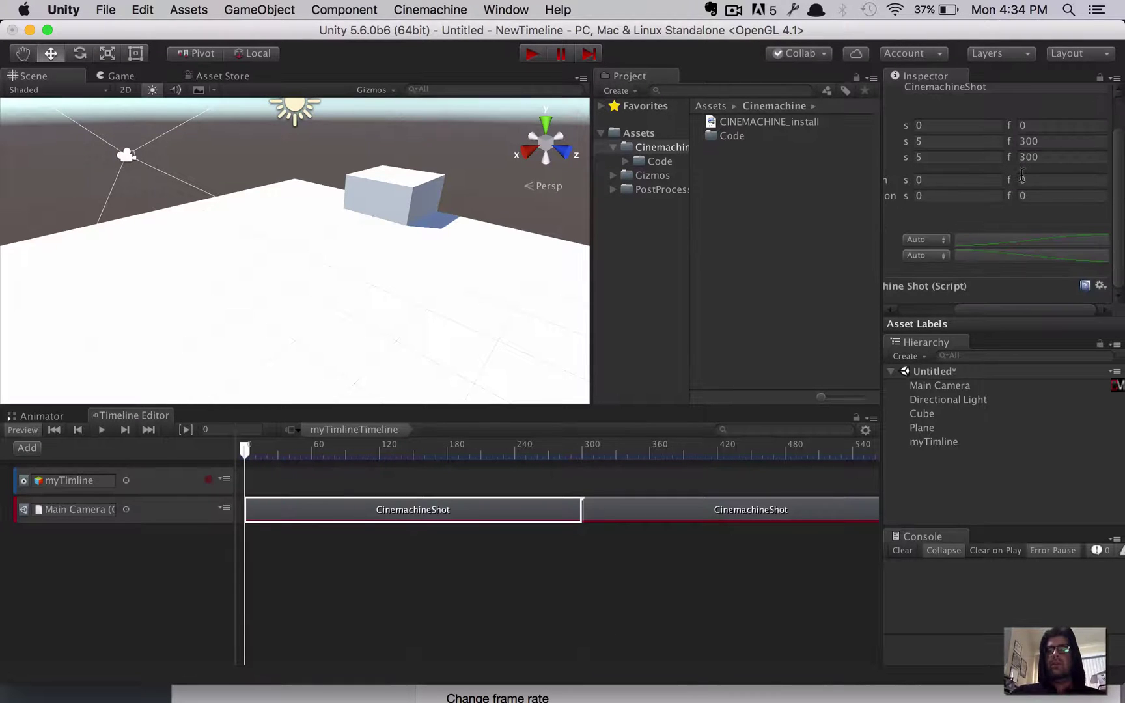
scroll(914, 193, "left", 3)
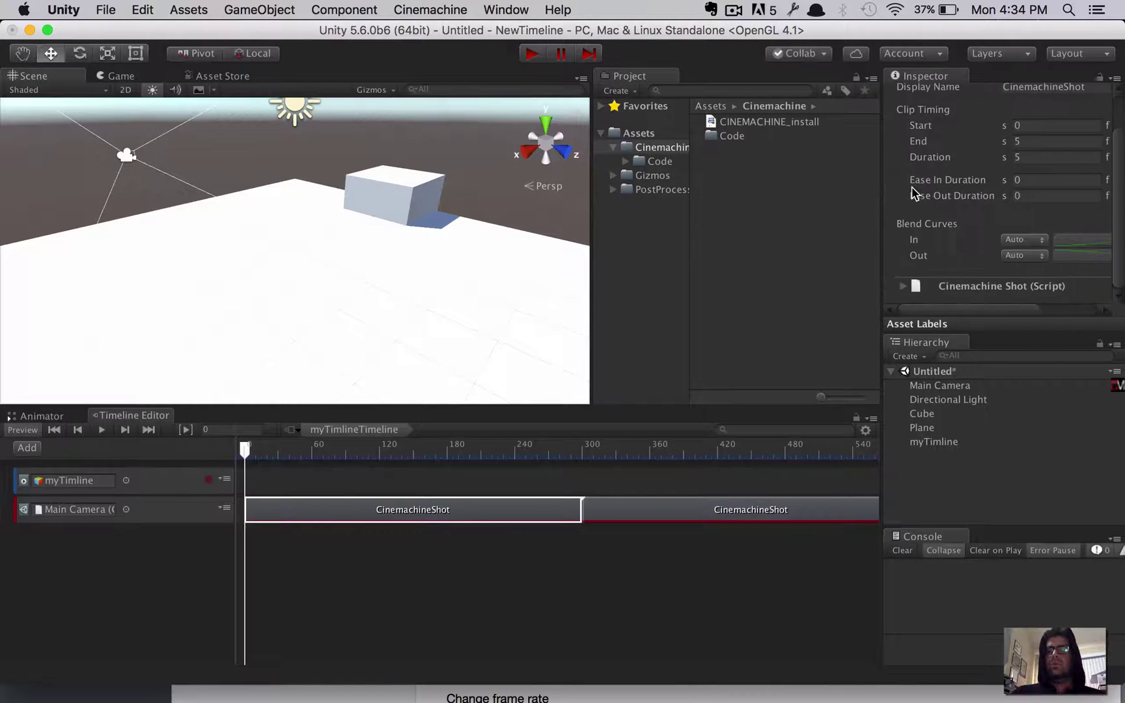
Step: Expand the clip's Cinemachine Shot settings and create VirtualCamera1 for it
left_click(904, 290)
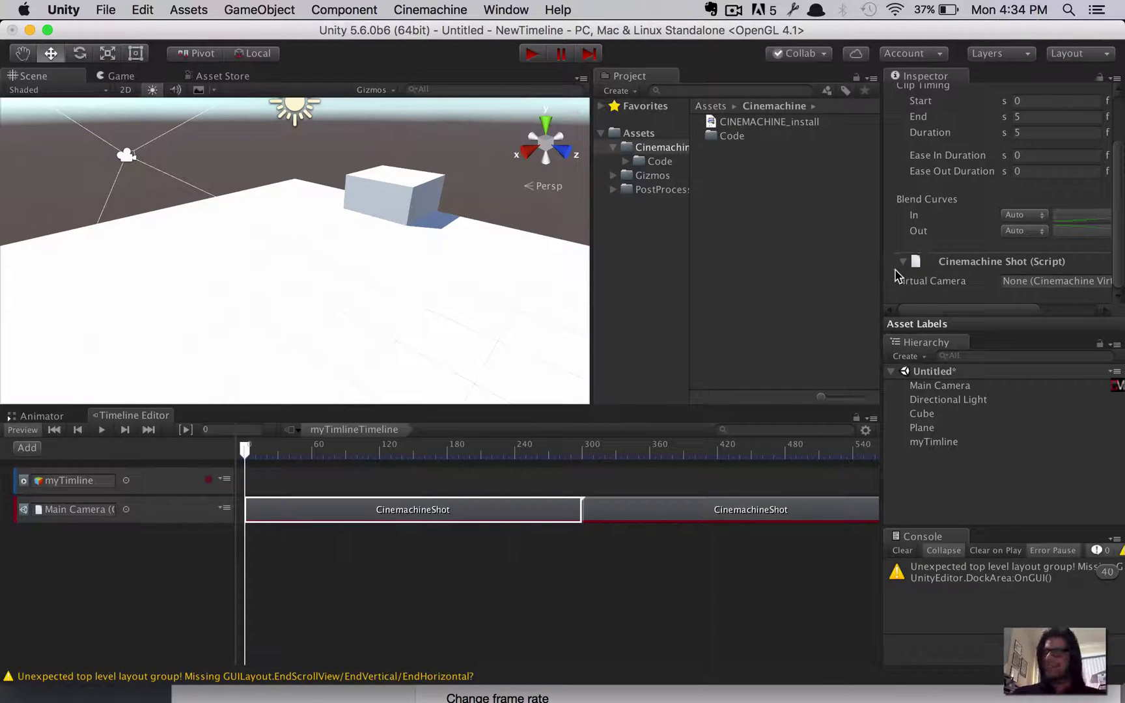
left_click_drag(882, 279, 835, 297)
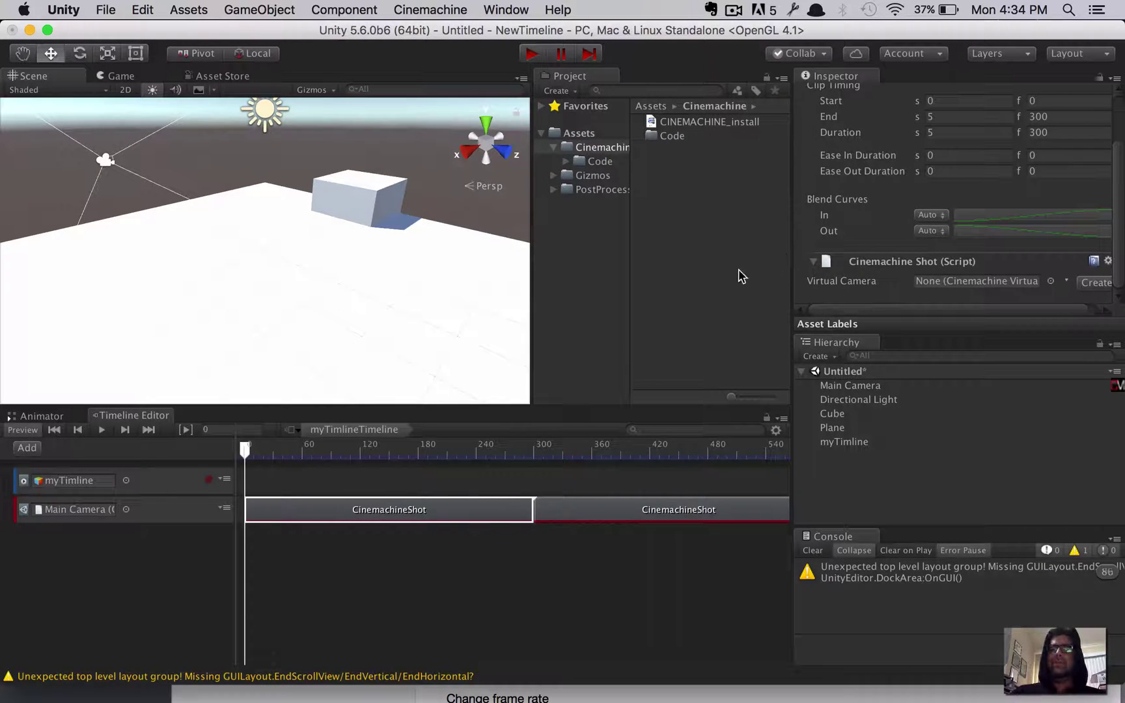
left_click_drag(792, 246, 791, 247)
left_click_drag(703, 260, 692, 254)
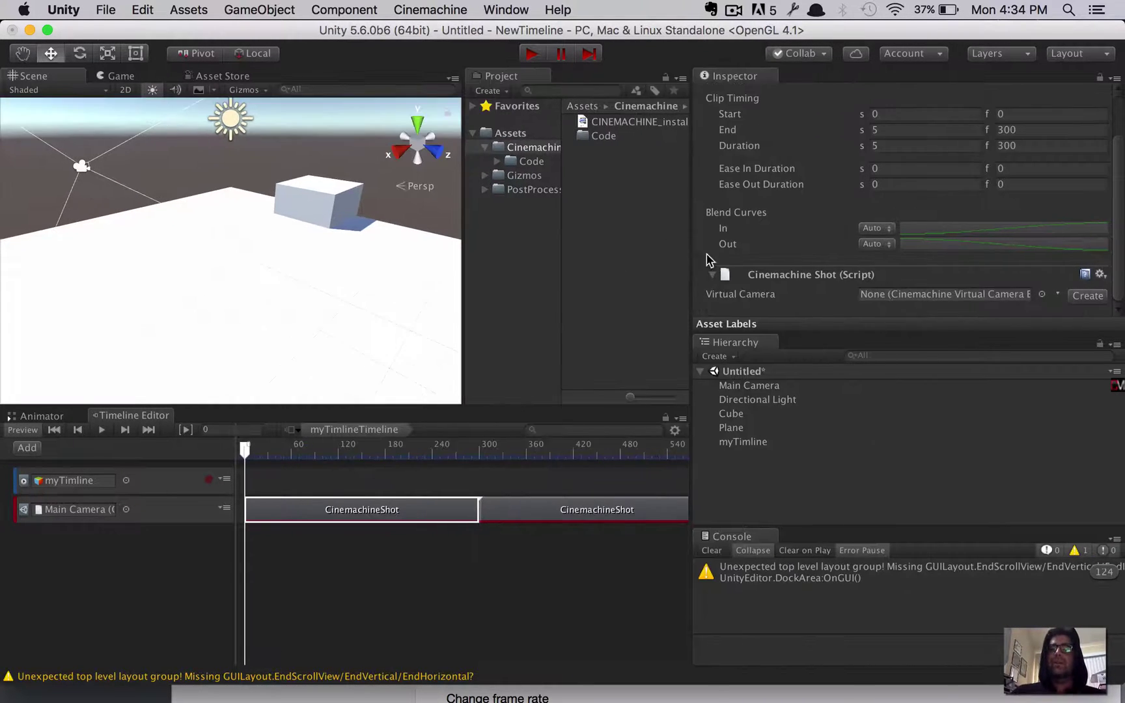
left_click(1083, 296)
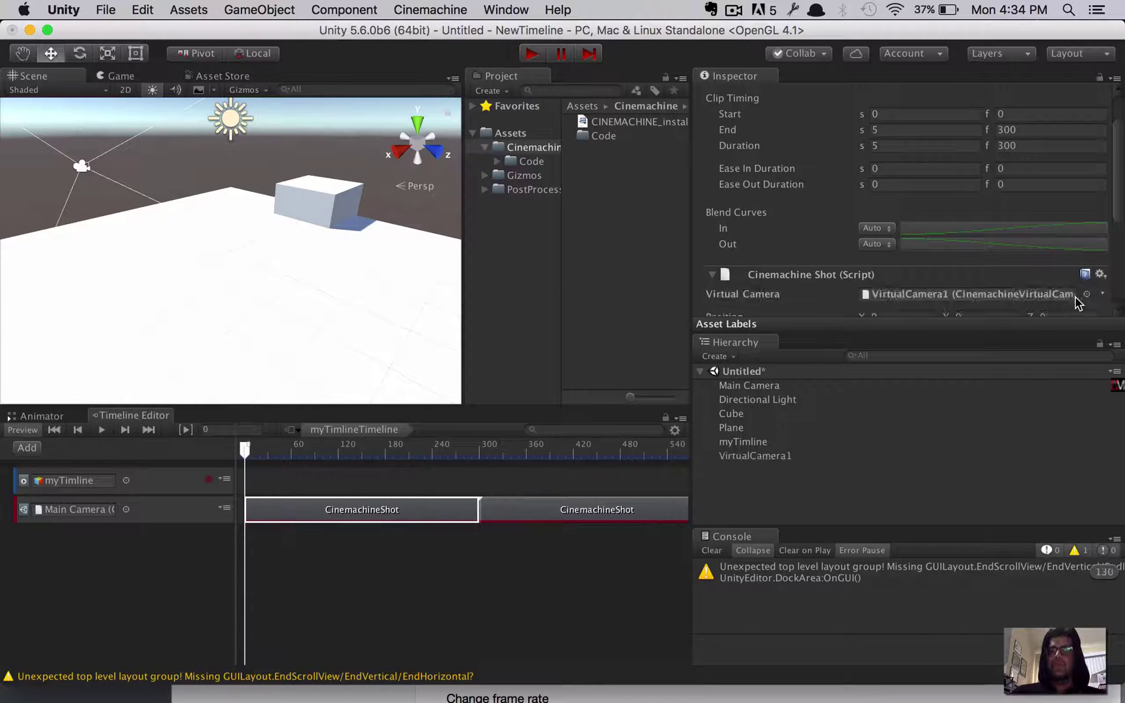
Step: Move VirtualCamera1 back along its Z axis to position -8.87
left_click(782, 458)
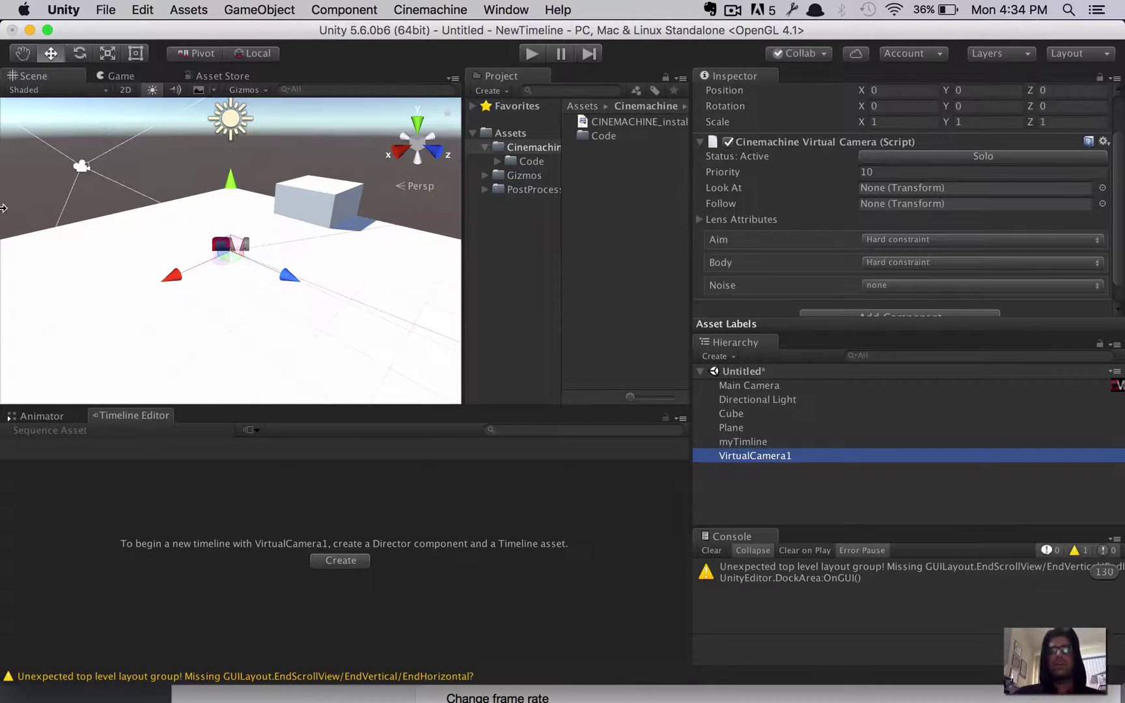
left_click(767, 458)
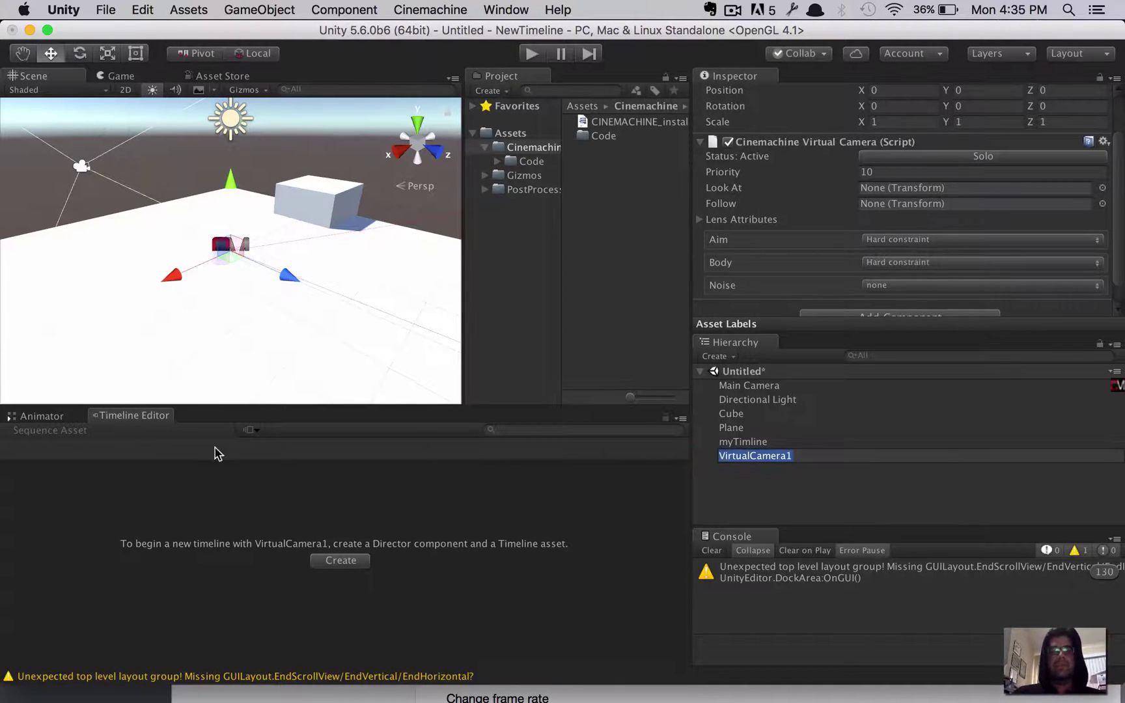
left_click_drag(282, 278, 55, 154)
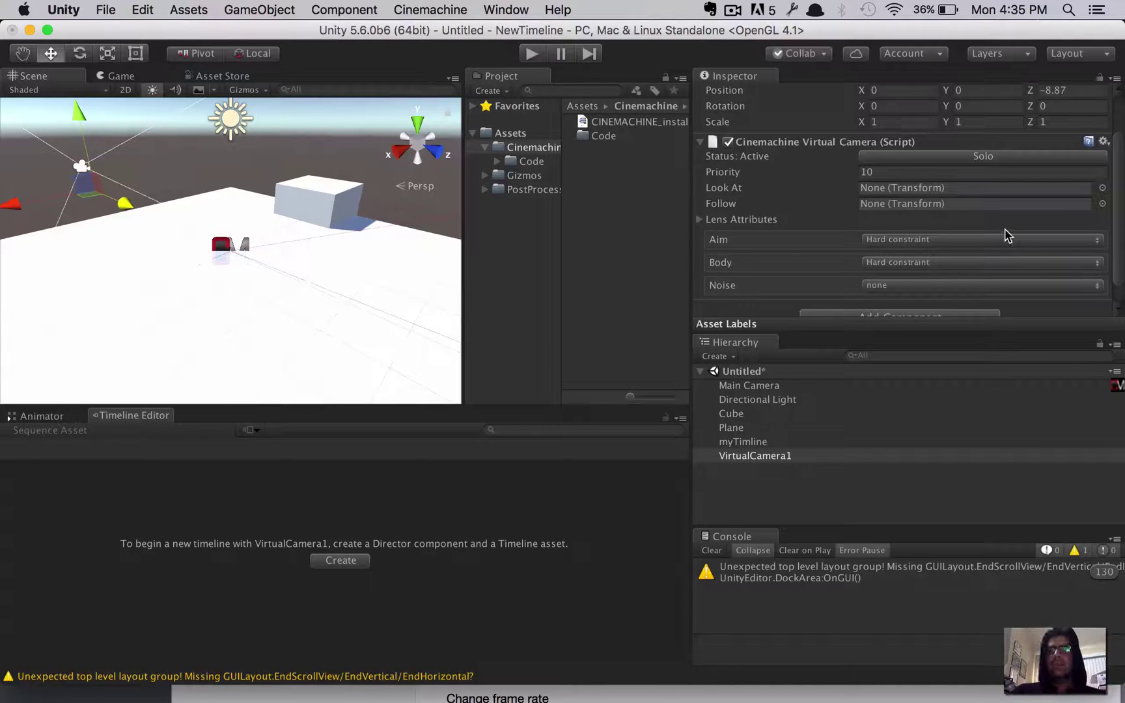
scroll(1006, 231, "up", 2)
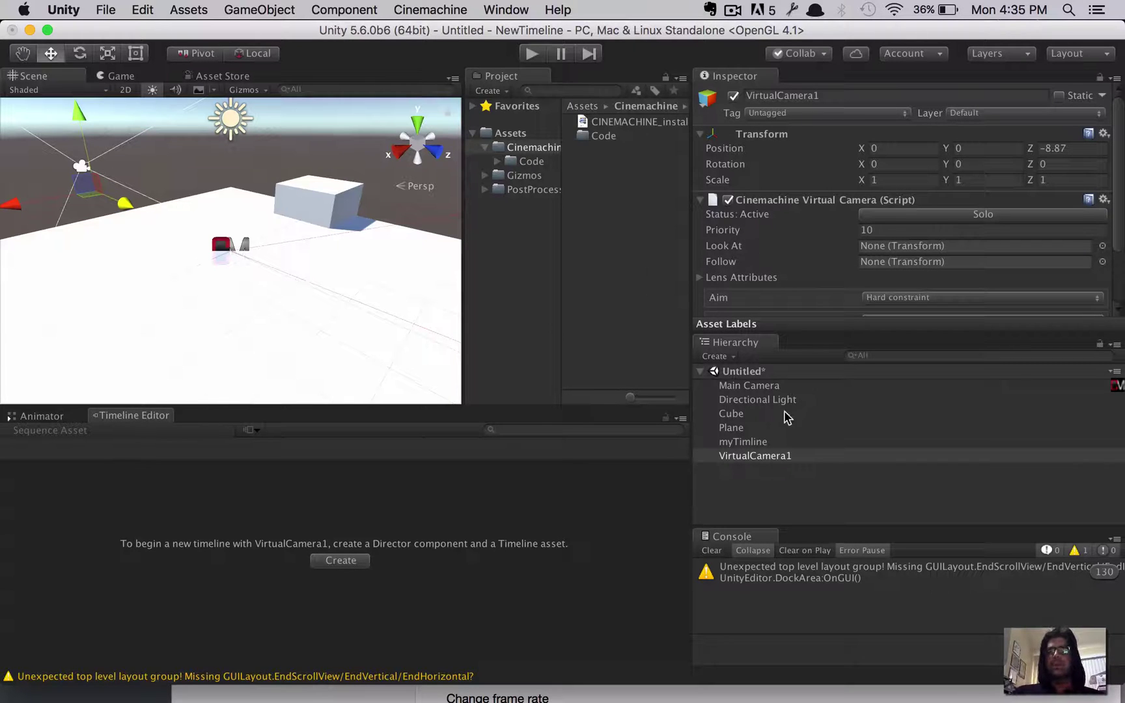
Step: Set the Cube as VirtualCamera1's Look At target
left_click_drag(744, 420, 913, 252)
scroll(831, 221, "down", 3)
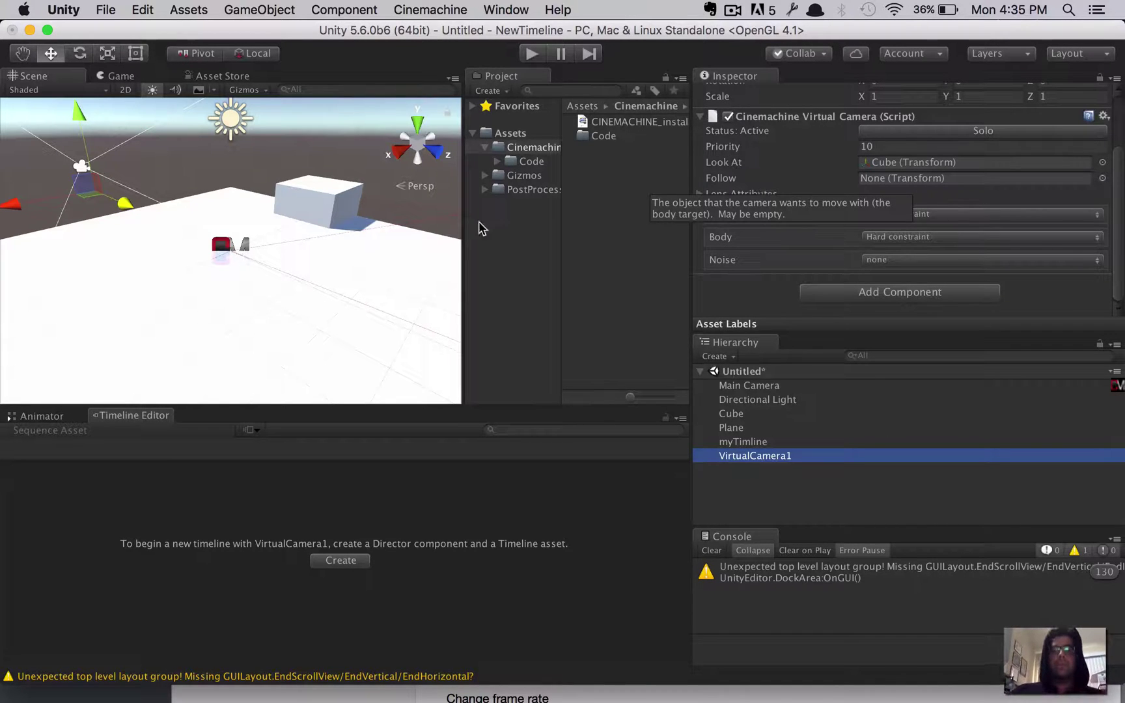
Step: Confirm the first shot uses VirtualCamera1, then select the second shot clip (5–10 s)
left_click(749, 443)
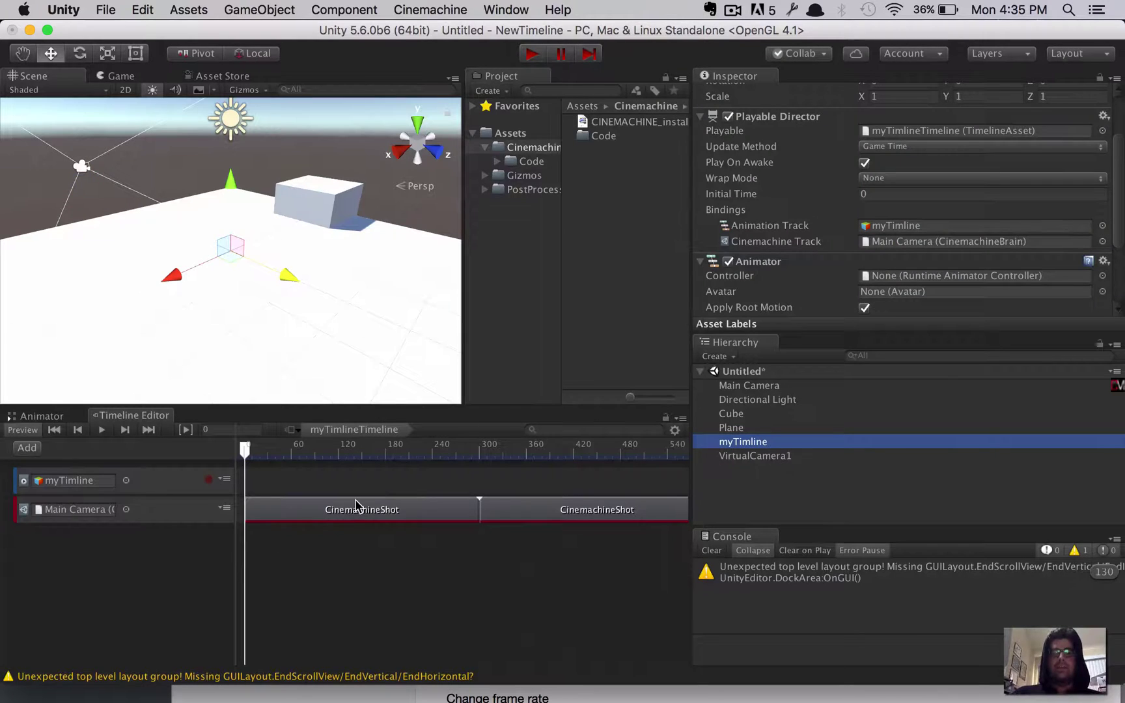
left_click(335, 512)
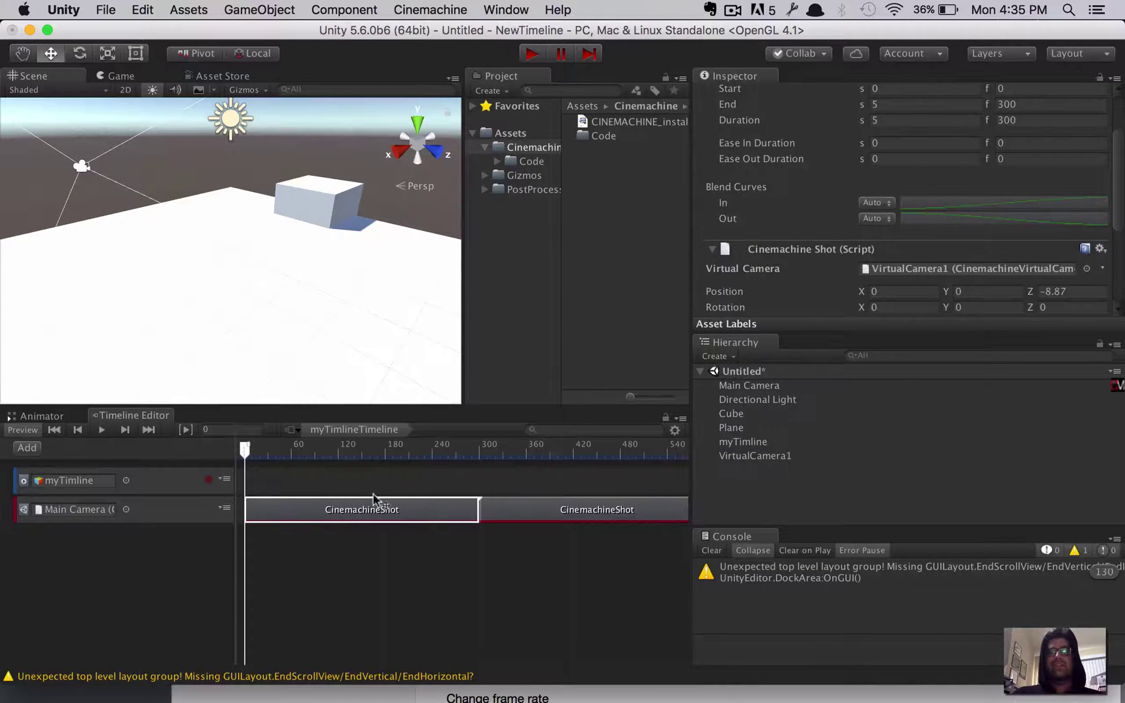
scroll(879, 213, "down", 2)
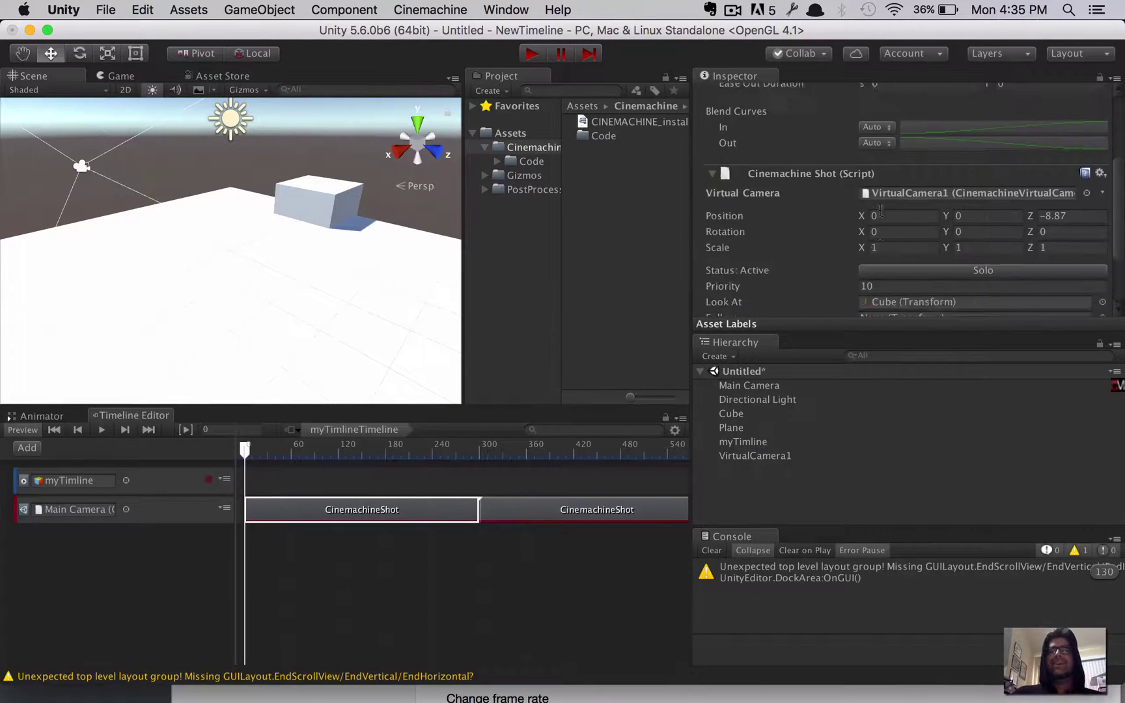
scroll(869, 208, "up", 2)
scroll(859, 217, "down", 2)
scroll(851, 224, "down", 2)
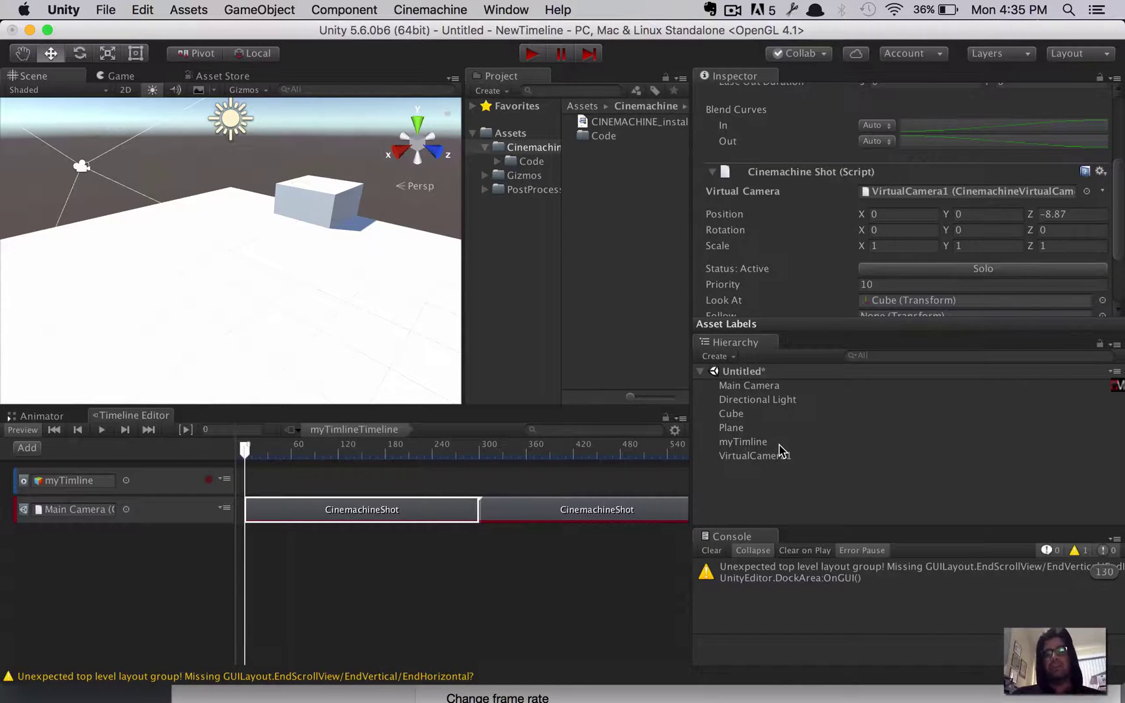
left_click(609, 511)
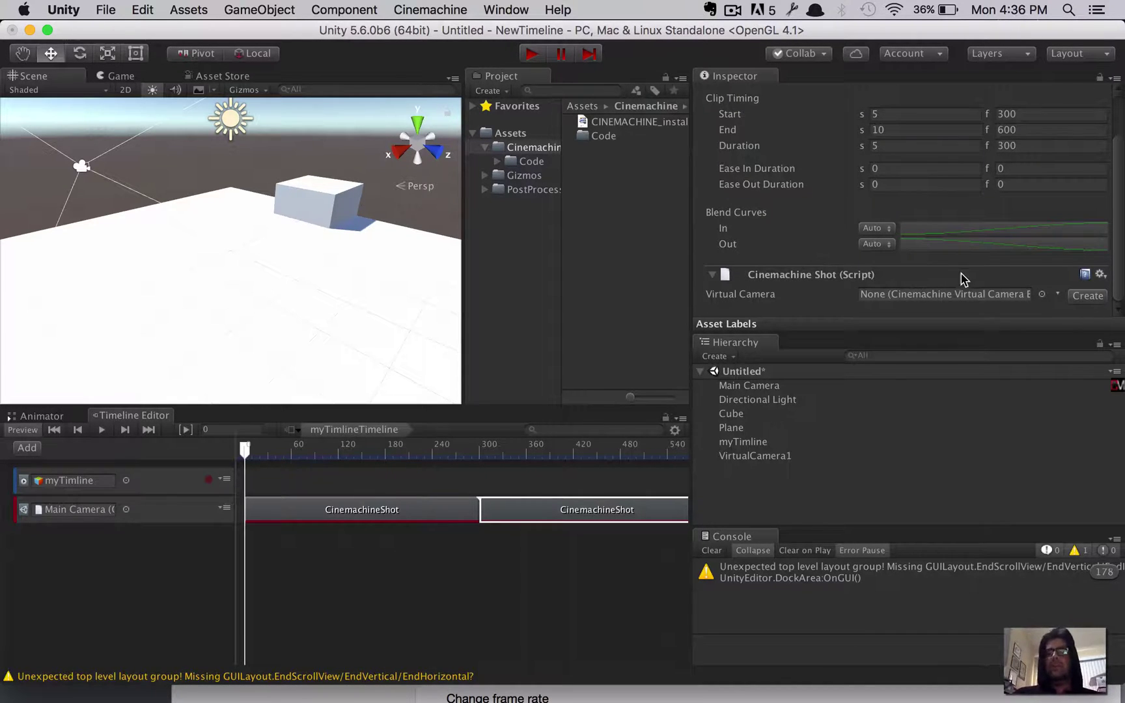
Step: Create VirtualCamera2 for the second clip, aim it at the Cube, and move it elsewhere
left_click(1087, 295)
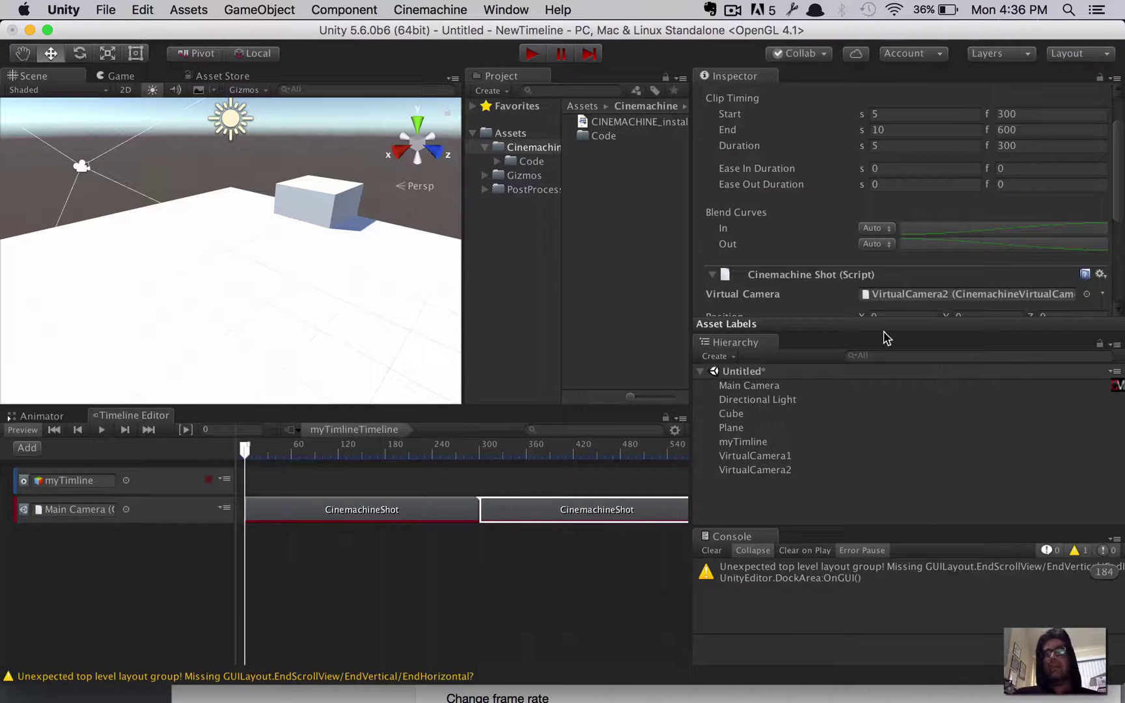
scroll(882, 208, "down", 5)
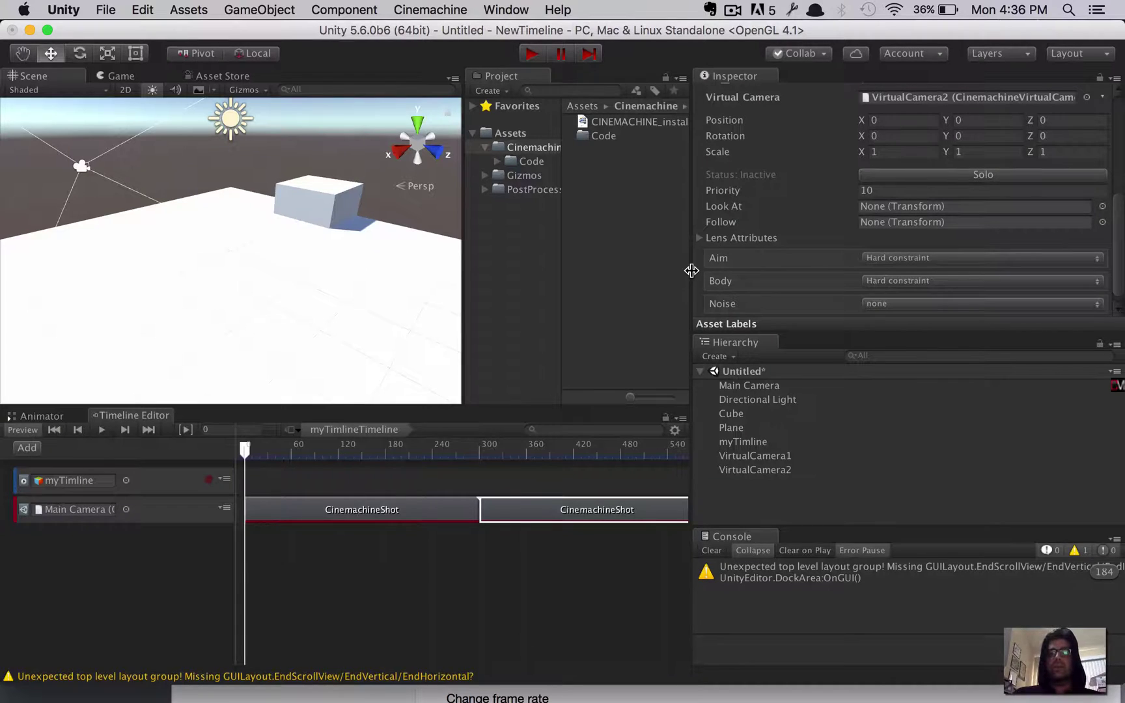
left_click_drag(743, 414, 924, 211)
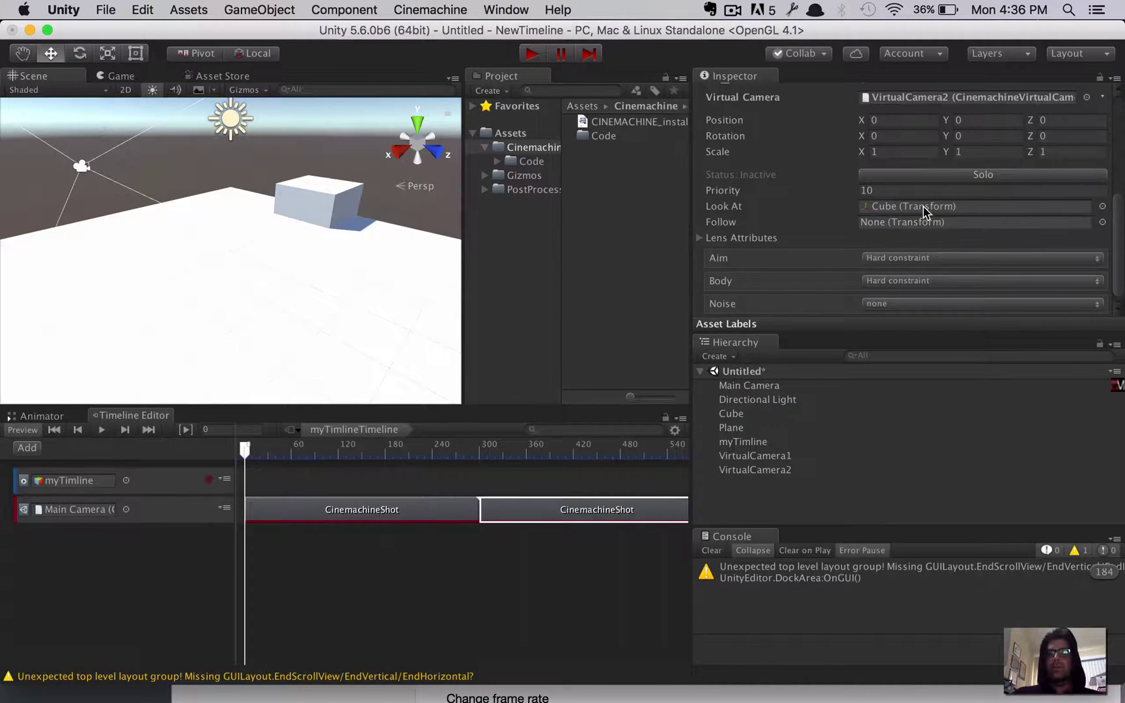
left_click(755, 469)
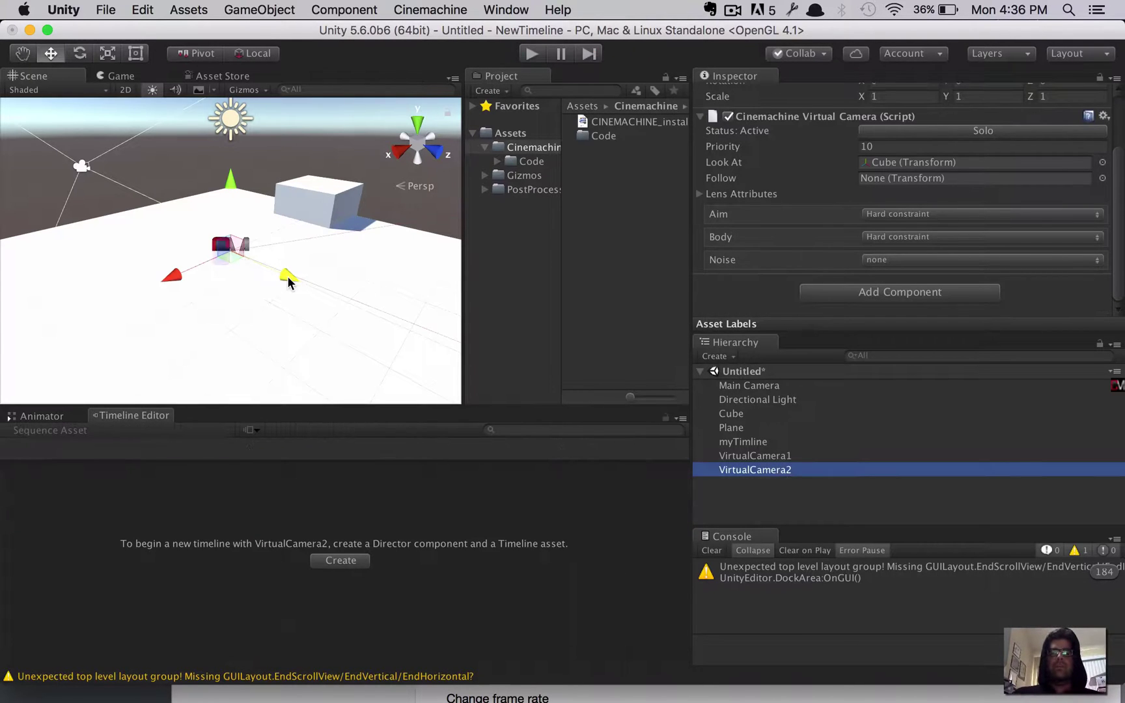
left_click_drag(287, 276, 394, 312)
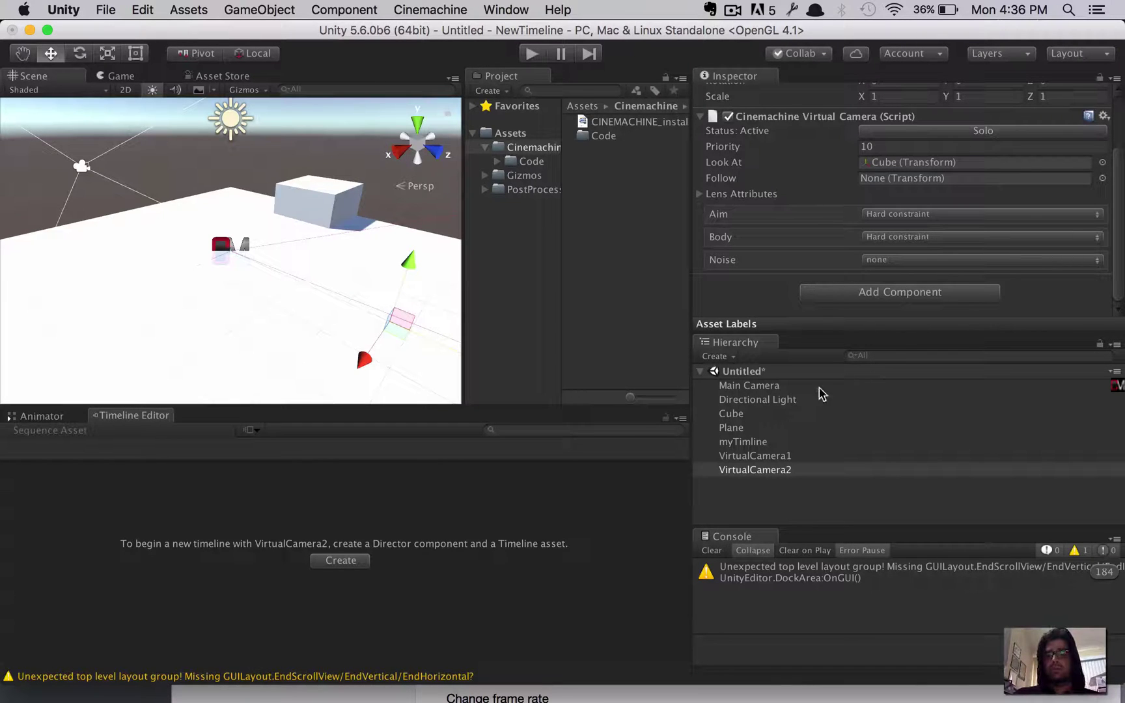
Step: Reselect myTimline and play the cut from VirtualCamera1 to VirtualCamera2, then stop
left_click(749, 443)
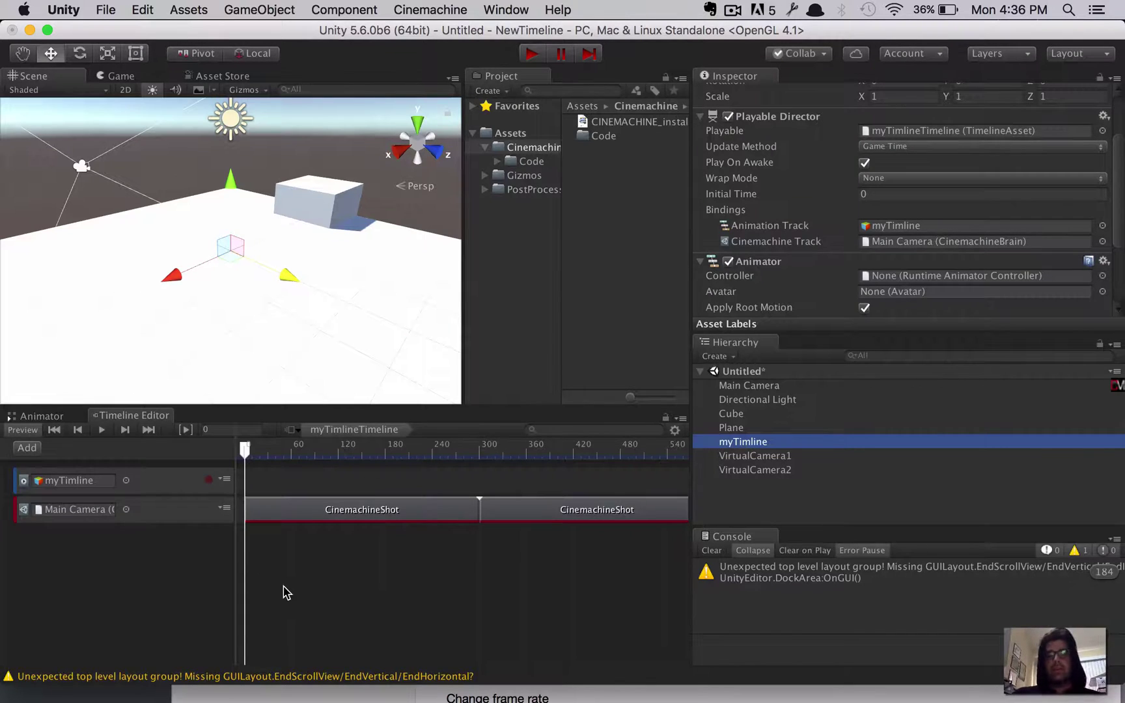
left_click(256, 194)
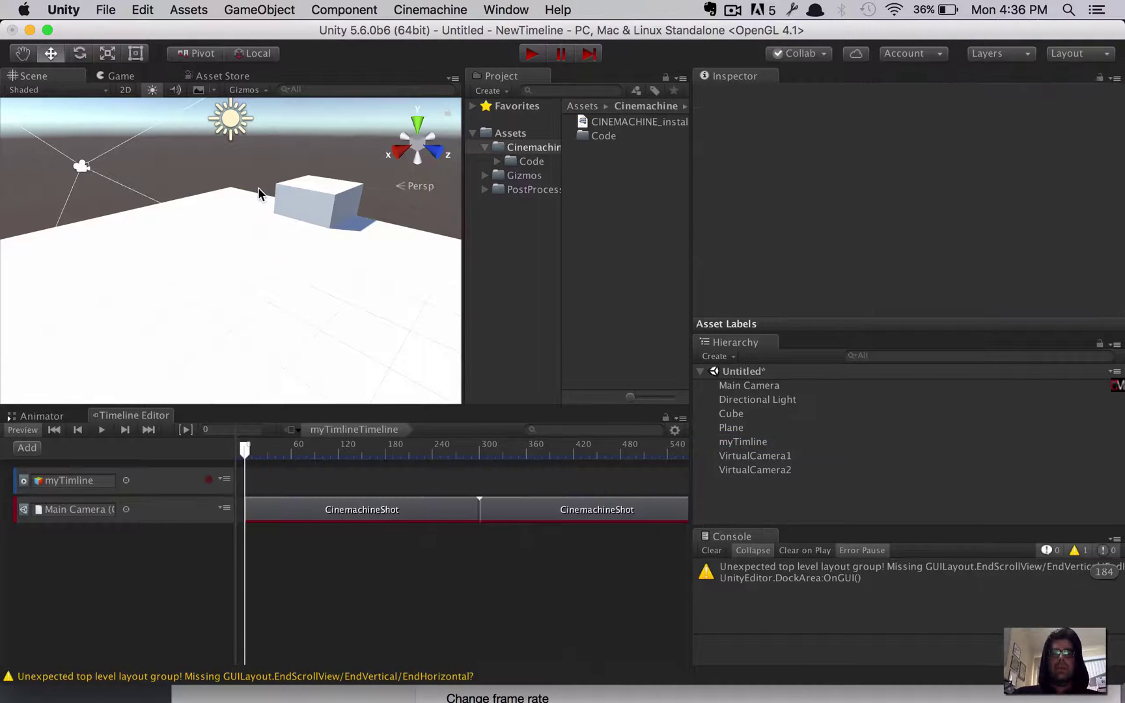
key("super+z")
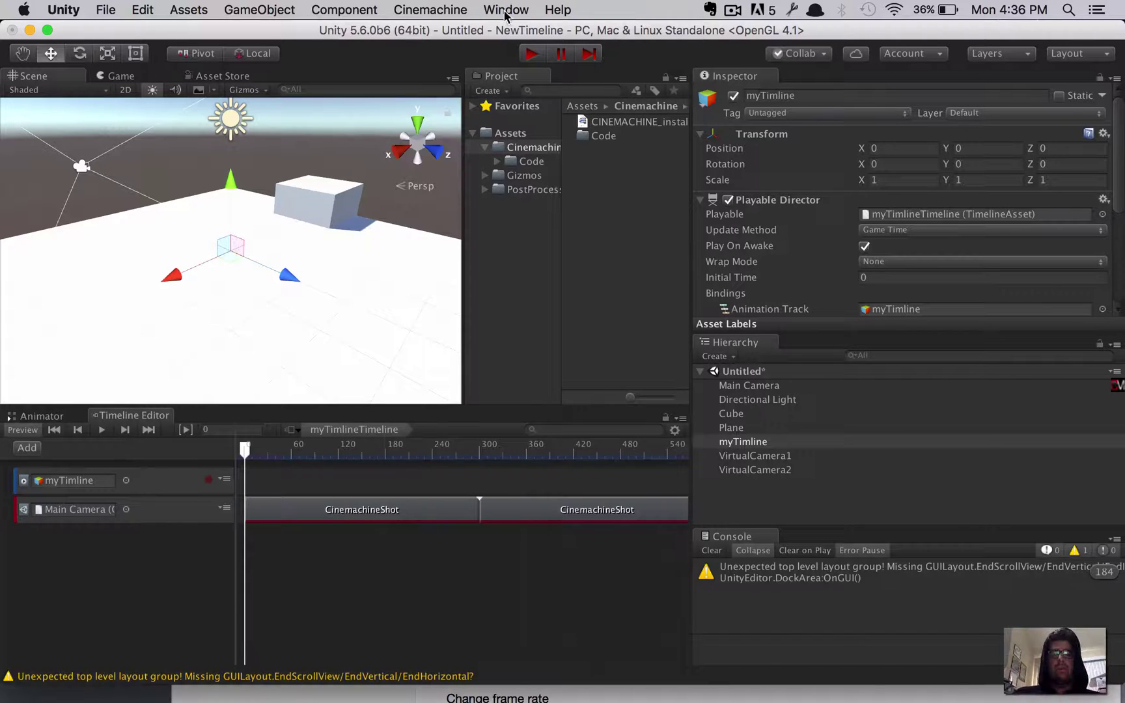
left_click(533, 55)
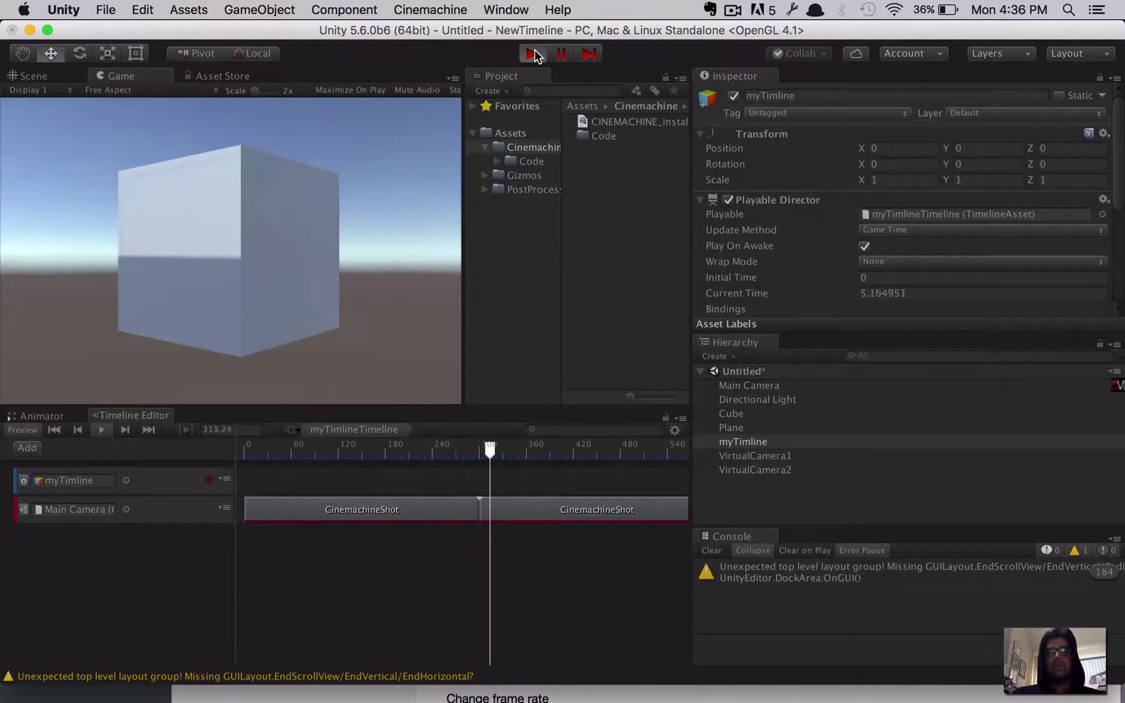
left_click(534, 55)
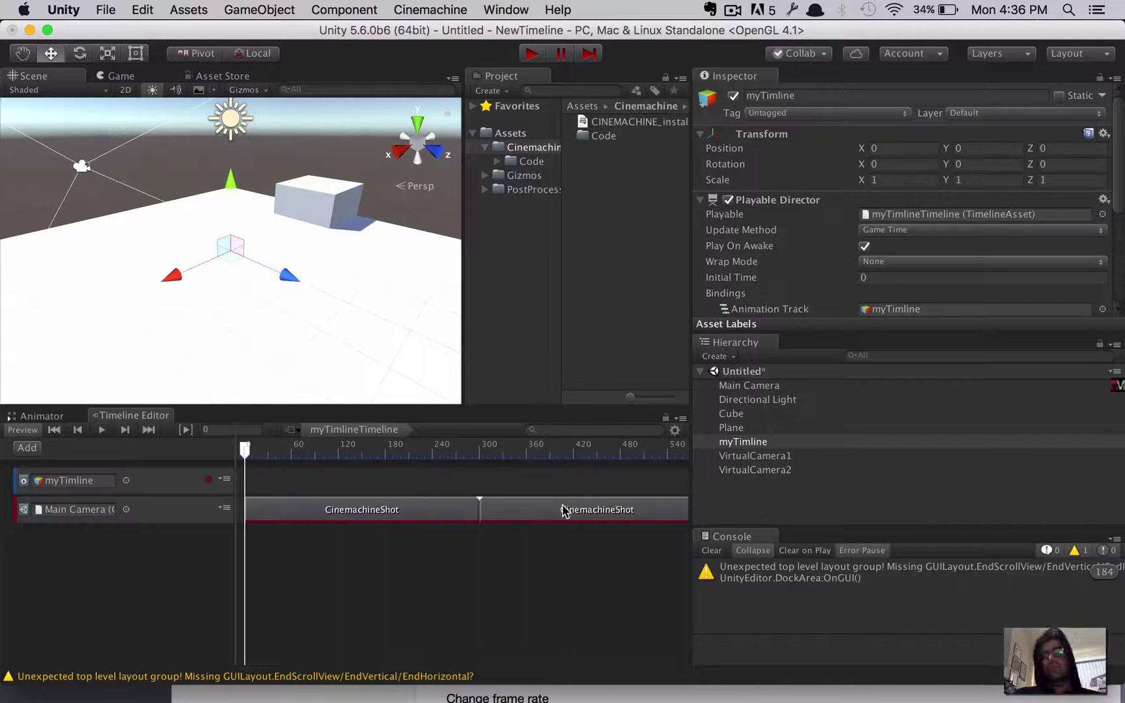
Step: Slide the second shot over the first to start at frame 196, then preview the blend
left_click_drag(561, 511, 458, 528)
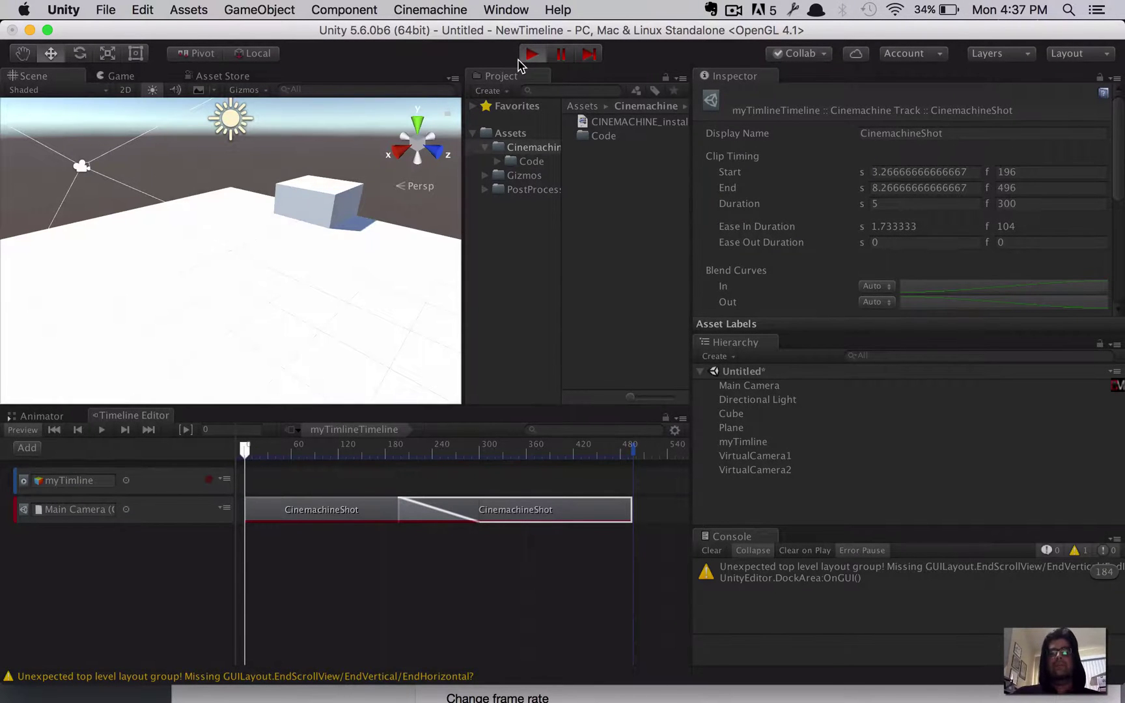
left_click(520, 59)
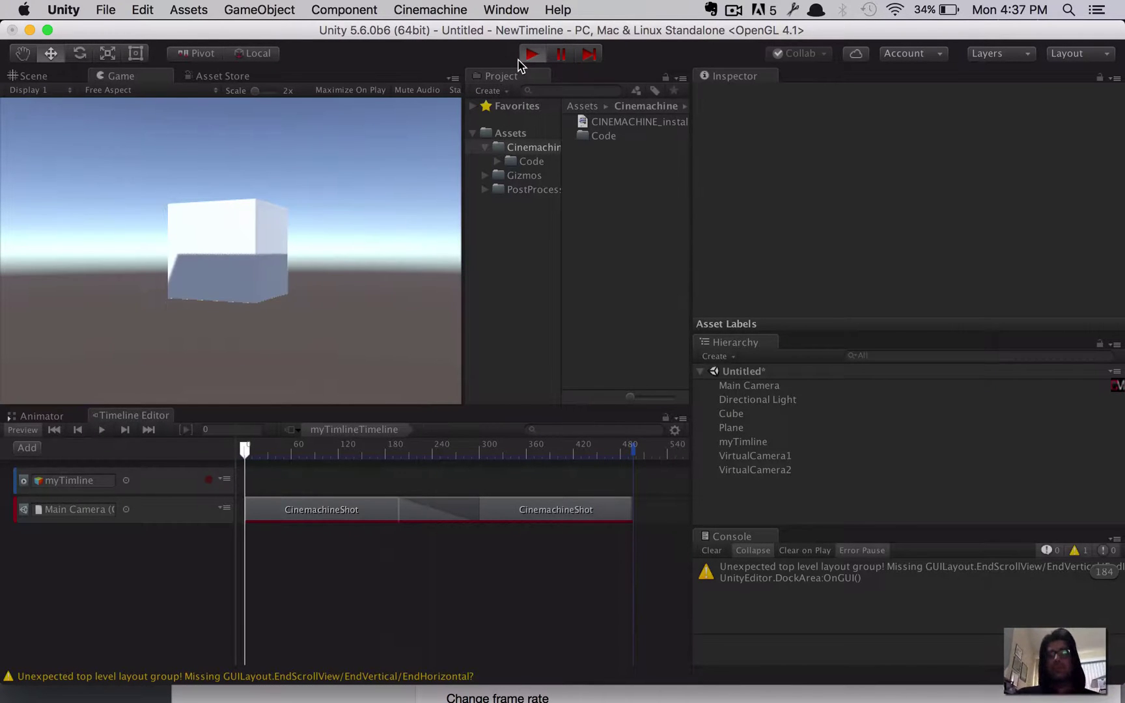
left_click(531, 55)
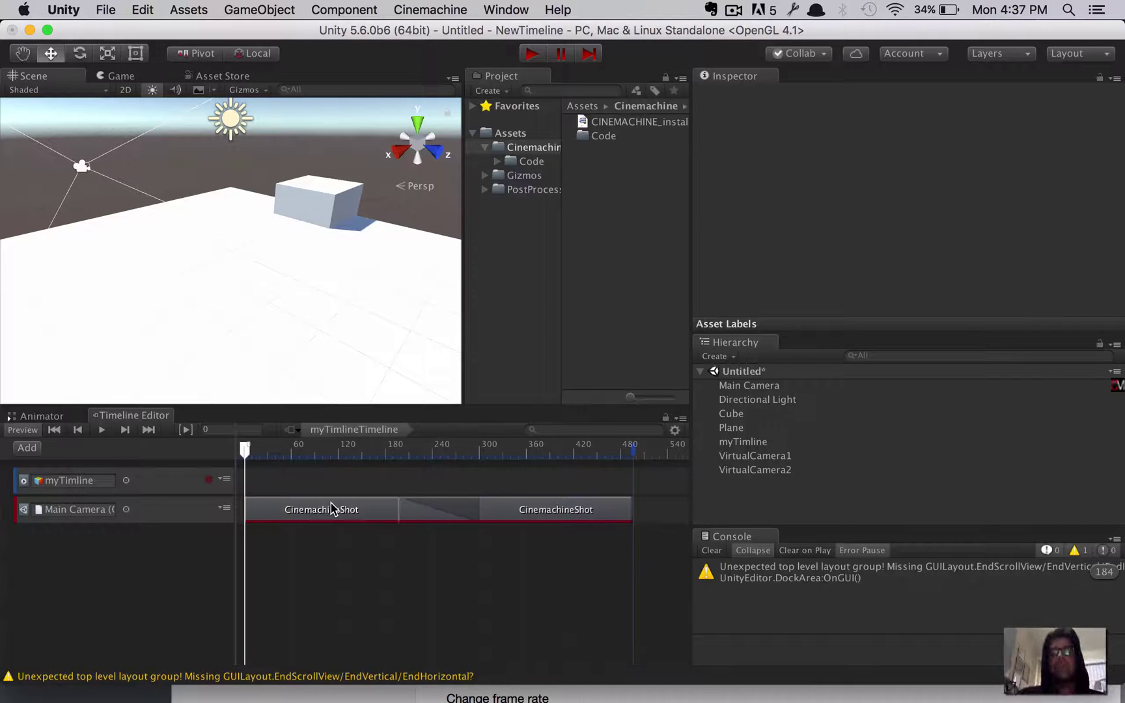
Step: Select VirtualCamera2 and set its Aim to Composer
left_click(542, 511)
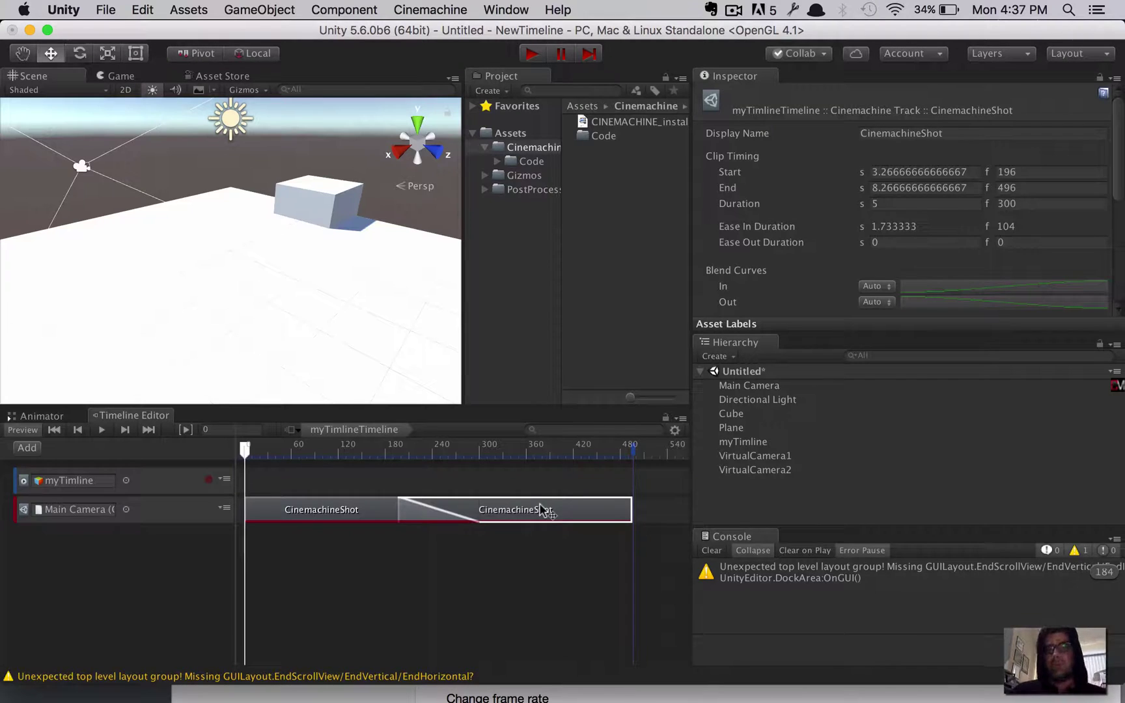
left_click(319, 218)
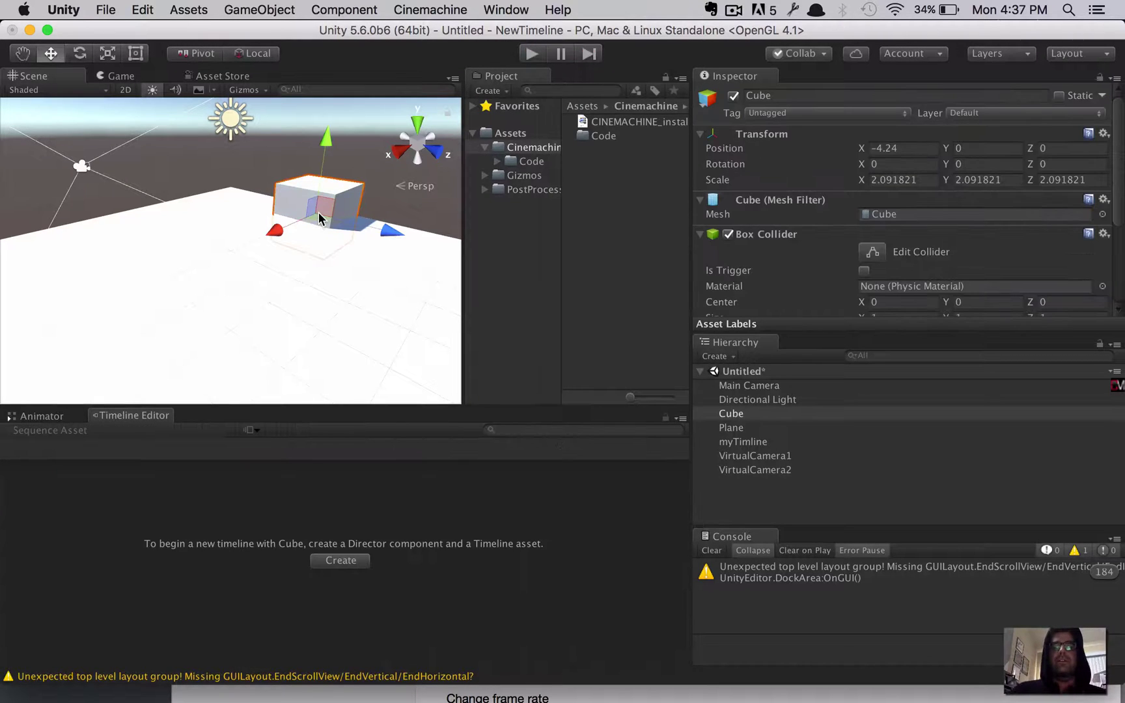
key("super+z")
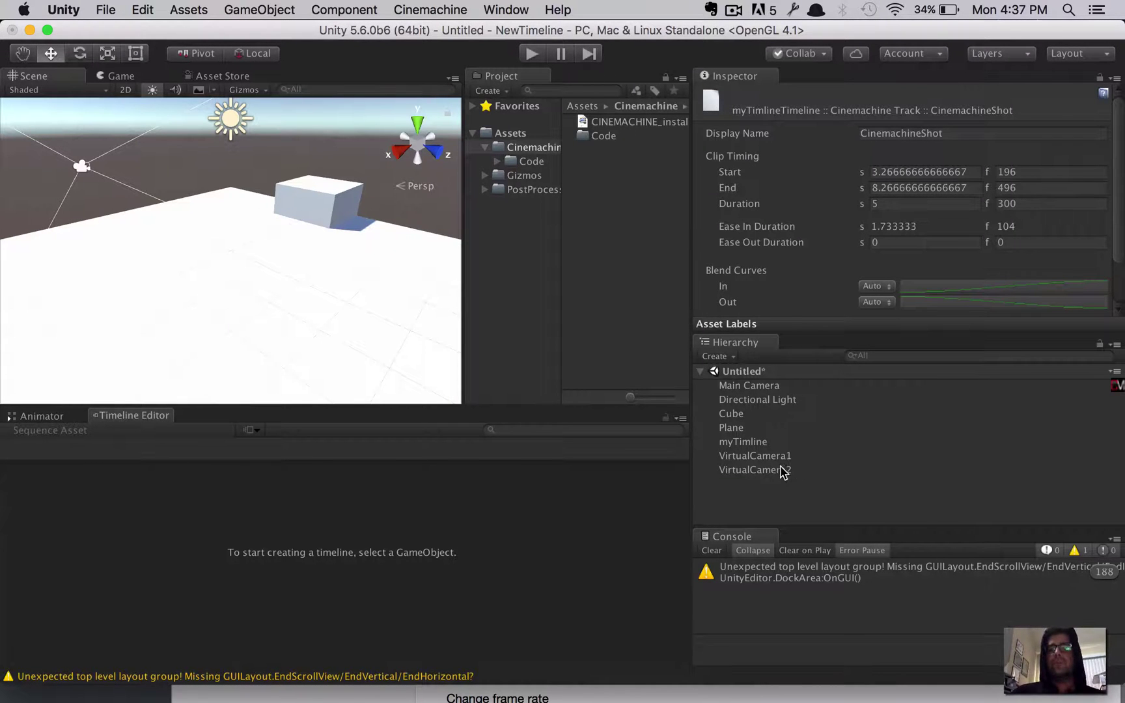
left_click(774, 470)
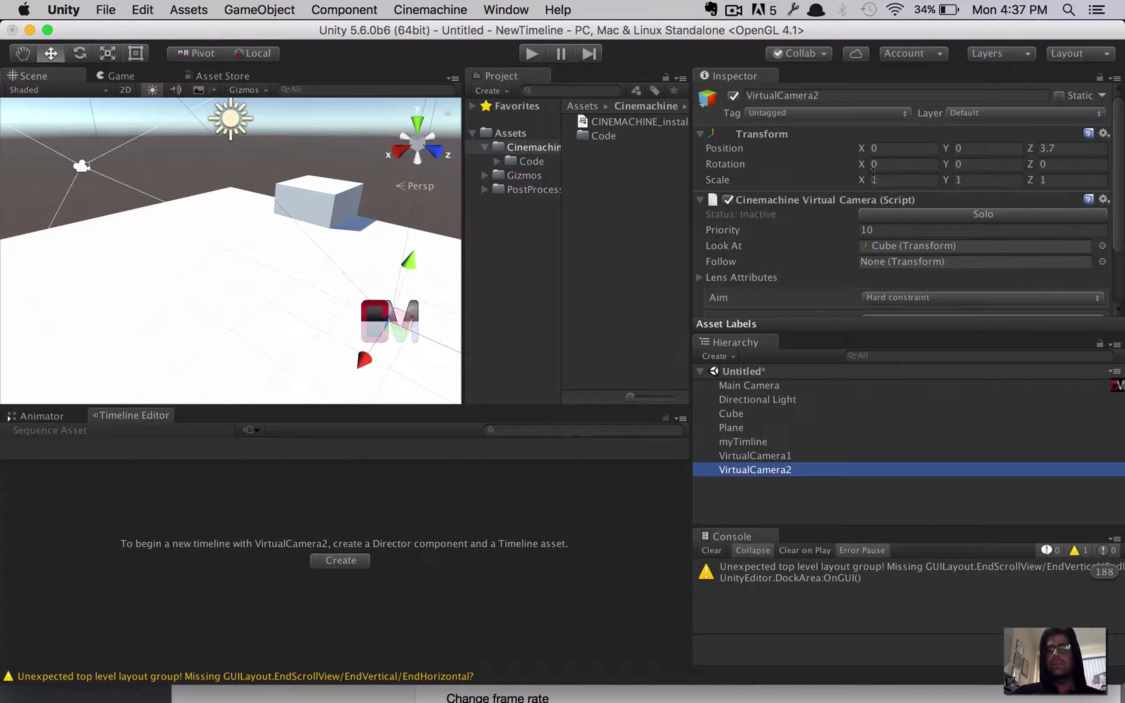
scroll(872, 176, "down", 3)
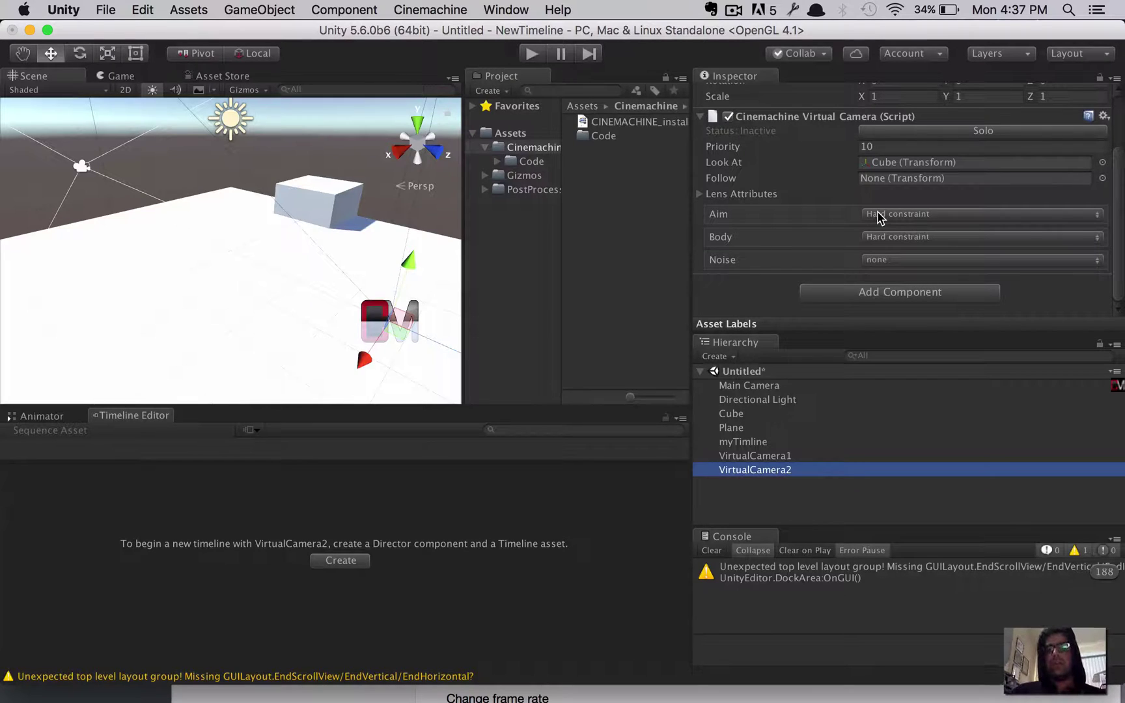
left_click(941, 218)
left_click(937, 229)
Step: In the Game view, raise VirtualCamera2's Tracked Object Offset Y to 0.68 and try the Dutch roll
scroll(914, 250, "down", 5)
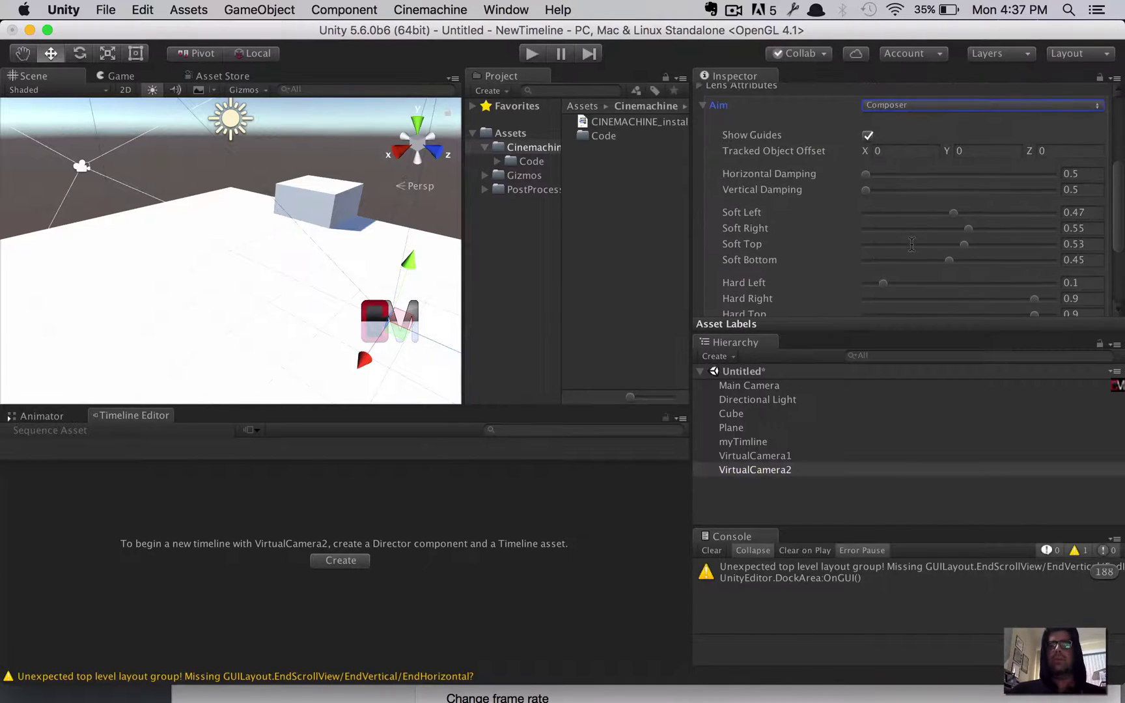
left_click(122, 77)
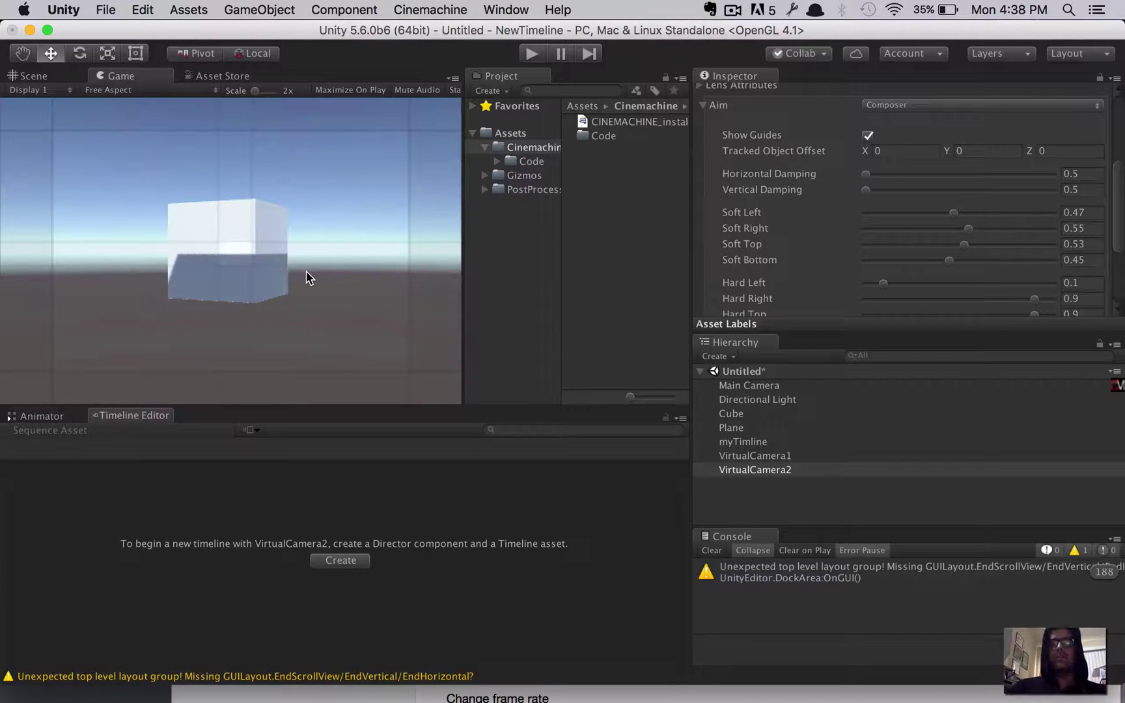
scroll(811, 193, "up", 3)
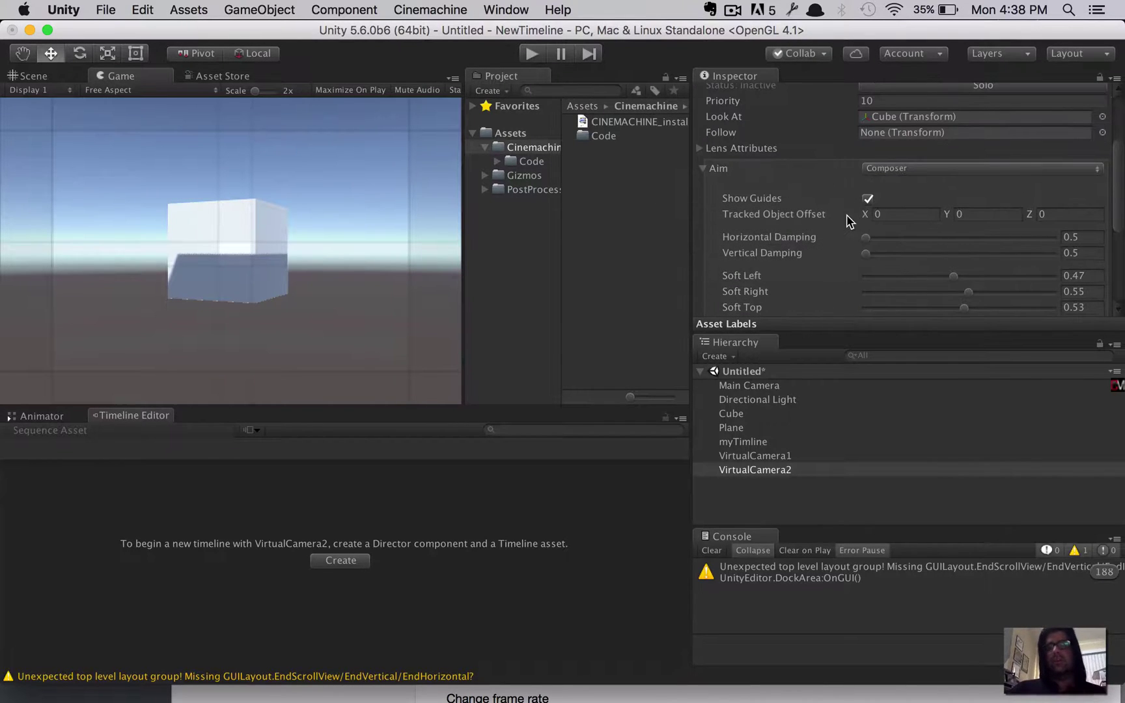
left_click(945, 215)
mouse_move(943, 211)
left_mouse_down()
mouse_move(917, 214)
mouse_move(961, 220)
left_mouse_up()
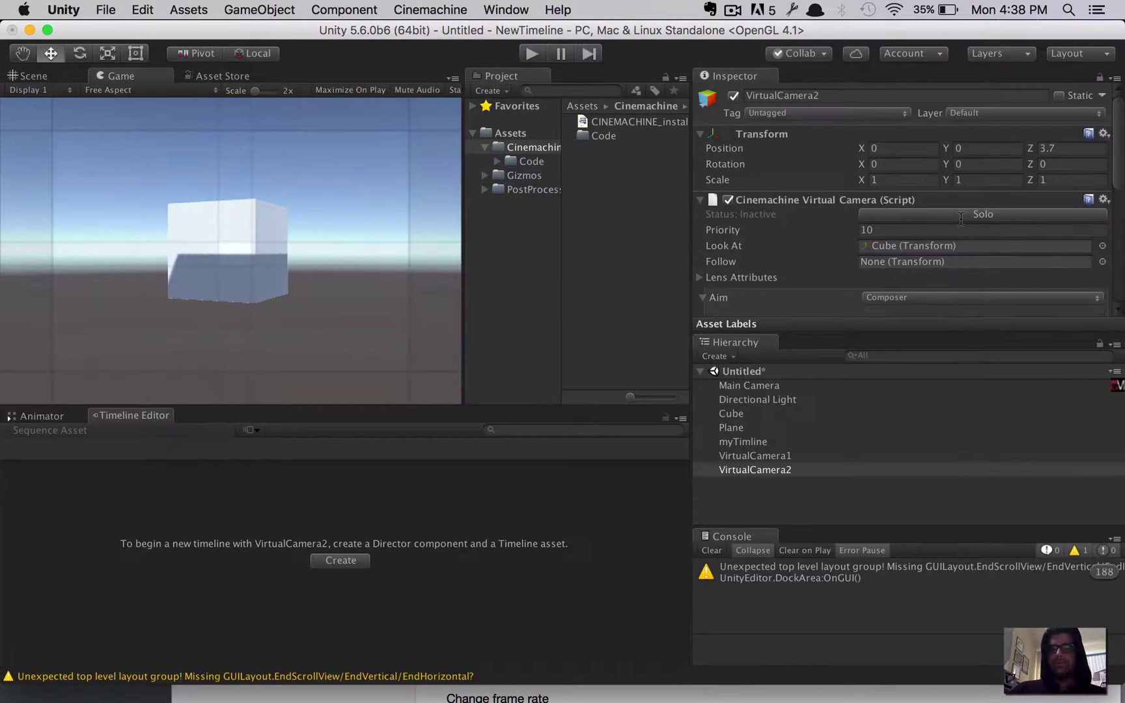
scroll(962, 222, "down", 5)
scroll(897, 214, "down", 3)
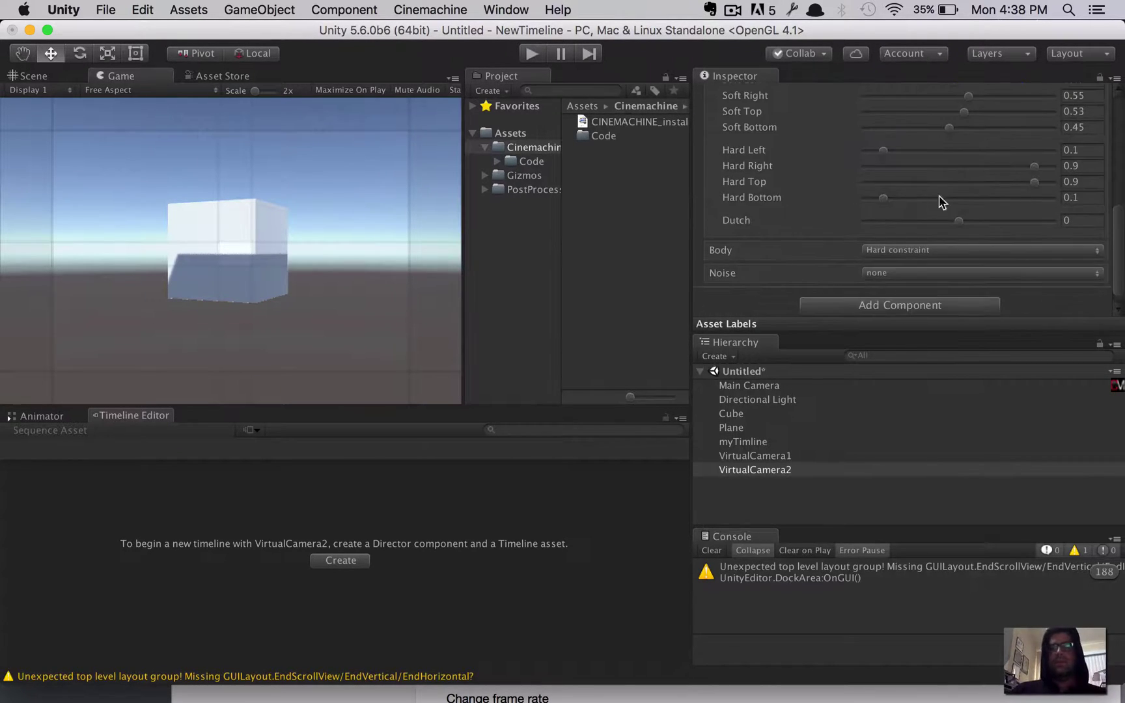
mouse_move(962, 223)
left_mouse_down()
mouse_move(924, 223)
mouse_move(974, 225)
left_mouse_up()
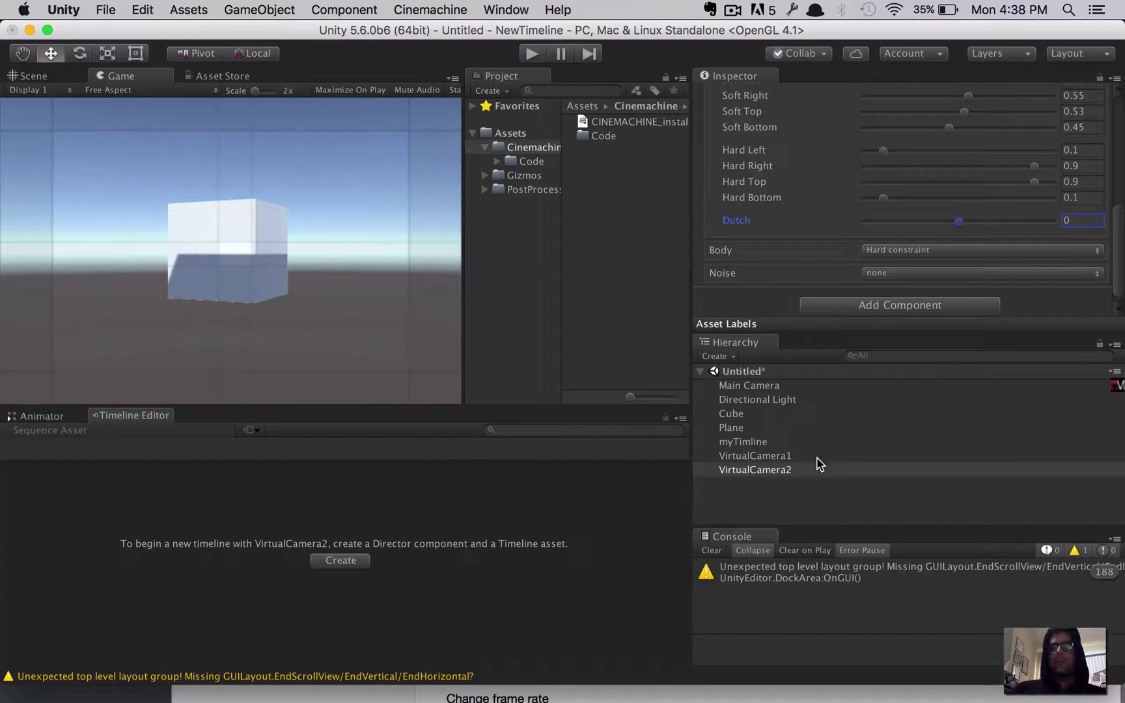
Step: Set VirtualCamera1's Aim to Composer with Tracked Object Offset X 0.3 and Y 0.55
left_click(791, 456)
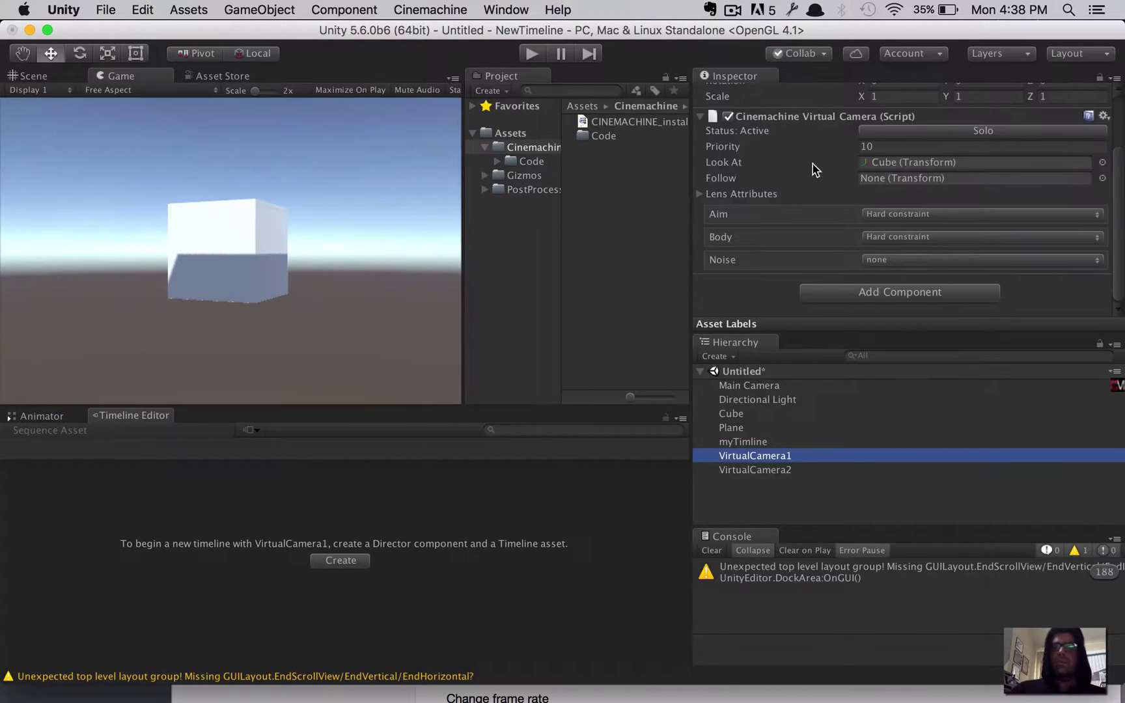
left_click(879, 215)
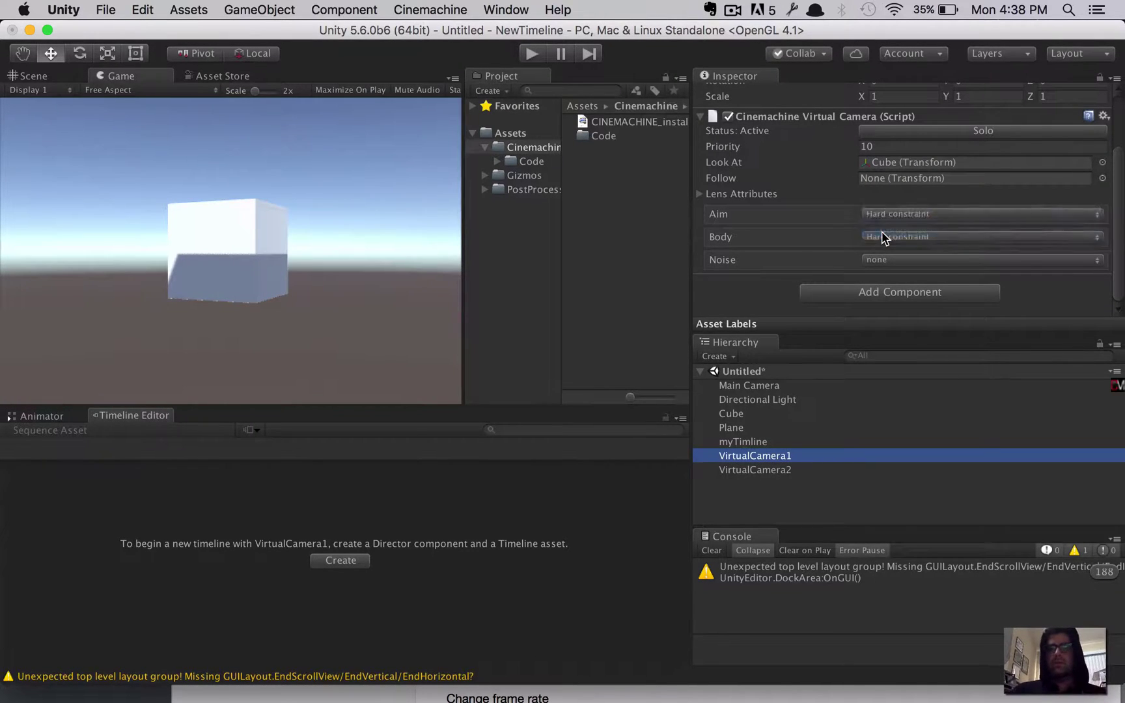
left_click(884, 230)
scroll(885, 167, "down", 5)
scroll(884, 165, "down", 2)
scroll(884, 166, "up", 2)
left_click_drag(948, 126, 971, 129)
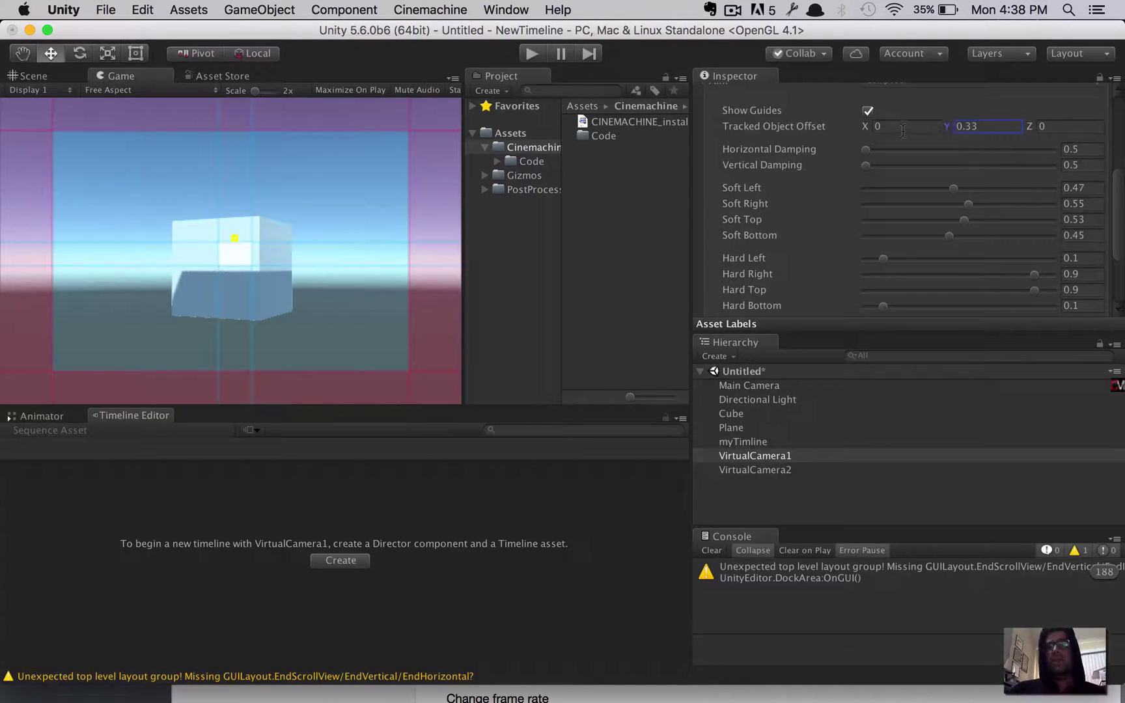
left_click_drag(868, 119, 956, 122)
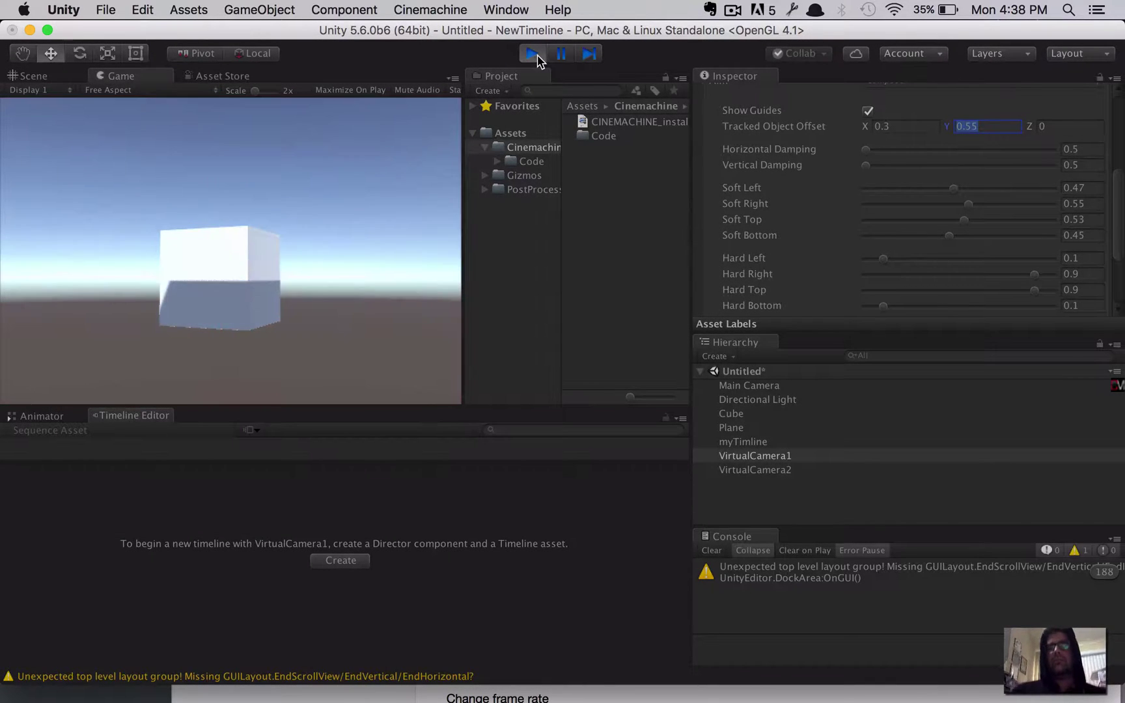
Step: Run the scene briefly, return to the Scene view and clear the console warnings
left_click(533, 55)
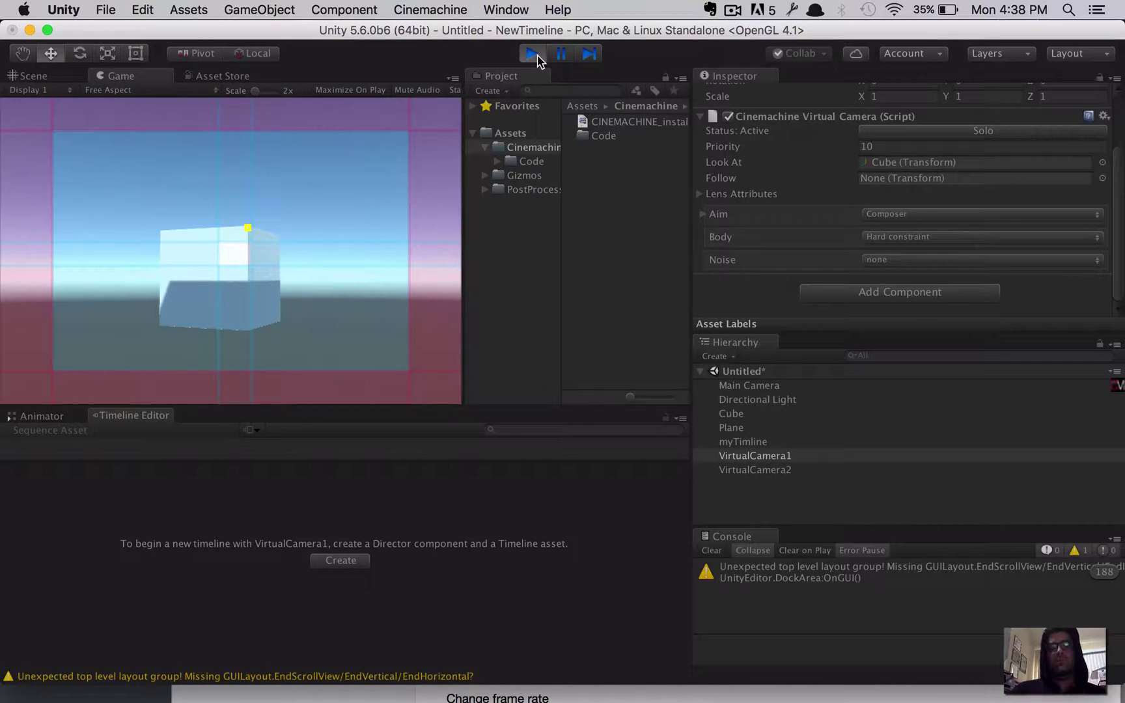
left_click(534, 55)
left_click(41, 76)
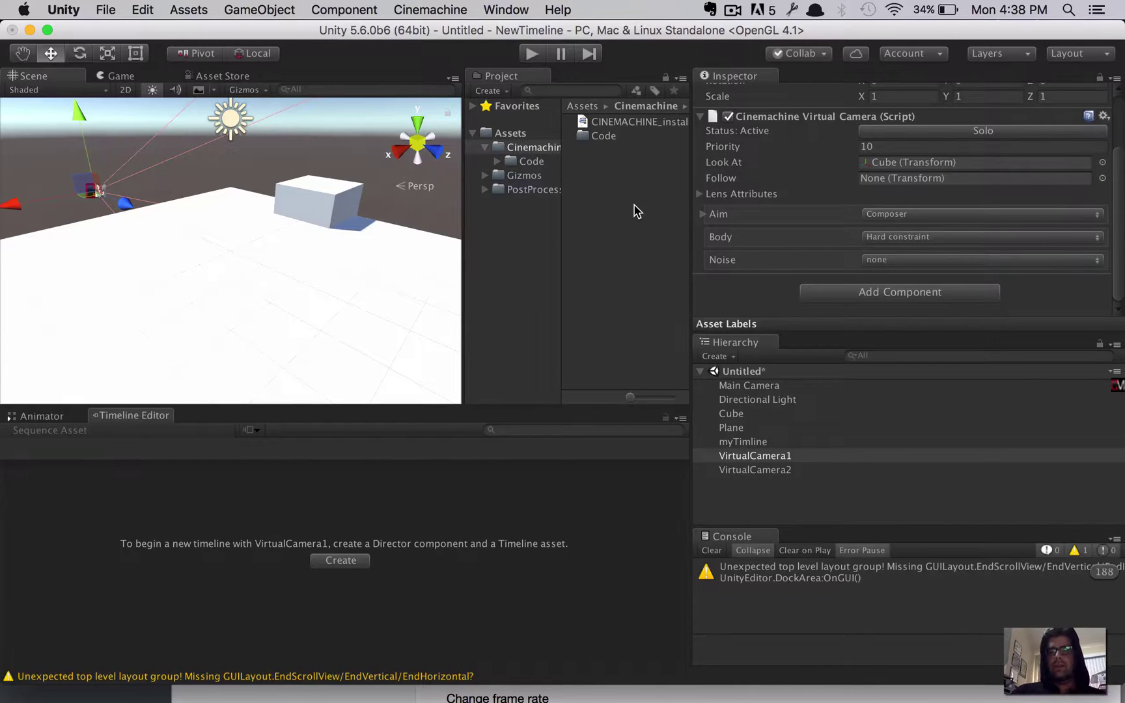
left_click(721, 551)
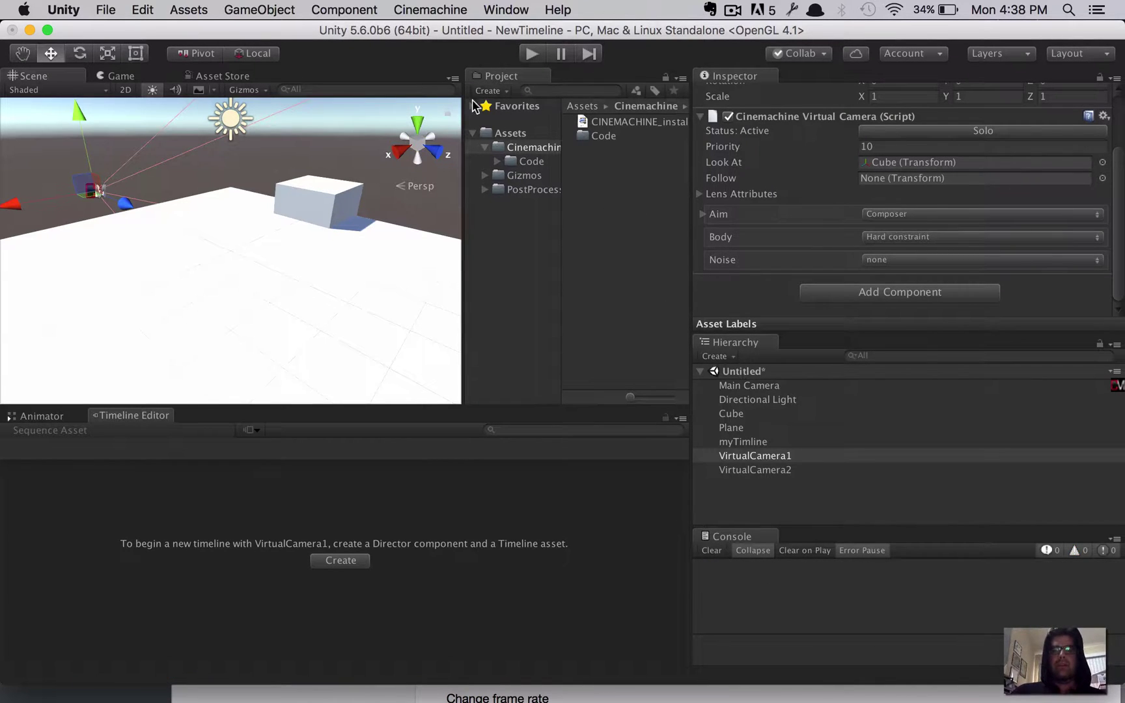
Step: Replay the scene with myTimline's tracks showing, then select the second CinemachineShot clip
left_click(531, 55)
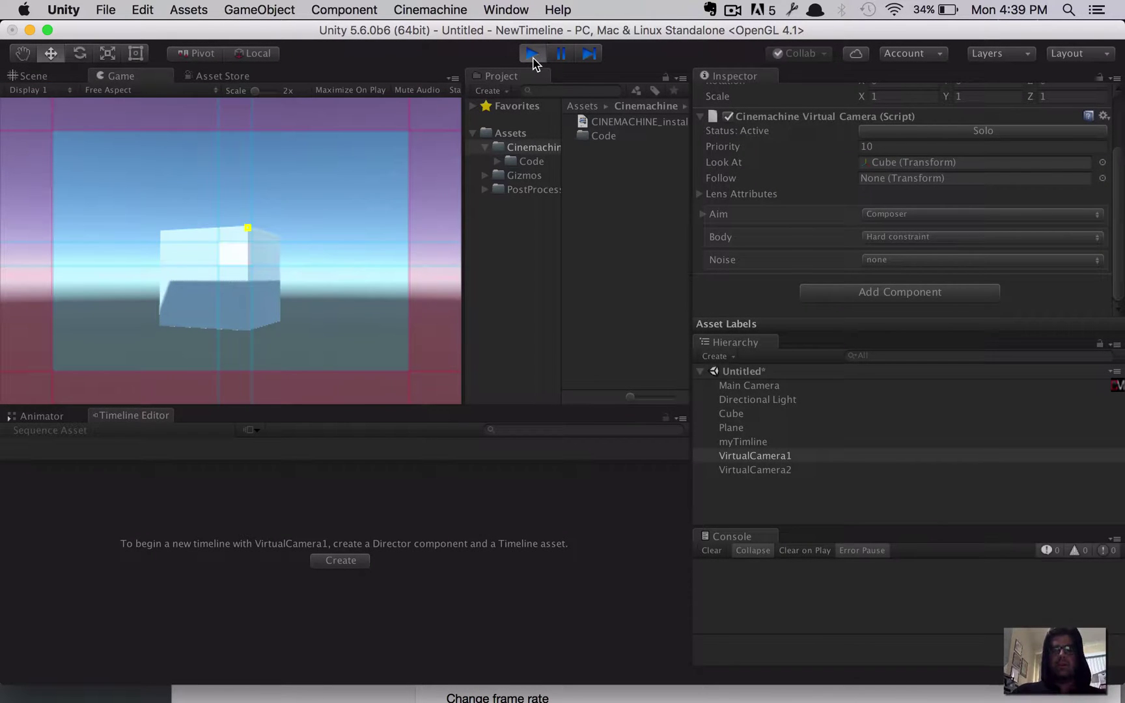
left_click(741, 443)
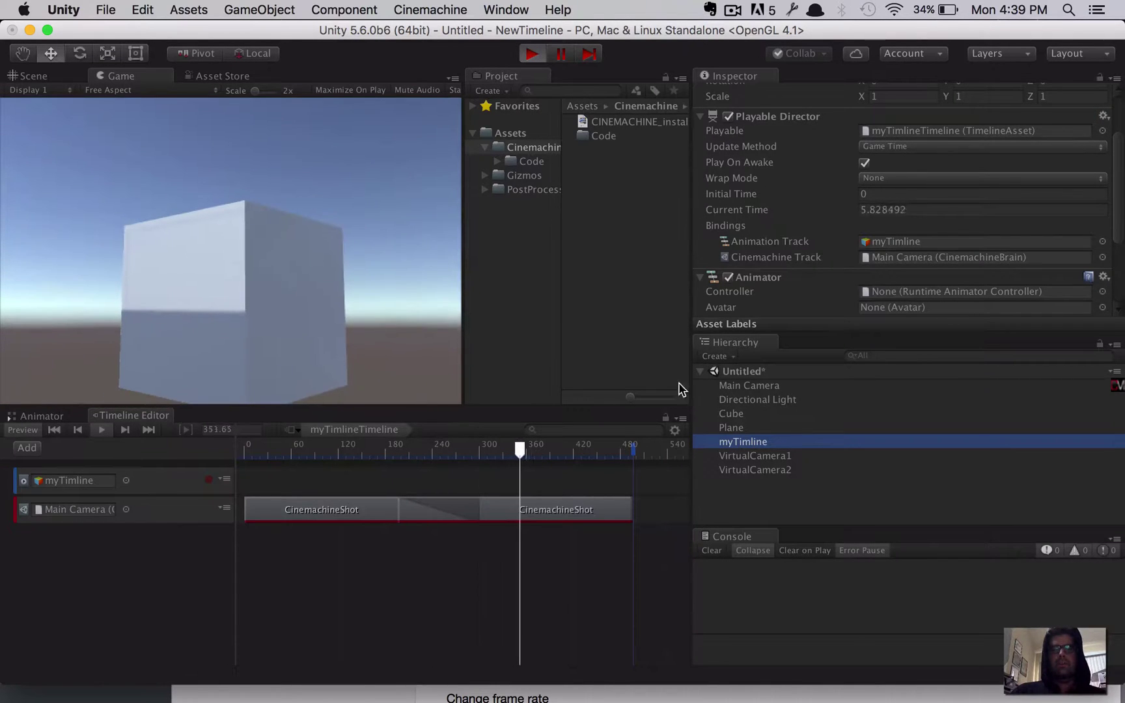
left_click(532, 54)
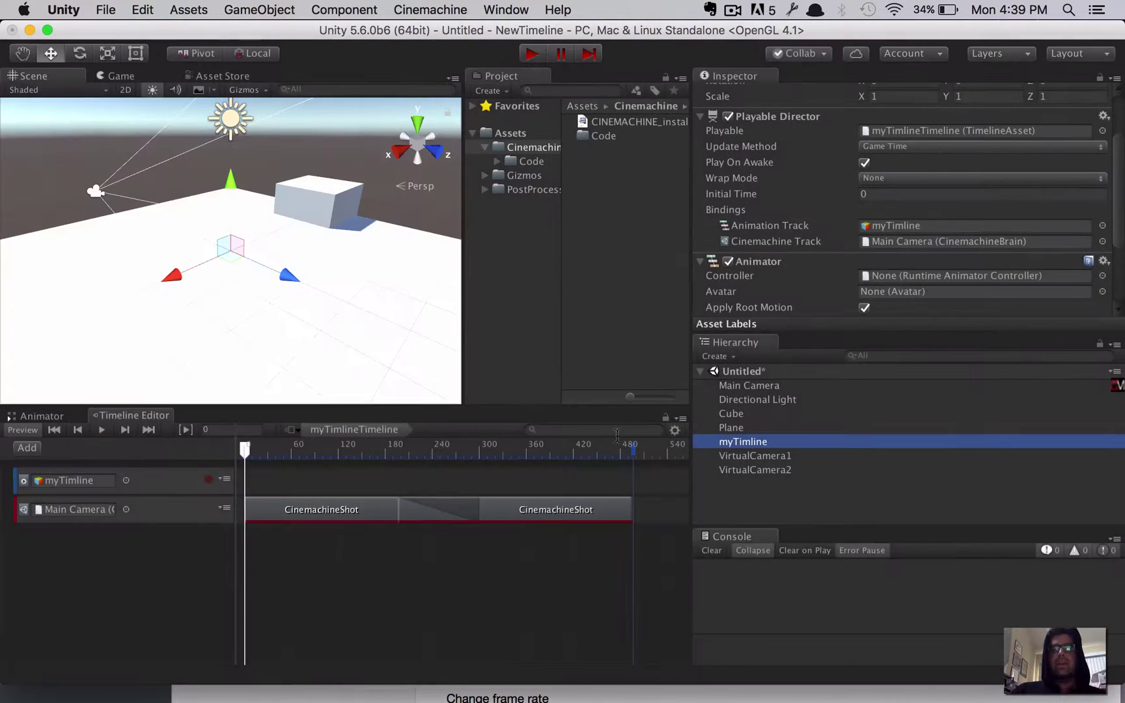
left_click(558, 512)
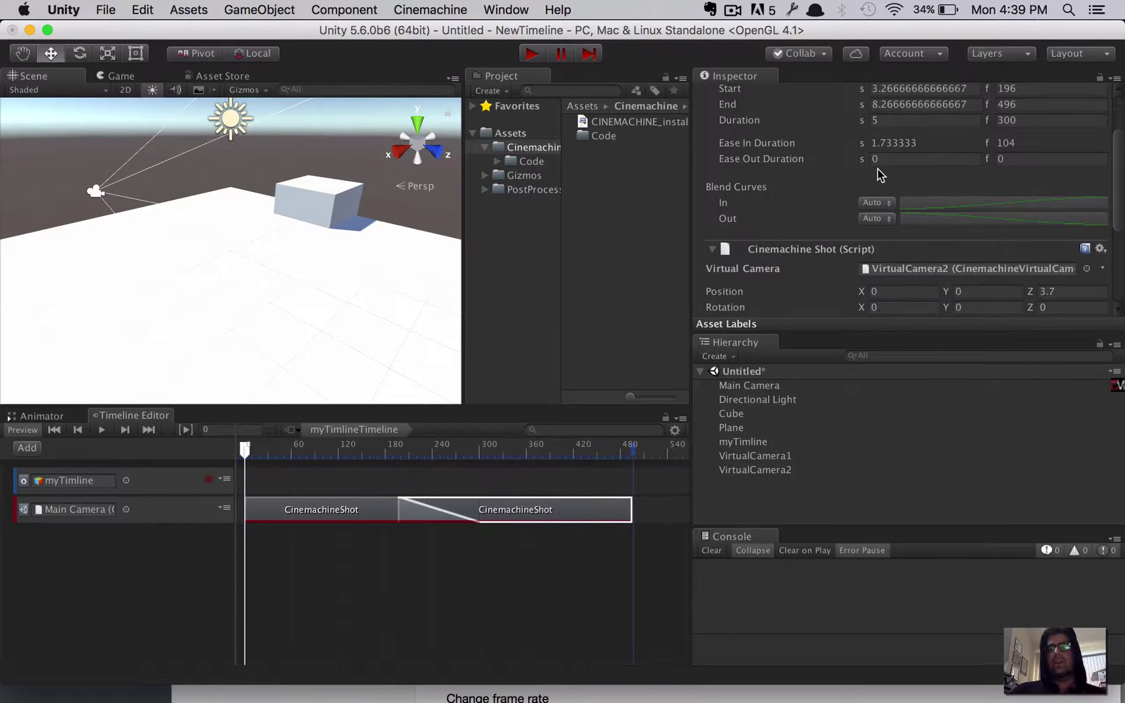
scroll(879, 175, "up", 1)
scroll(879, 175, "up", 2)
scroll(878, 174, "down", 8)
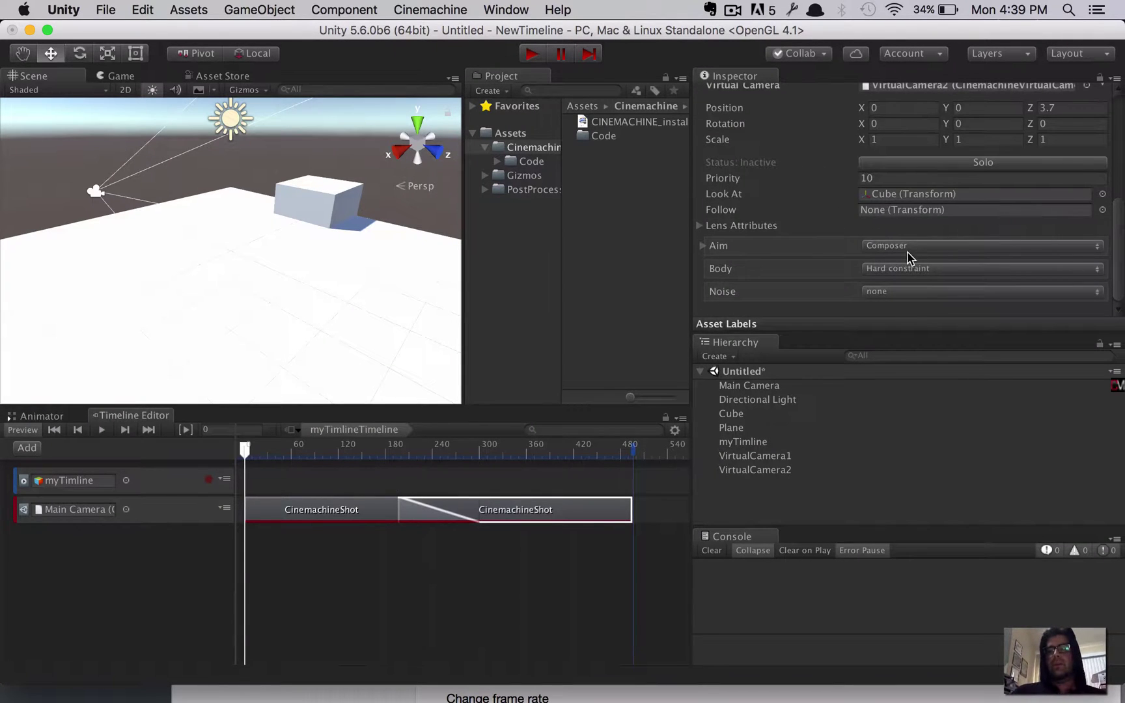
Step: Raise VirtualCamera2's Tracked Object Offset Y to 0.83 while watching the Game view
left_click(702, 247)
scroll(807, 195, "down", 5)
scroll(846, 189, "up", 1)
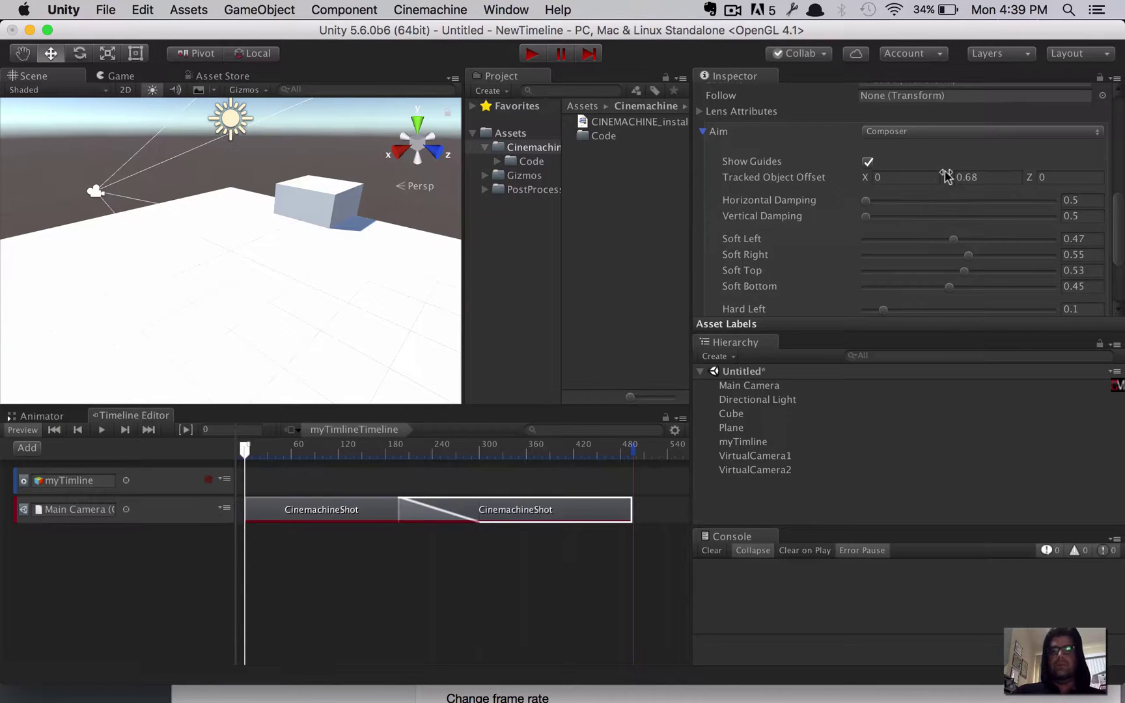
left_click(126, 90)
left_click(130, 77)
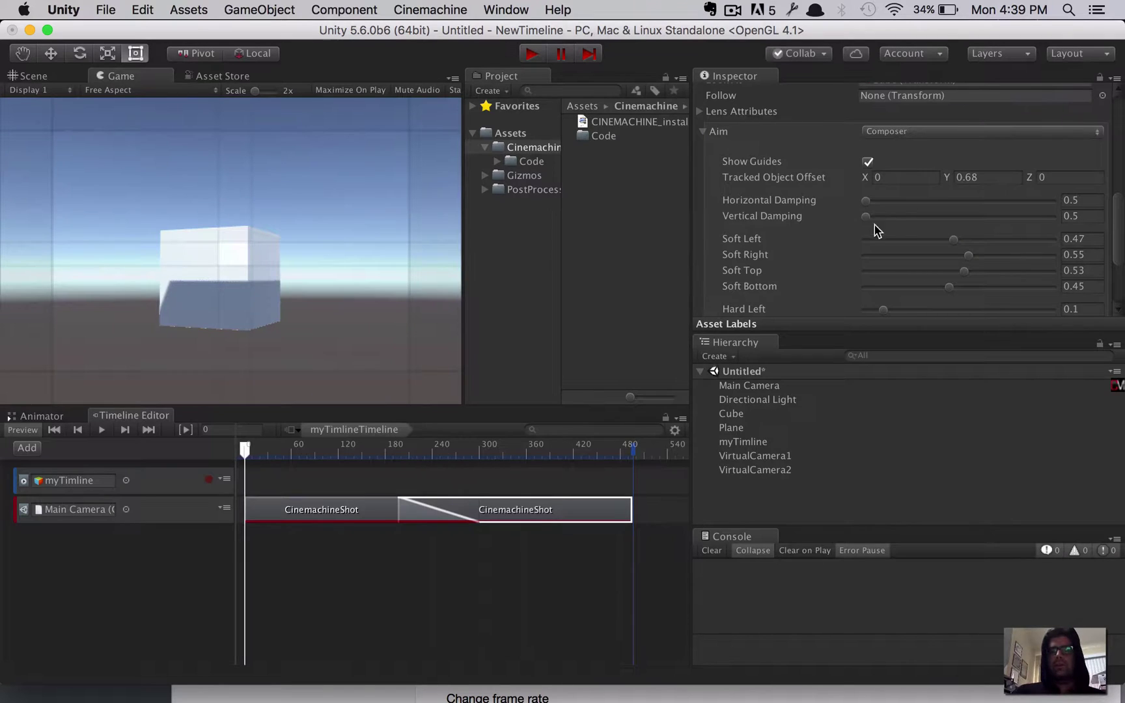
left_click_drag(935, 175, 954, 176)
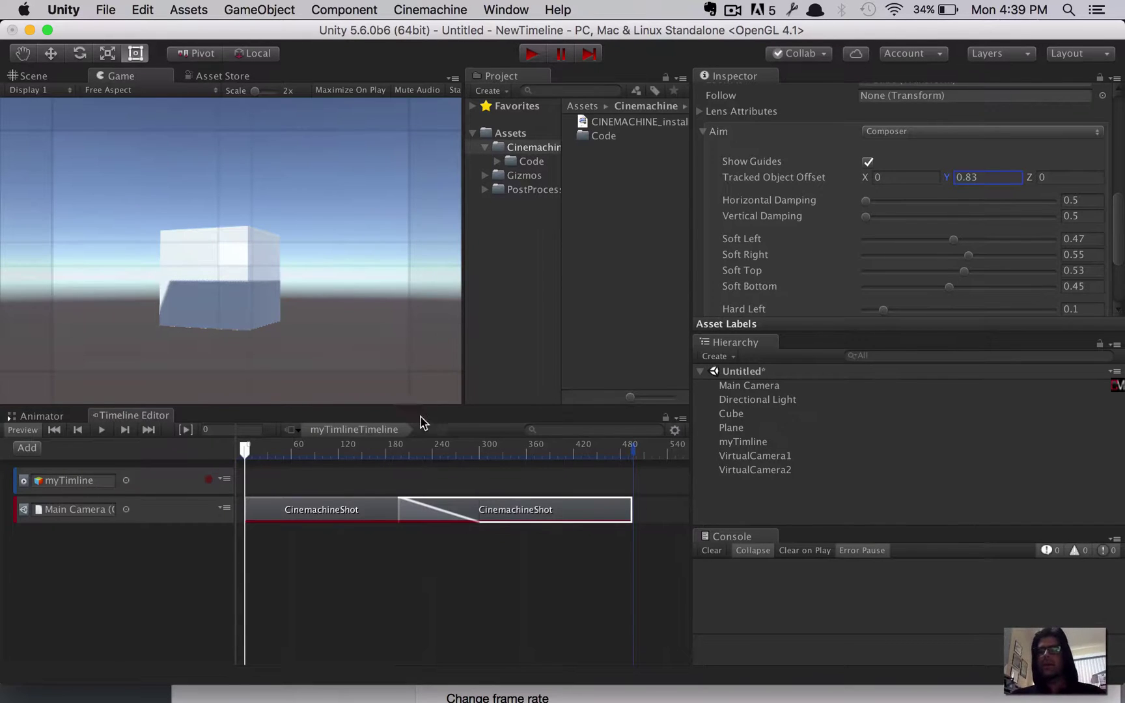
left_click(493, 507)
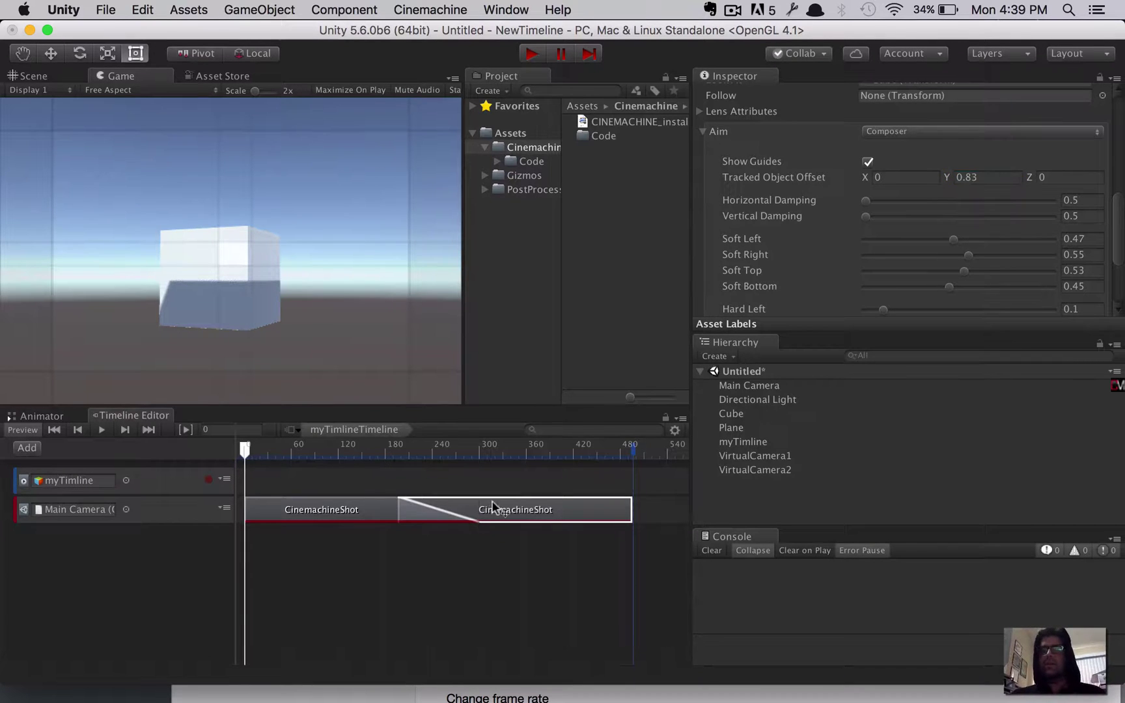
Step: Try VirtualCamera1's Dutch roll, leave it at 0, and return to the Scene view
left_click(763, 456)
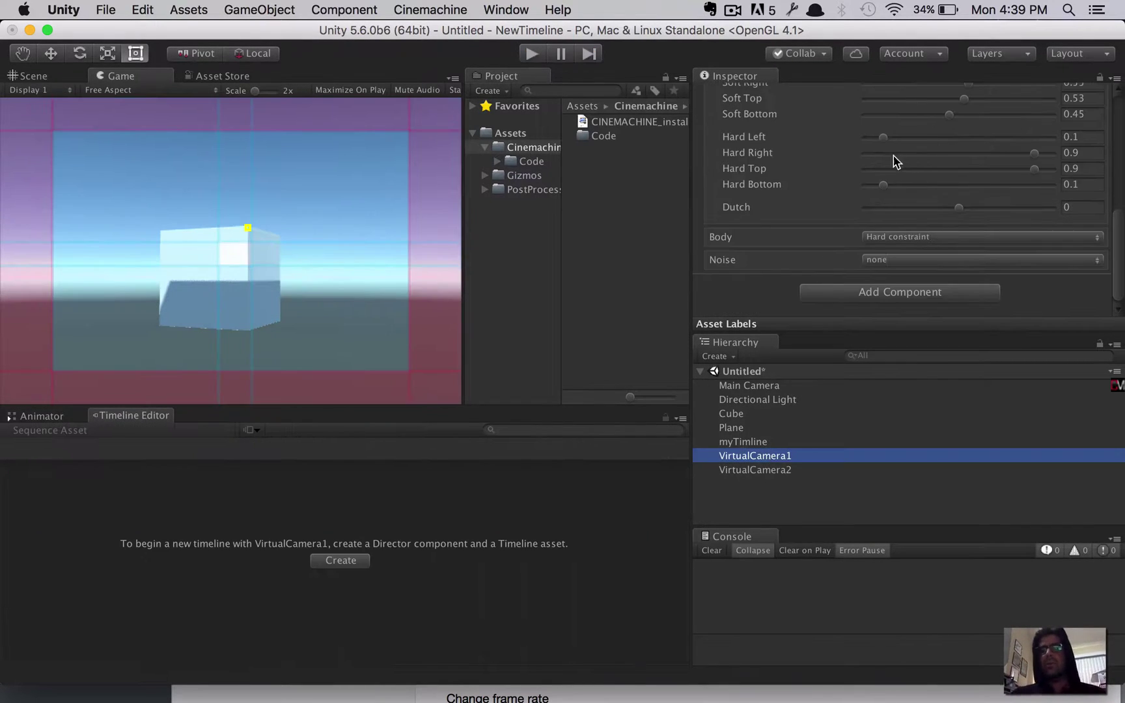
scroll(884, 143, "up", 1)
mouse_move(967, 215)
left_mouse_down()
mouse_move(956, 221)
mouse_move(994, 221)
mouse_move(958, 216)
left_mouse_up()
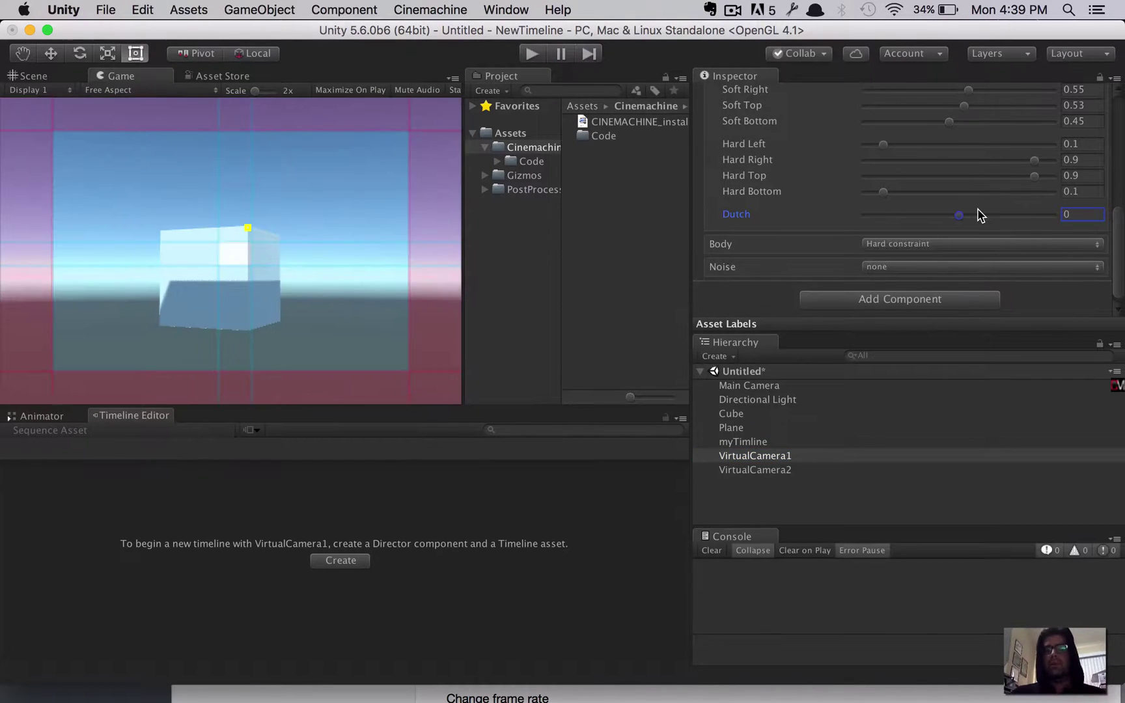
scroll(979, 214, "down", 1)
scroll(979, 214, "up", 5)
scroll(978, 213, "down", 4)
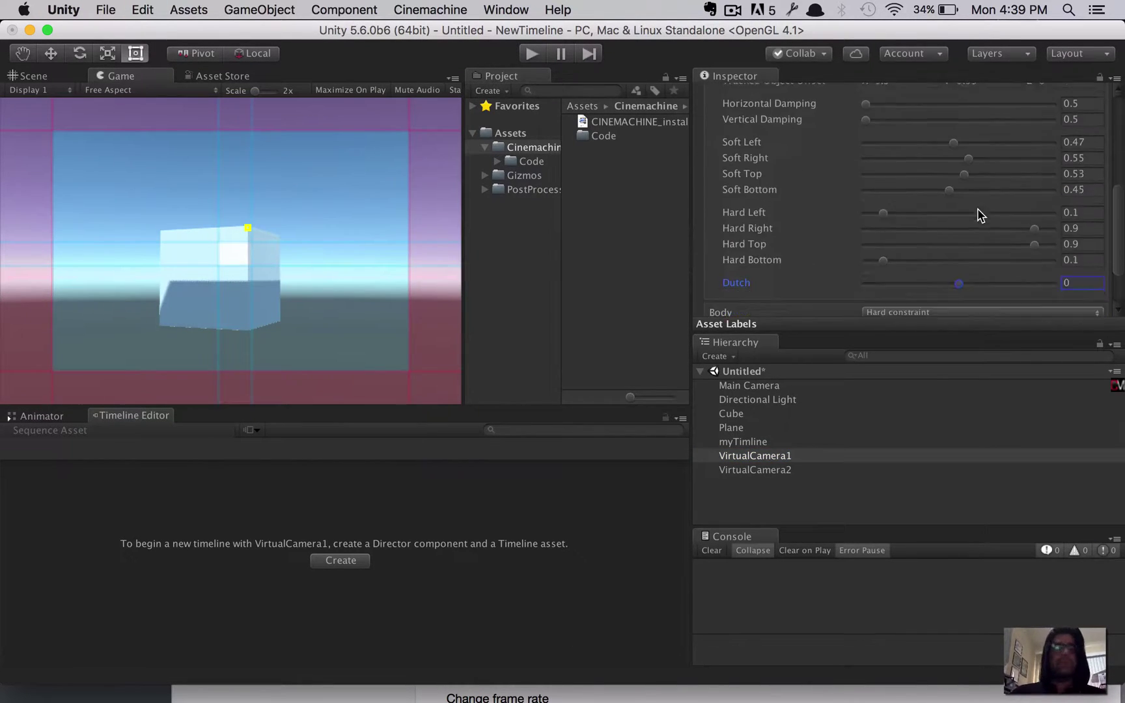
left_click(40, 76)
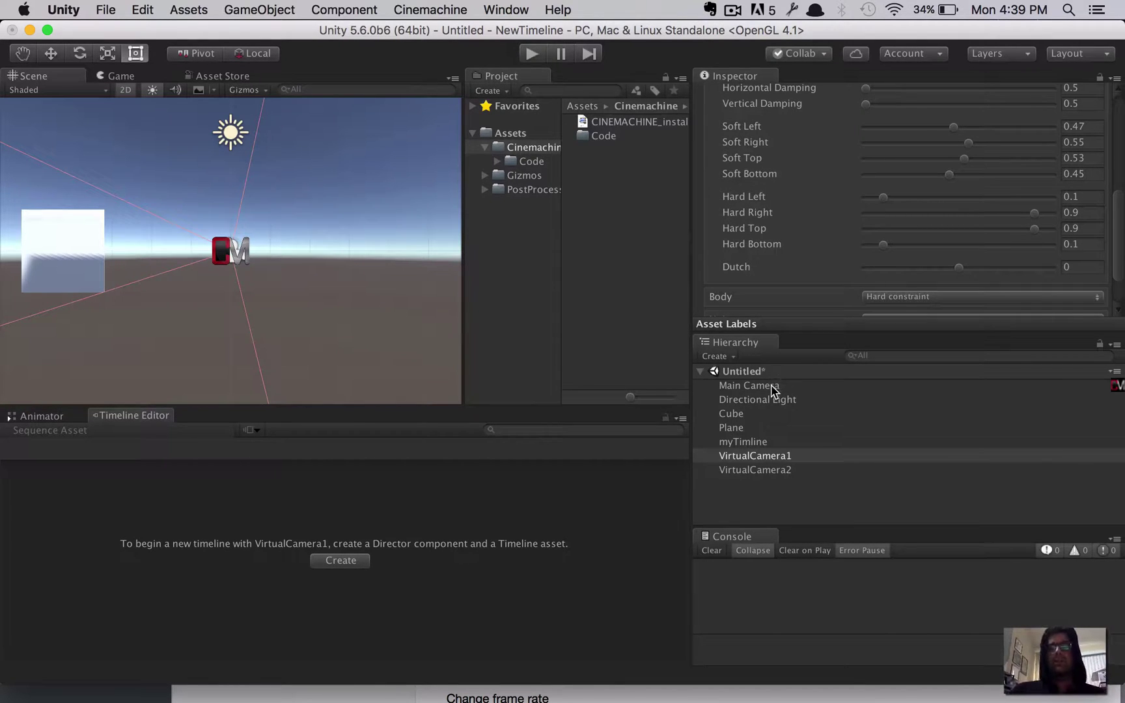
Step: Create a new Post-Processing Profile named exp in the Cinemachine folder and browse its effects
left_click(769, 388)
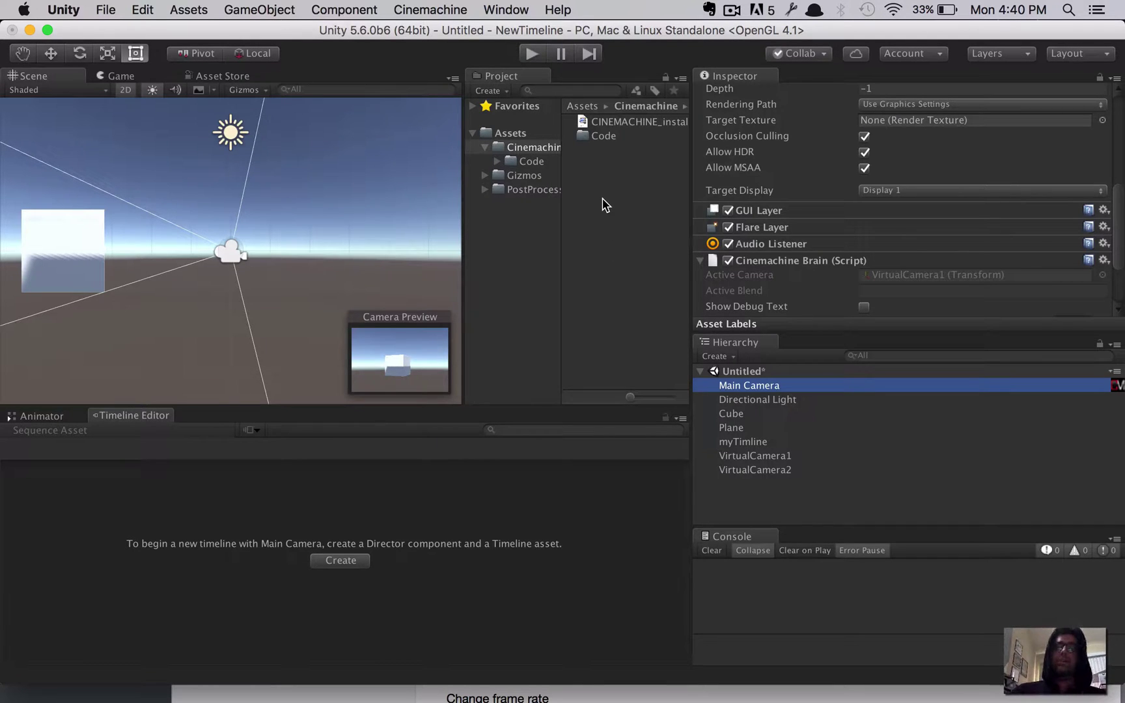
right_click(587, 249)
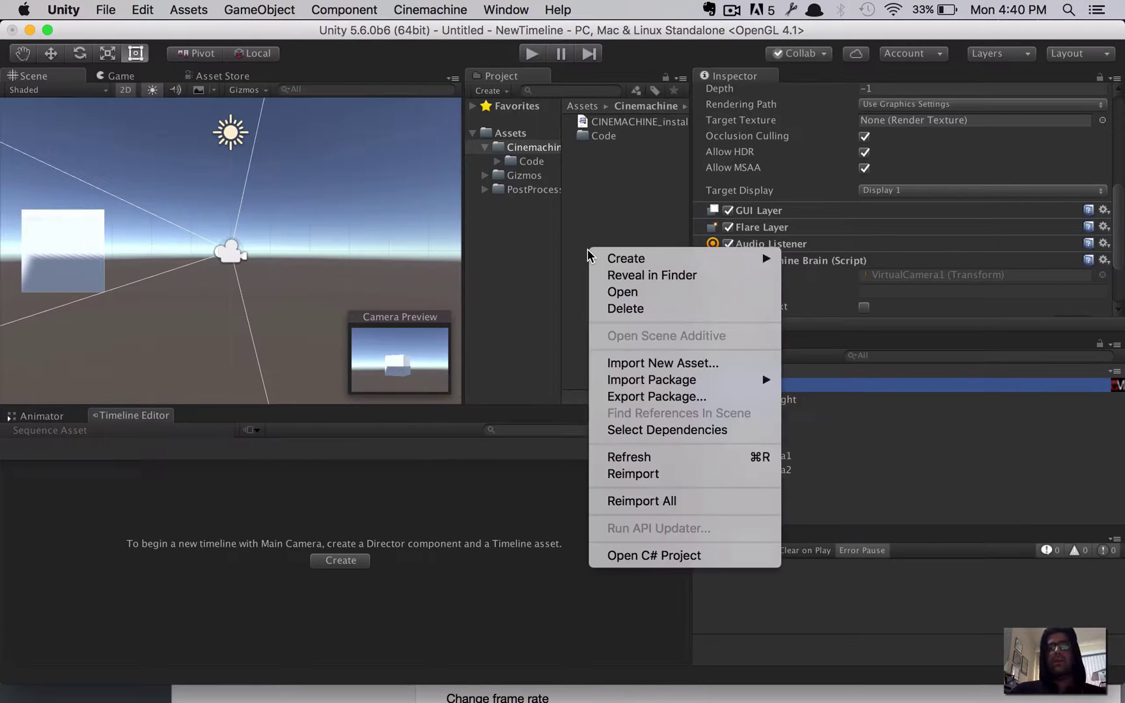
mouse_move(672, 263)
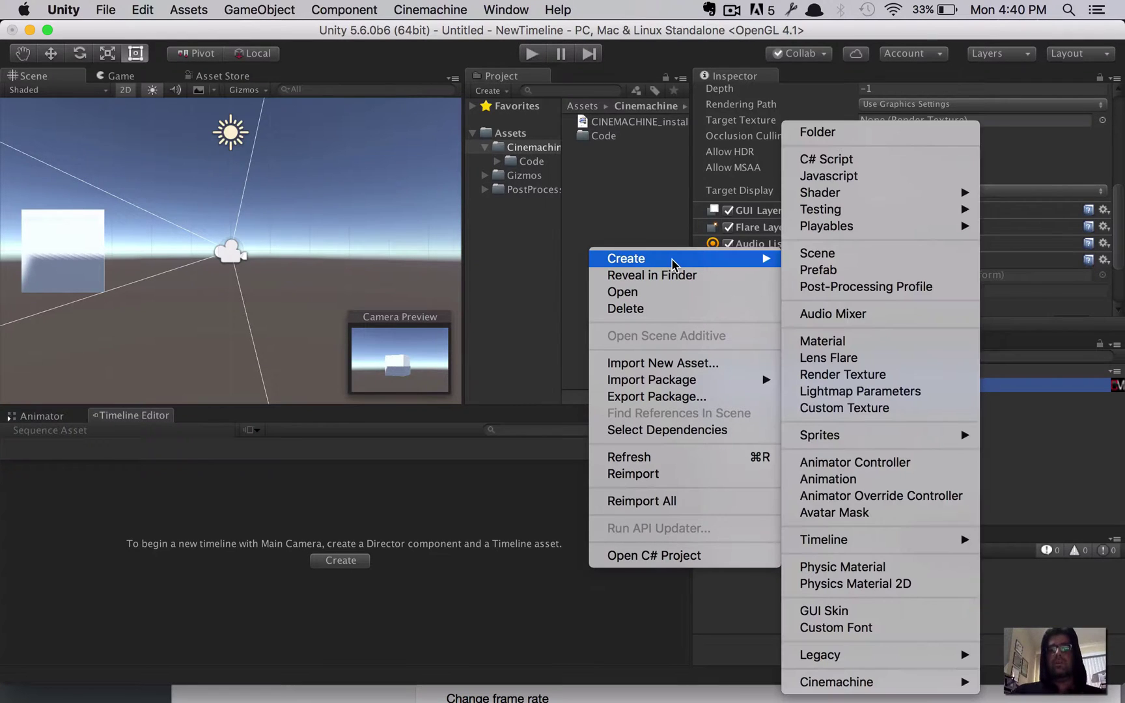
left_click(848, 287)
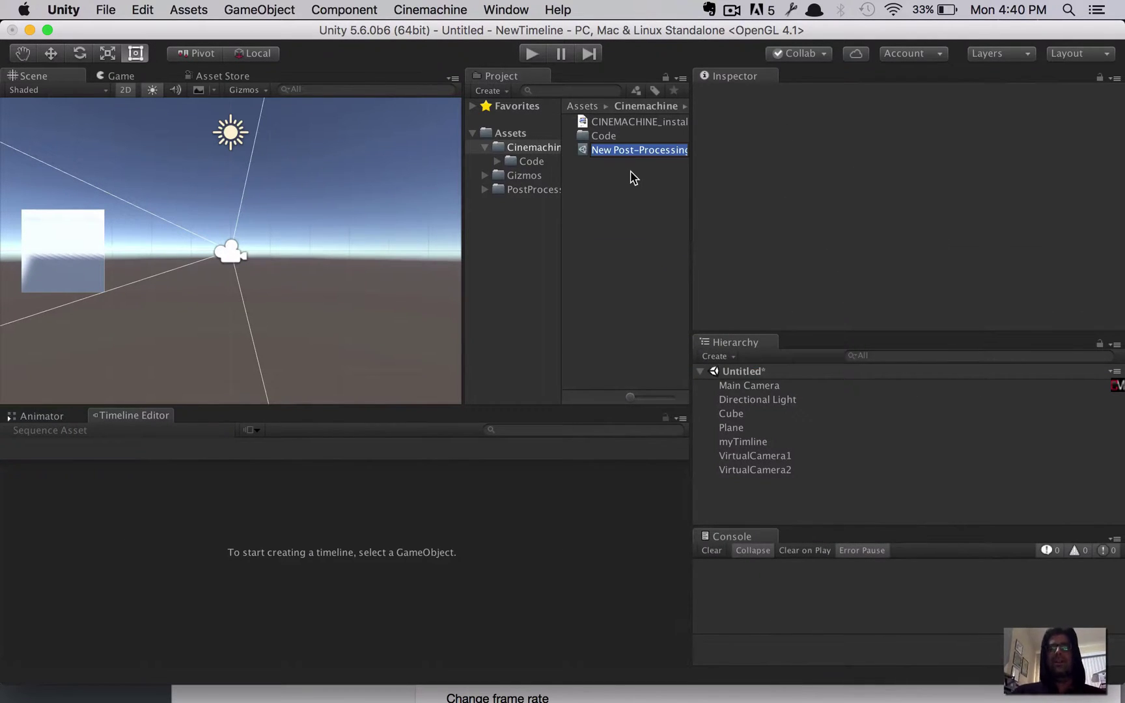
type("exp")
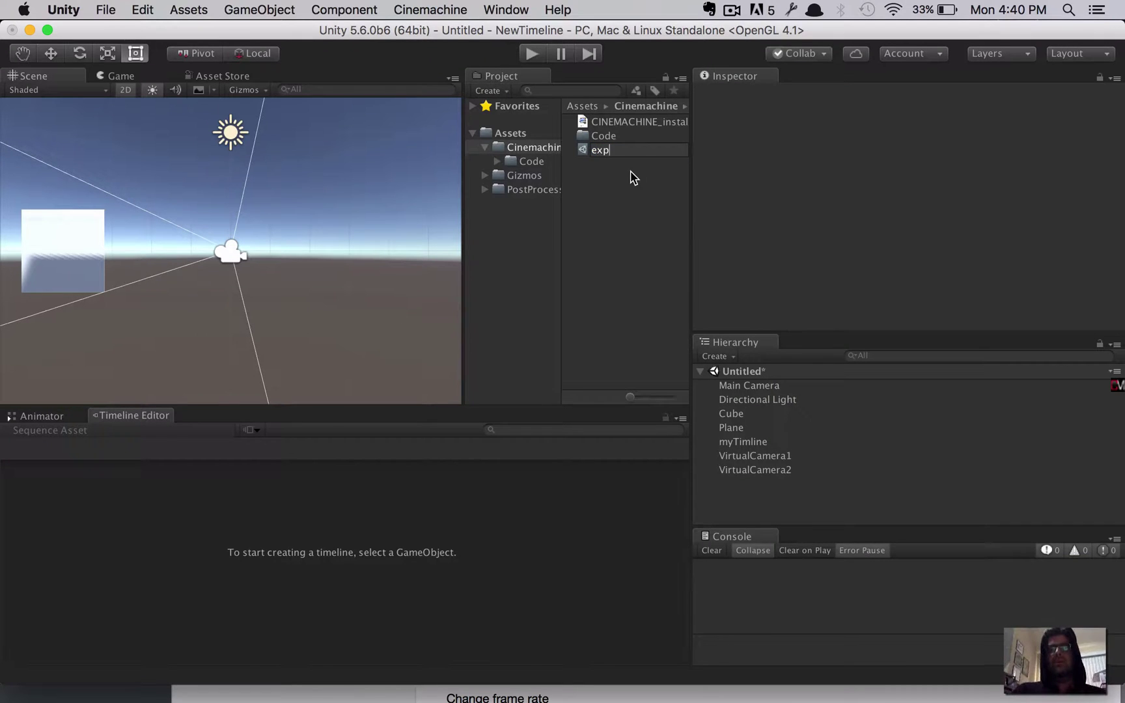
key("Return")
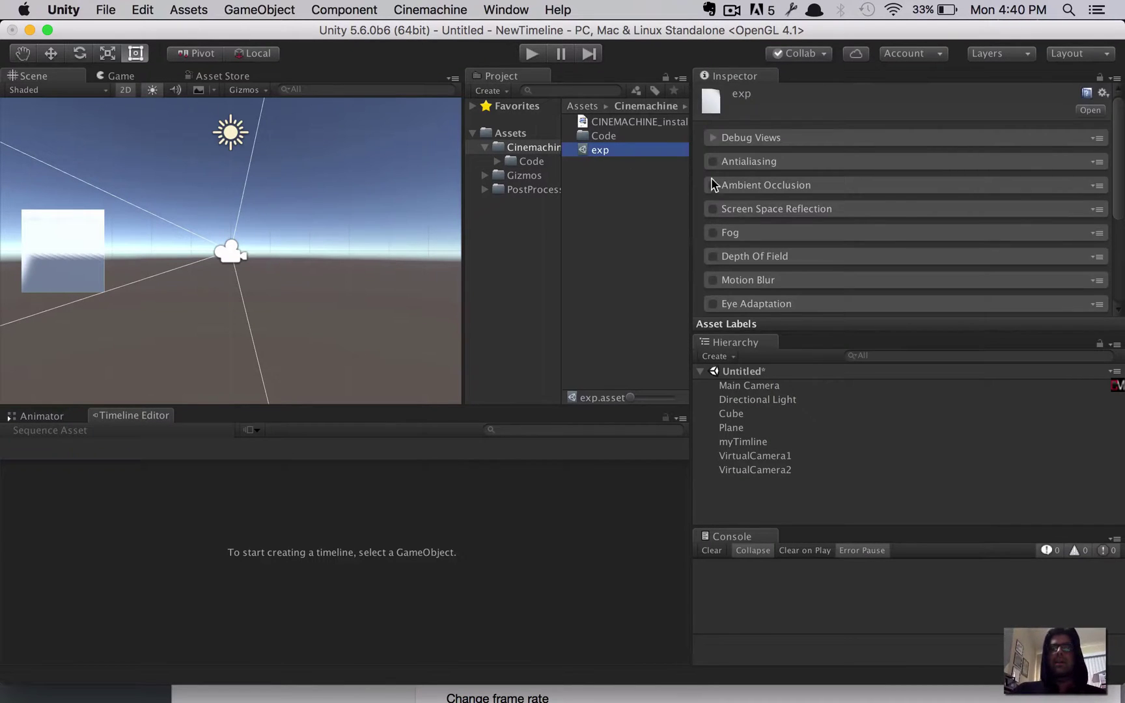
scroll(904, 203, "down", 2)
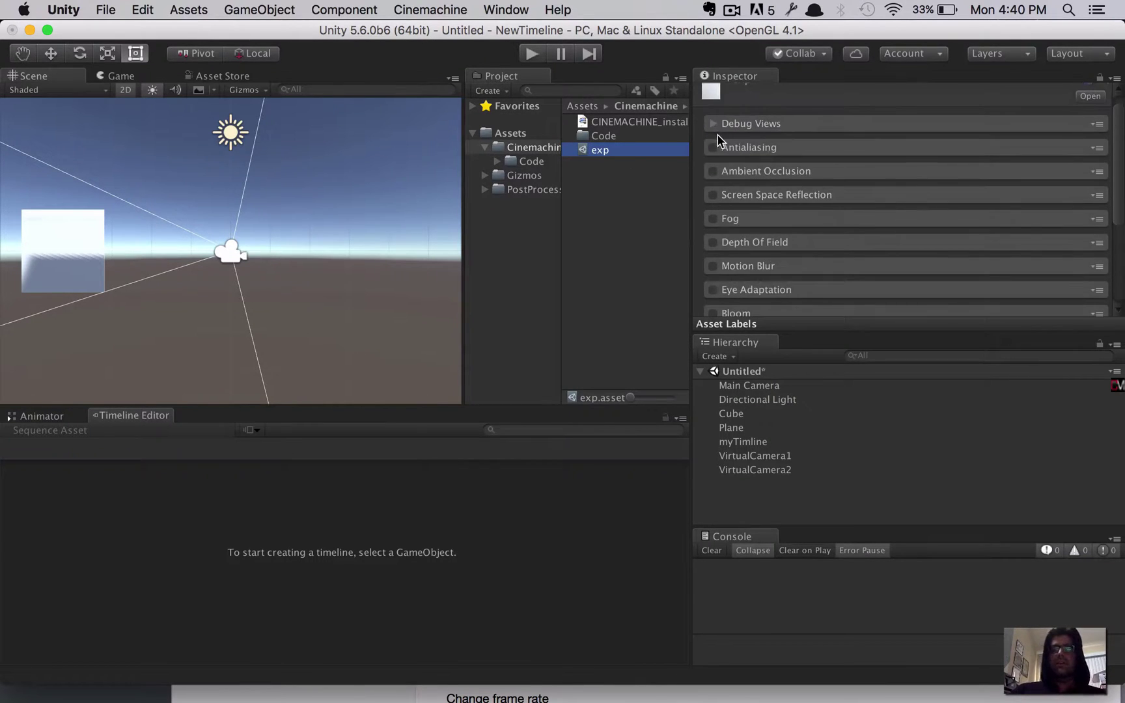
scroll(867, 185, "down", 3)
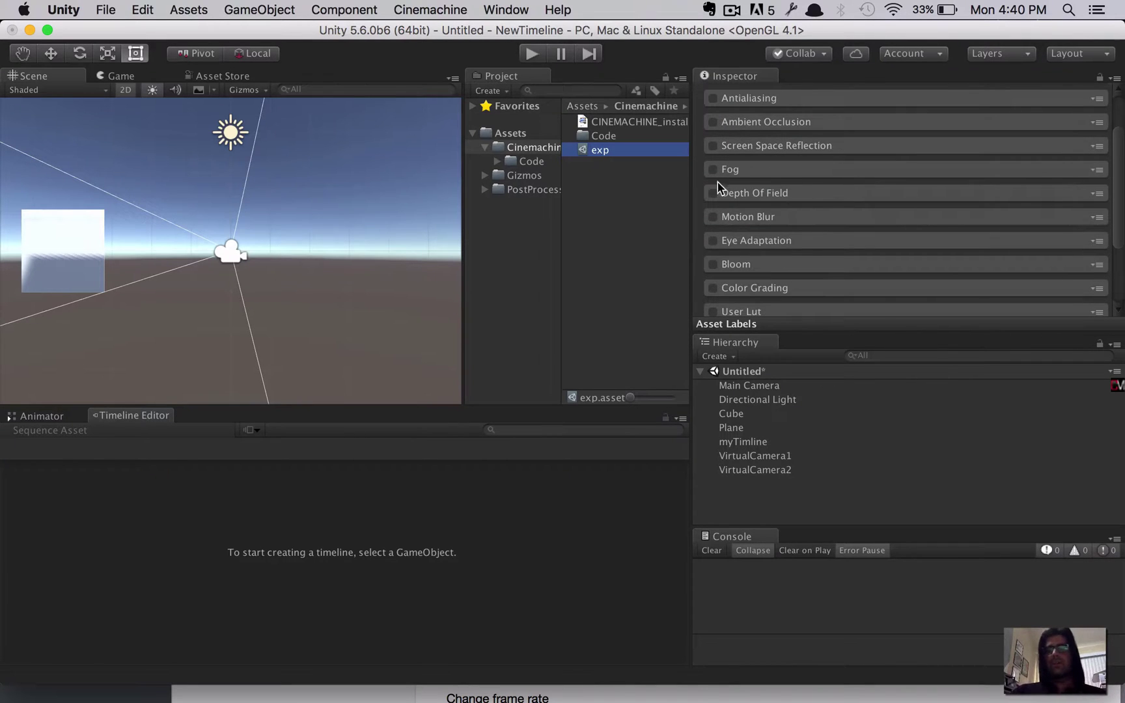
scroll(817, 227, "up", 4)
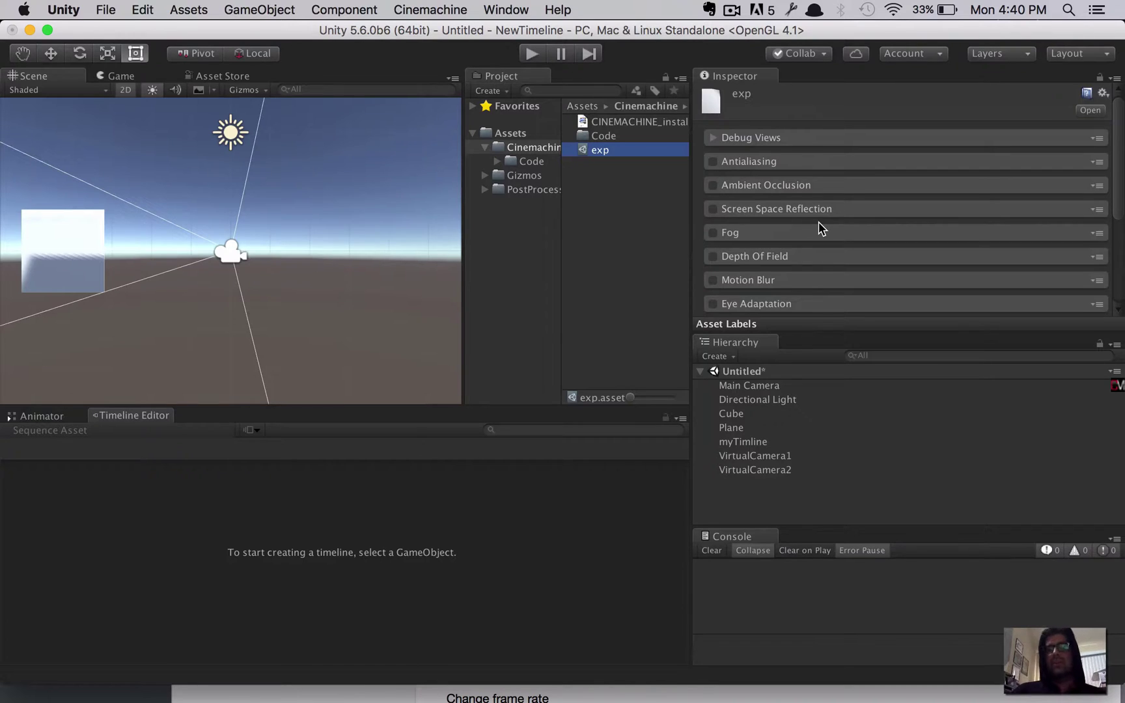
Step: Add a Post-Processing Behaviour component to the Main Camera
left_click(758, 385)
scroll(866, 270, "down", 5)
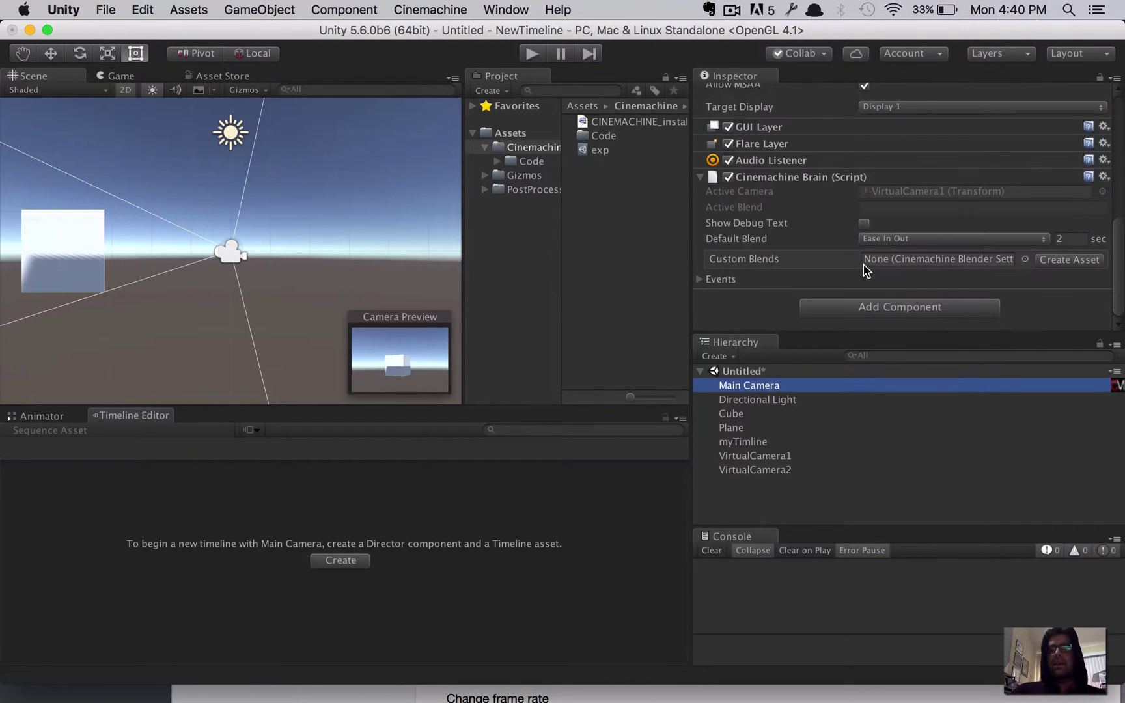
left_click_drag(642, 121, 889, 503)
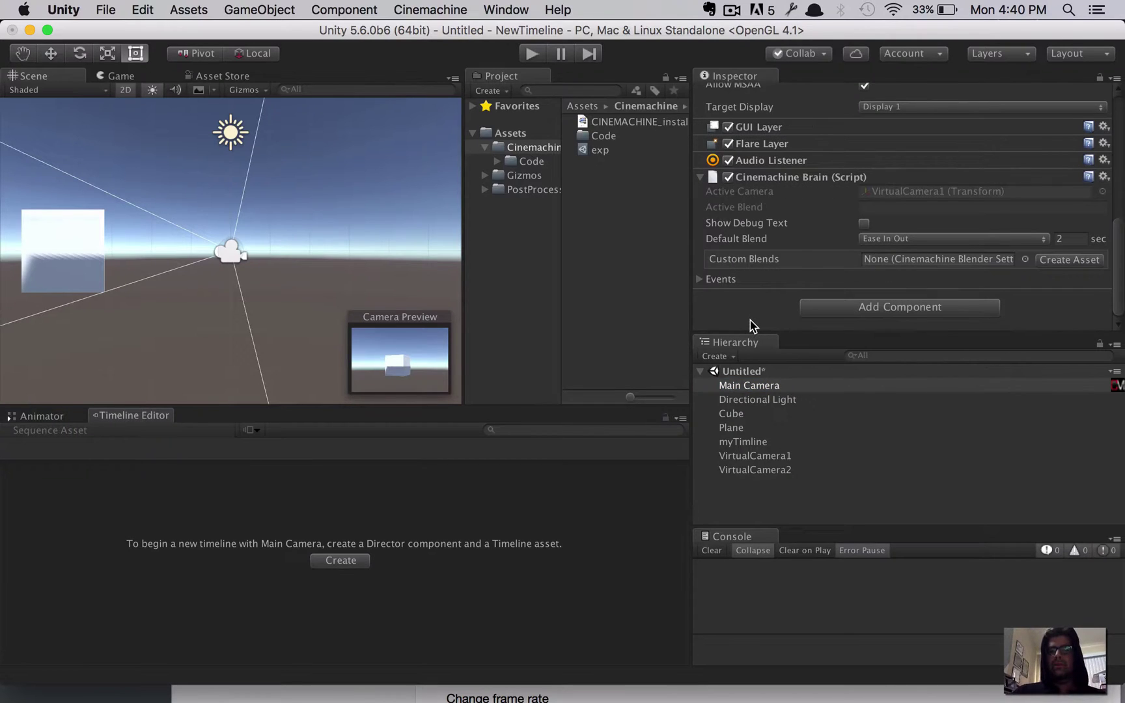
scroll(836, 241, "up", 3)
scroll(836, 240, "down", 3)
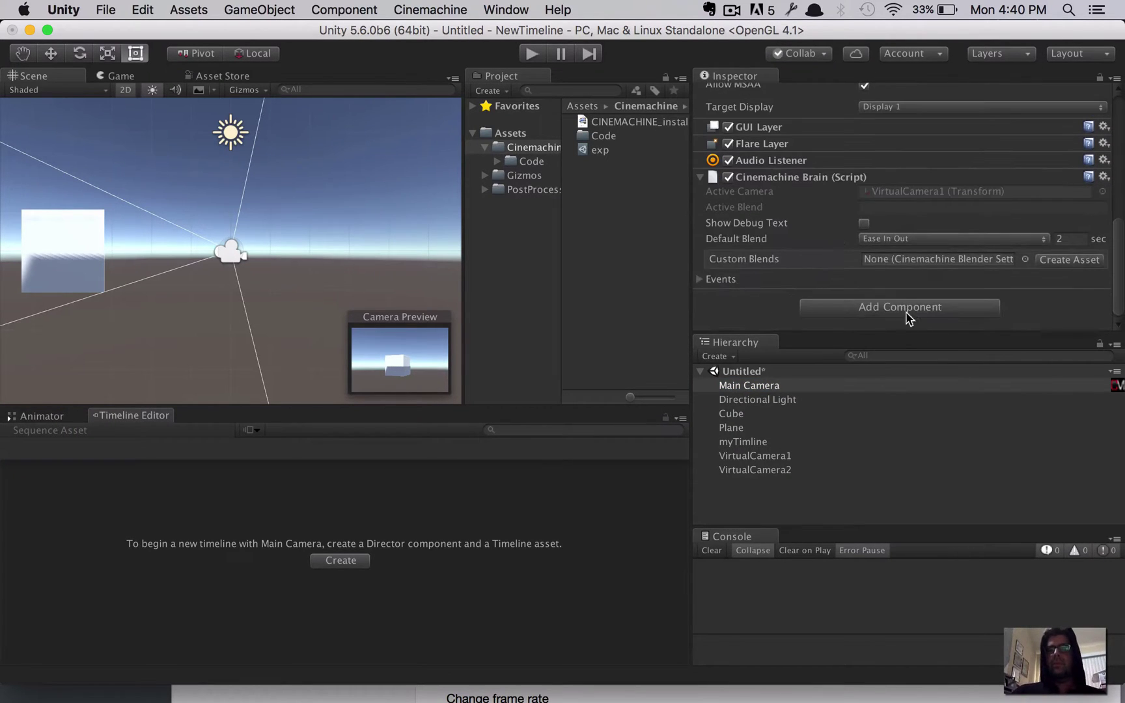
scroll(899, 296, "up", 5)
scroll(900, 273, "down", 5)
left_click(898, 308)
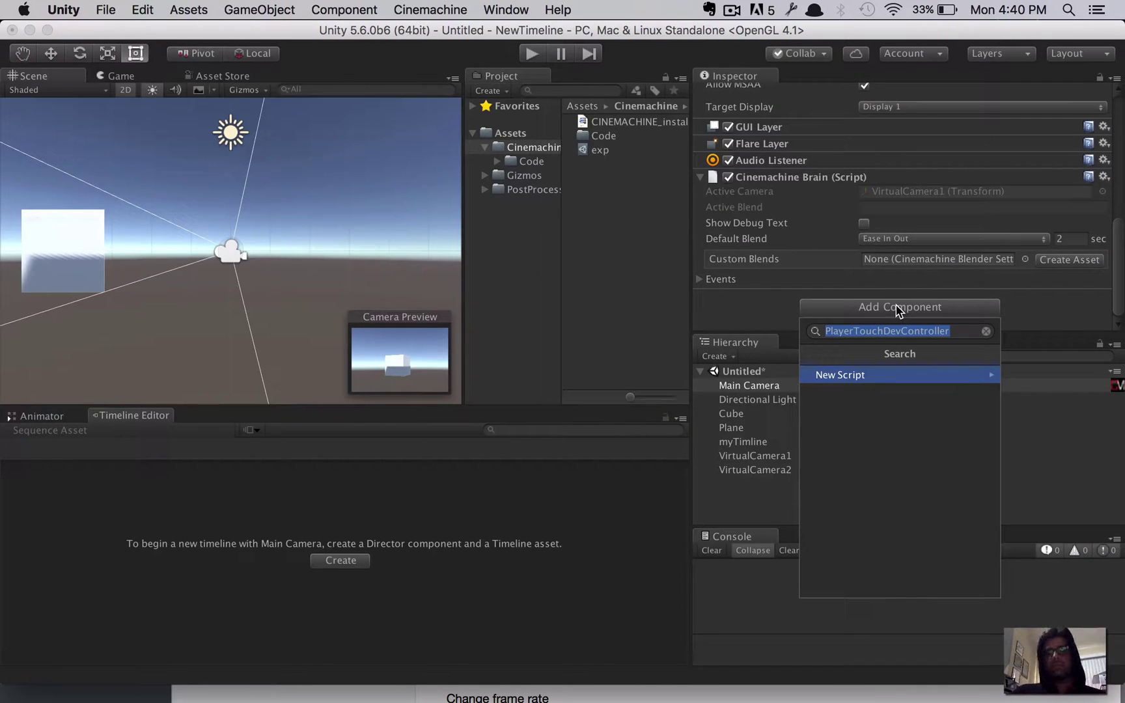
type("post")
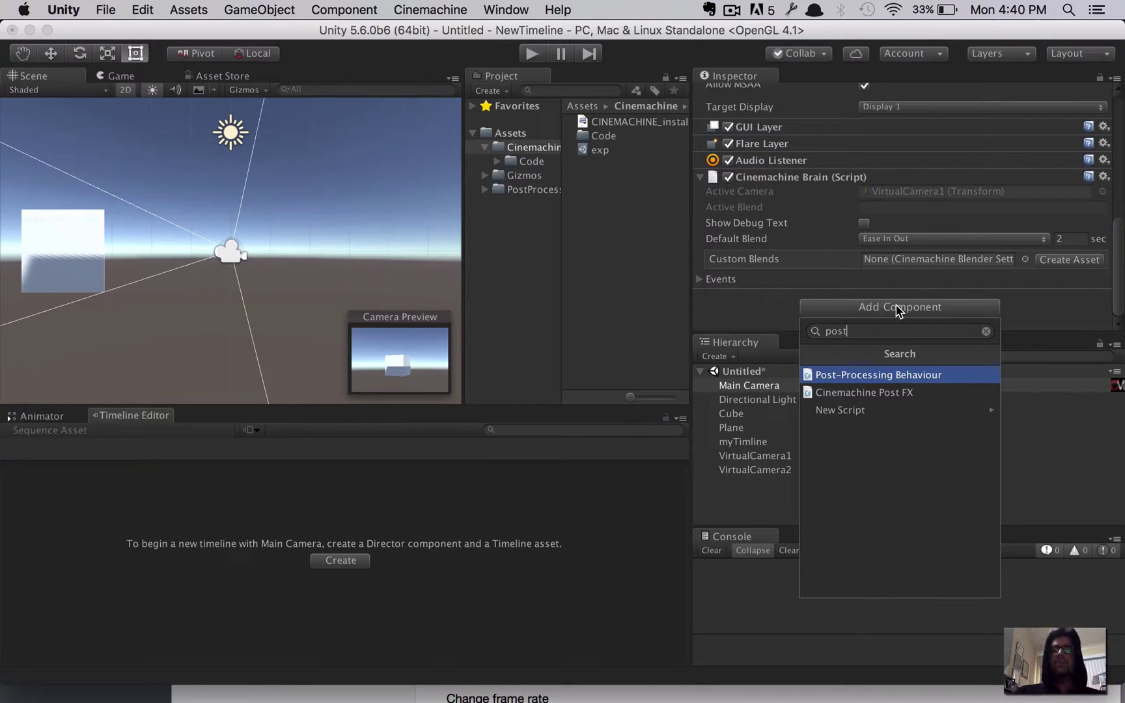
key("Return")
scroll(908, 285, "down", 1)
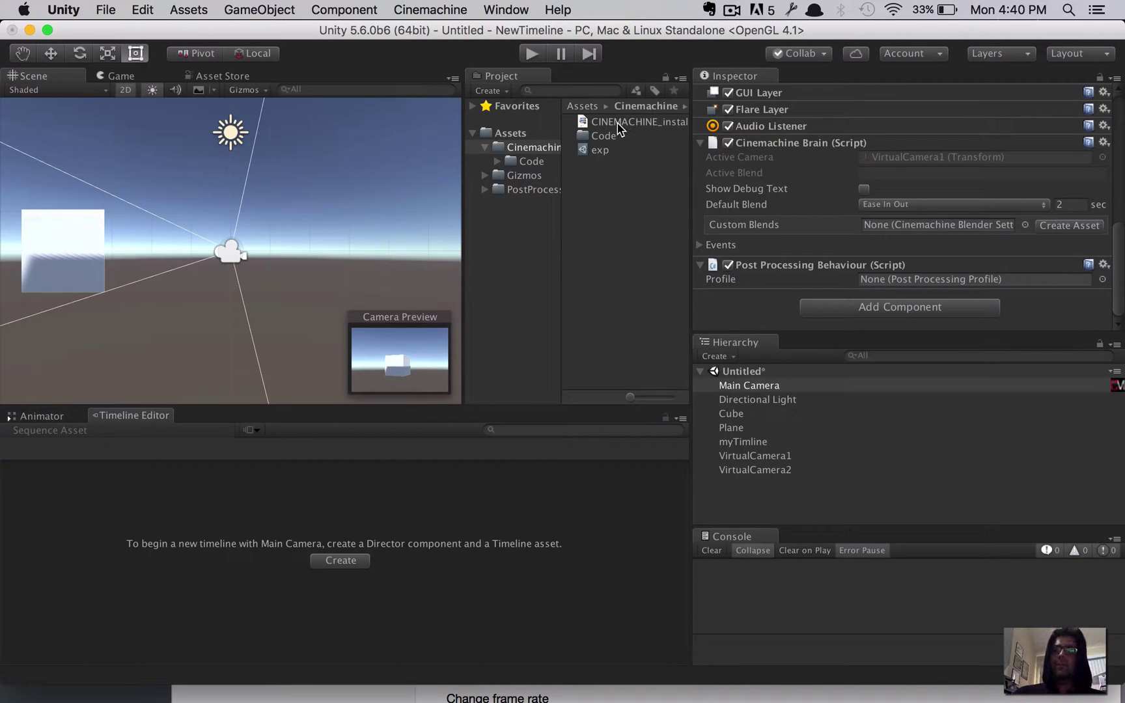
Step: Assign the exp profile to the Post-Processing Behaviour's Profile field
left_click_drag(618, 125, 905, 285)
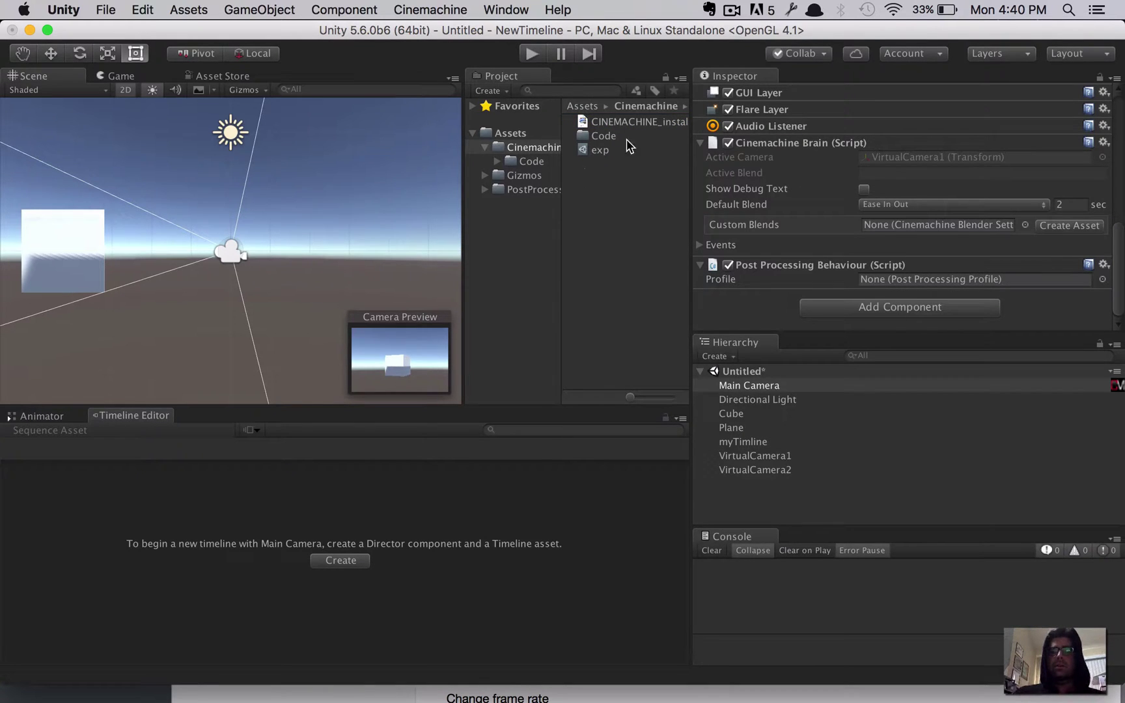
left_click(600, 158)
left_click_drag(600, 158, 931, 284)
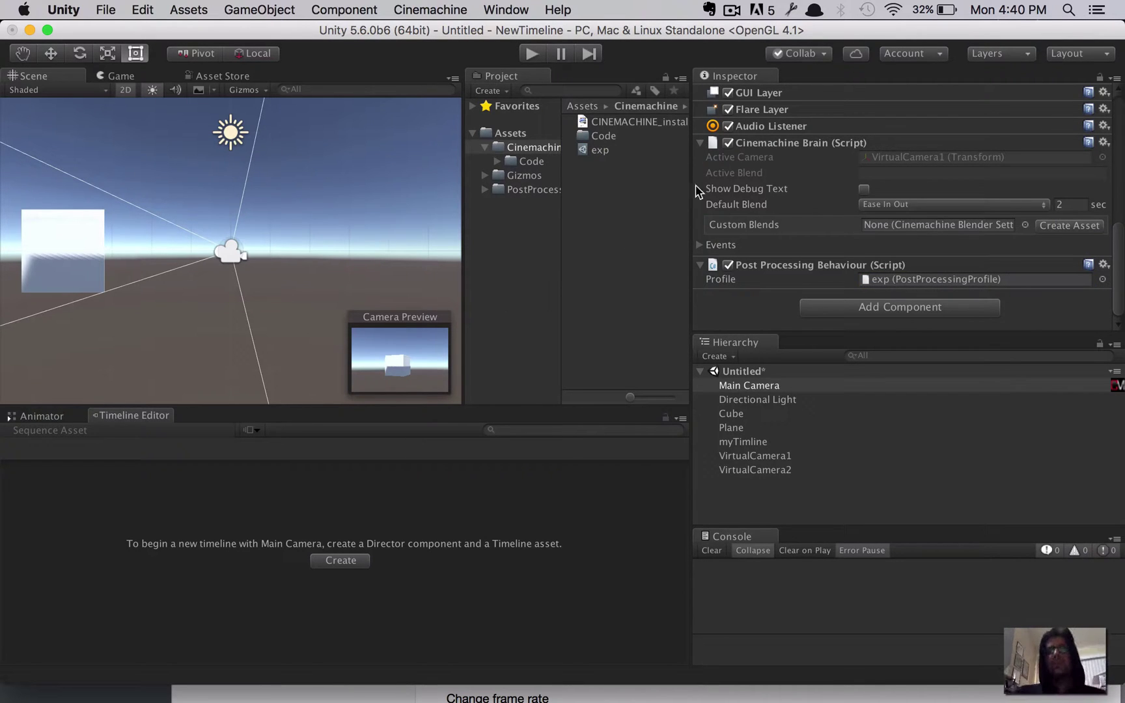
left_click(630, 123)
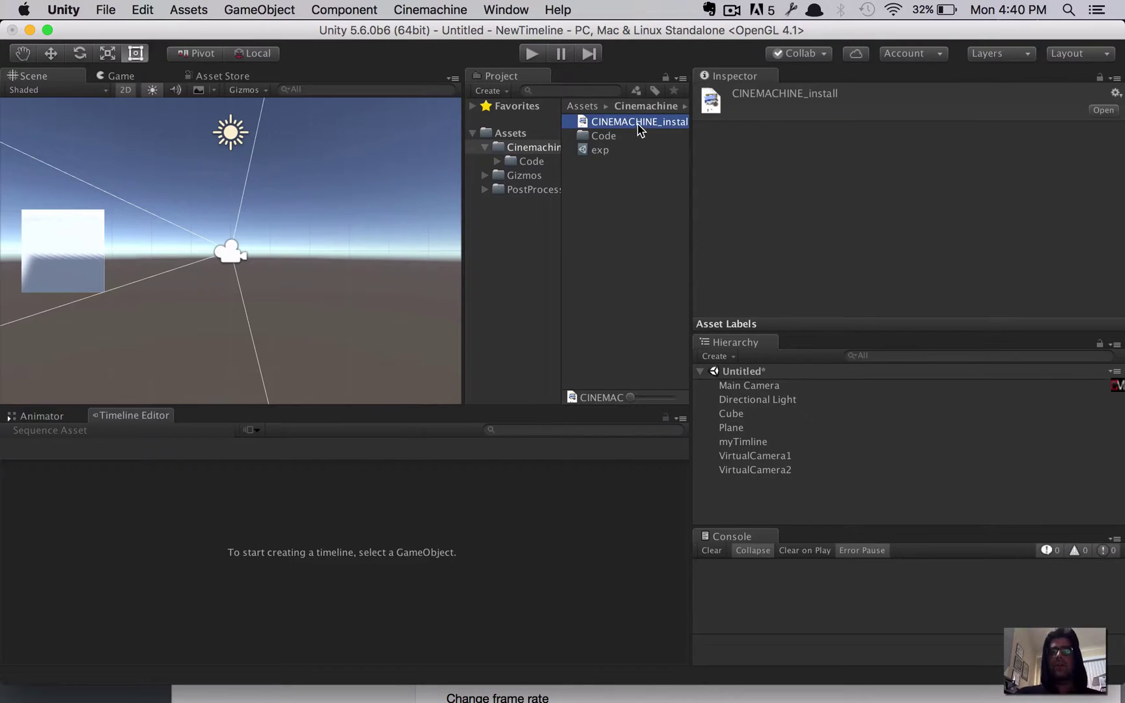
Step: Switch on the Vignette effect in the exp profile
left_click(602, 153)
scroll(854, 118, "down", 5)
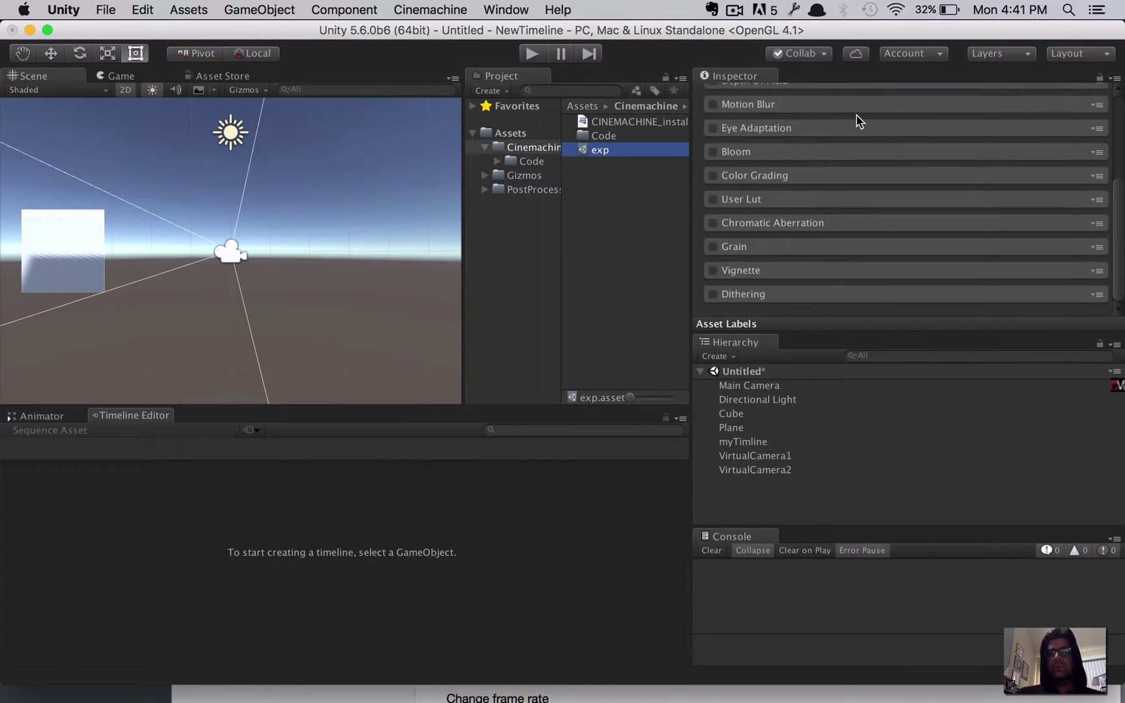
scroll(853, 117, "up", 5)
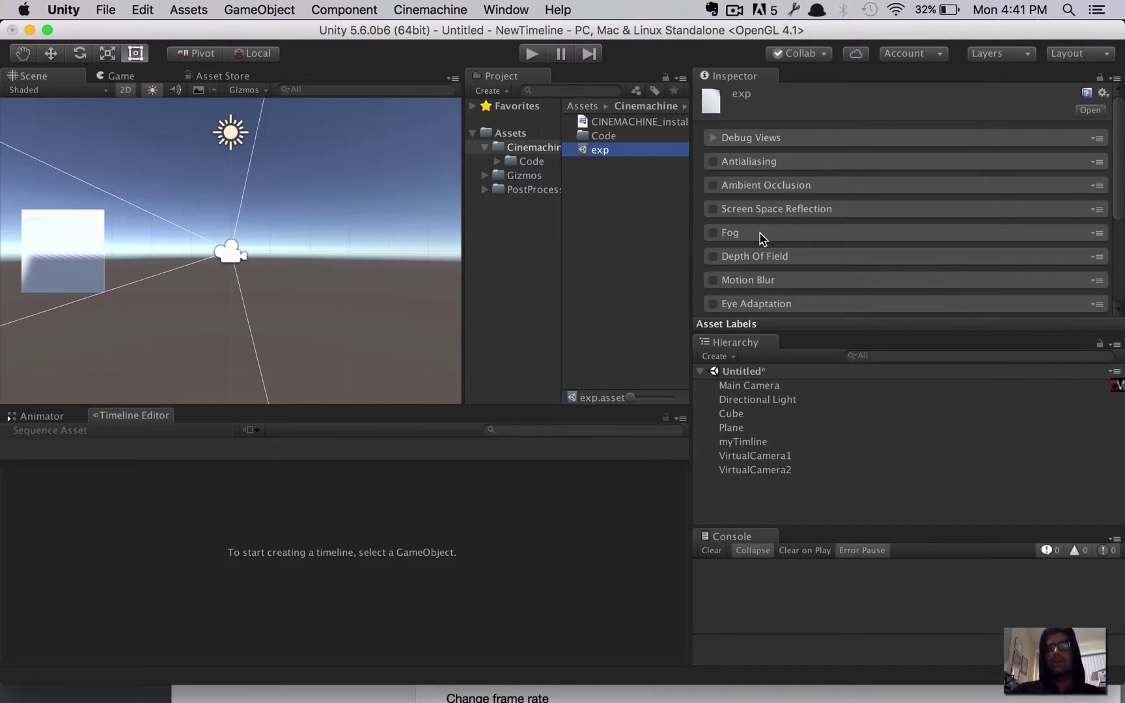
scroll(760, 233, "down", 2)
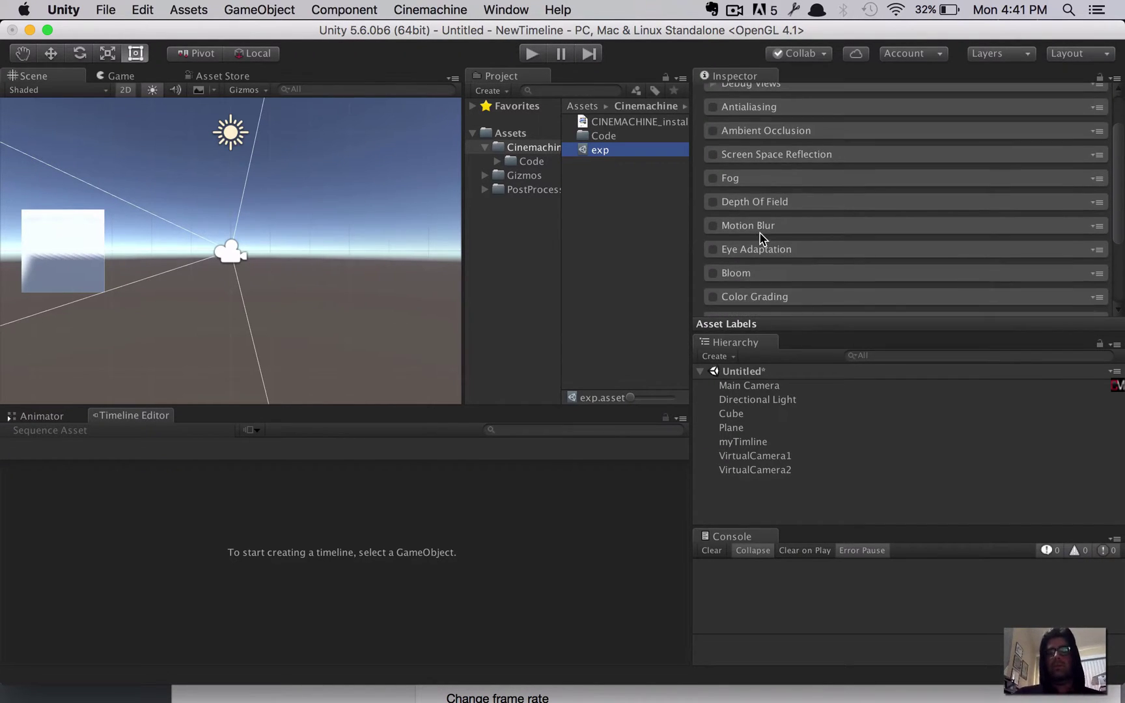
scroll(760, 233, "up", 1)
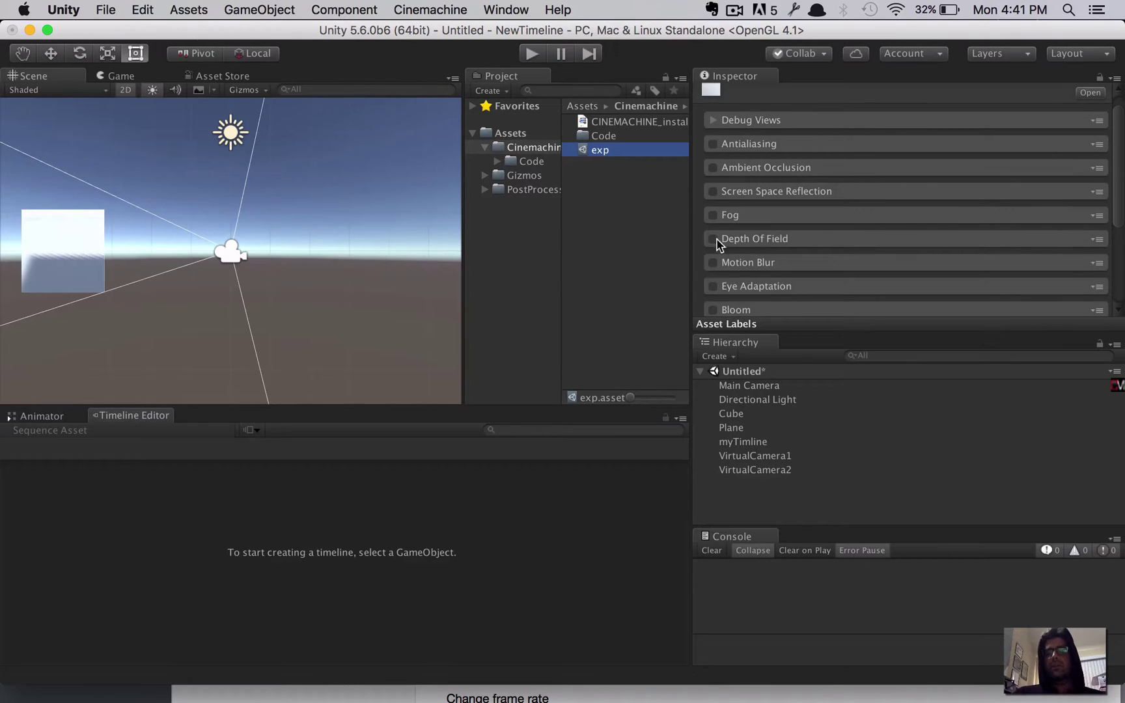
scroll(822, 252, "down", 3)
scroll(821, 254, "down", 2)
scroll(821, 254, "up", 2)
scroll(822, 254, "down", 3)
scroll(822, 253, "up", 1)
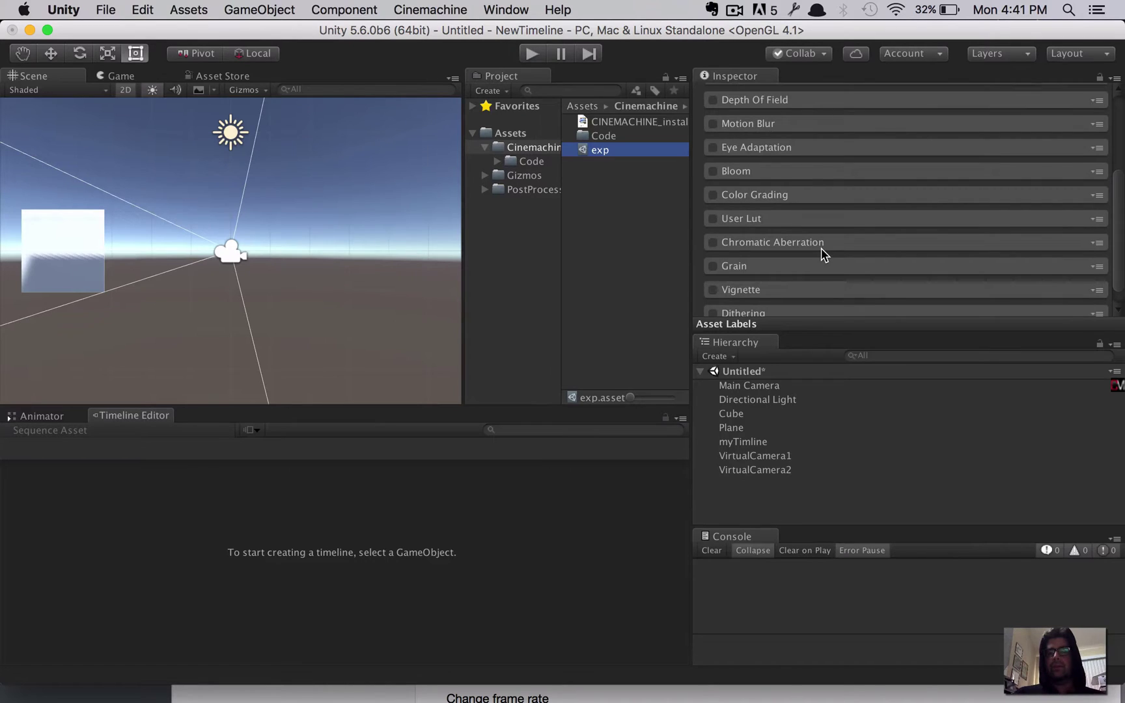
scroll(821, 254, "up", 2)
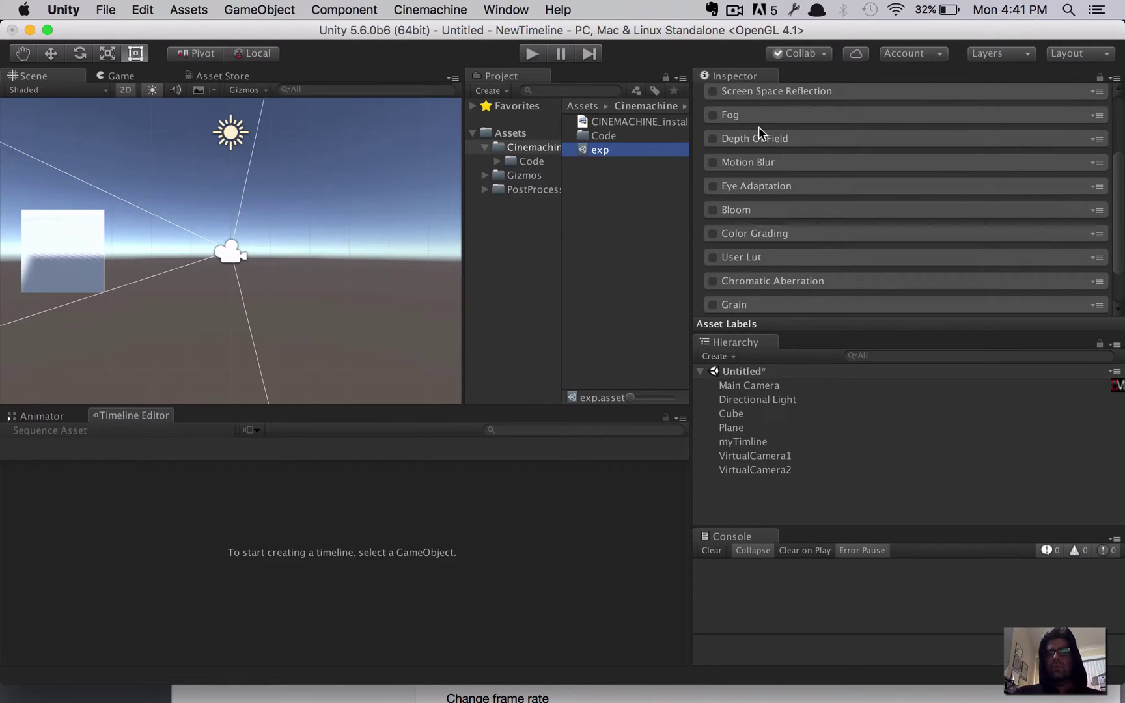
scroll(769, 228, "down", 2)
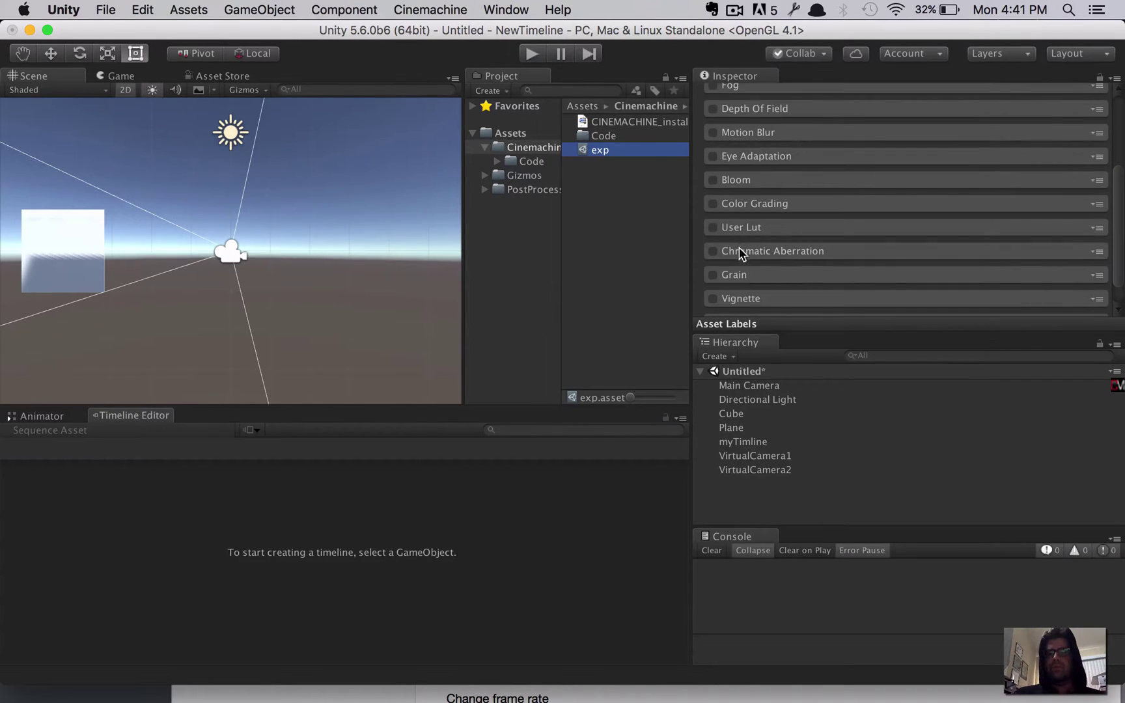
left_click(713, 284)
left_click(754, 284)
scroll(883, 267, "down", 4)
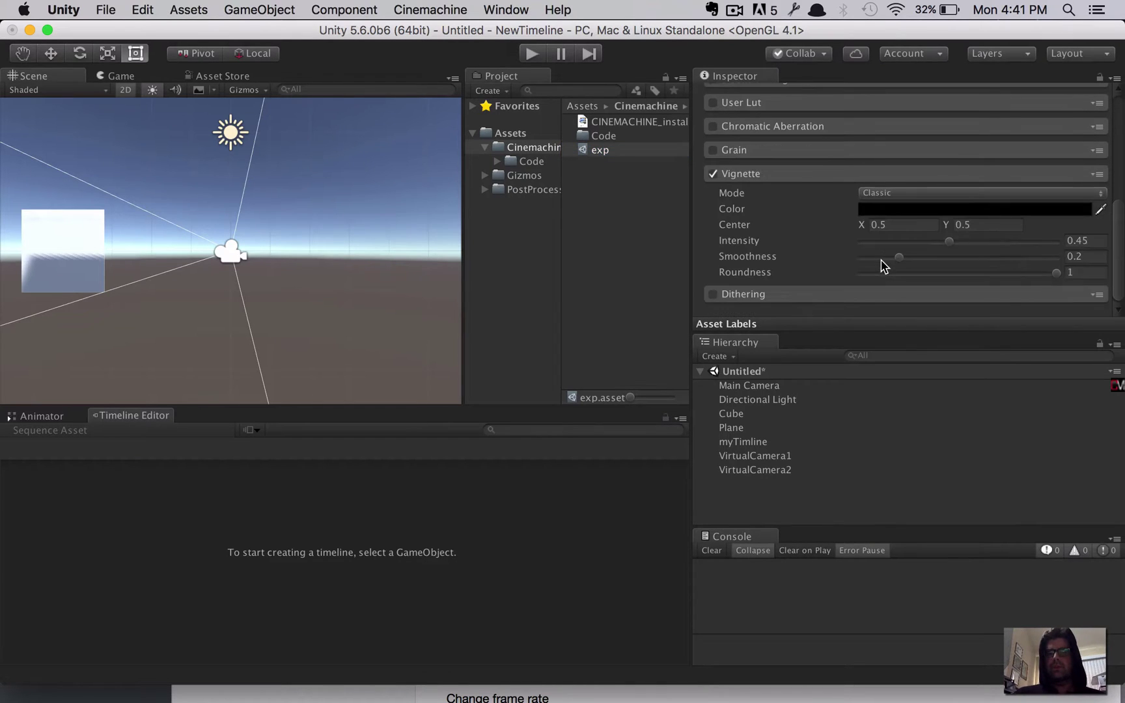
Step: Set the vignette Intensity to 0.675, checking the darkened edges in the Game view
left_click(949, 242)
left_click_drag(950, 244, 999, 242)
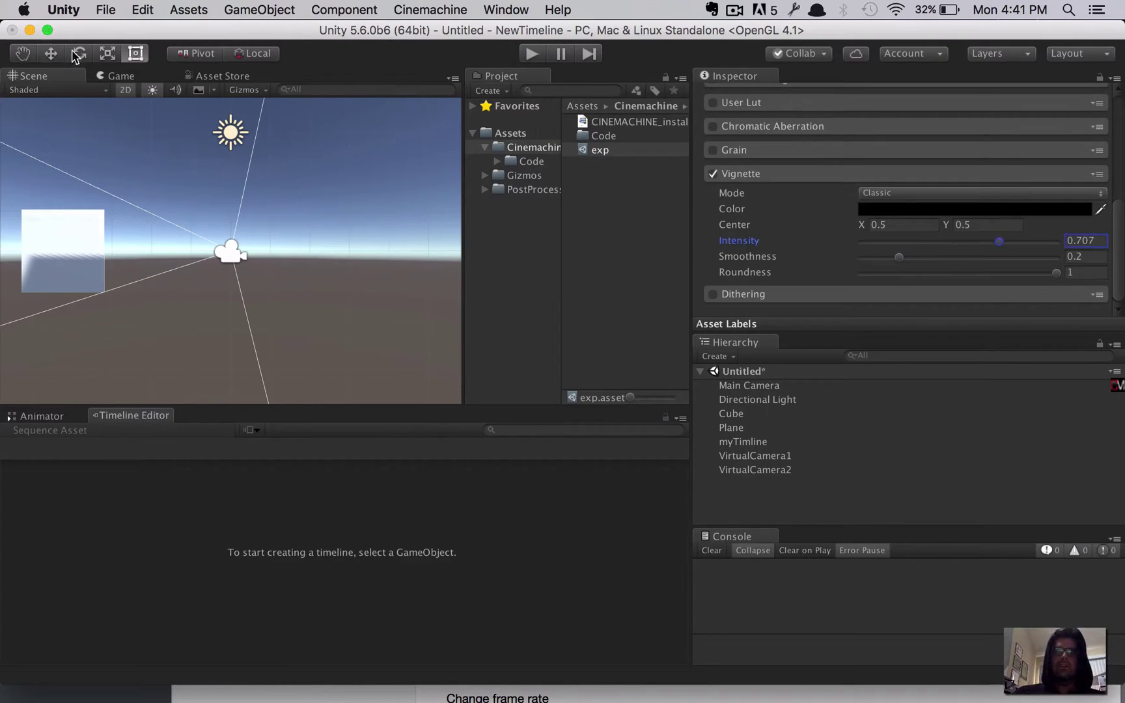
left_click(118, 75)
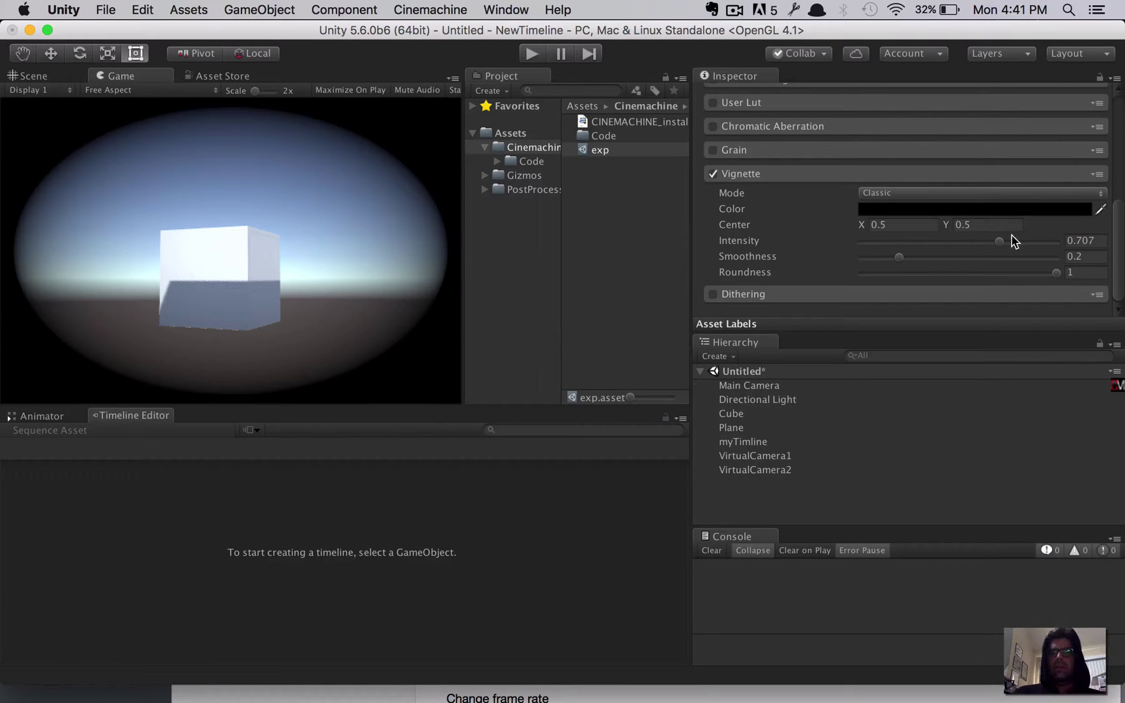
mouse_move(999, 241)
left_mouse_down()
mouse_move(875, 239)
mouse_move(1110, 257)
mouse_move(952, 243)
mouse_move(996, 245)
left_mouse_up()
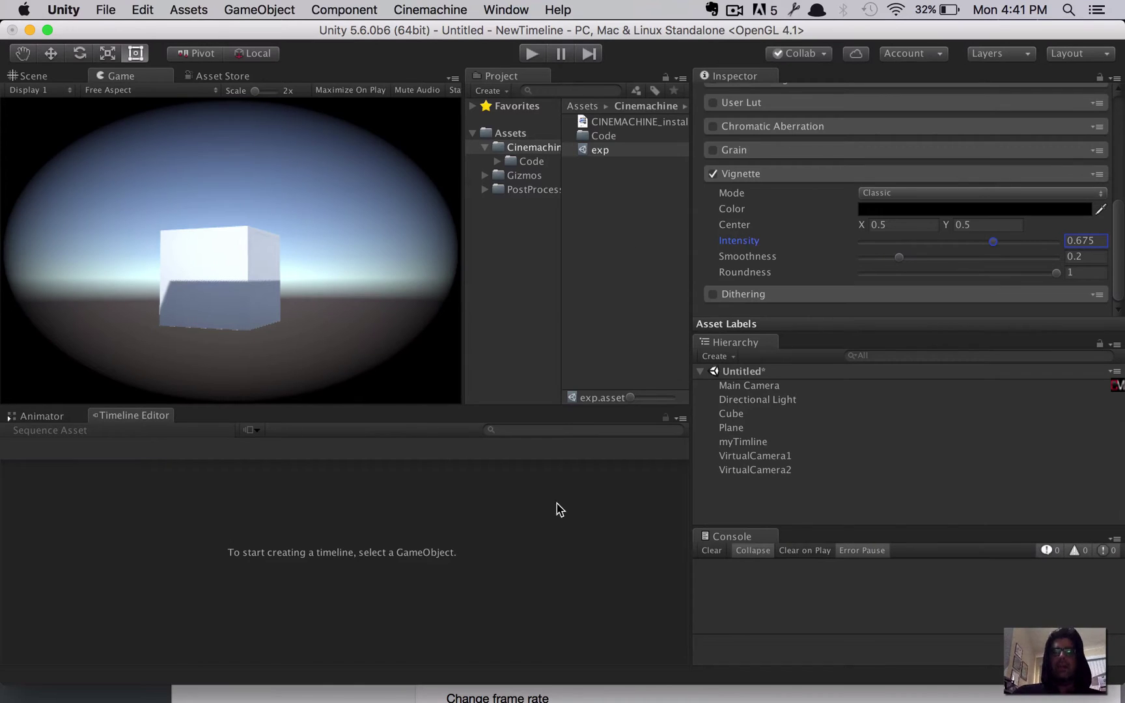
Step: Select myTimline and play the scene once to preview the vignetted camera blend
left_click(752, 447)
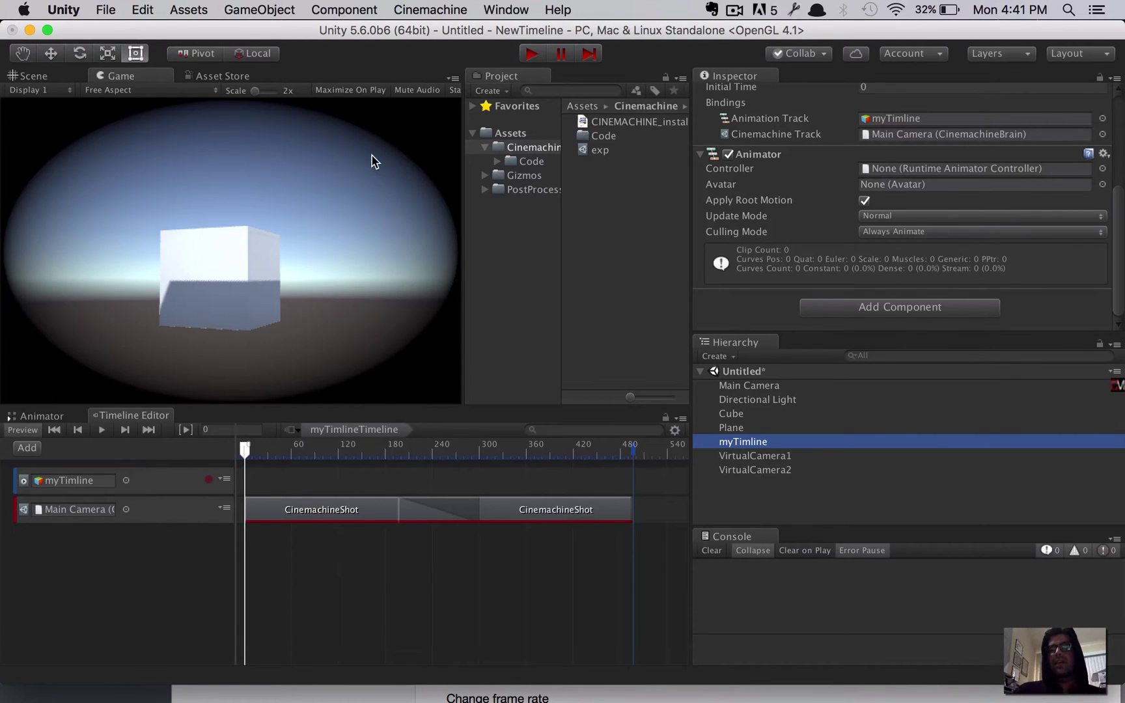
left_click(532, 53)
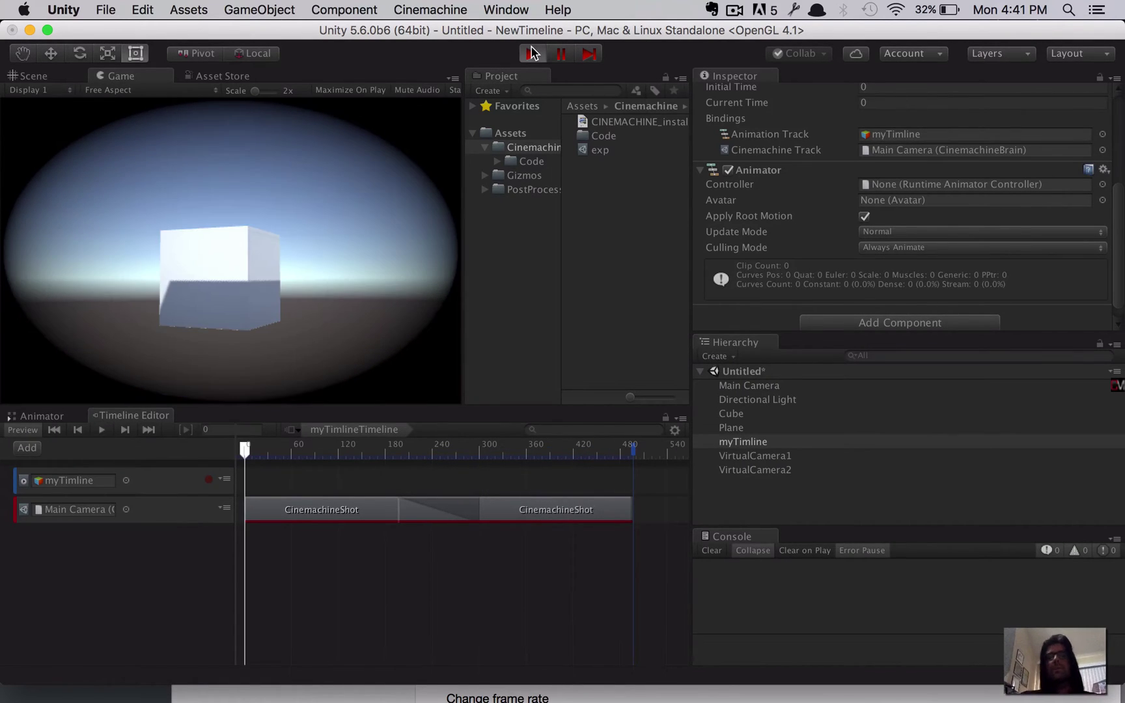
left_click(532, 54)
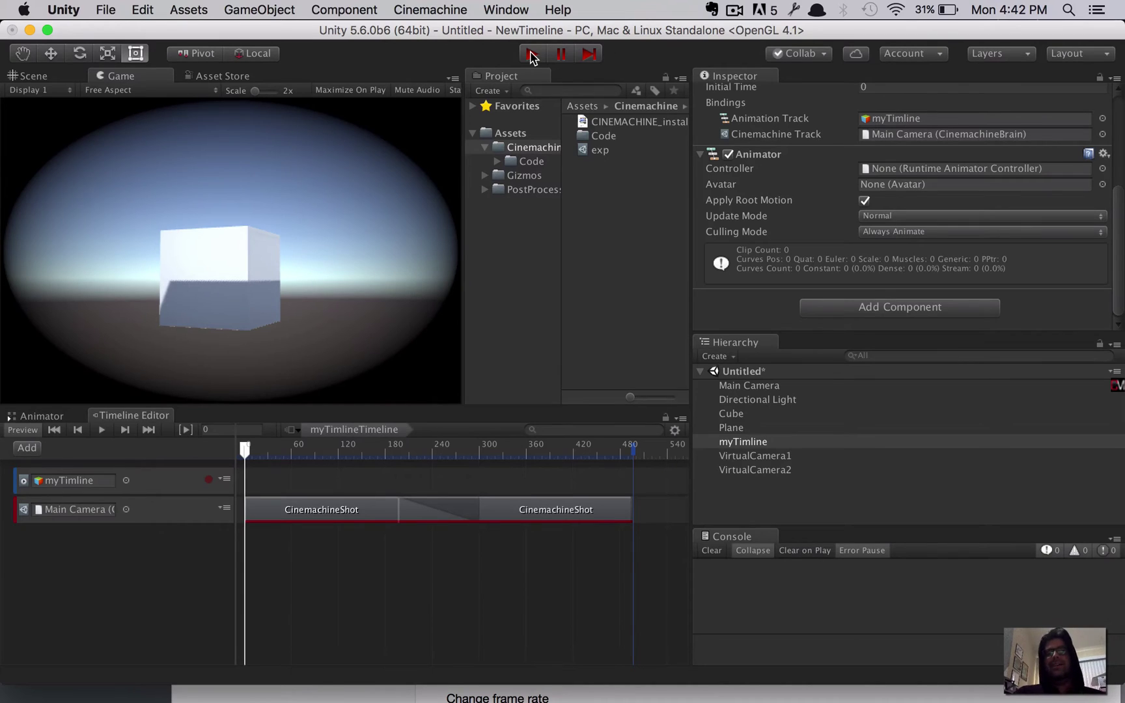
left_click(735, 10)
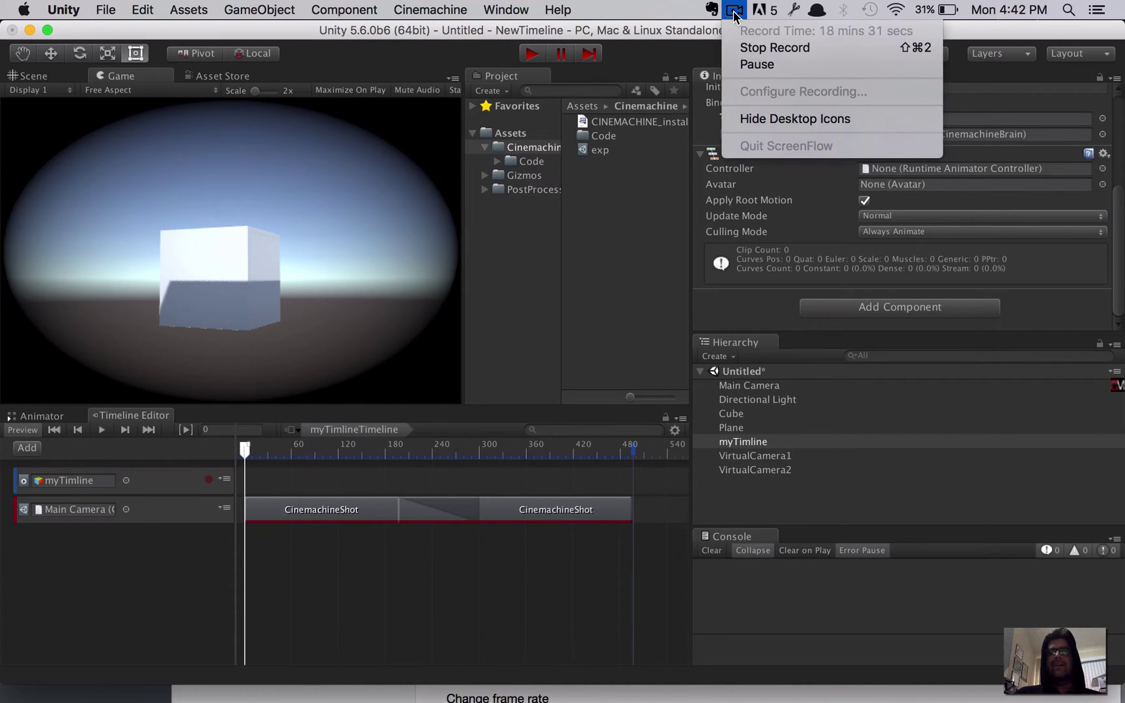